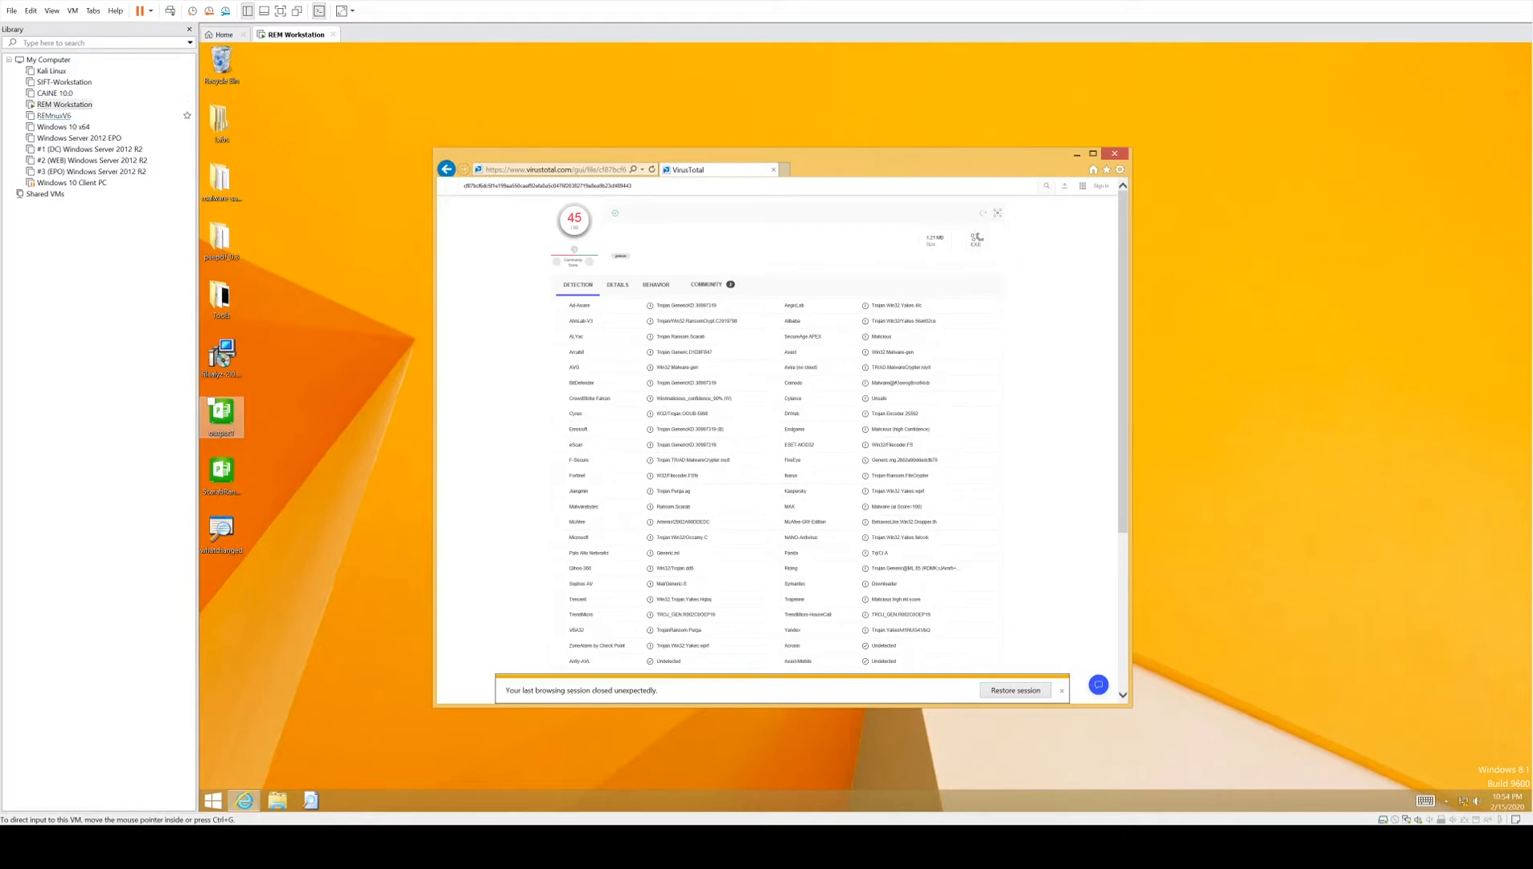
Step: Select the REM Workstation virtual machine and show it in full screen
click(68, 104)
click(136, 268)
click(866, 600)
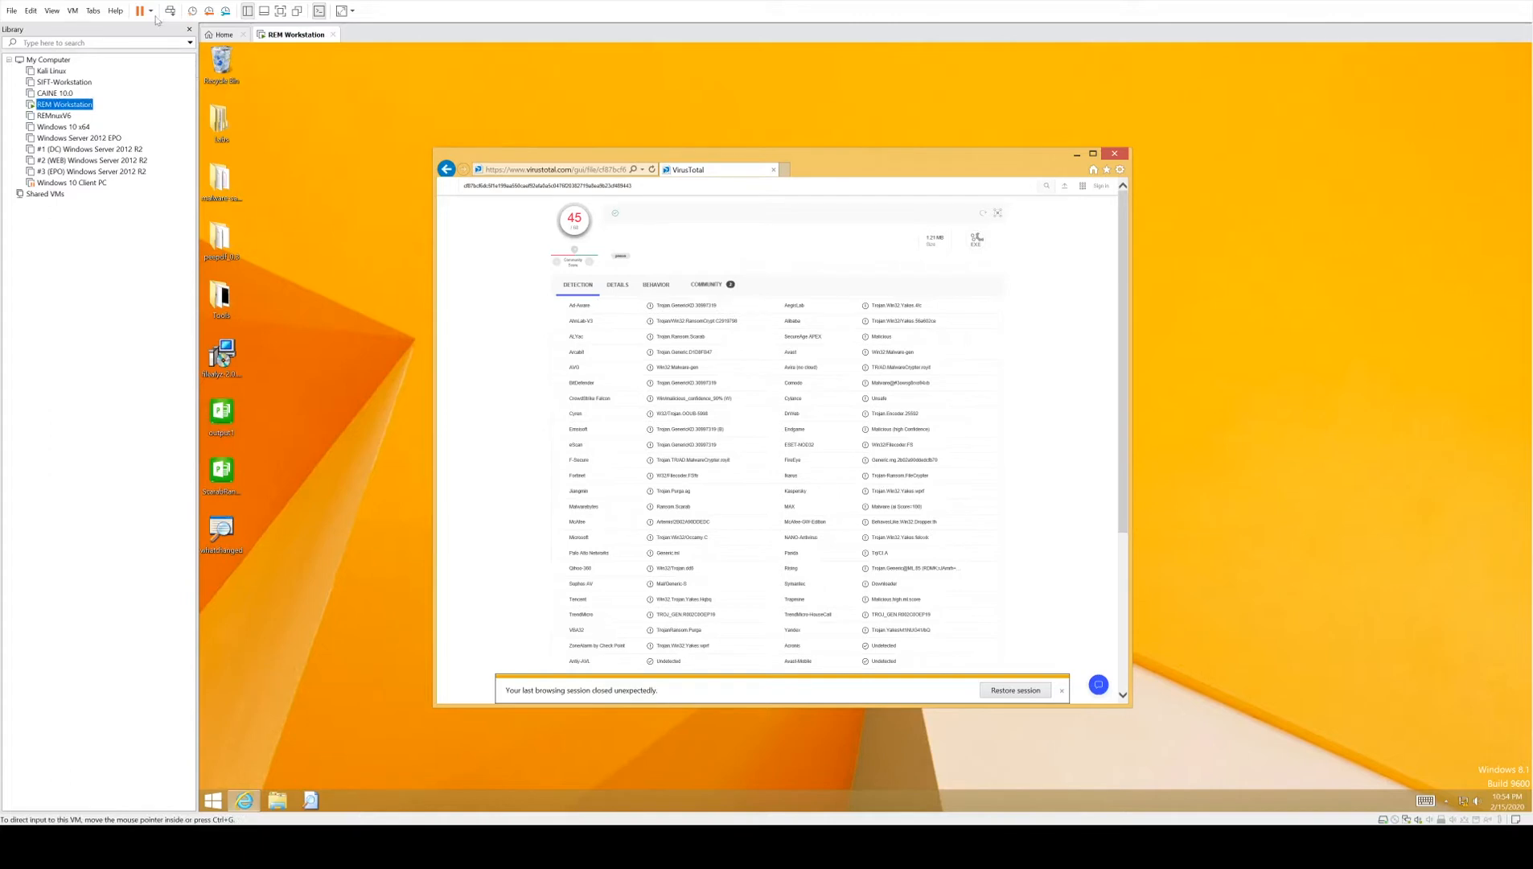
click(280, 11)
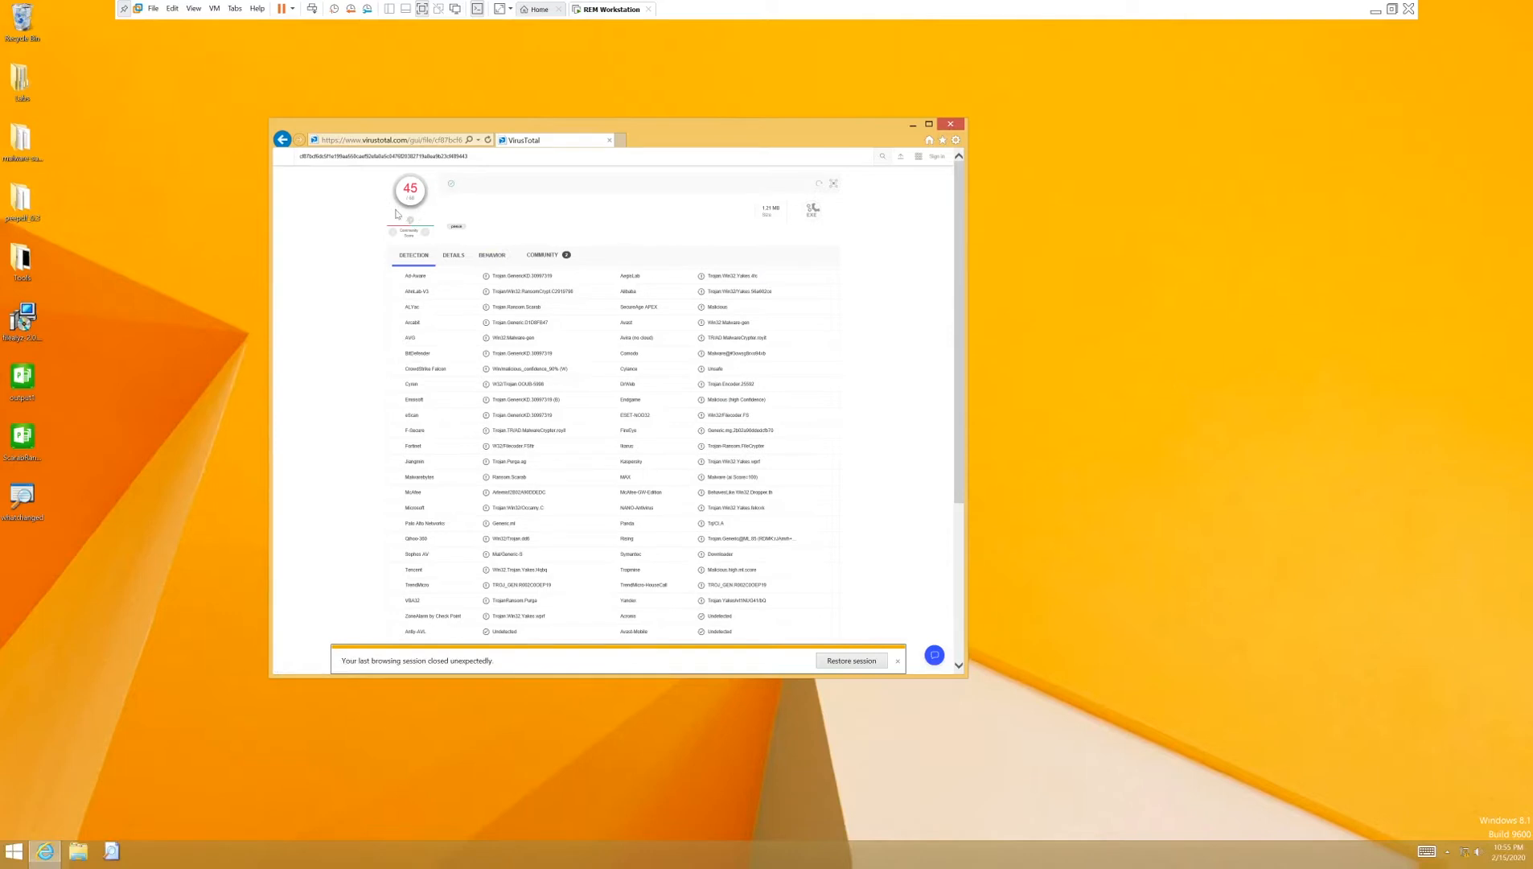
Step: Review the sample's VirusTotal detection names for ransomware labels and close the browser
click(21, 447)
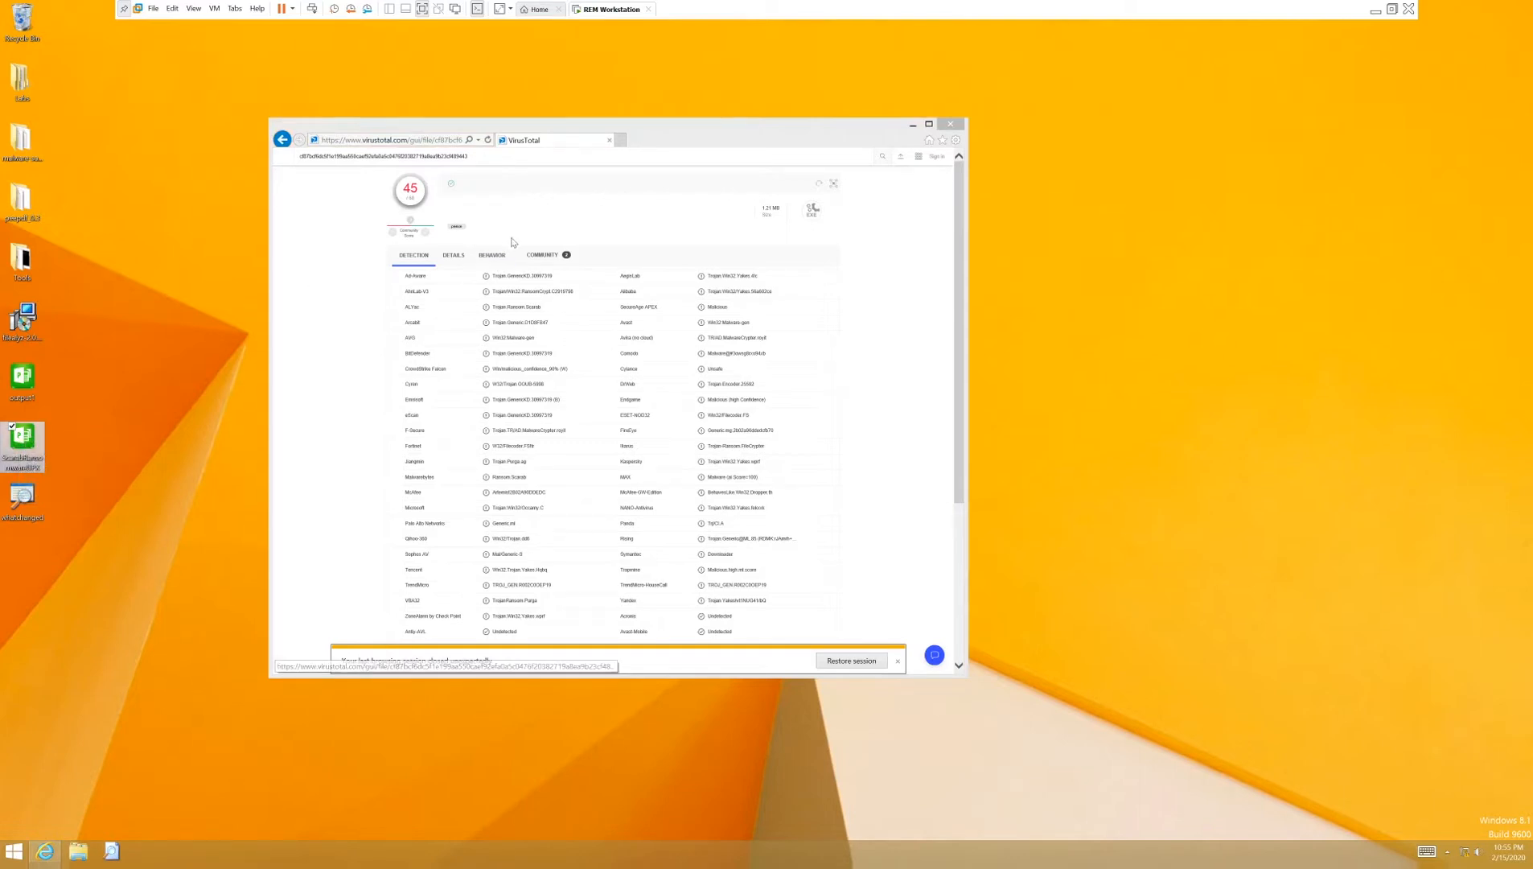
click(555, 239)
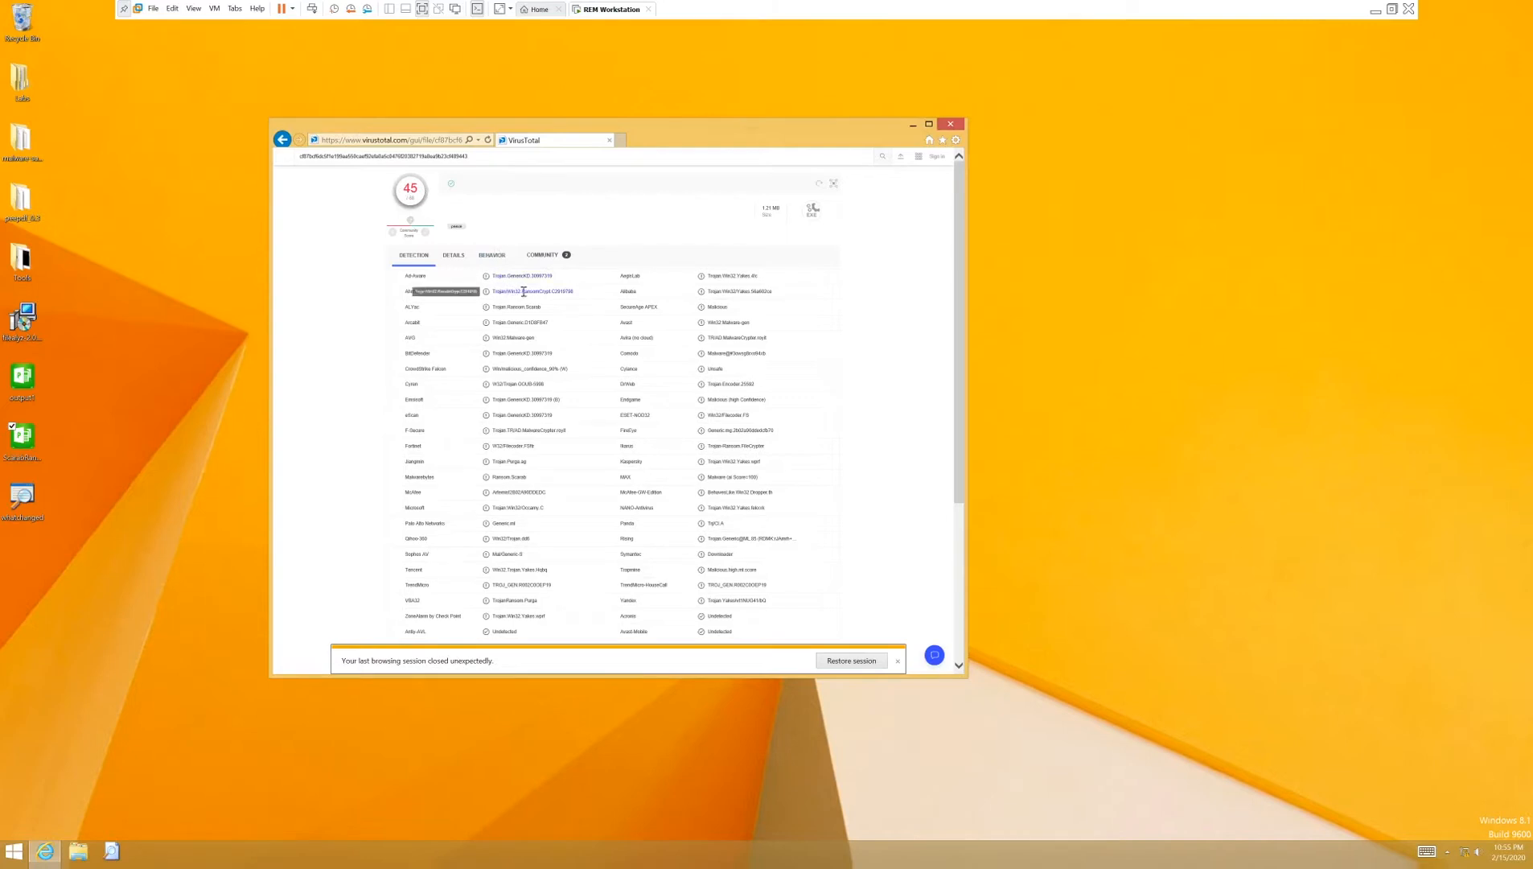
double_click(498, 479)
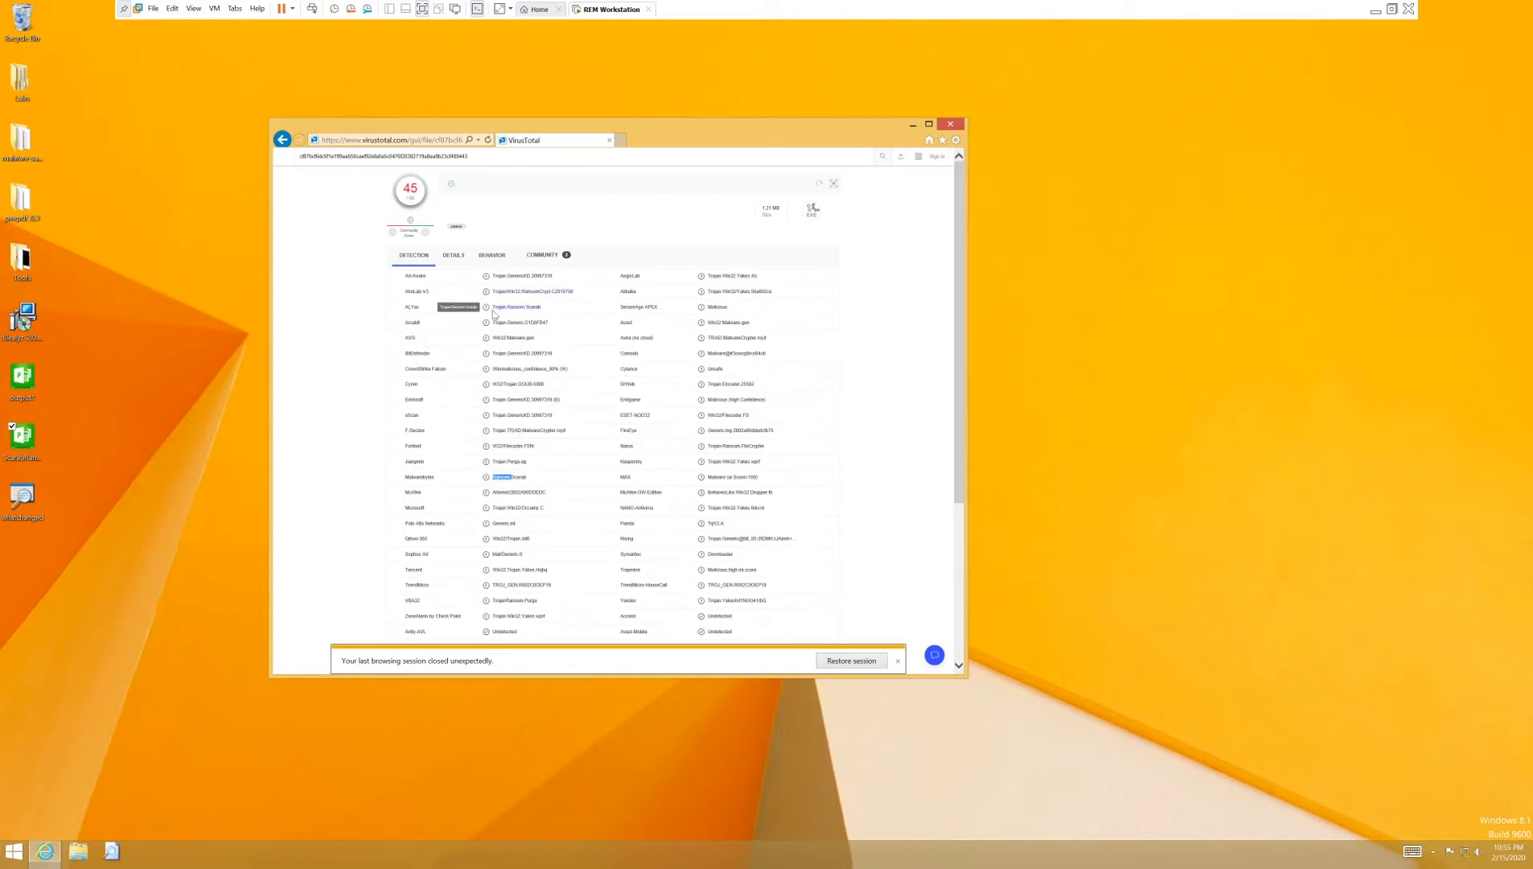
click(950, 127)
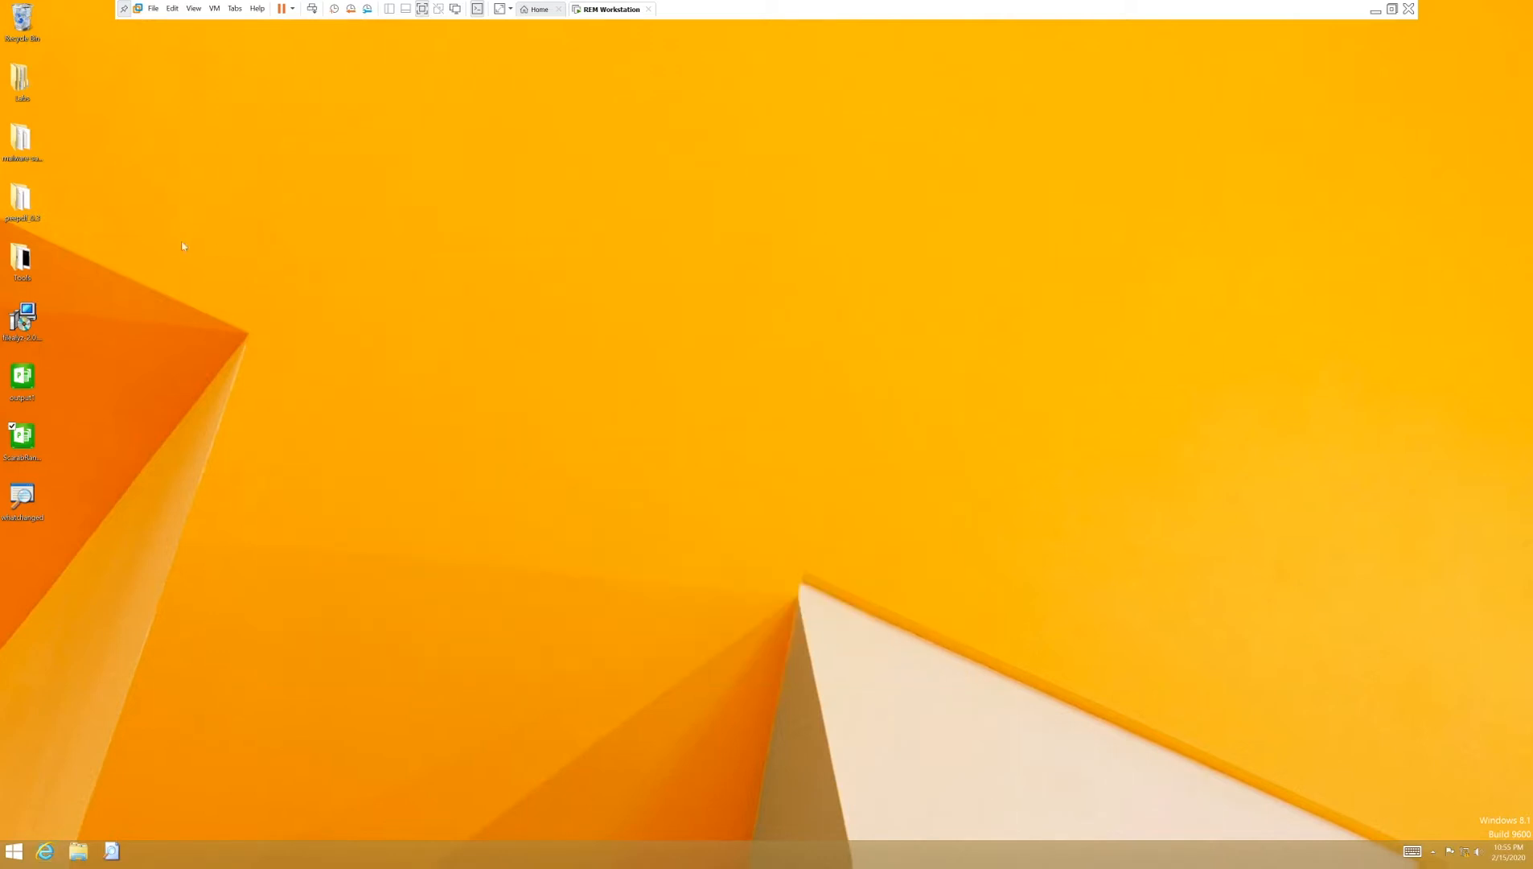
Step: Launch PEiD from the PEiD-0.95 folder under Tools > BasicStaticAnalysis, dismissing the system error
double_click(22, 259)
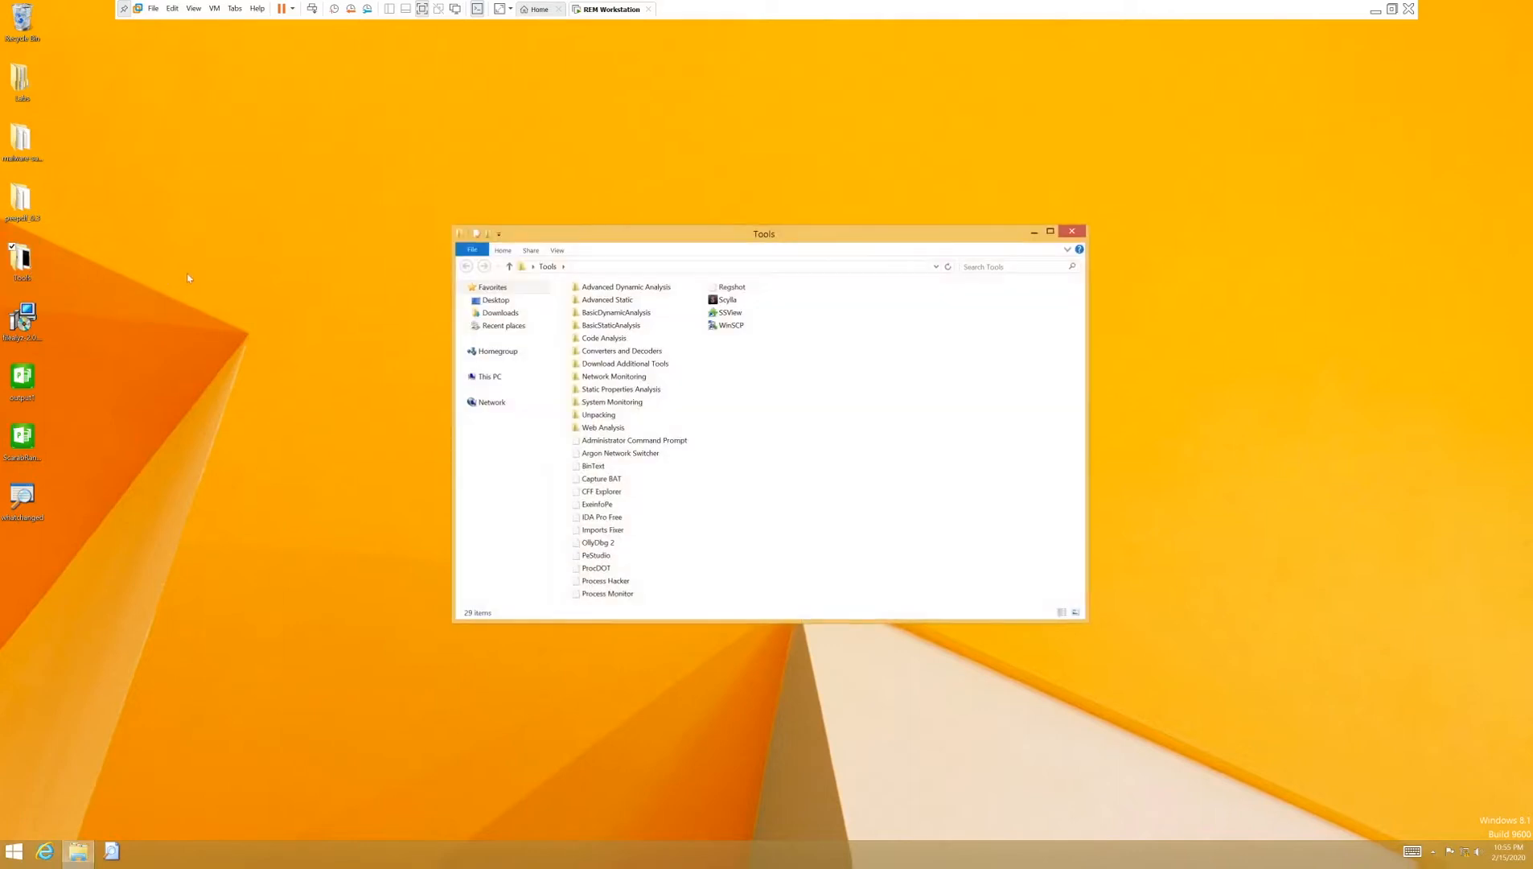
click(624, 326)
double_click(623, 325)
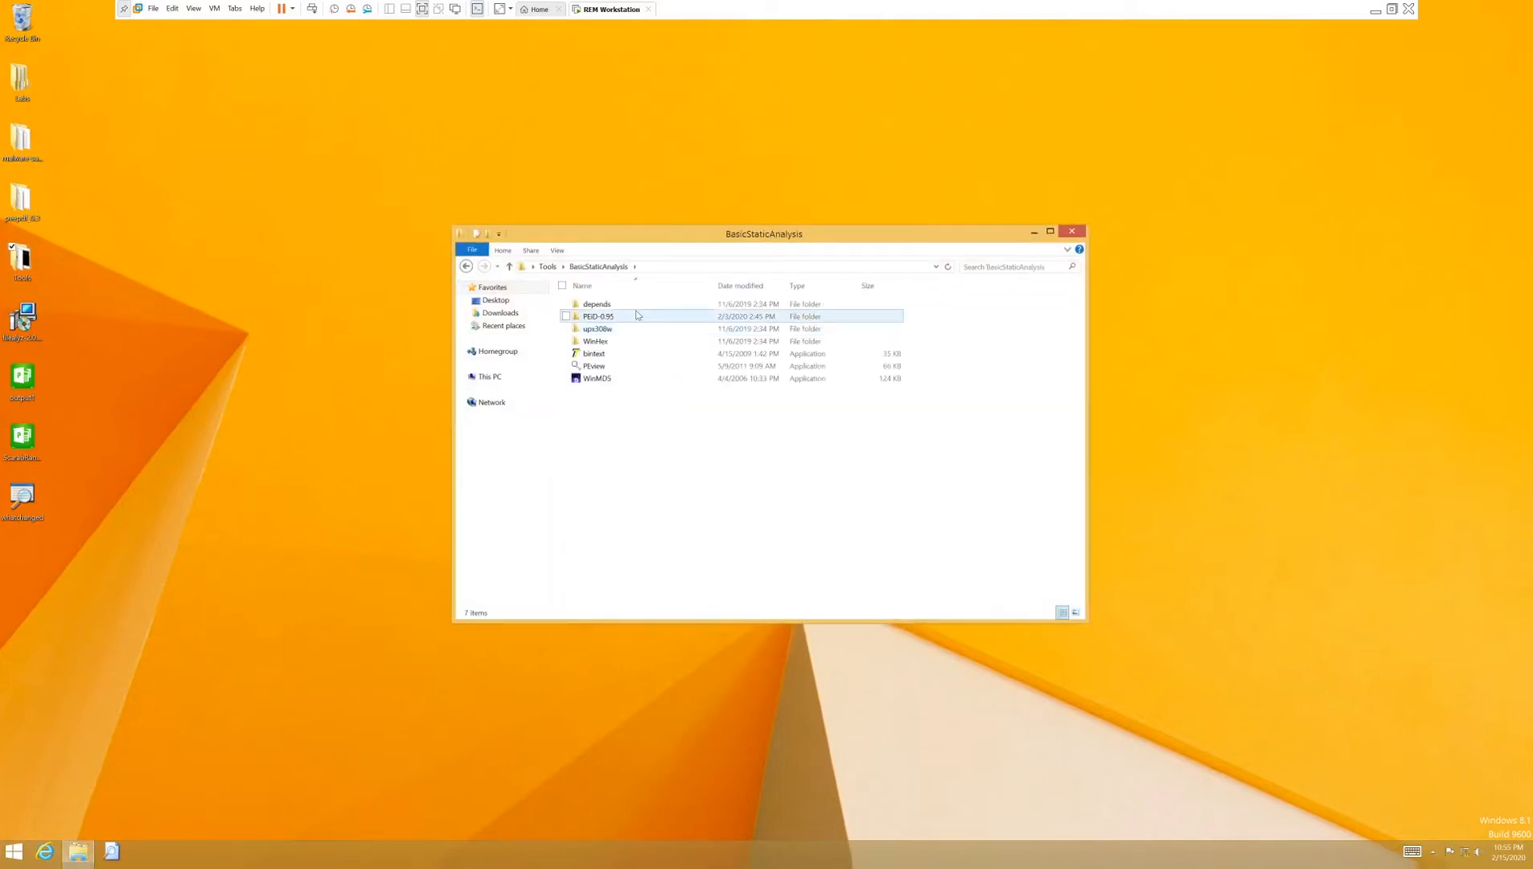
double_click(636, 316)
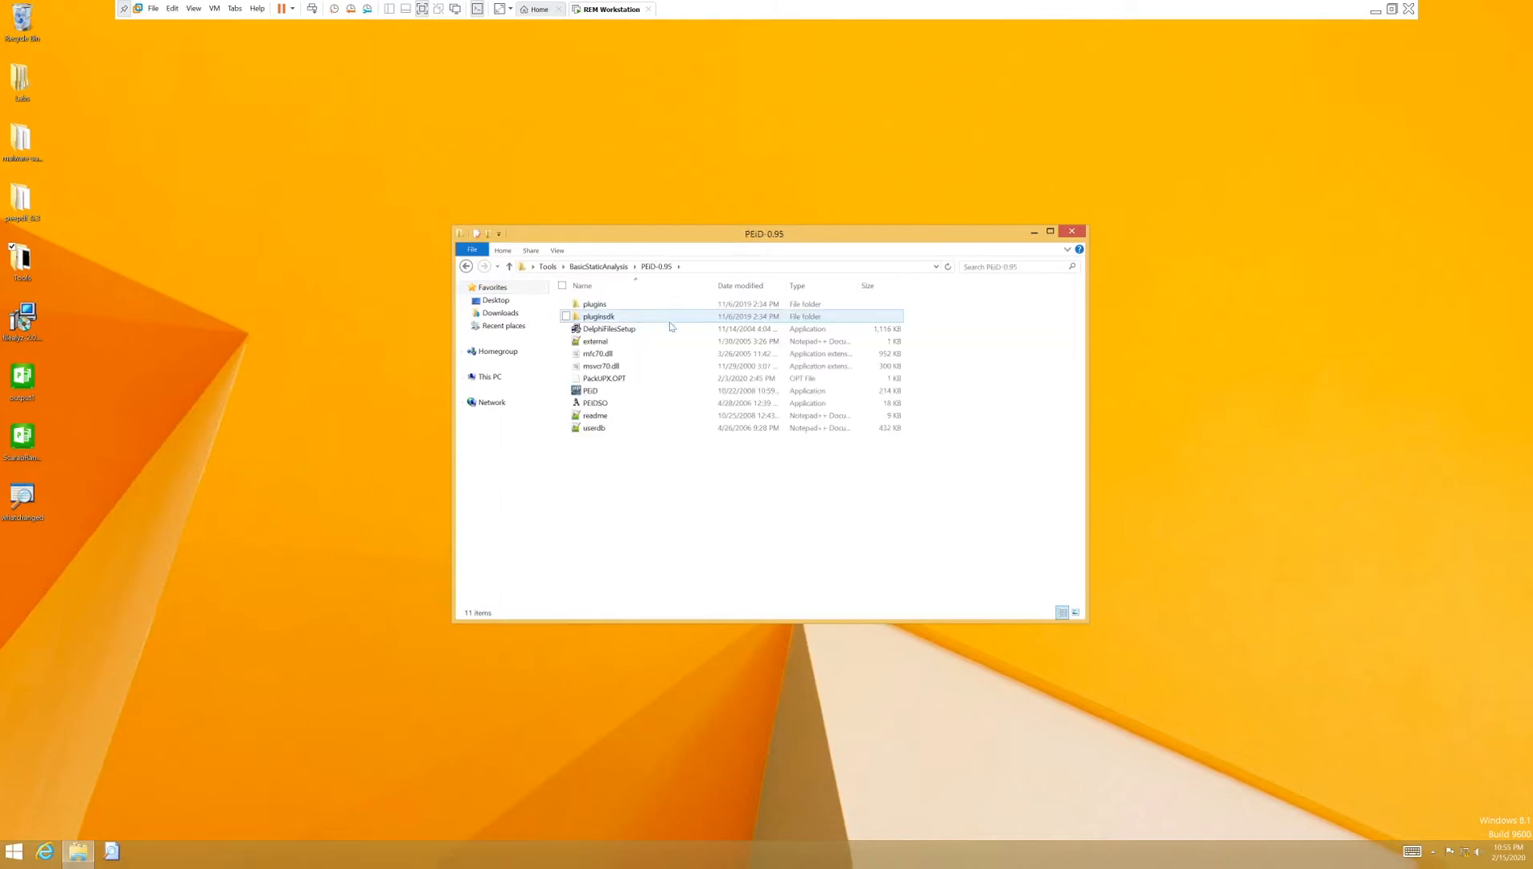
double_click(635, 391)
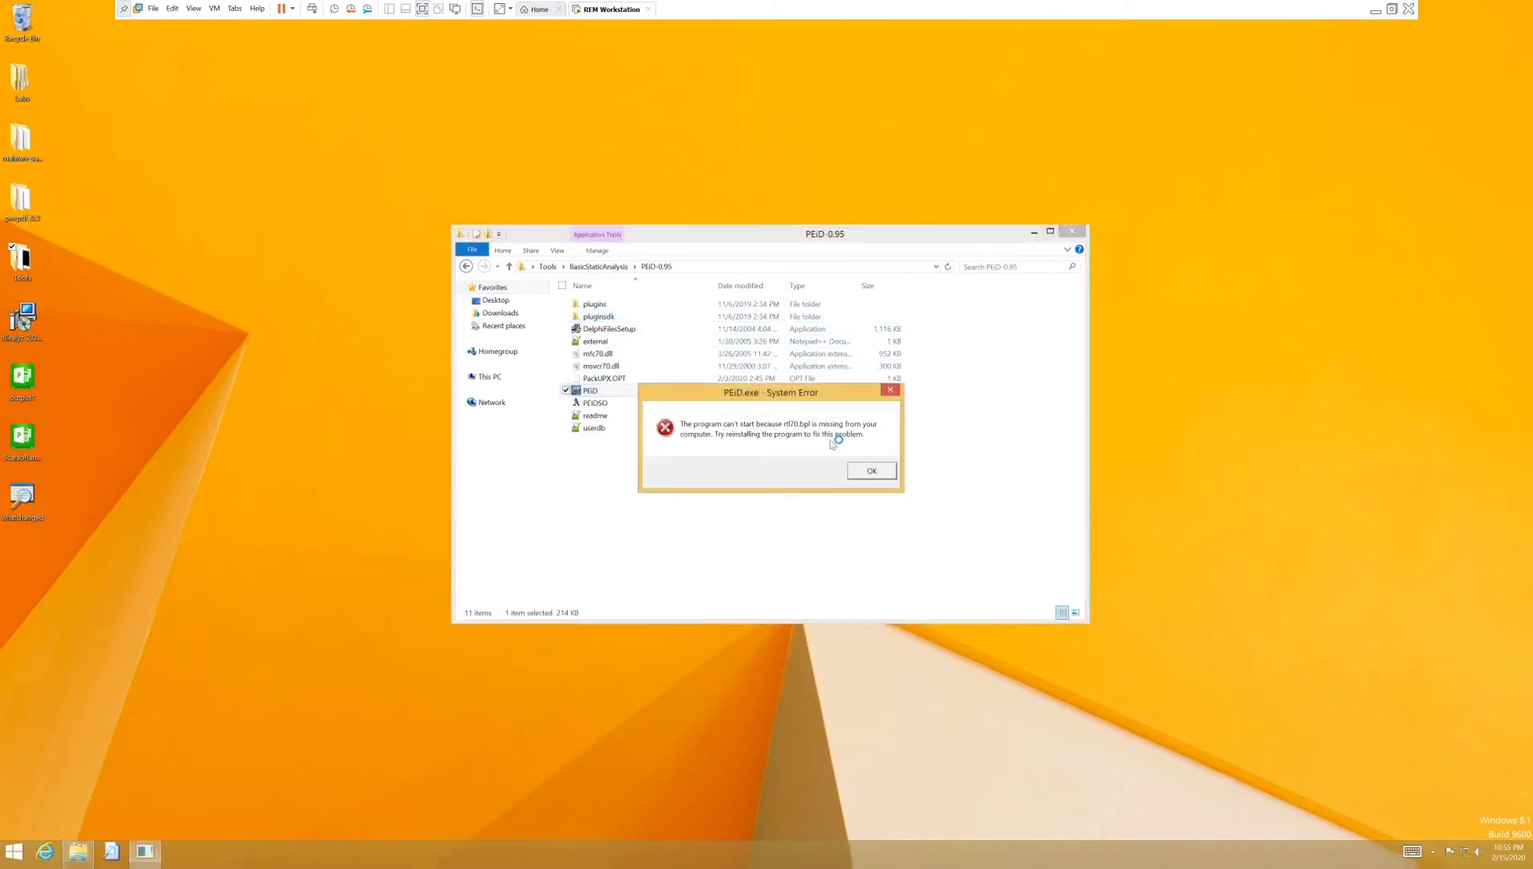
click(872, 471)
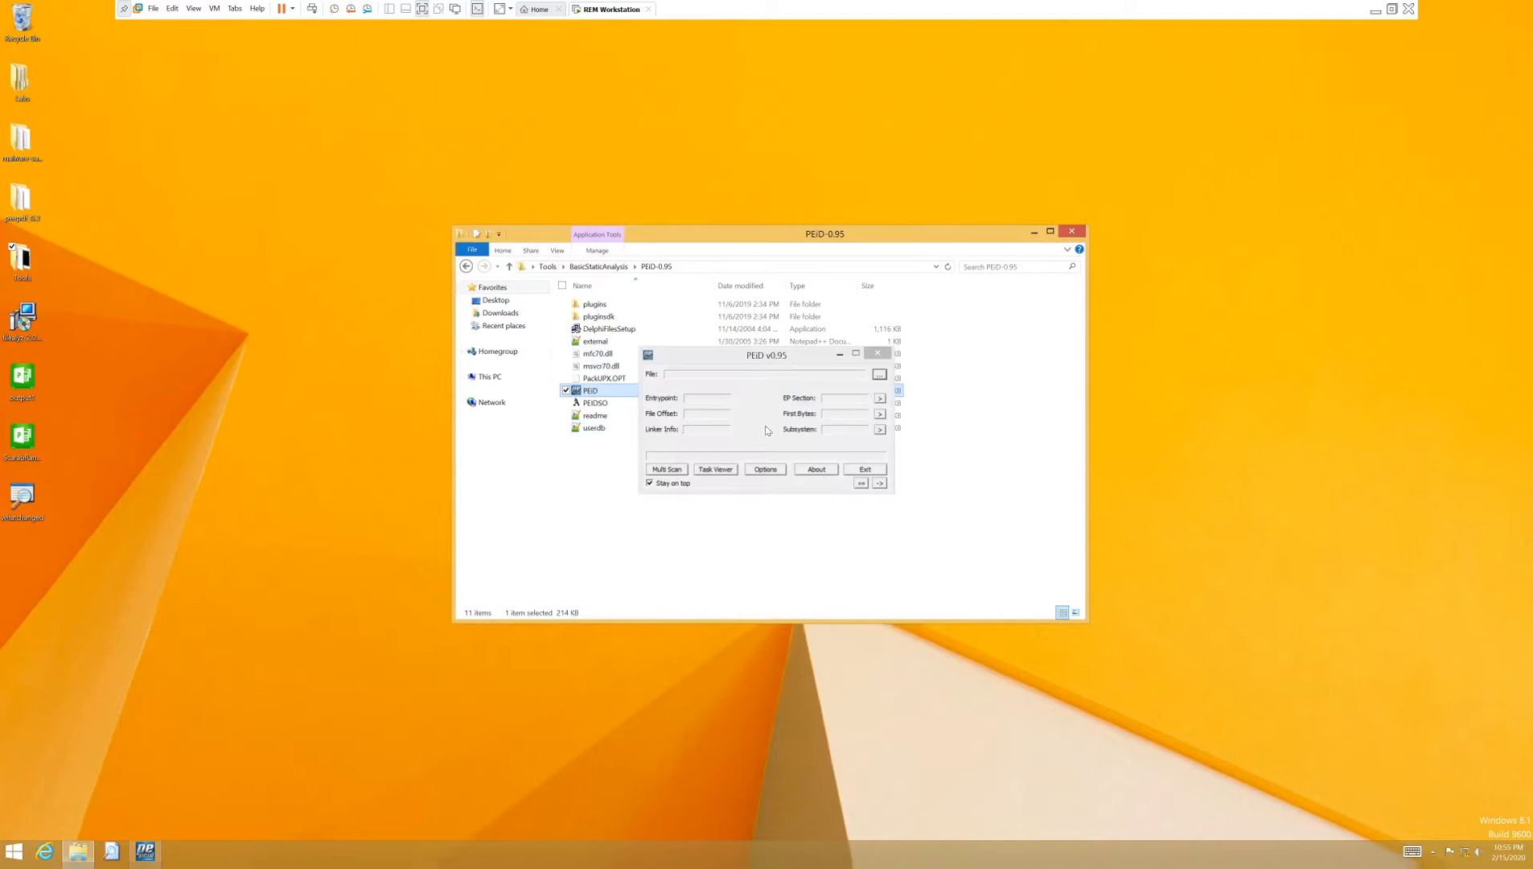
Step: Load ScarabRansomwareUPX from the desktop into PEiD, check its file path and EP section, and close PEiD
click(879, 375)
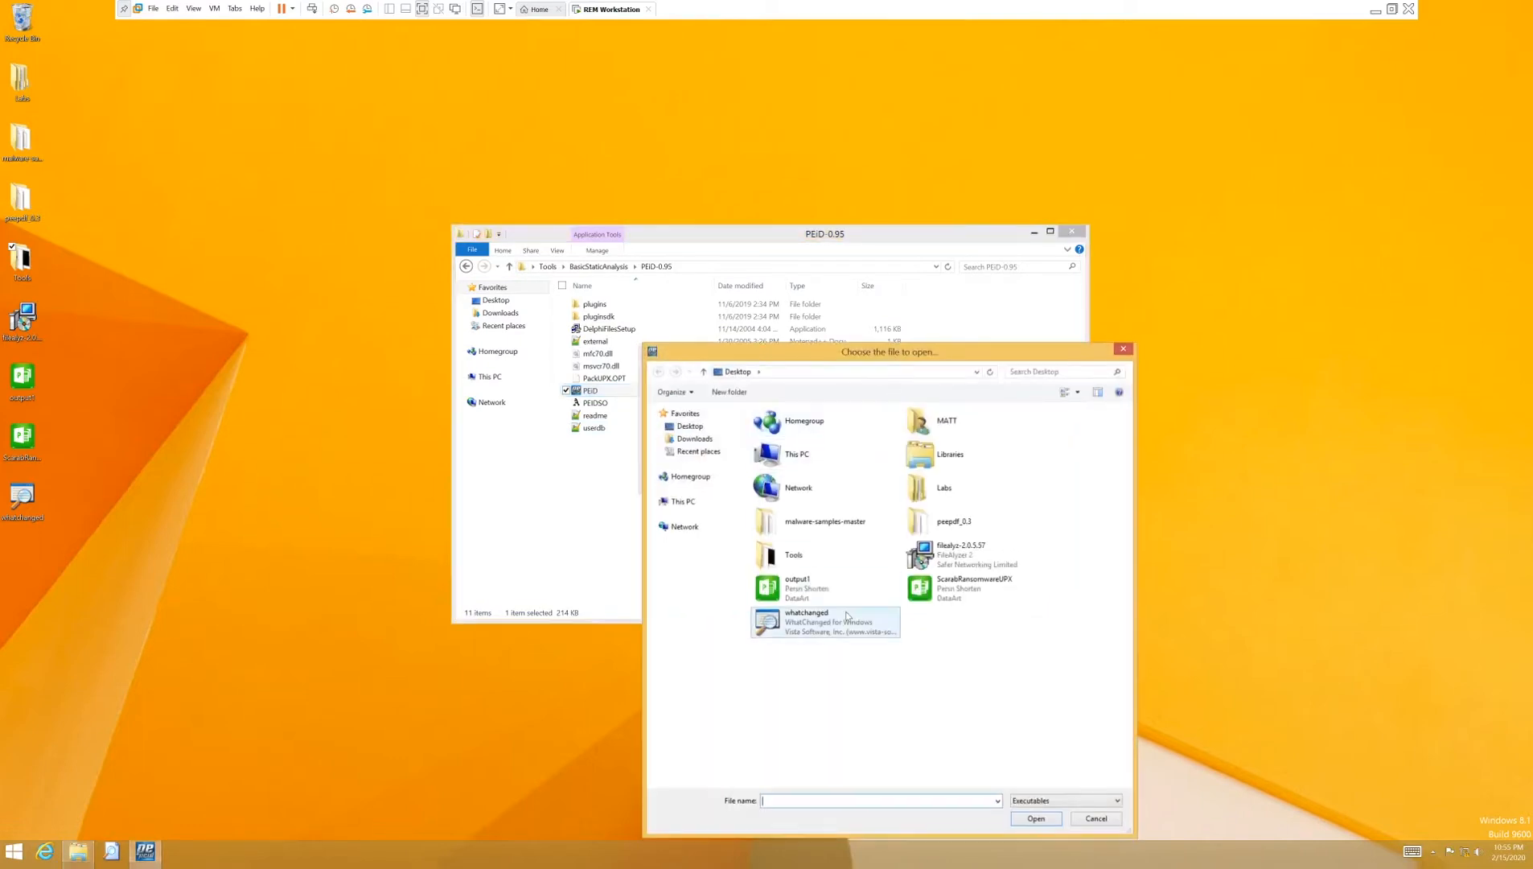
click(945, 602)
double_click(945, 602)
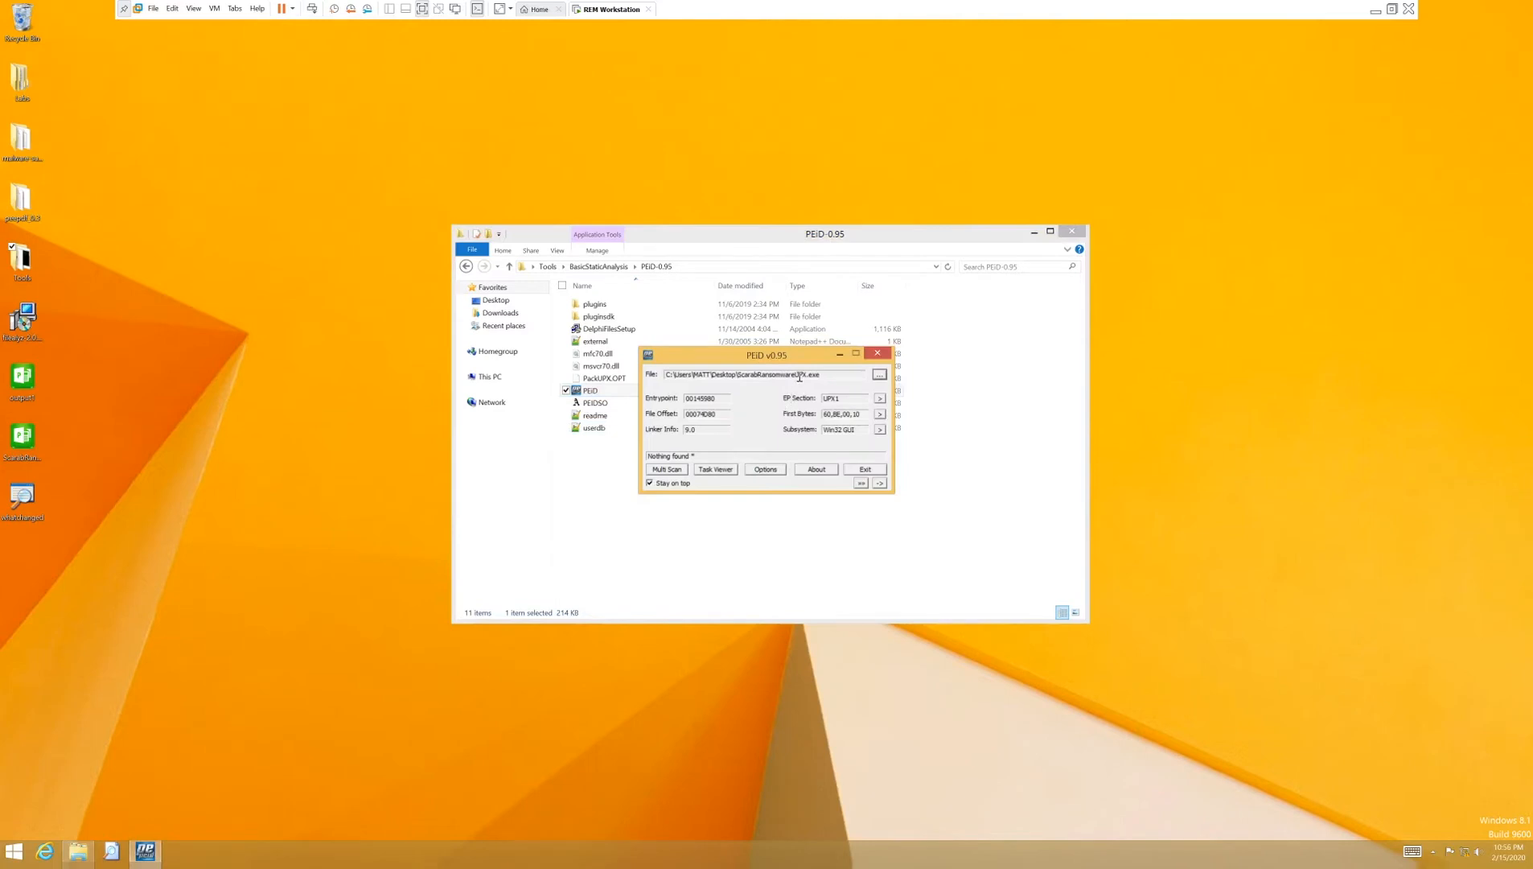
drag(837, 374, 699, 380)
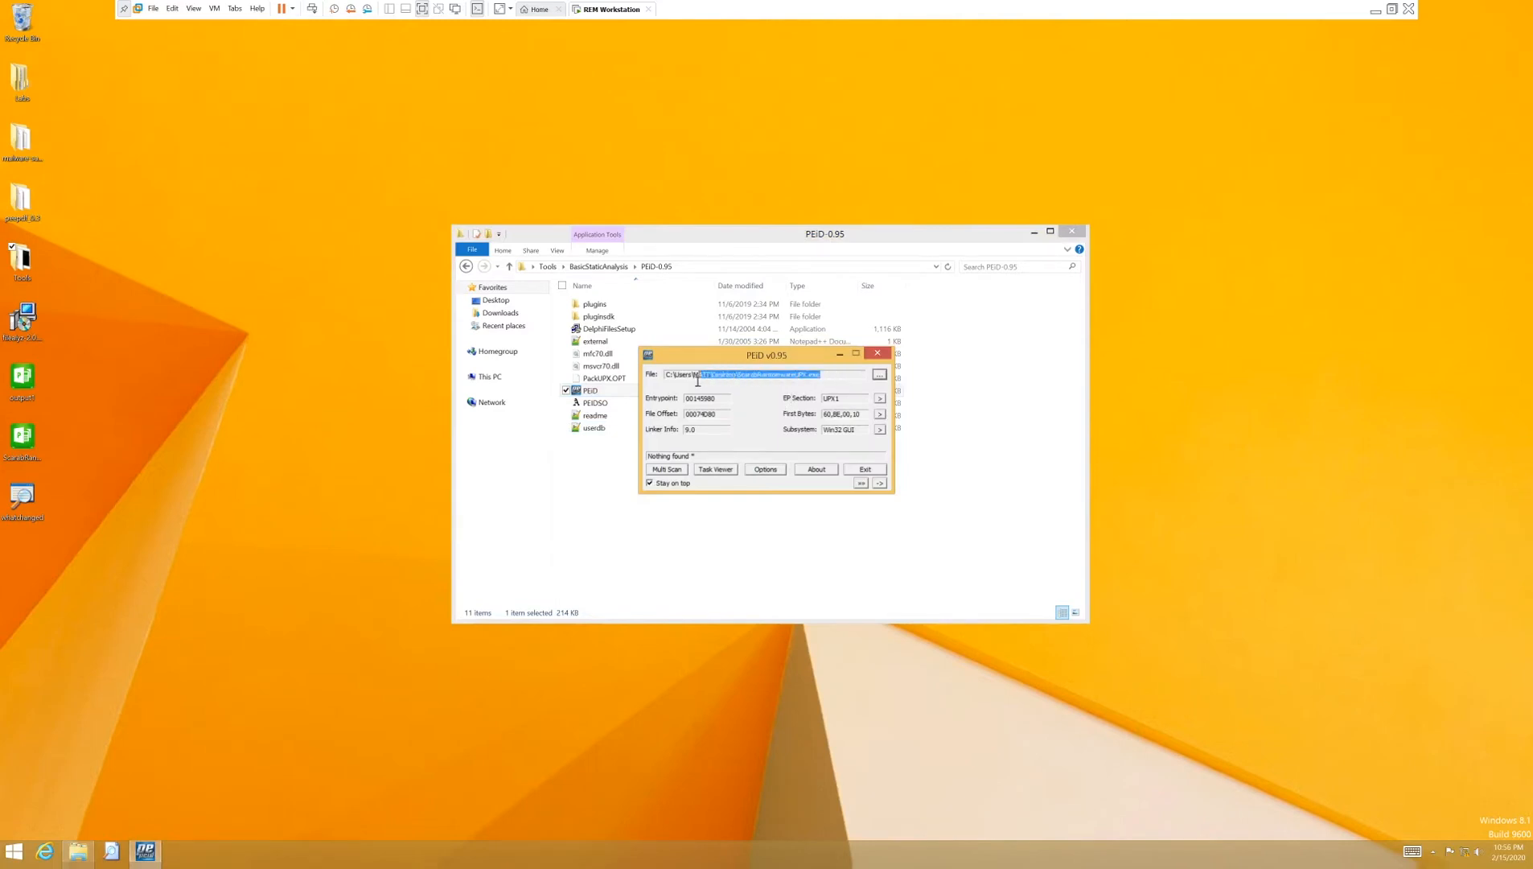
double_click(828, 398)
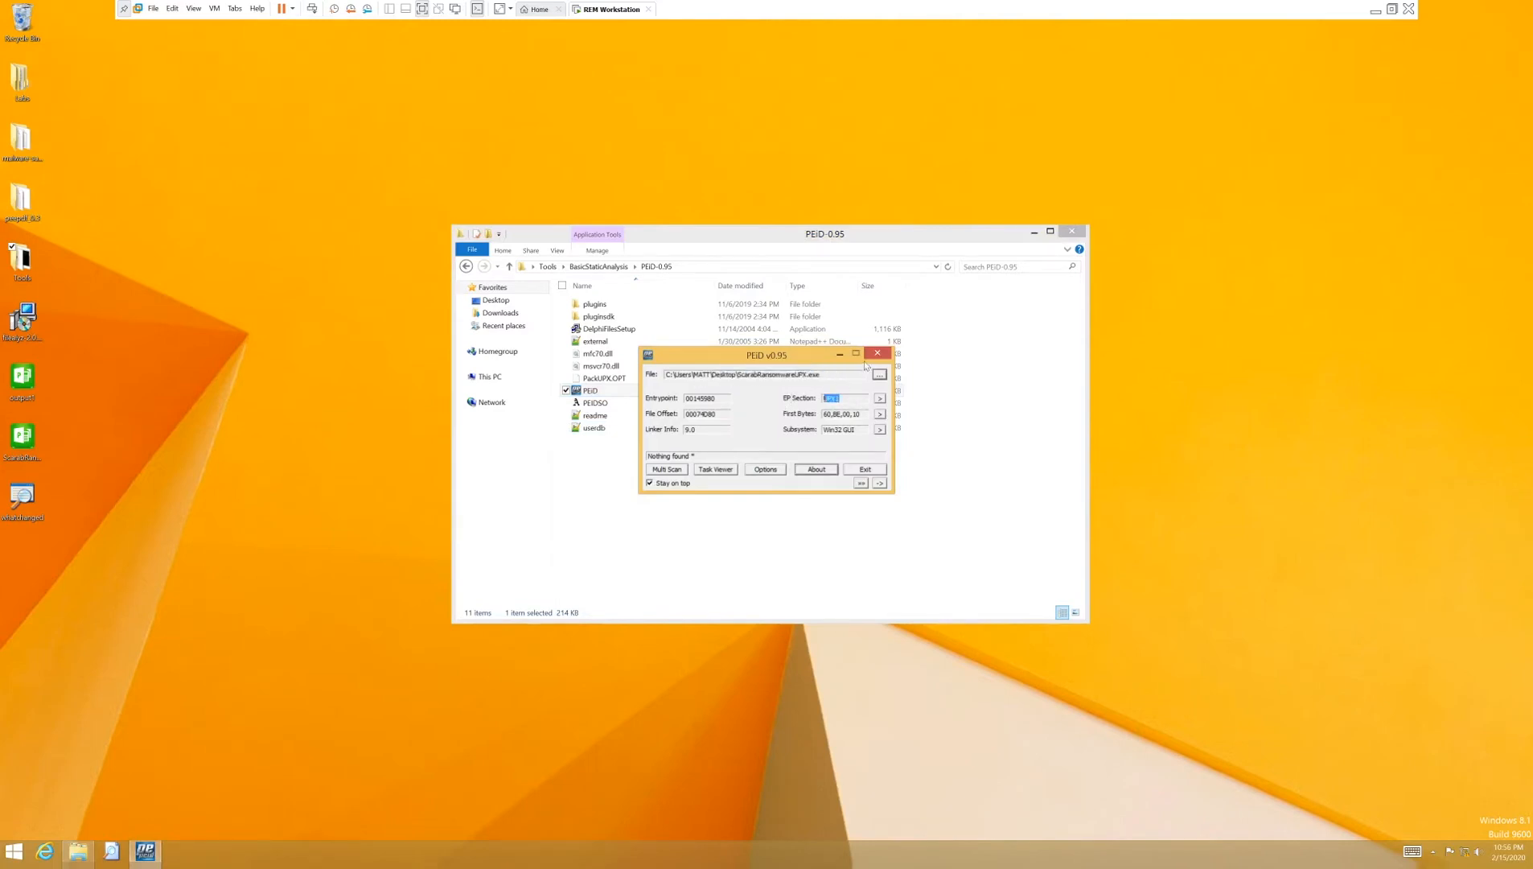
click(876, 354)
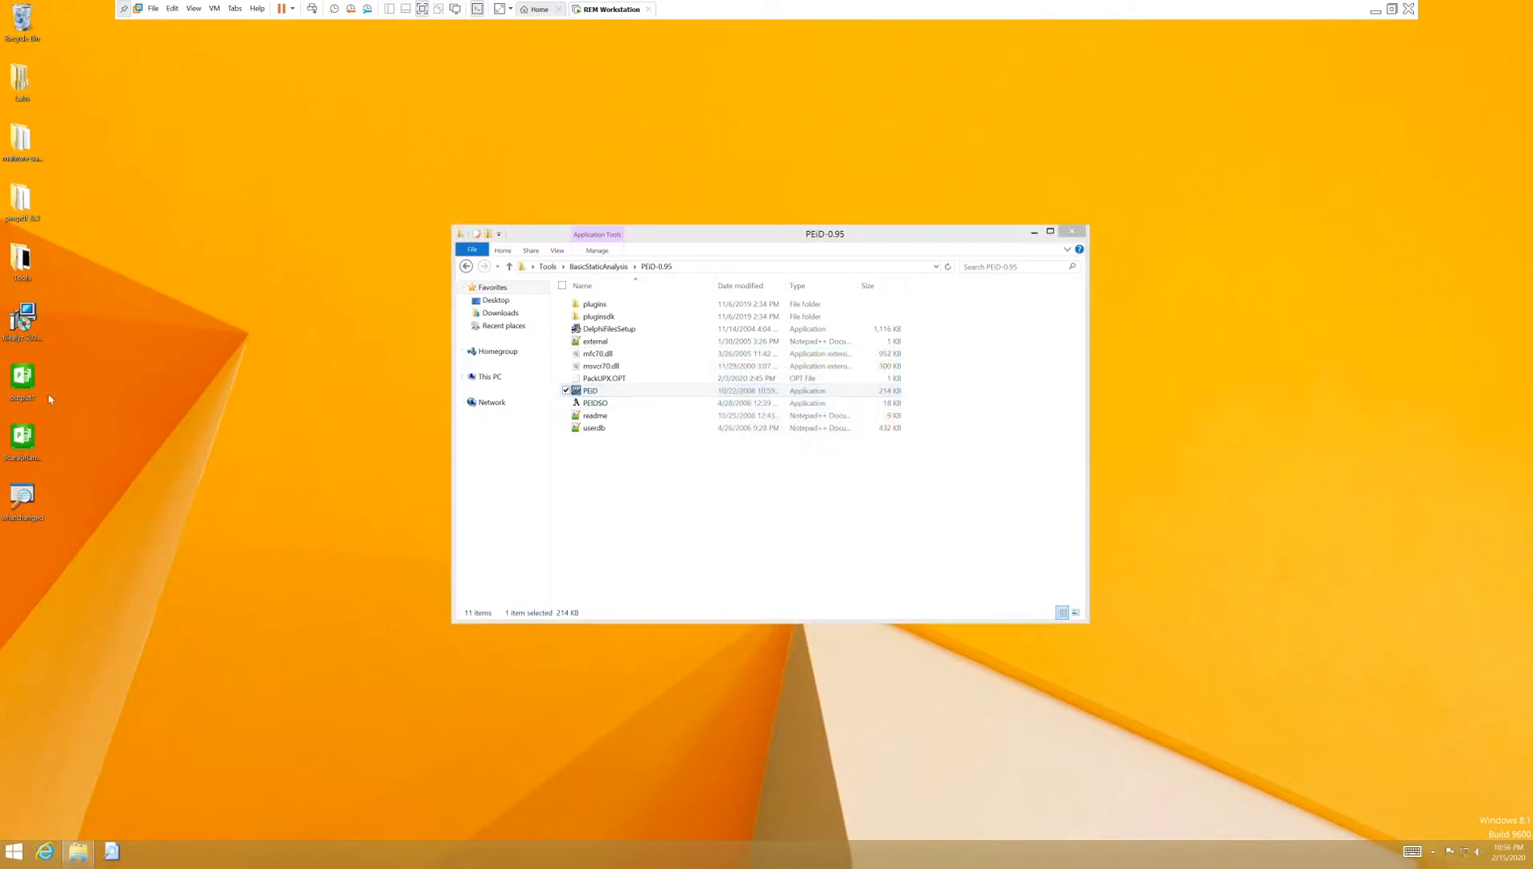
Step: Delete the existing output1 file from the desktop and open a Command Prompt
click(25, 387)
key(Delete)
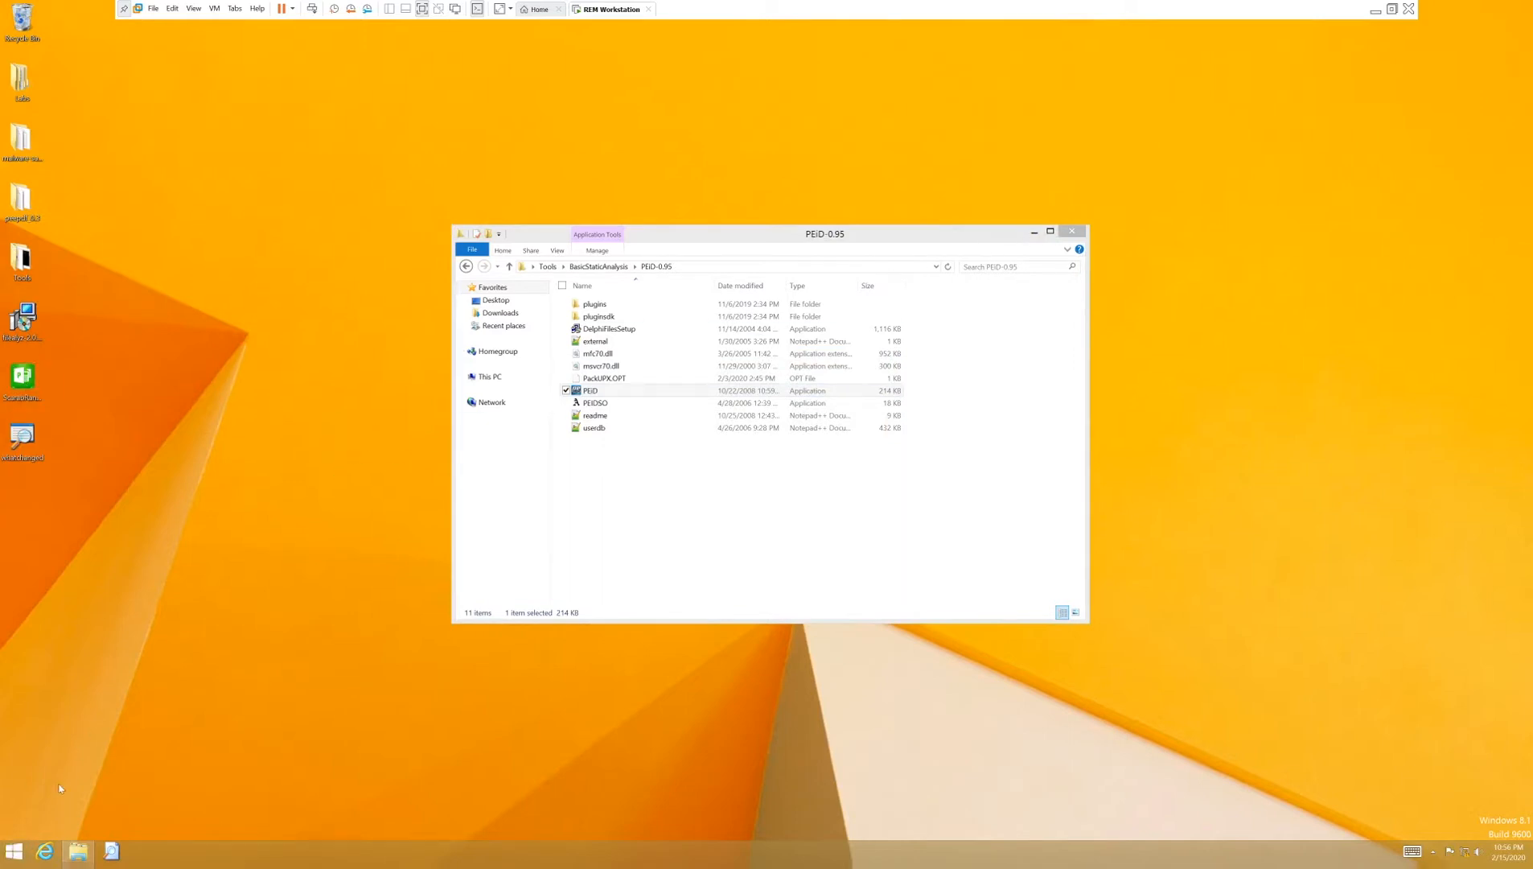
click(14, 850)
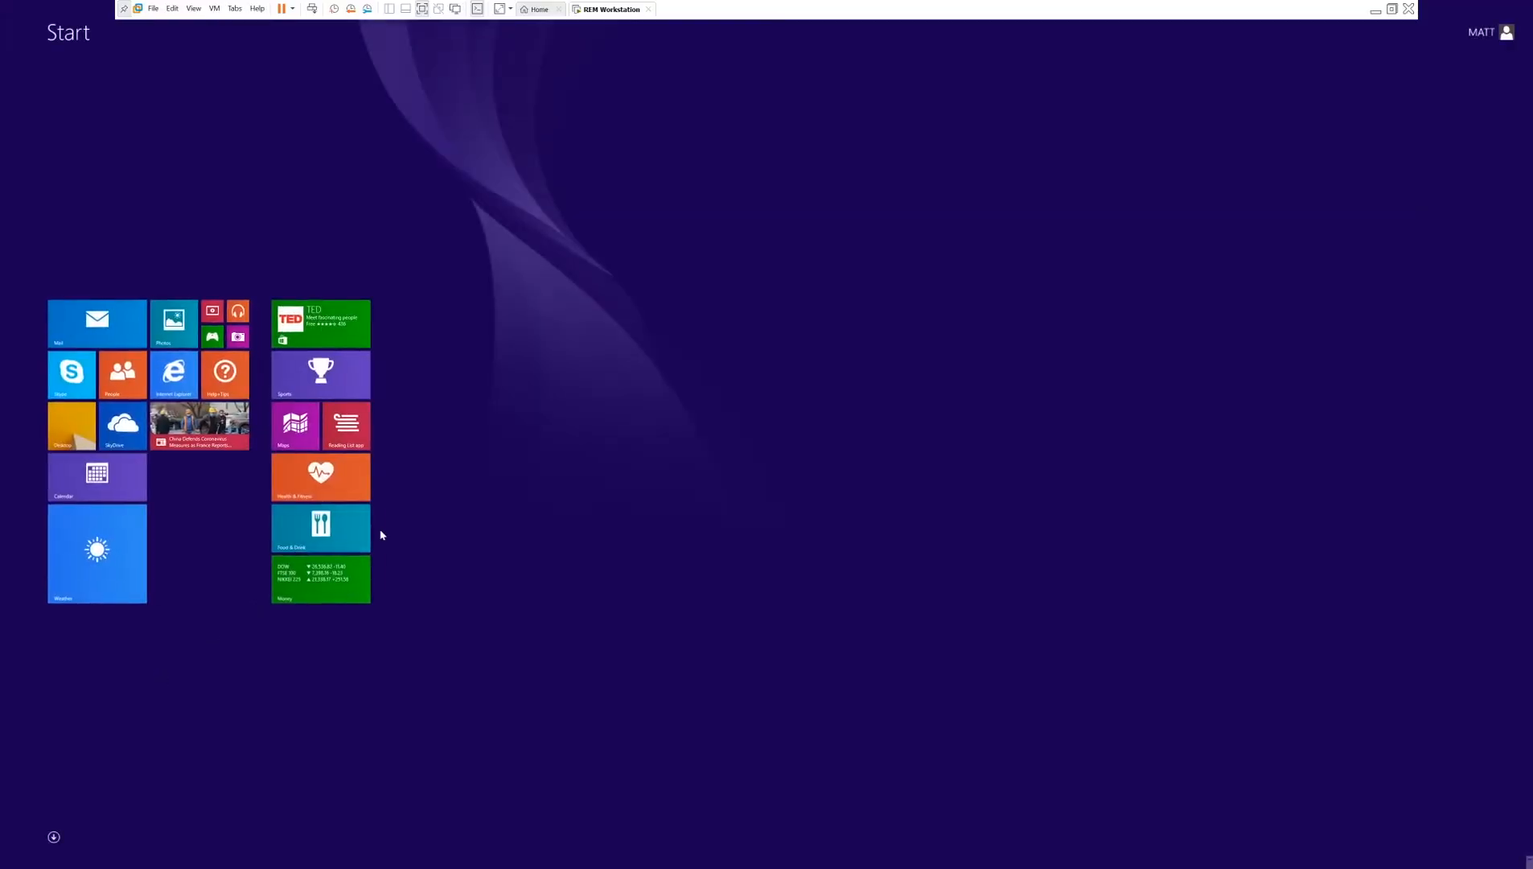
text(cmd)
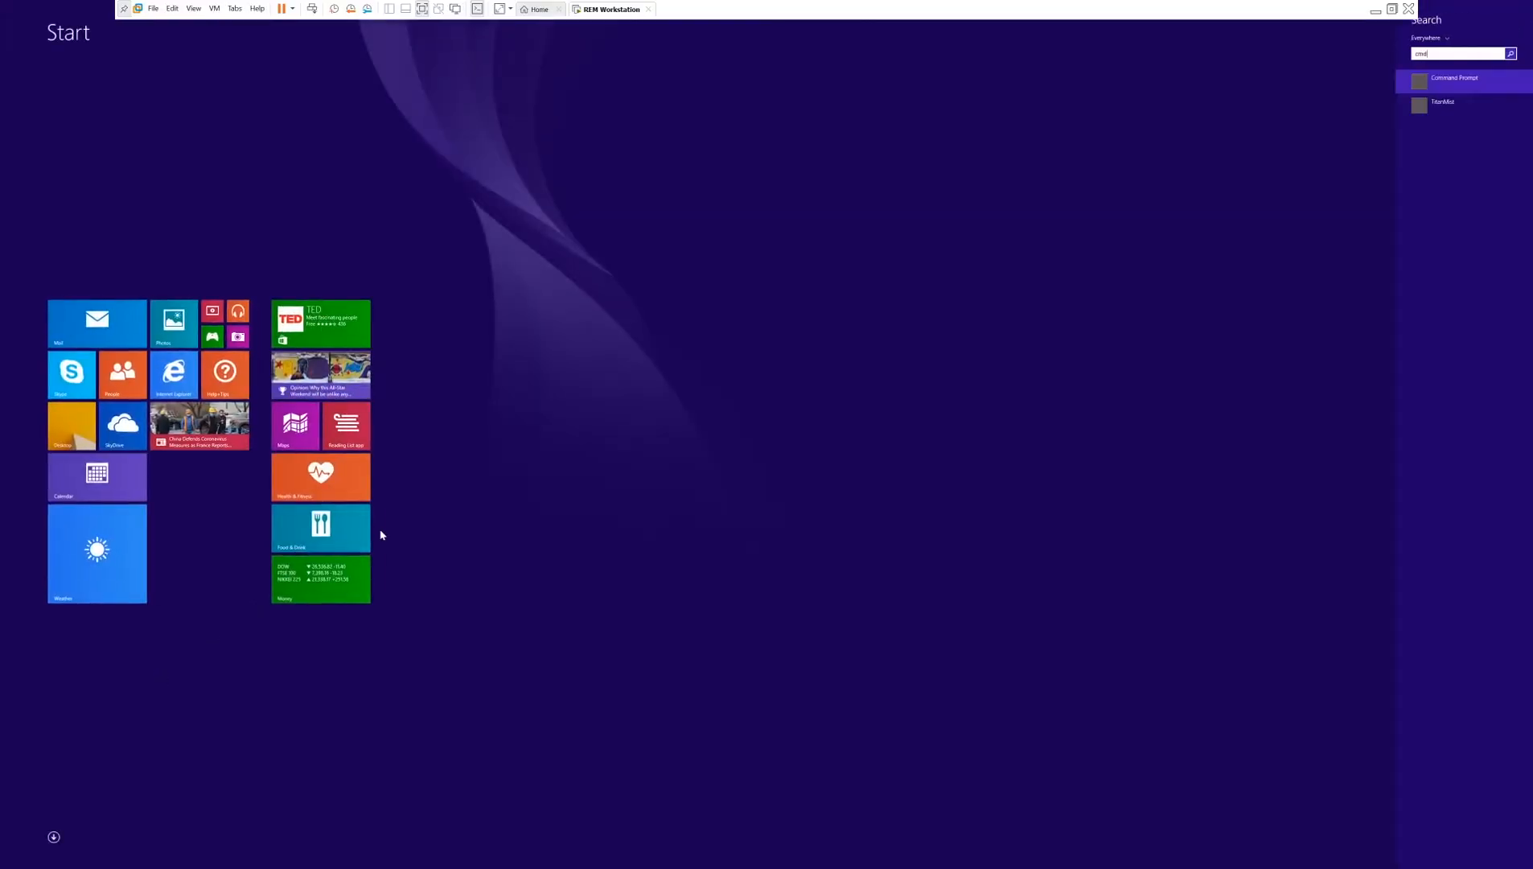
key(Escape)
key(Escape)
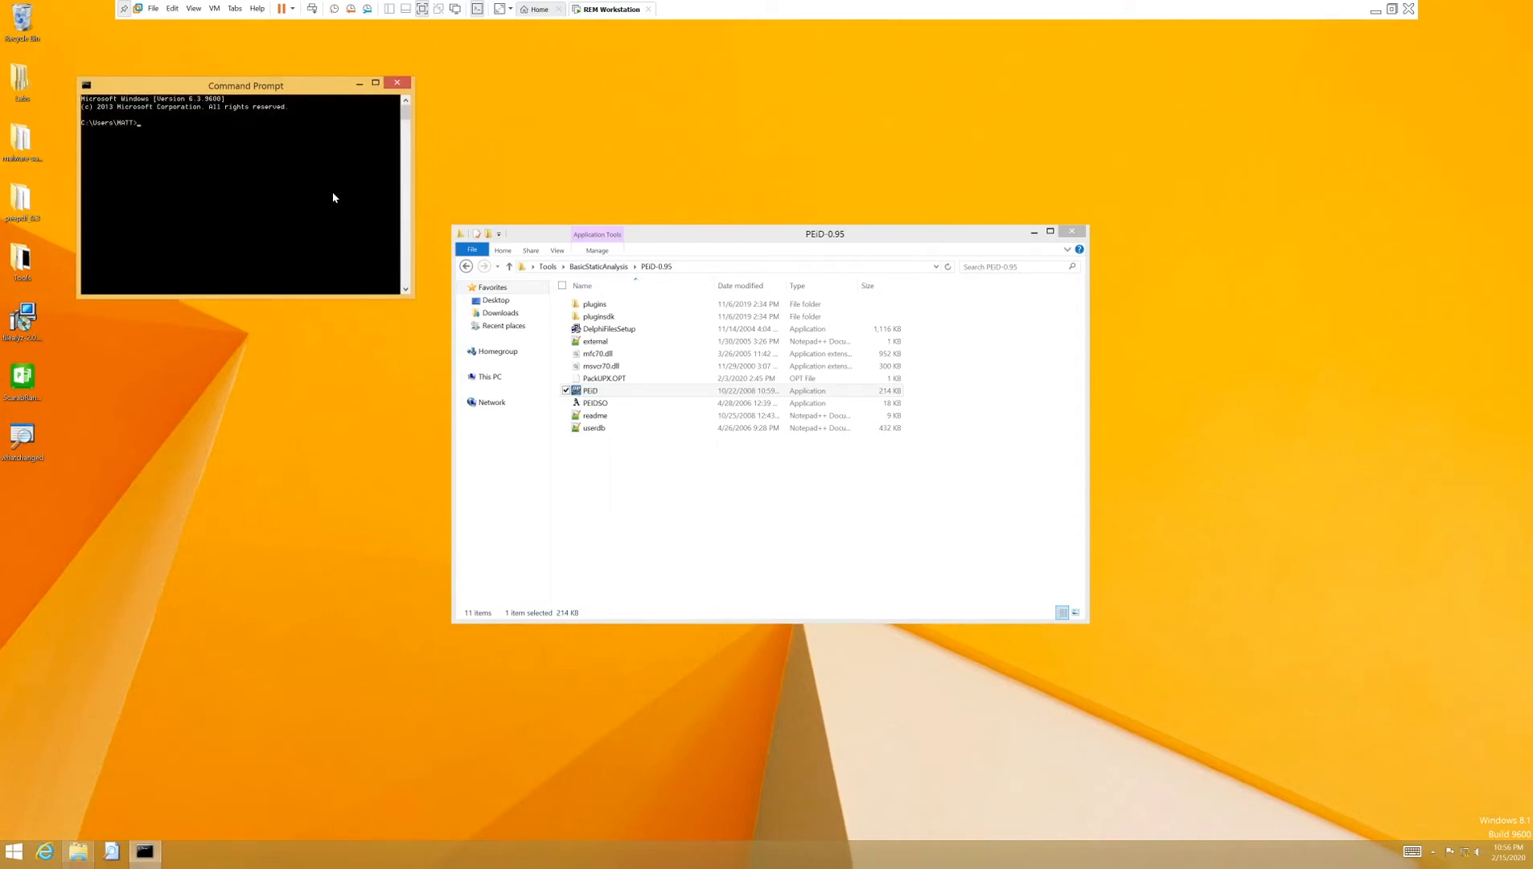
Step: From the Desktop directory, run "UPX -d -o output1.exe ScarabRansomwareUPX.exe" to unpack the sample, and close the Command Prompt
text(cd Desktop)
key(Return)
text(arab)
key(Tab)
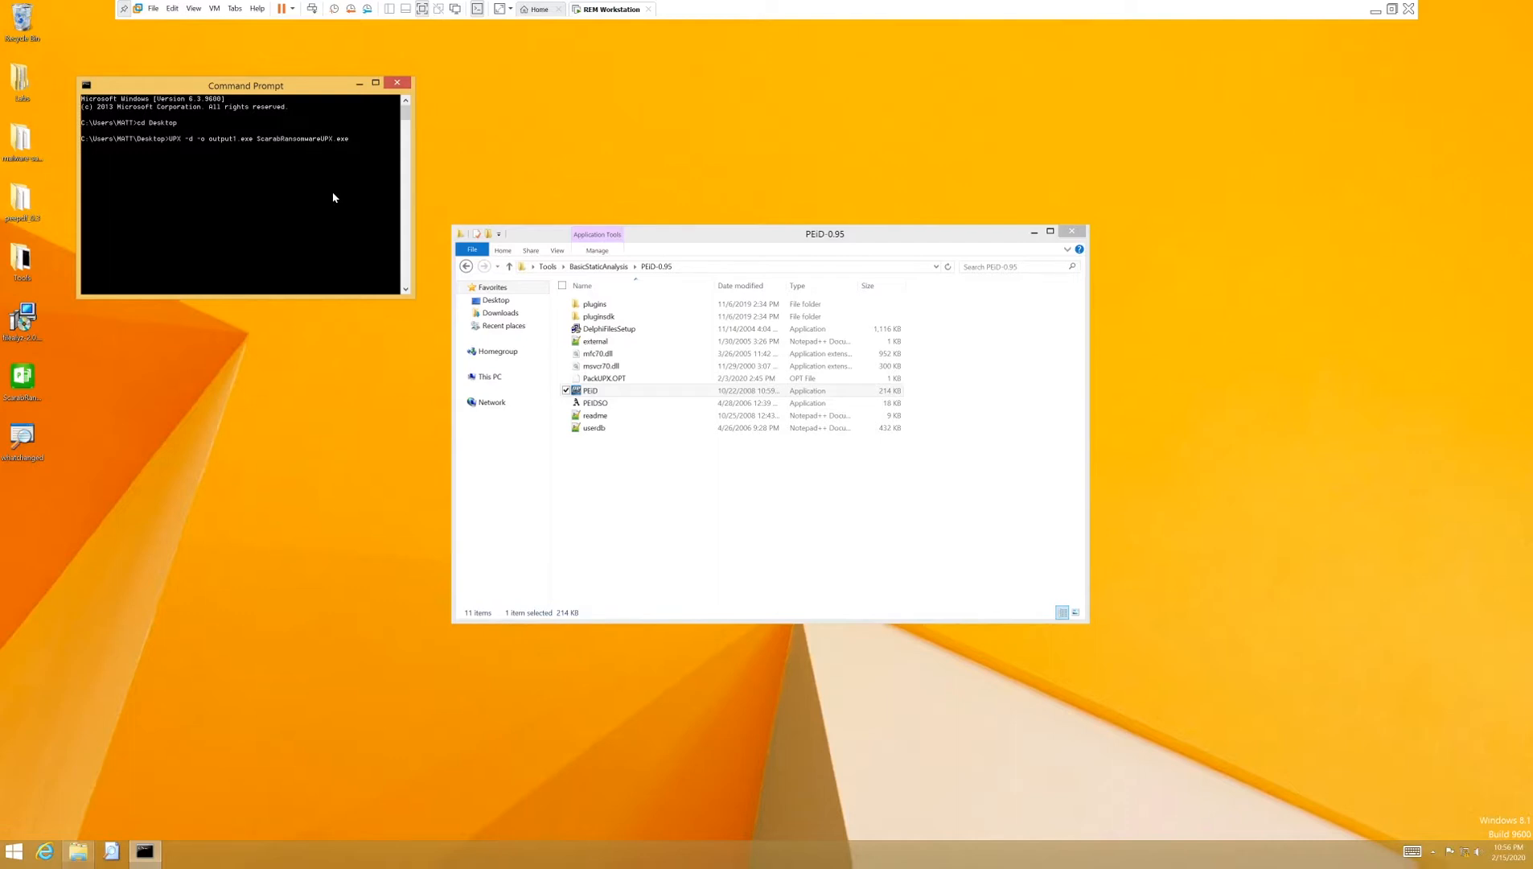
key(Return)
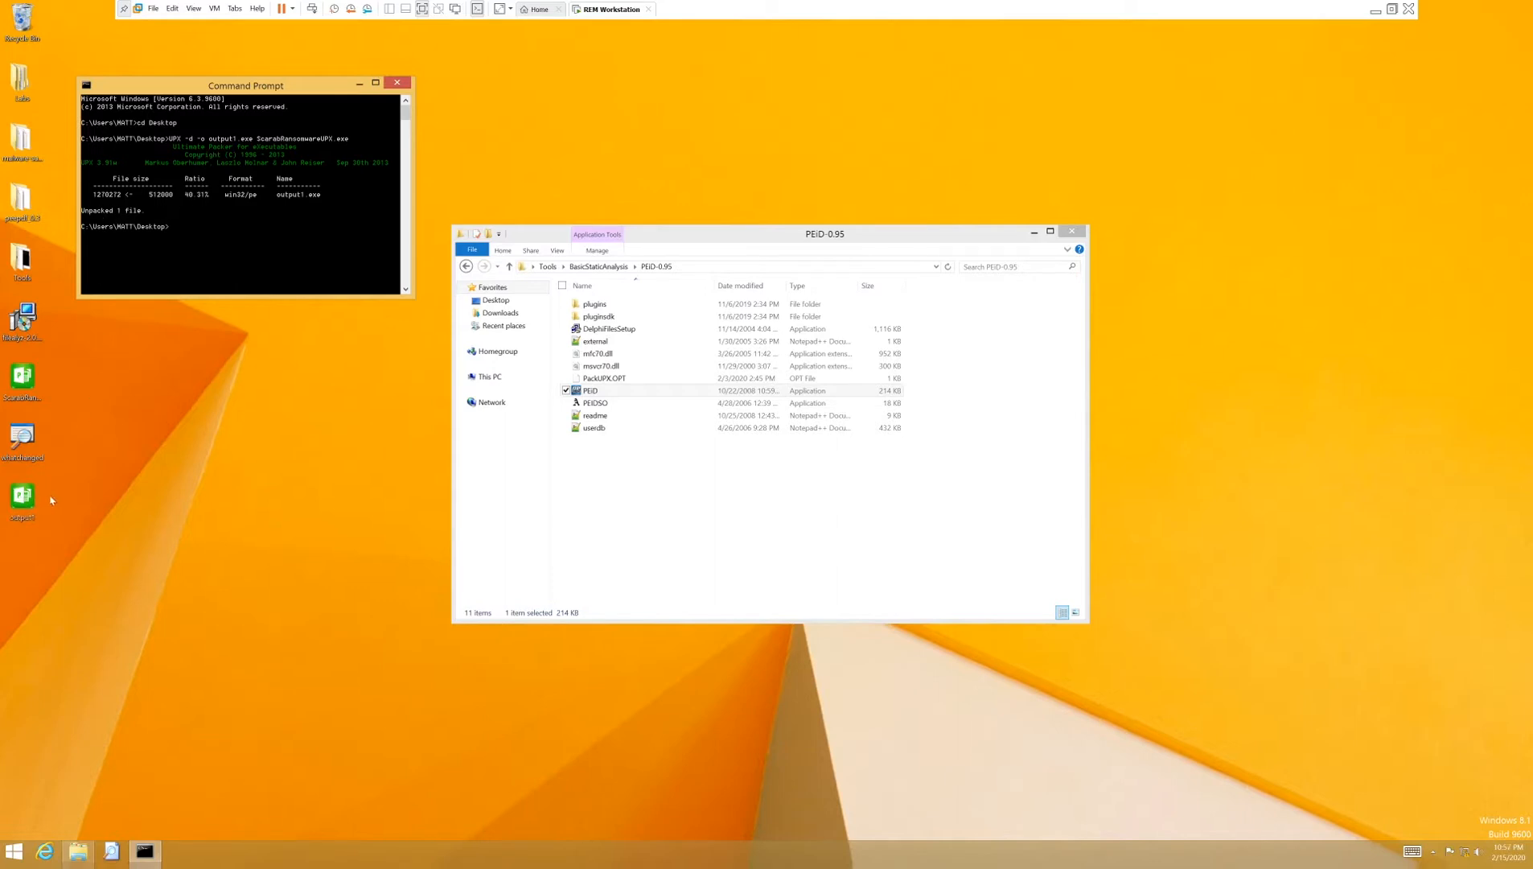
click(397, 82)
Step: Launch WinMD5 from the BasicStaticAnalysis folder and hash the desktop files output1 and ScarabRansomwareUPX
click(810, 491)
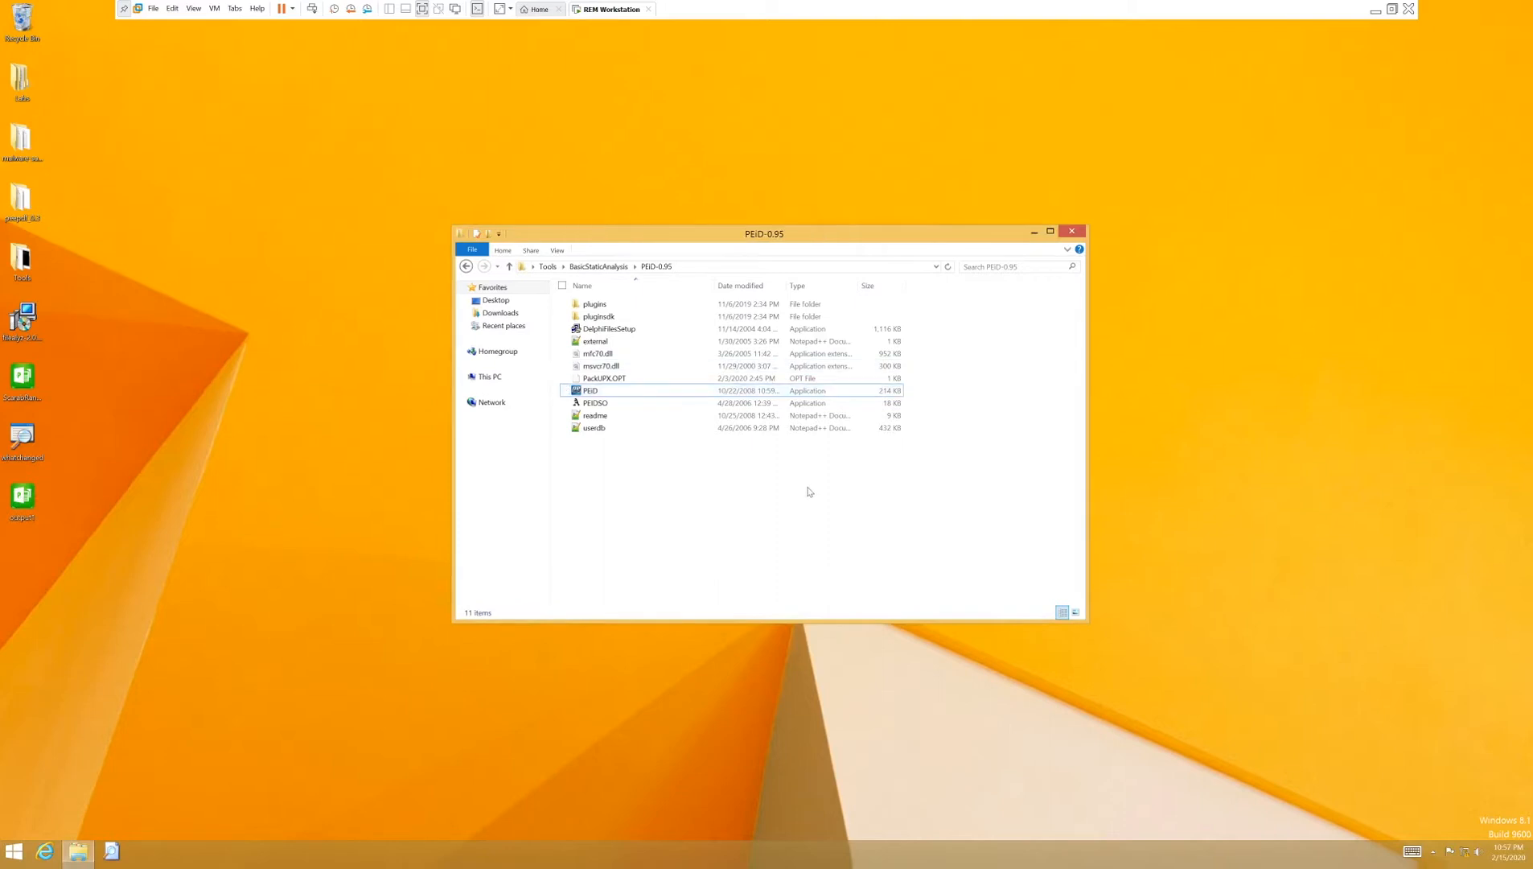
key(BackSpace)
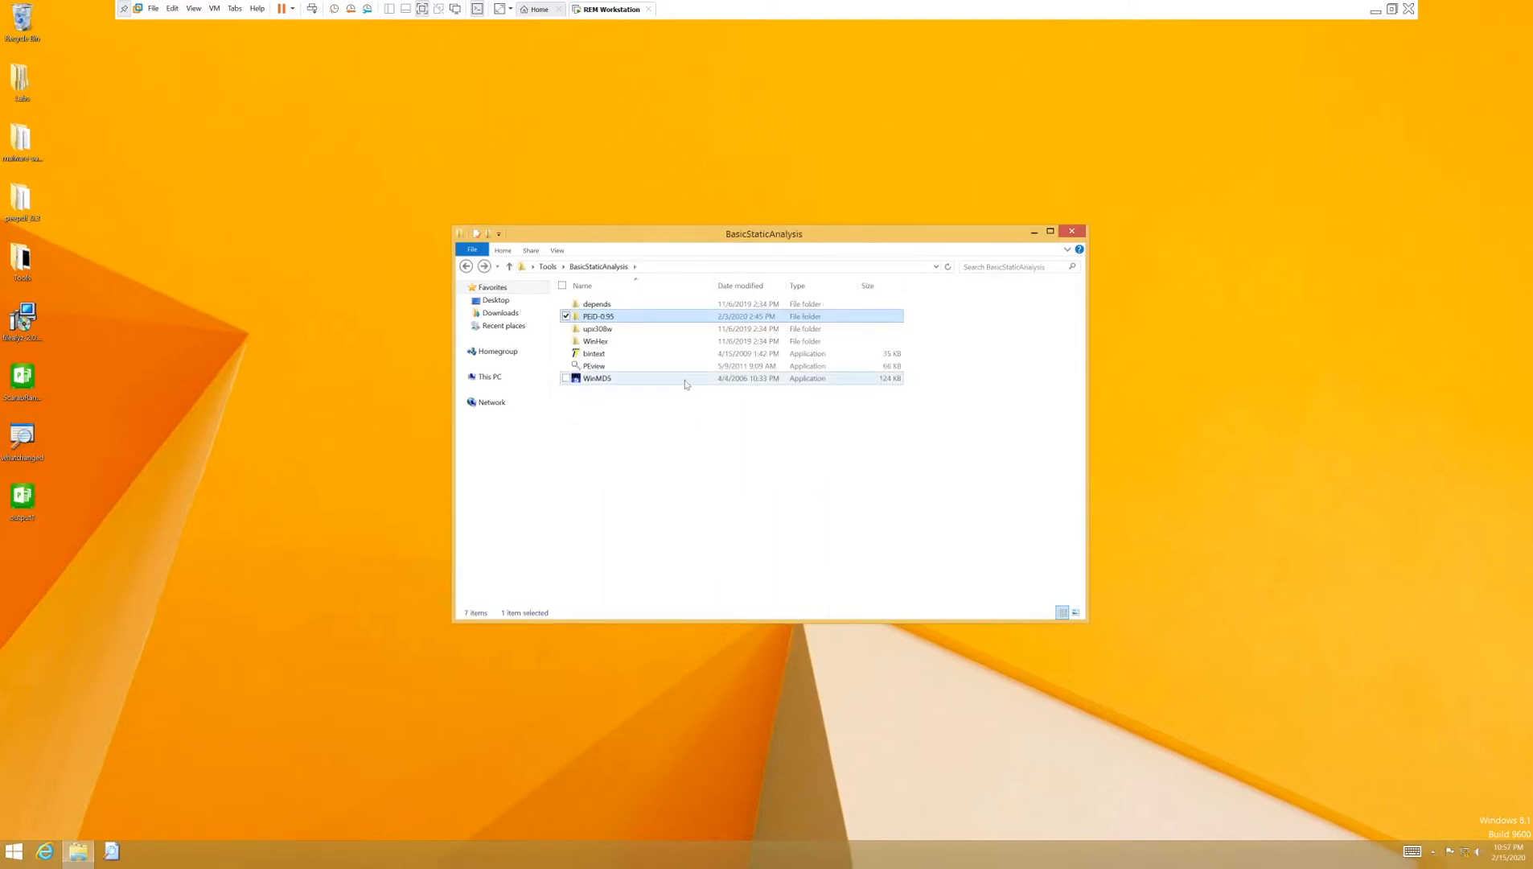
click(685, 378)
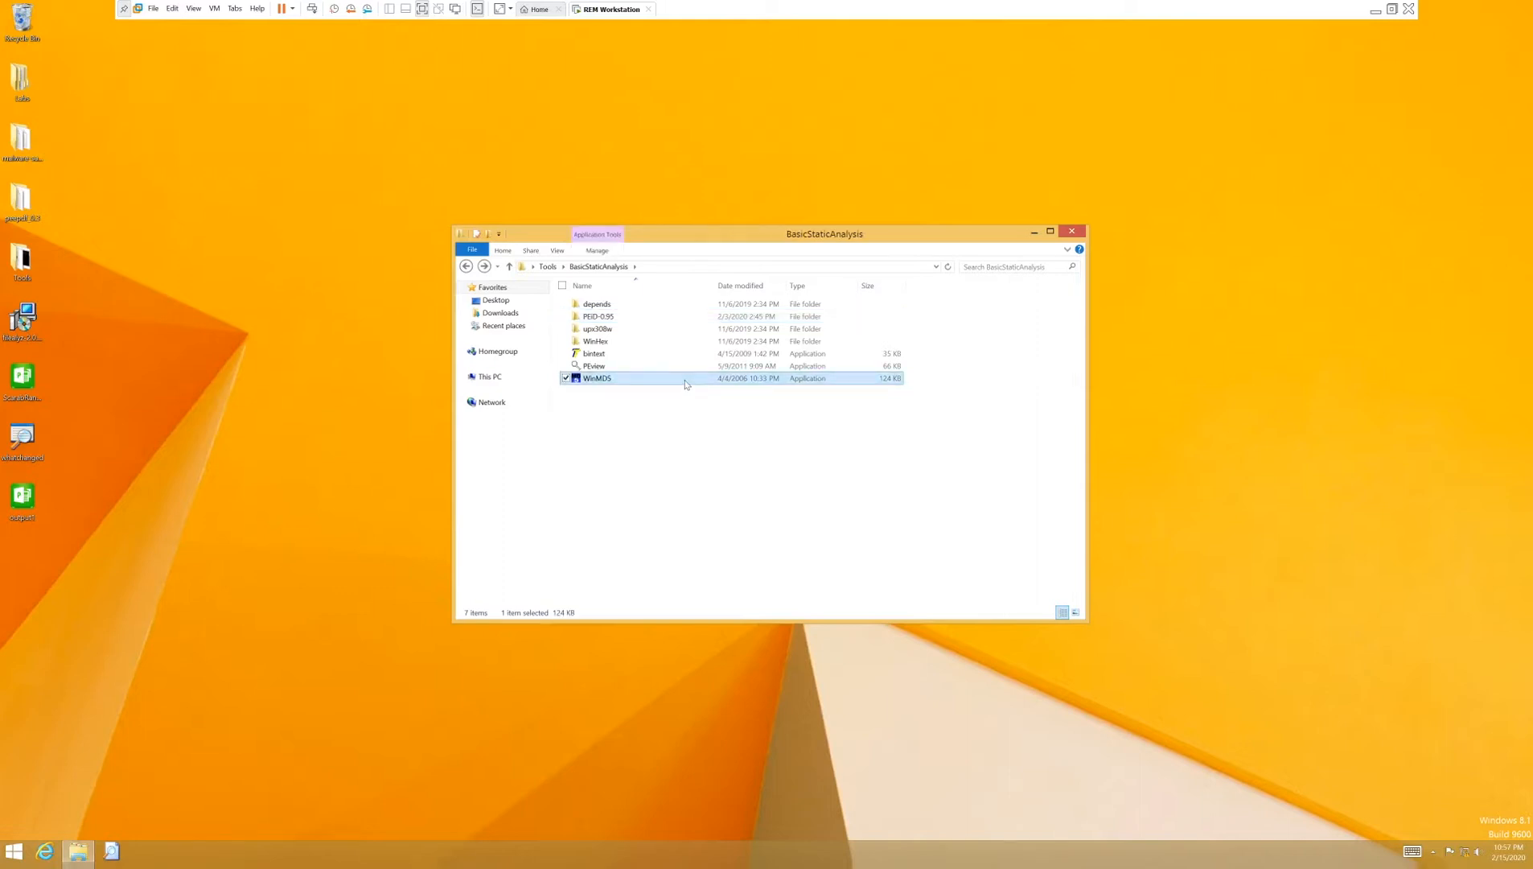
double_click(685, 380)
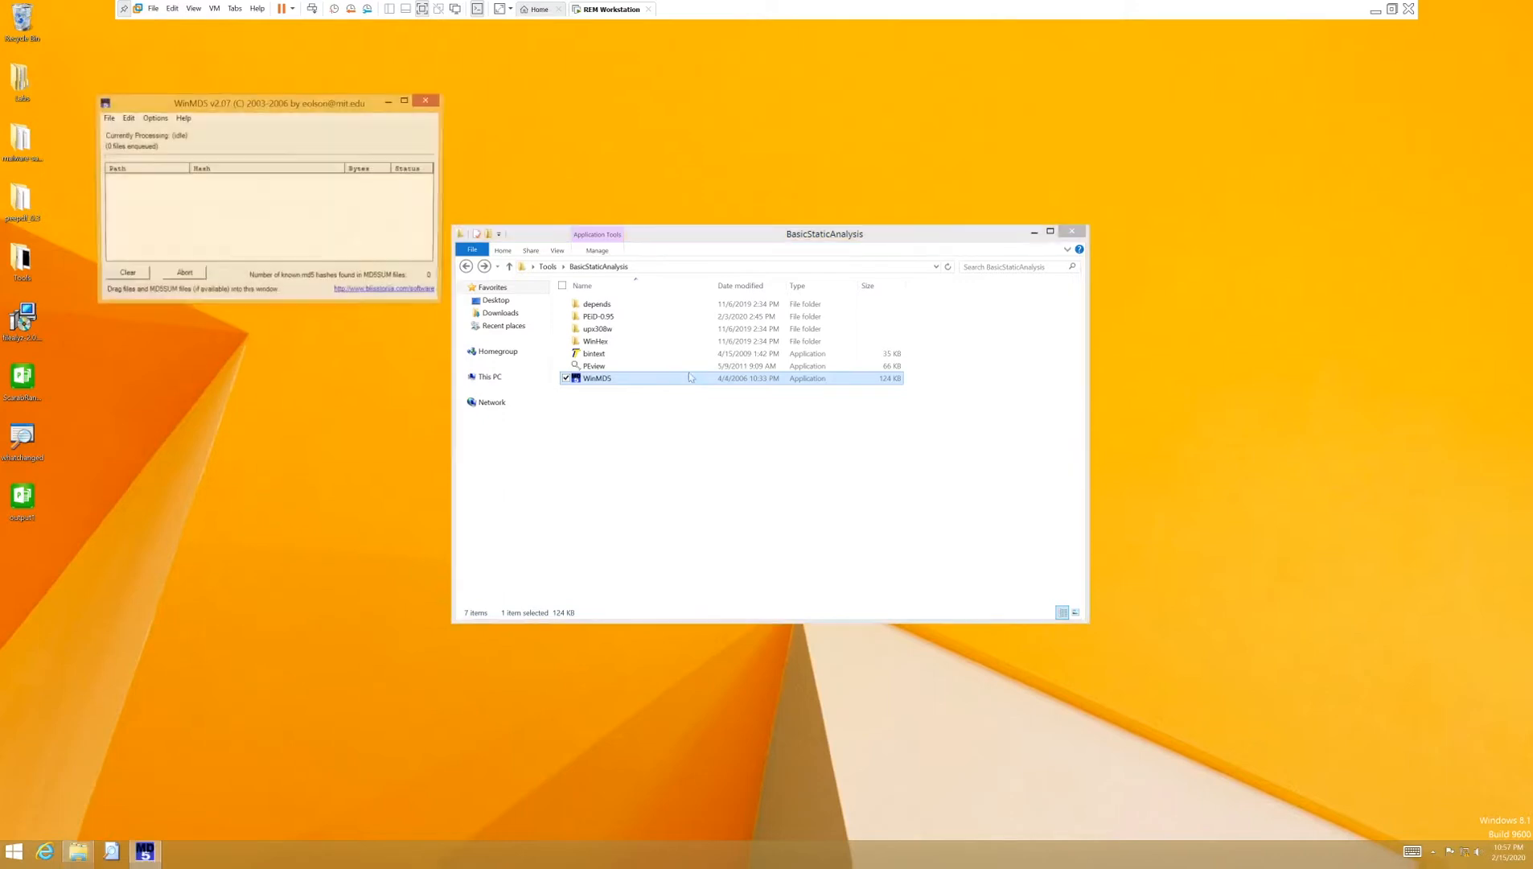
drag(22, 494, 176, 256)
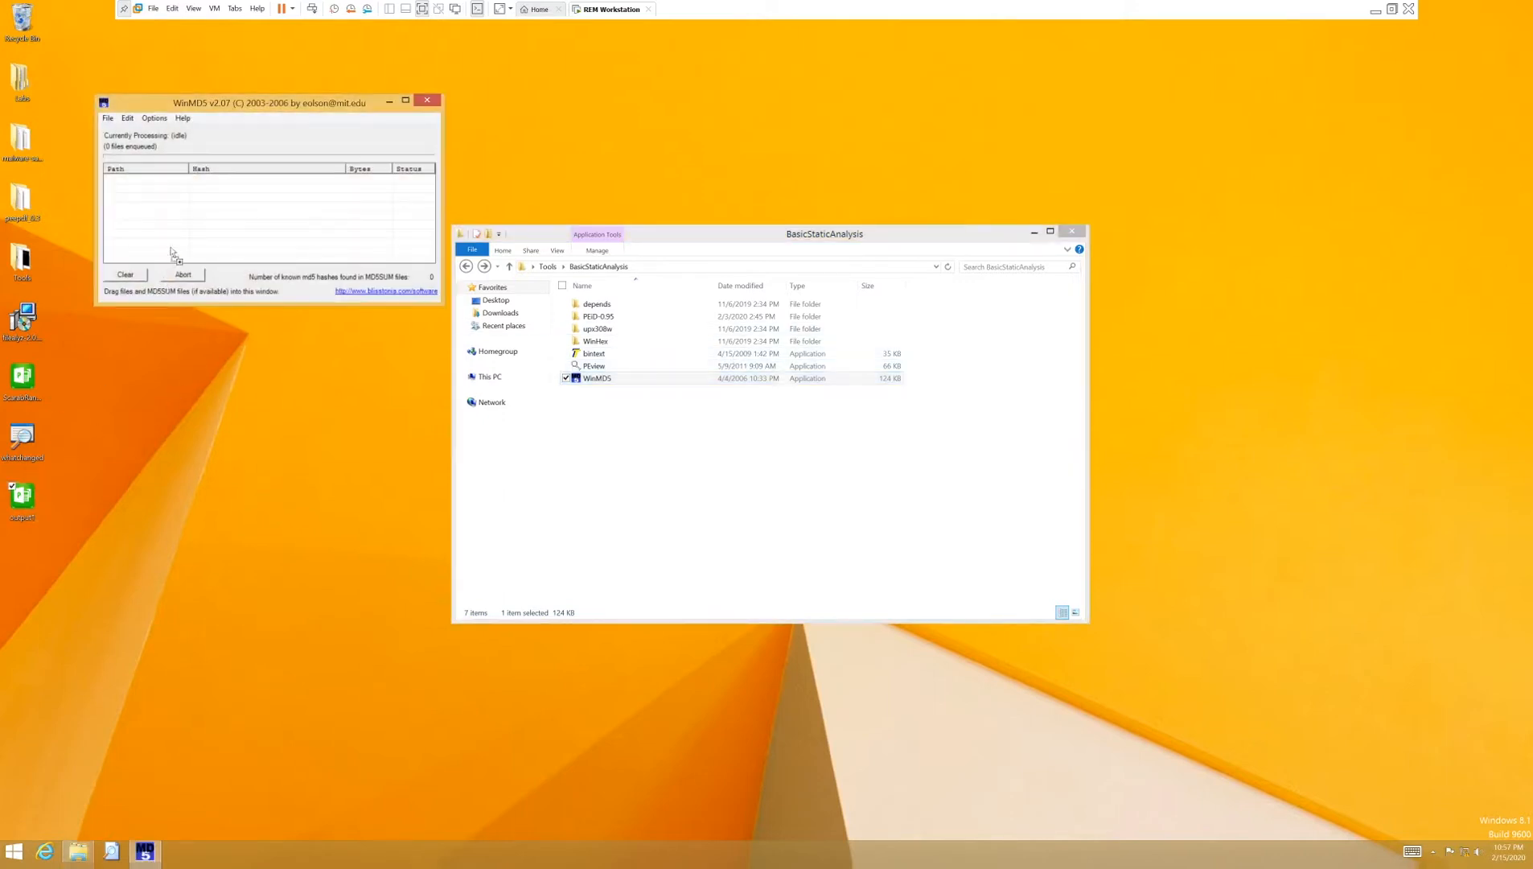
drag(32, 390, 192, 232)
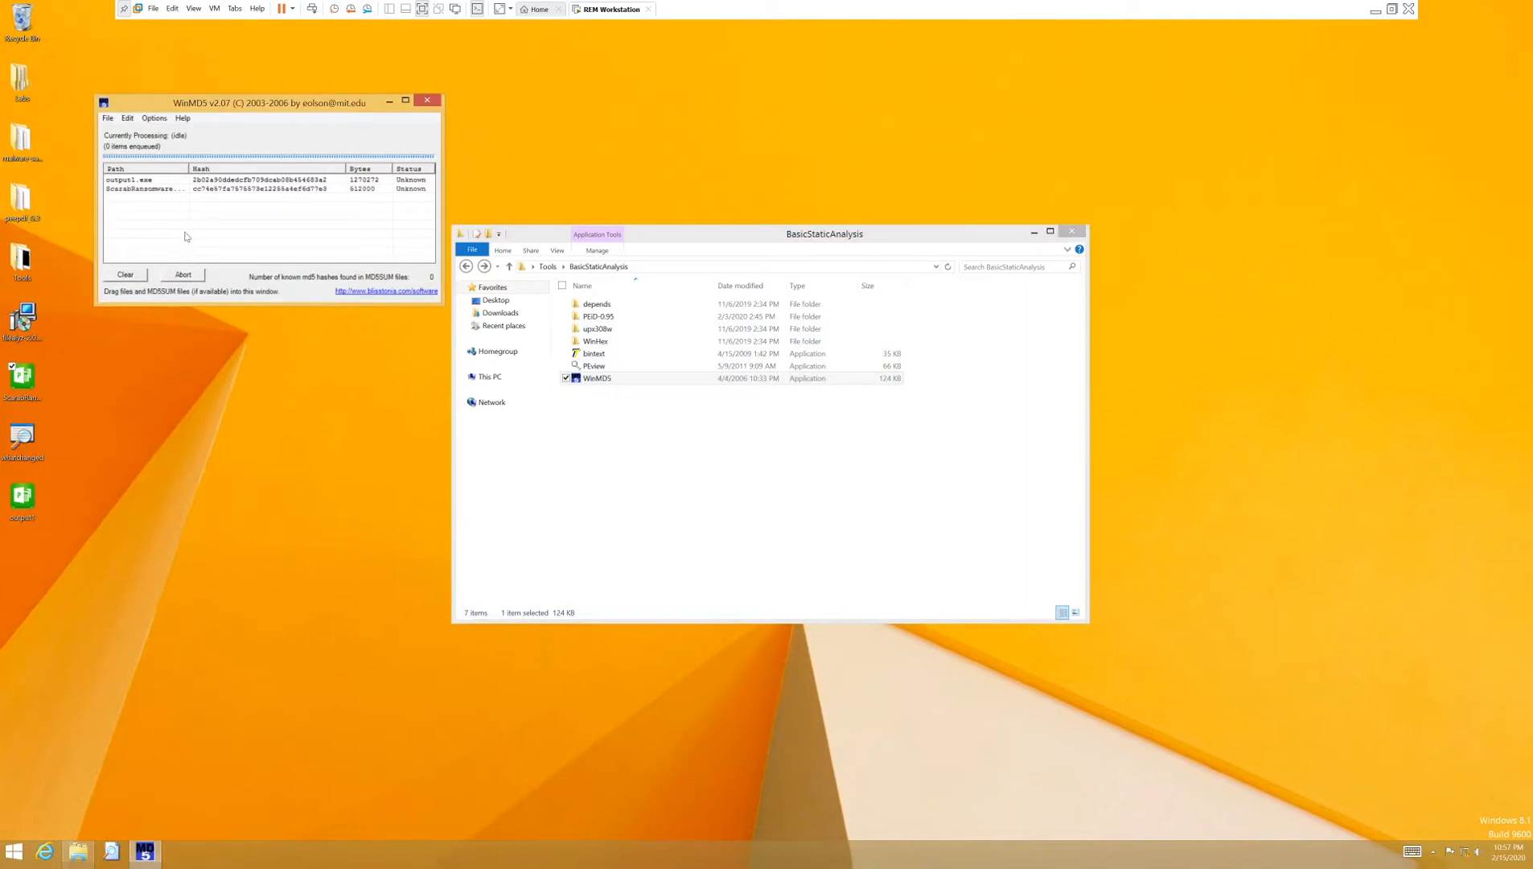
Step: Compare the MD5 hashes and byte sizes of output1.exe and the packed sample, and close WinMD5
click(242, 180)
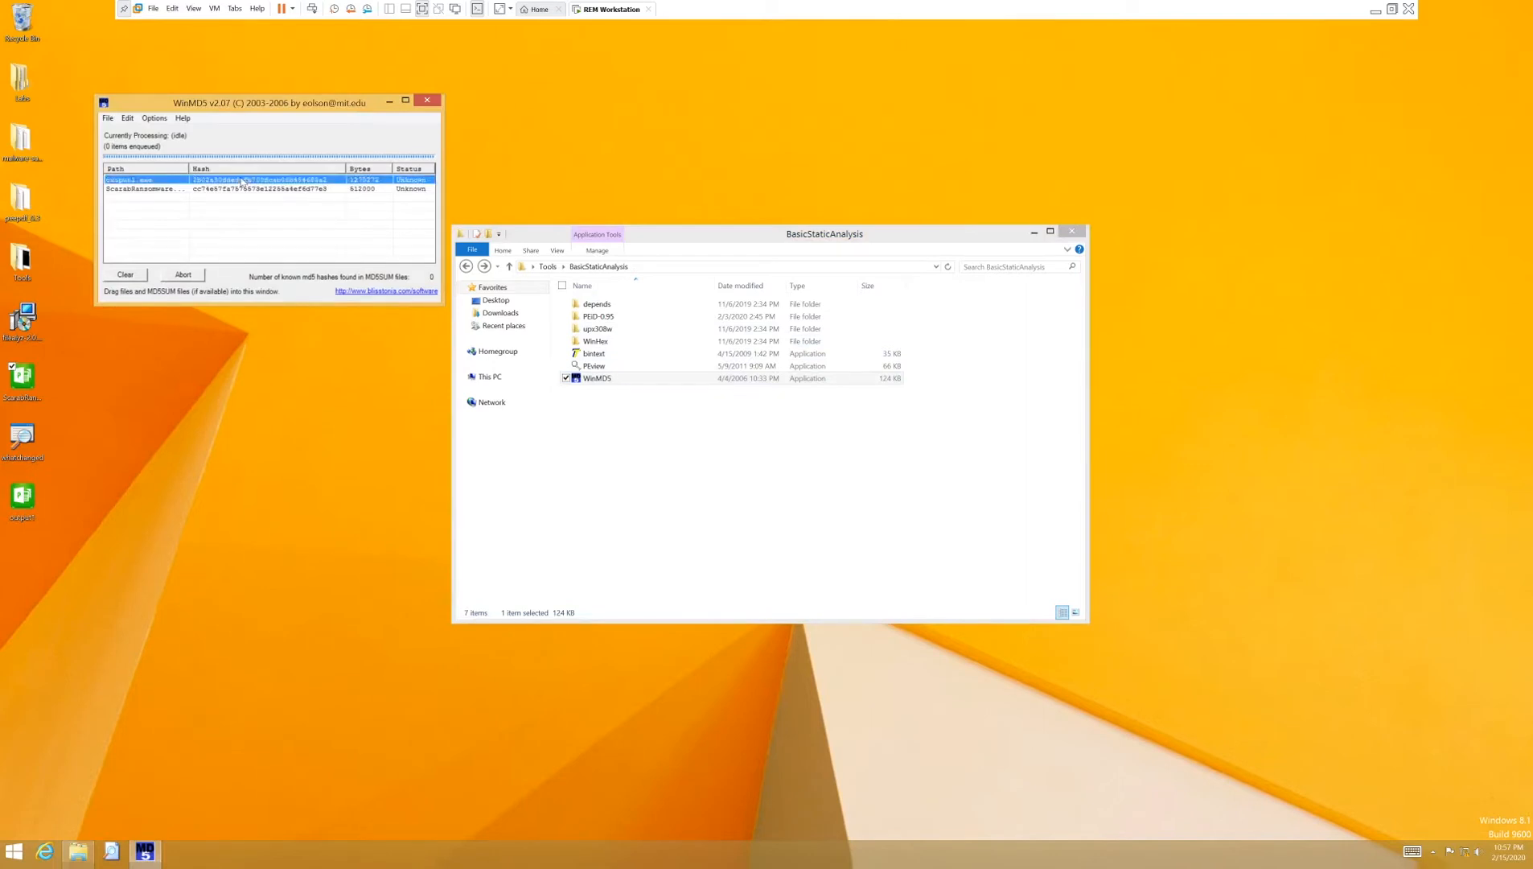
click(374, 189)
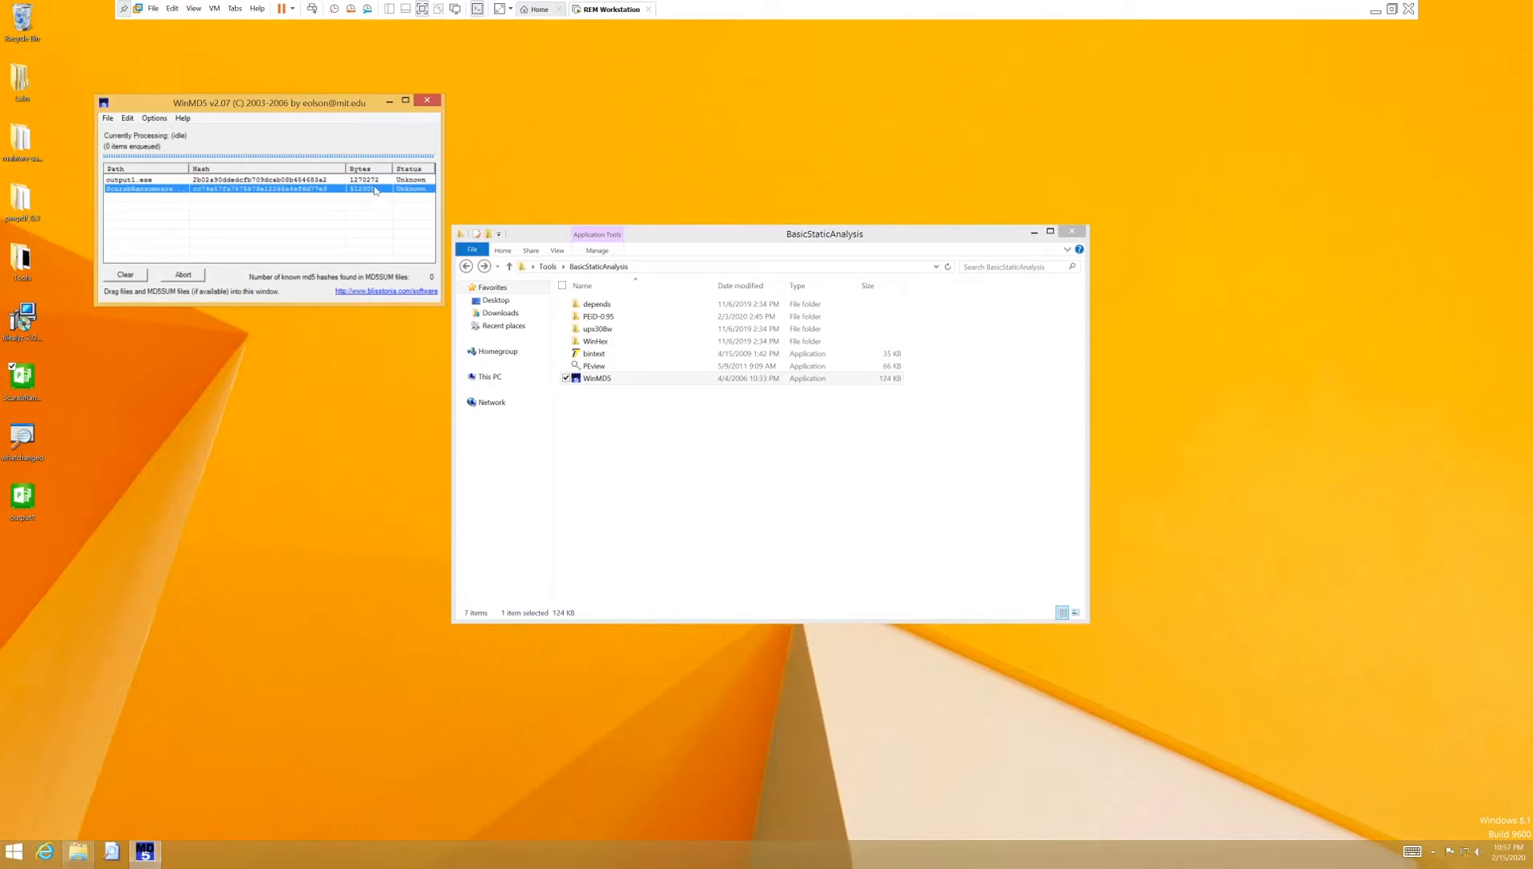
key(Up)
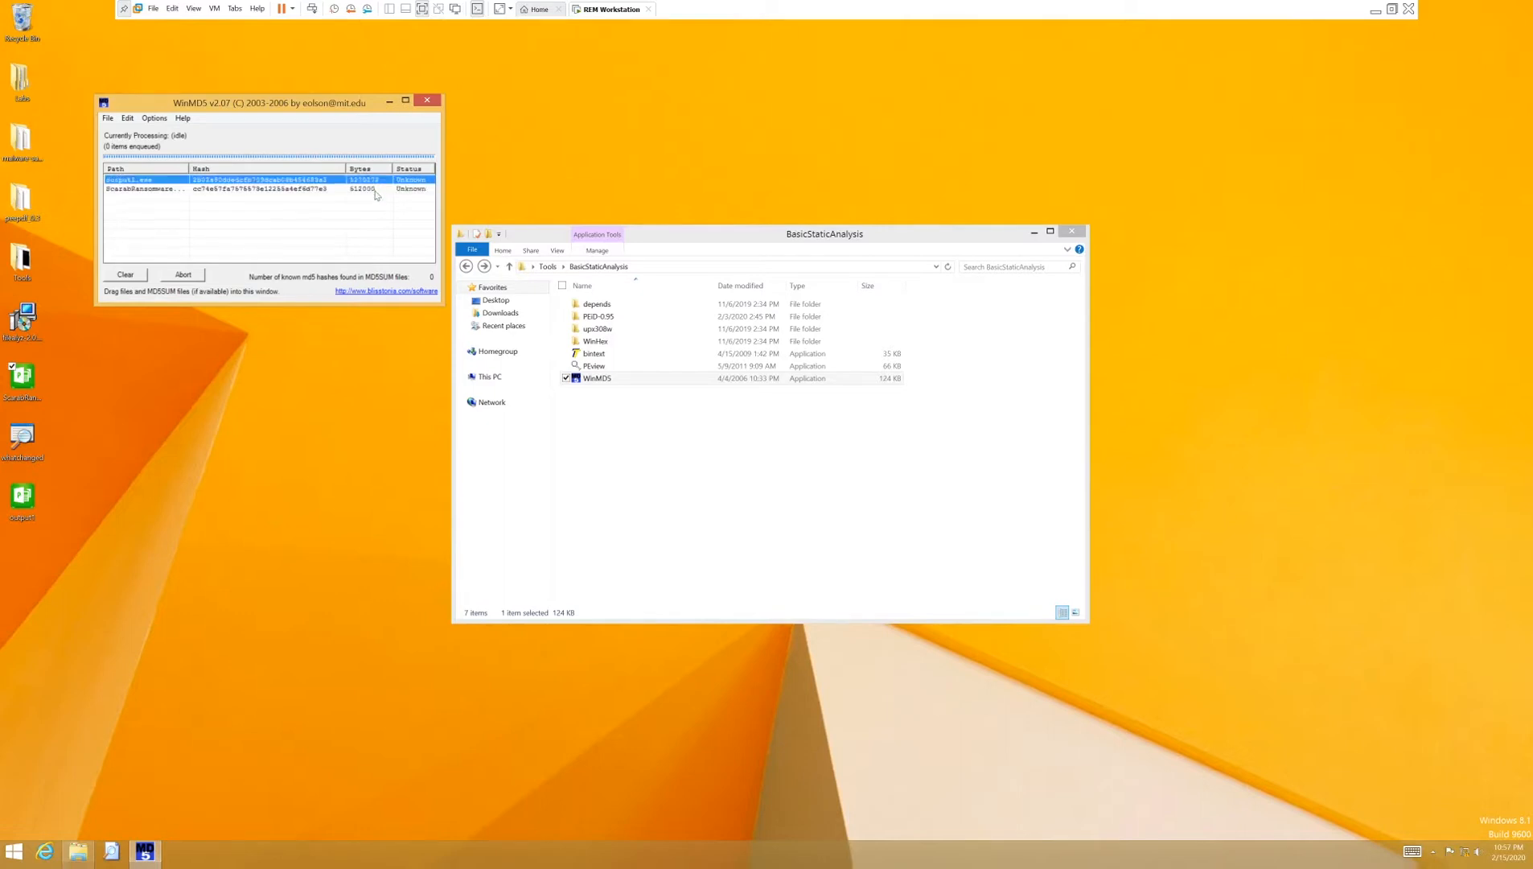
click(427, 102)
click(116, 353)
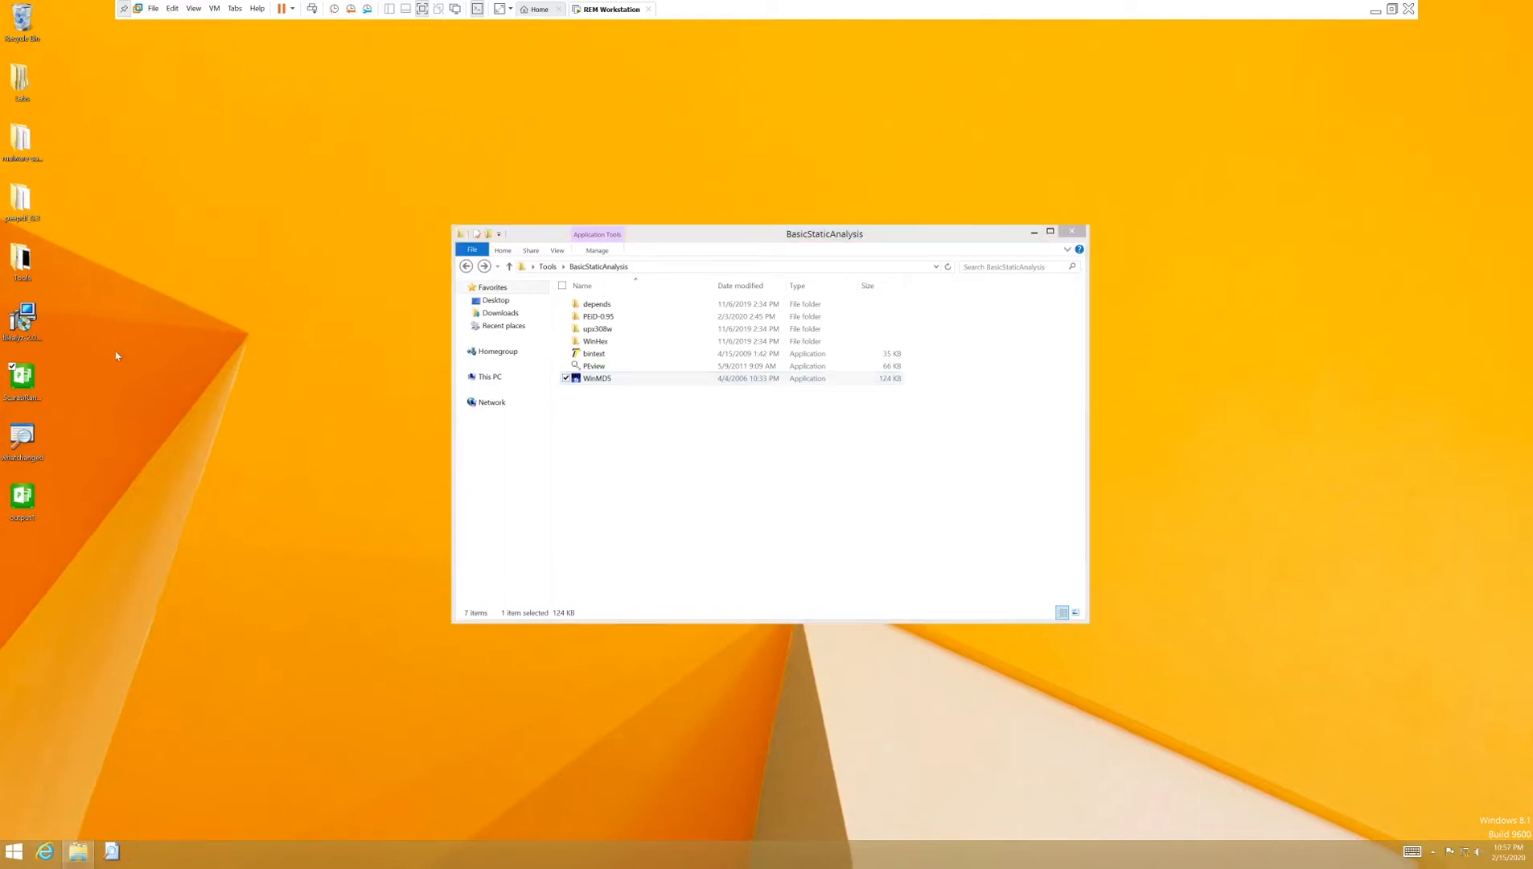
double_click(23, 322)
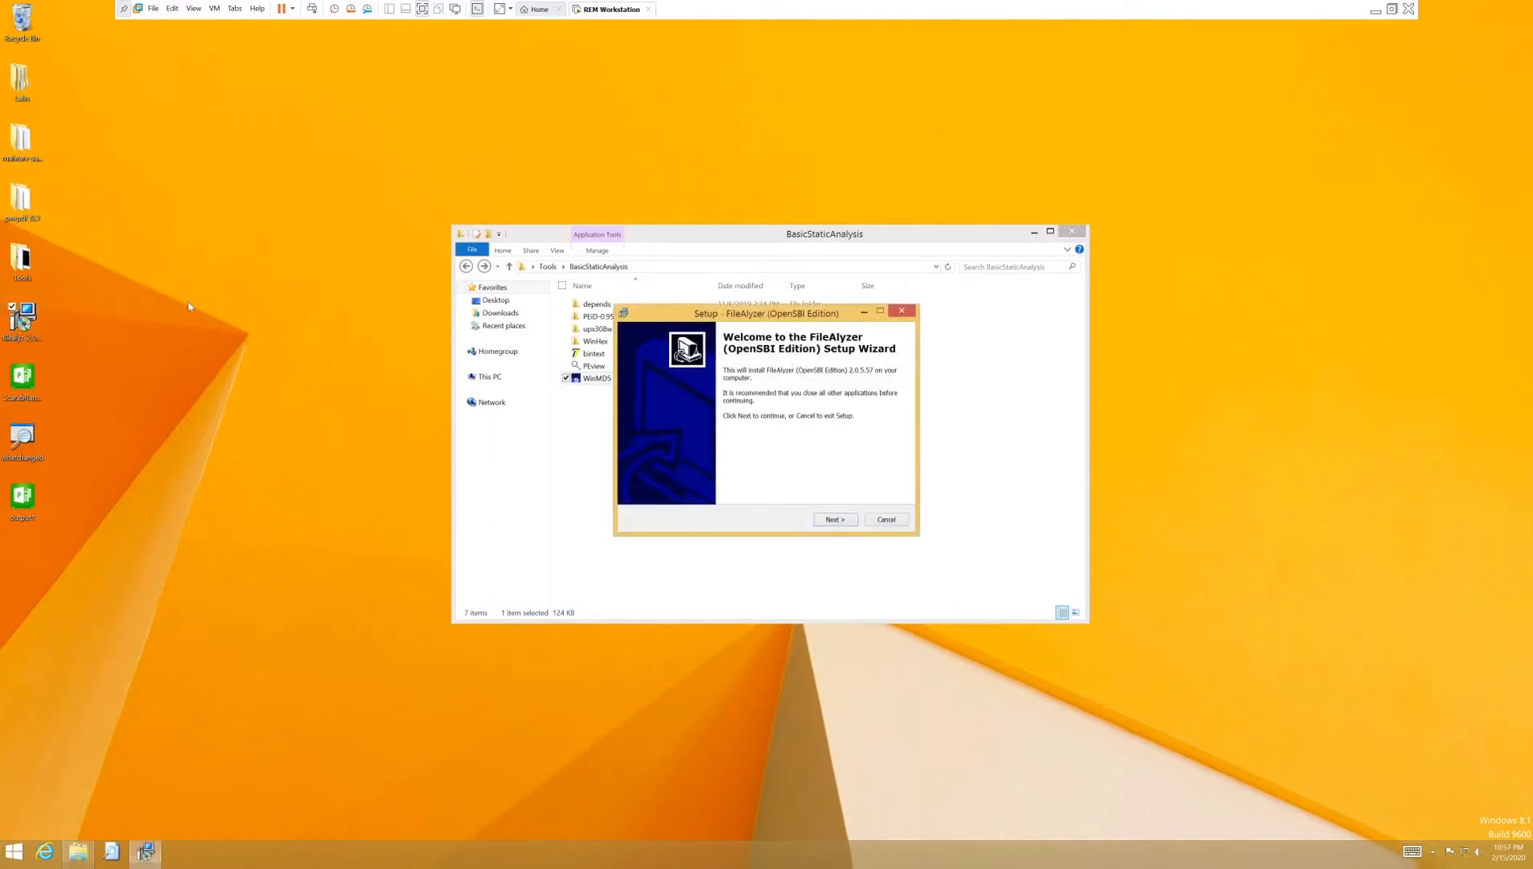
click(851, 520)
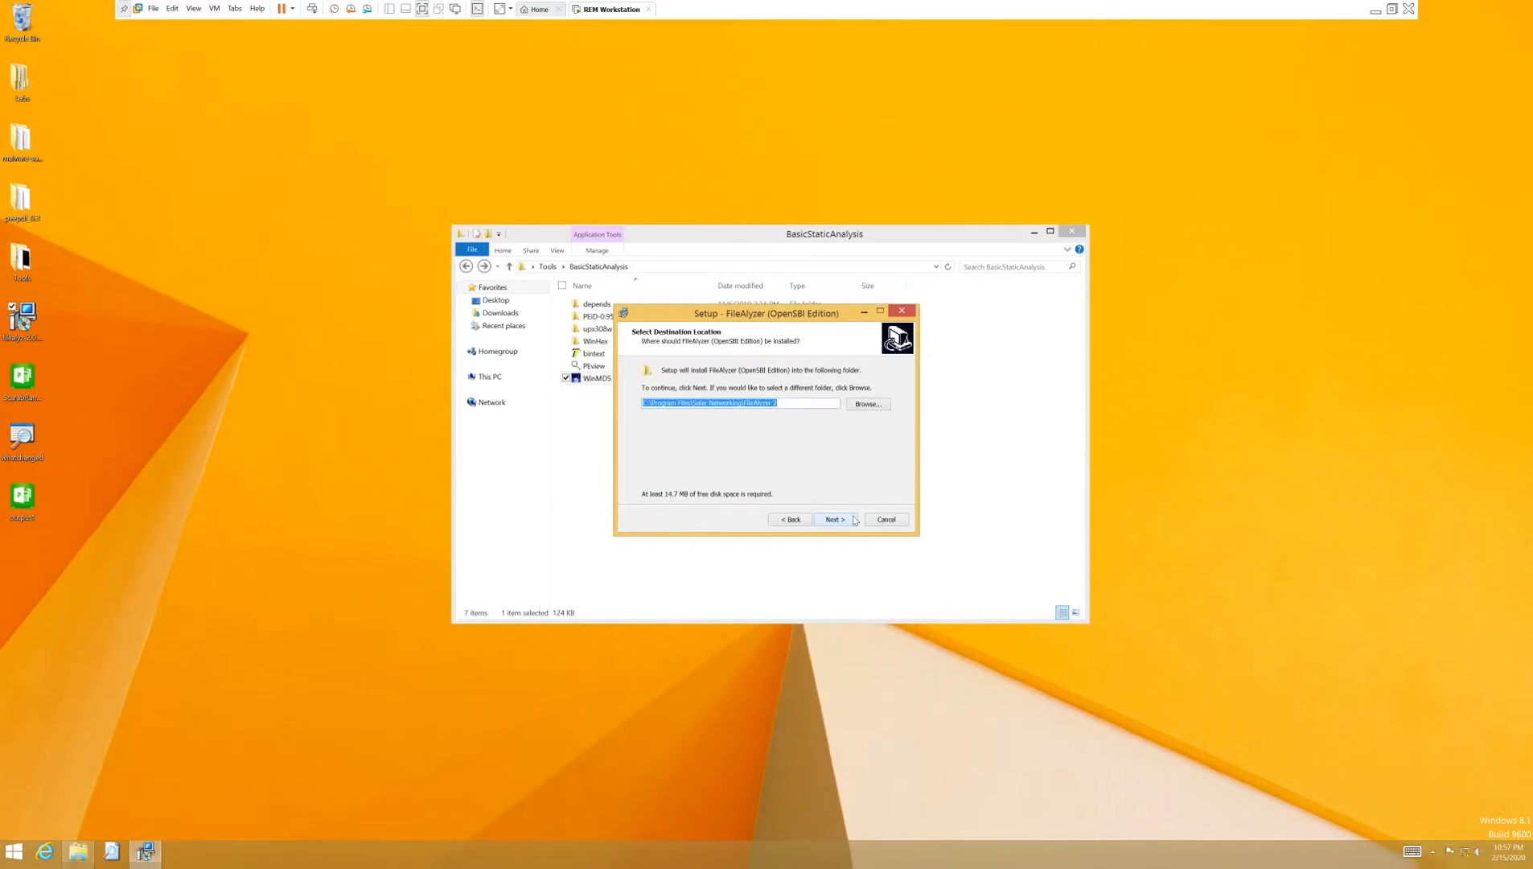
click(834, 519)
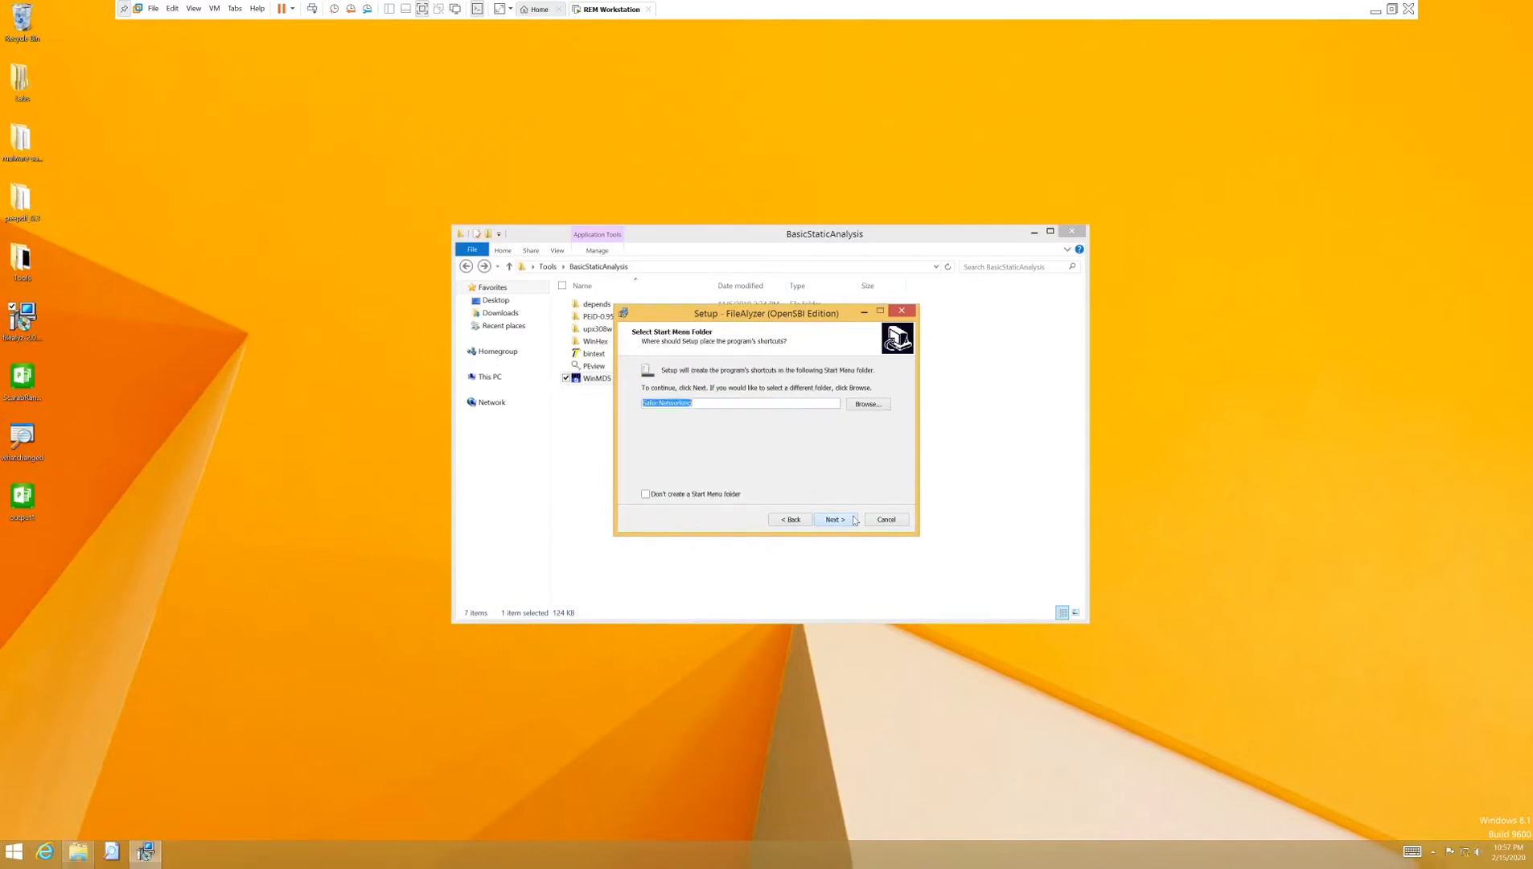
click(835, 519)
click(878, 520)
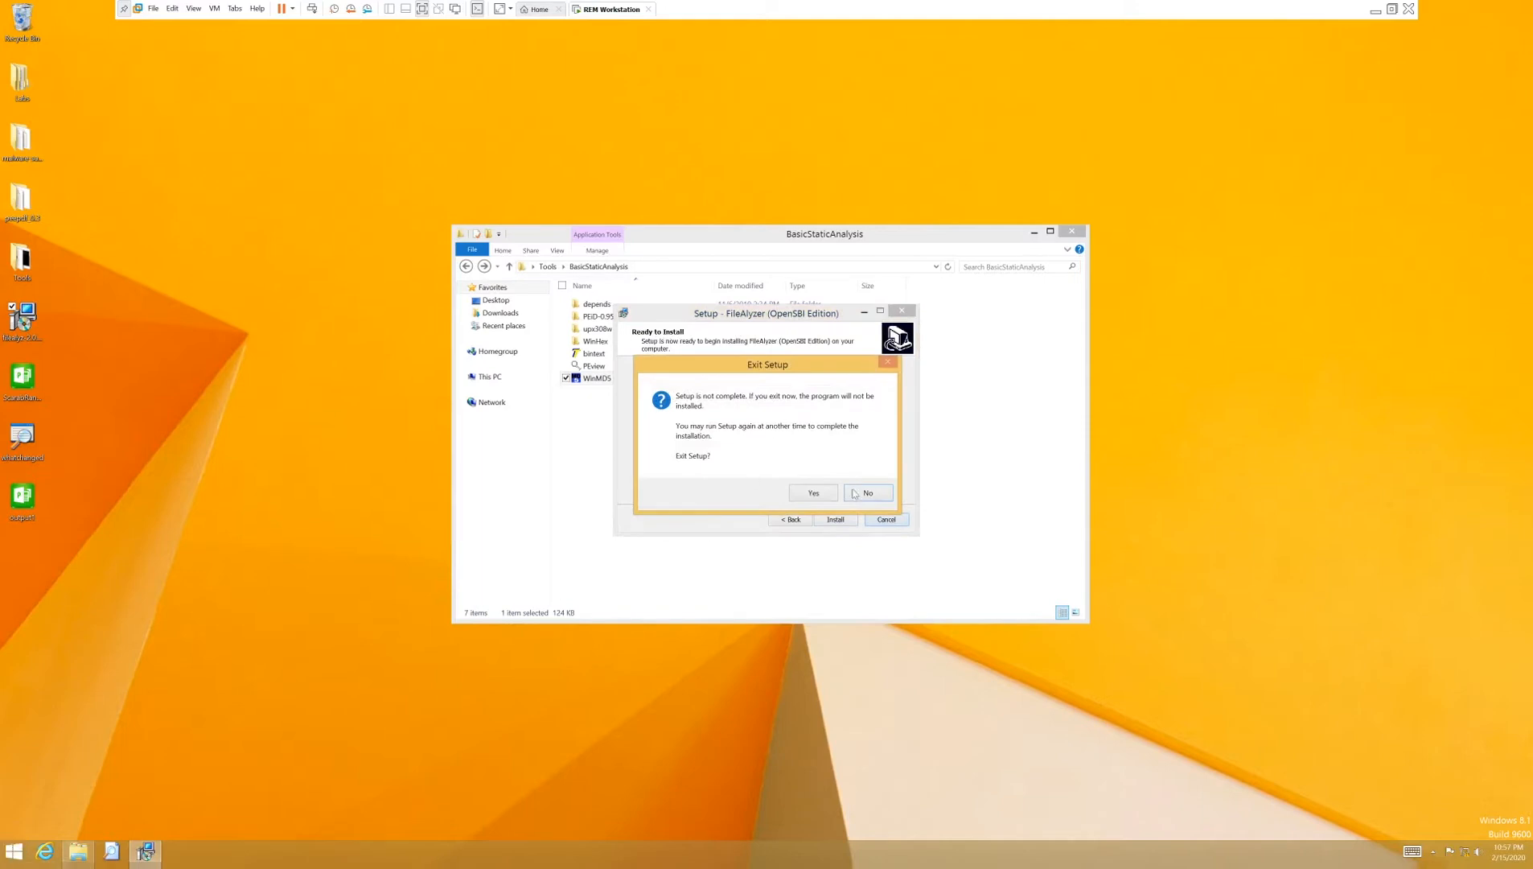
click(834, 499)
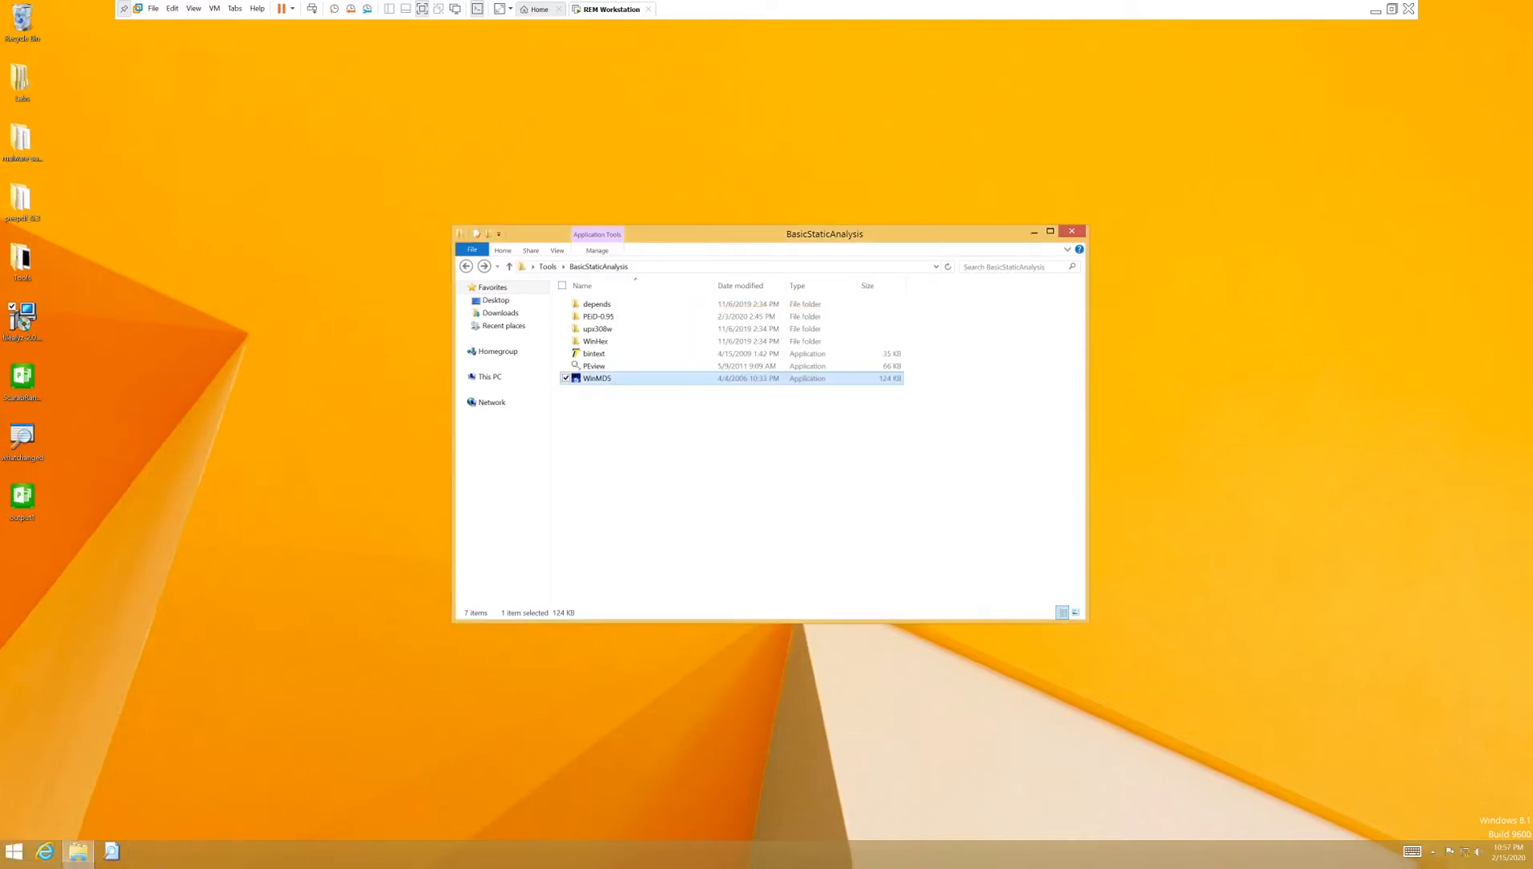
Step: Find and launch the installed FileAlyzer, and reopen output1.exe from the previous session's files
click(7, 854)
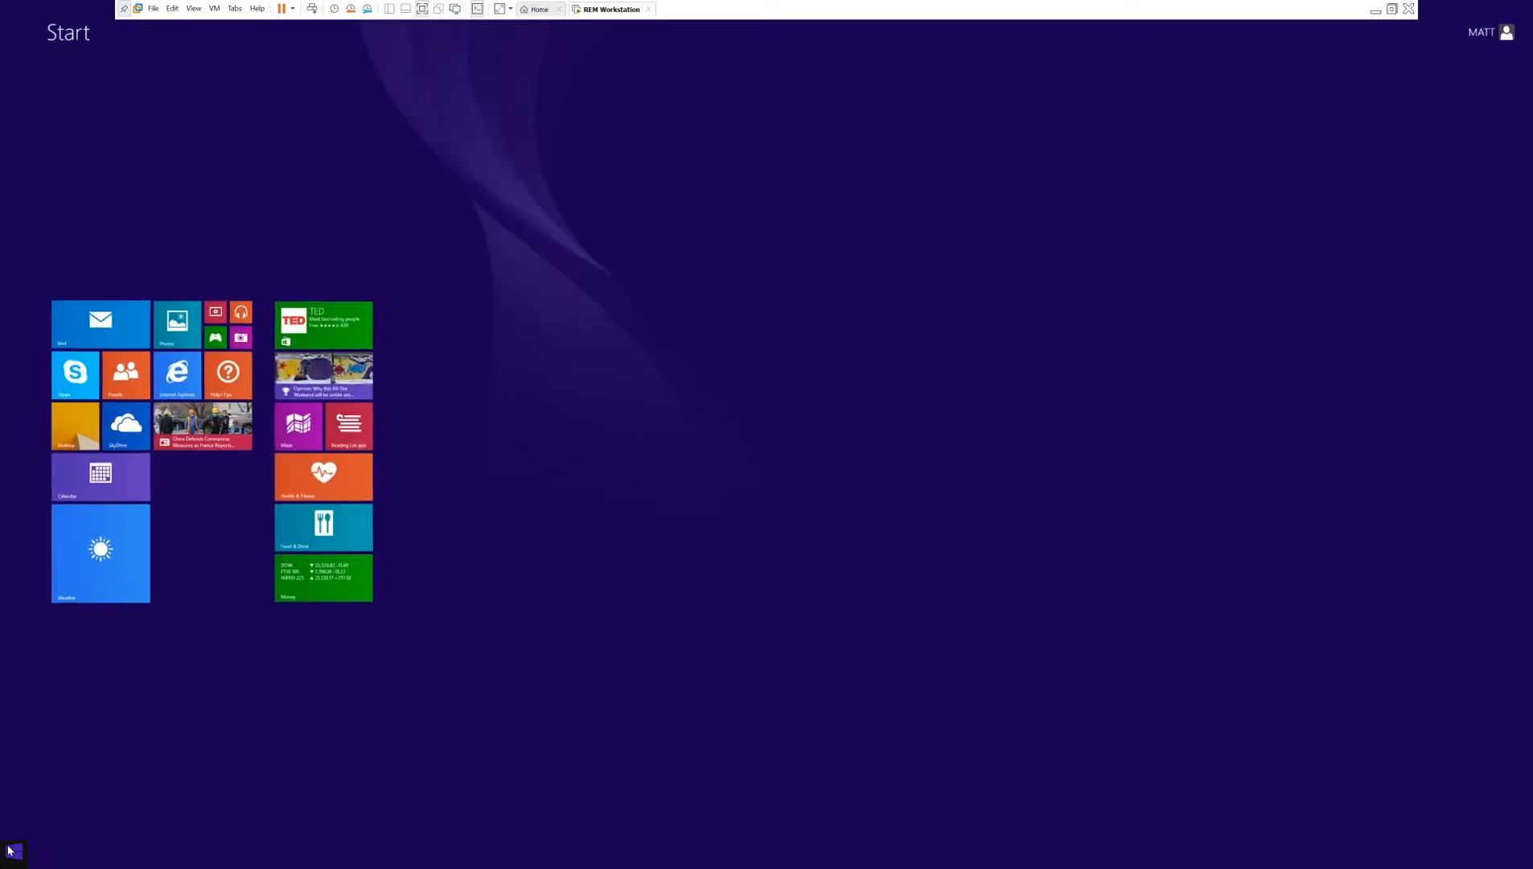
text(file)
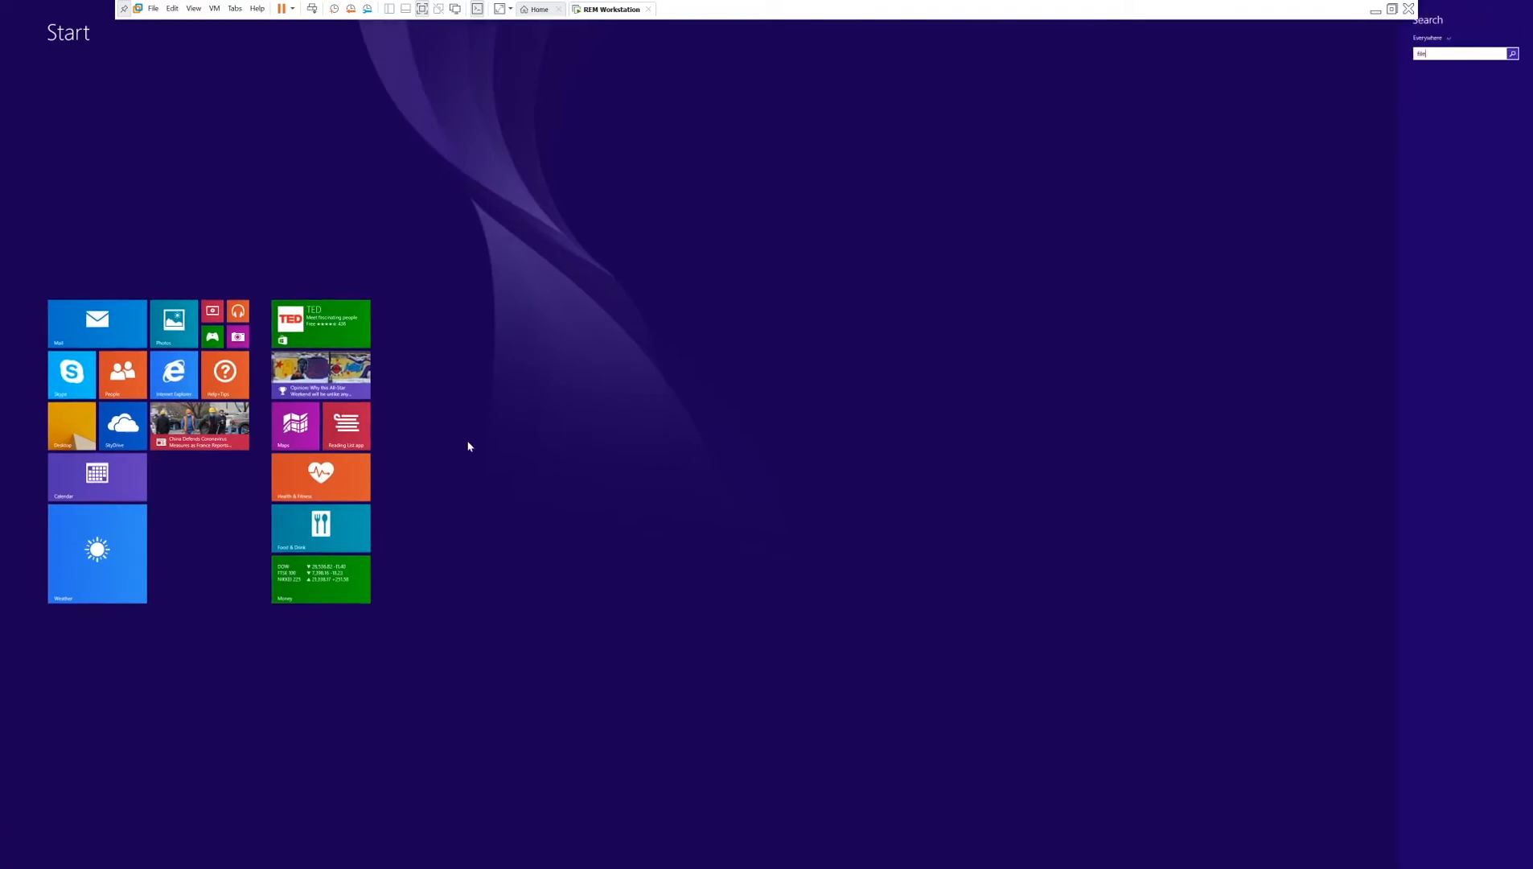
text(aly)
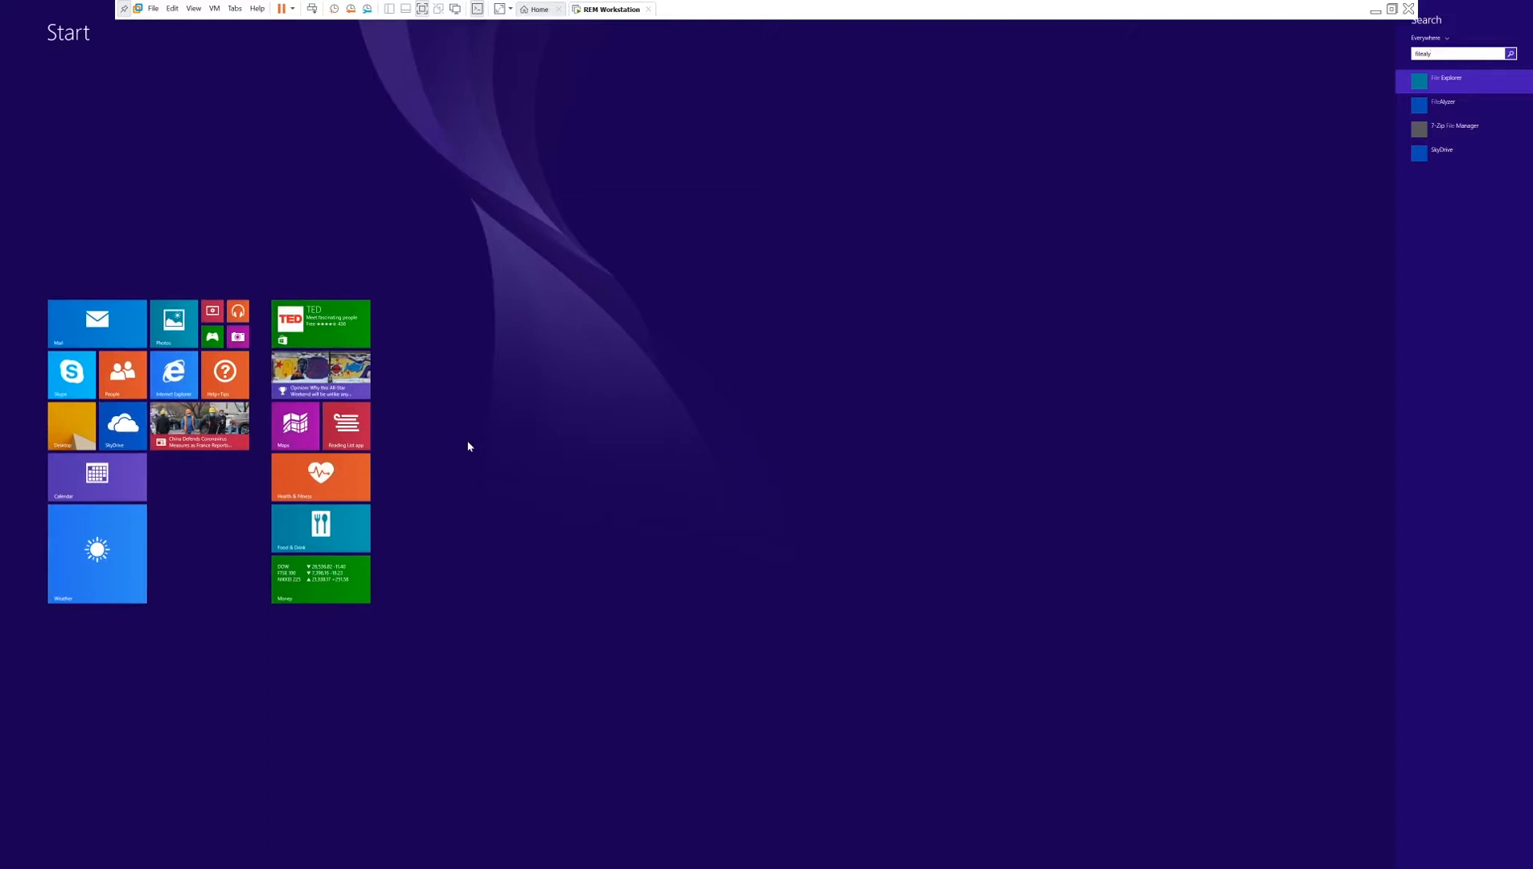
key(Down)
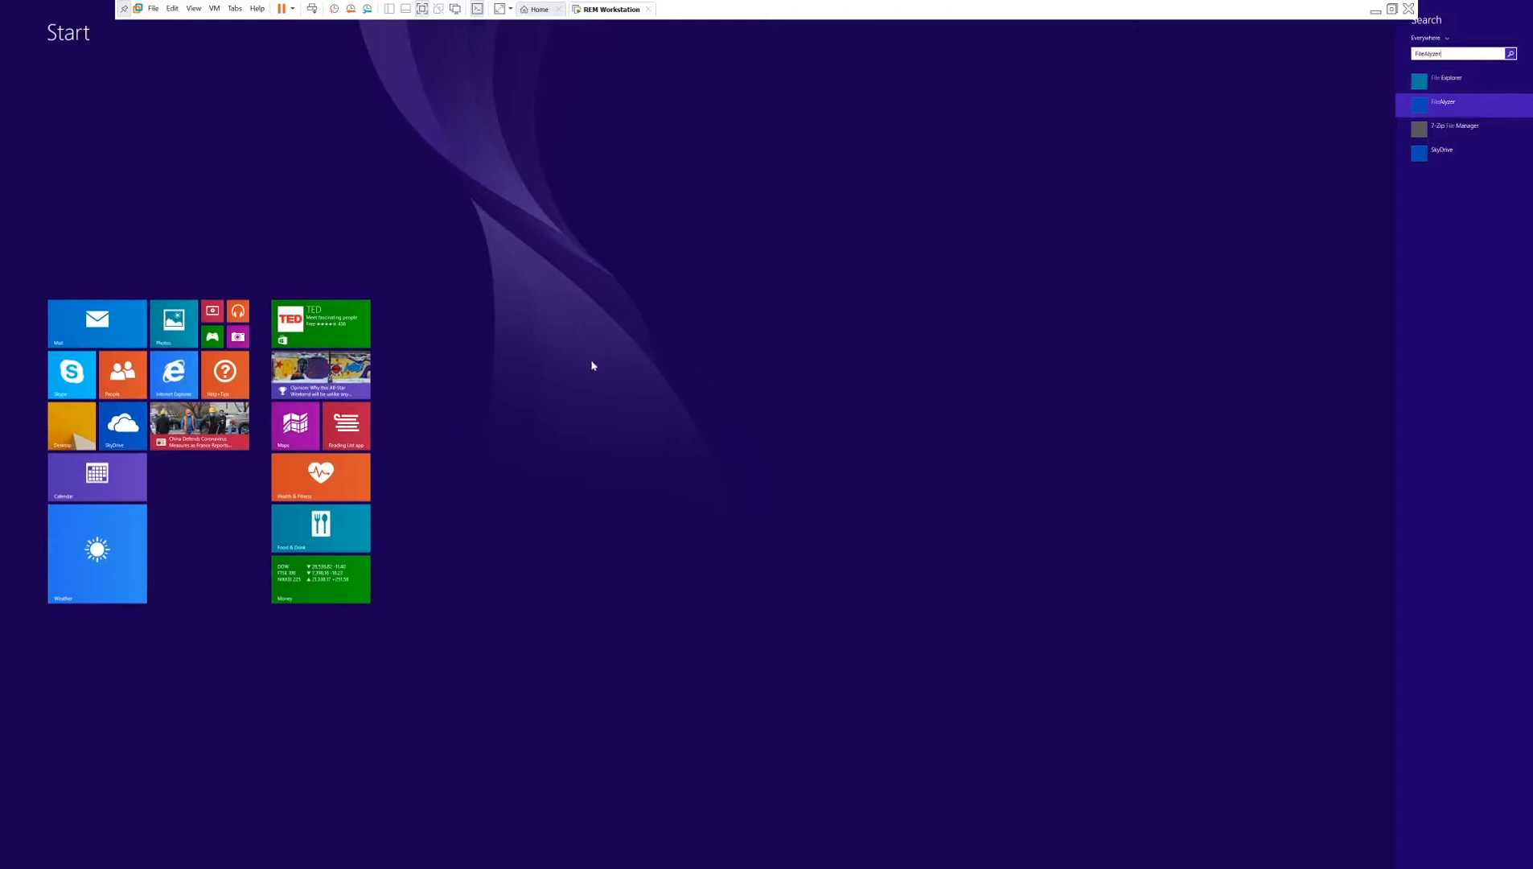
key(Return)
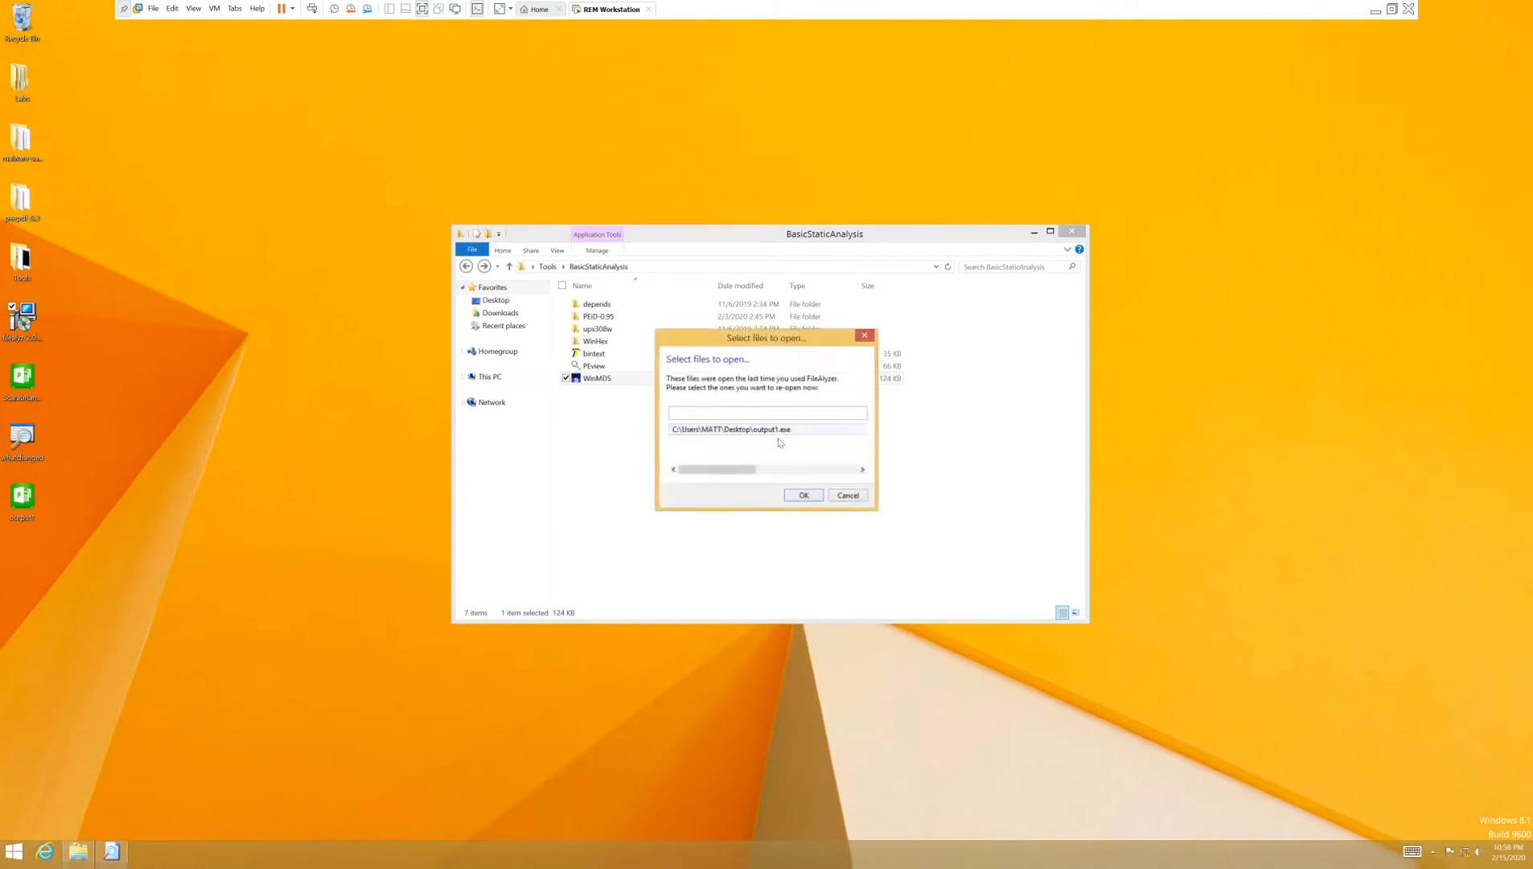
click(805, 495)
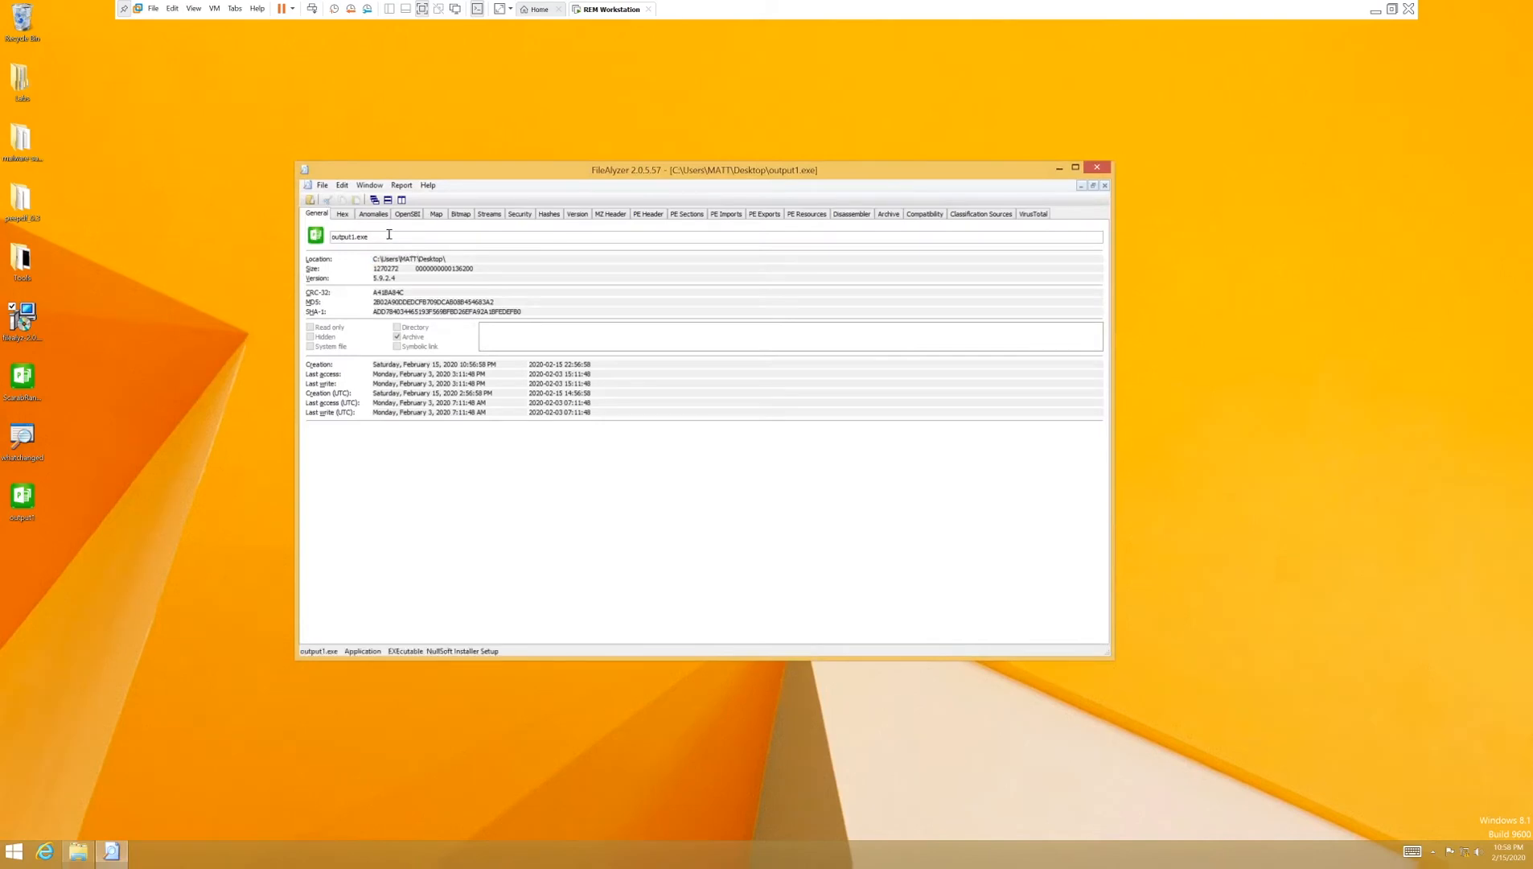
Step: Check output1.exe's general details and examine its version information, especially the company name and original filename
double_click(383, 237)
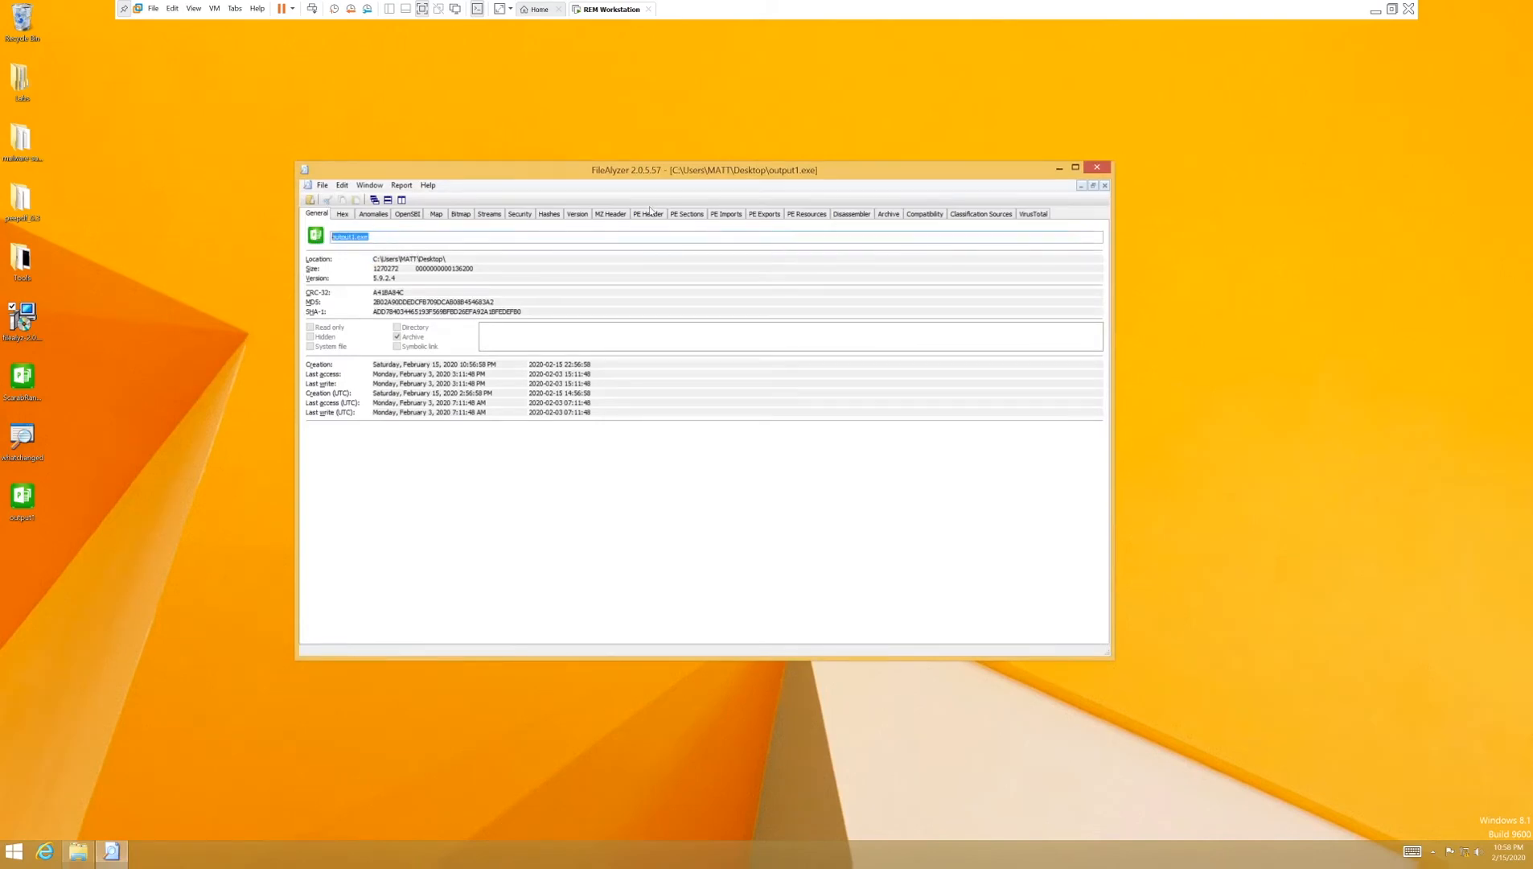
click(577, 214)
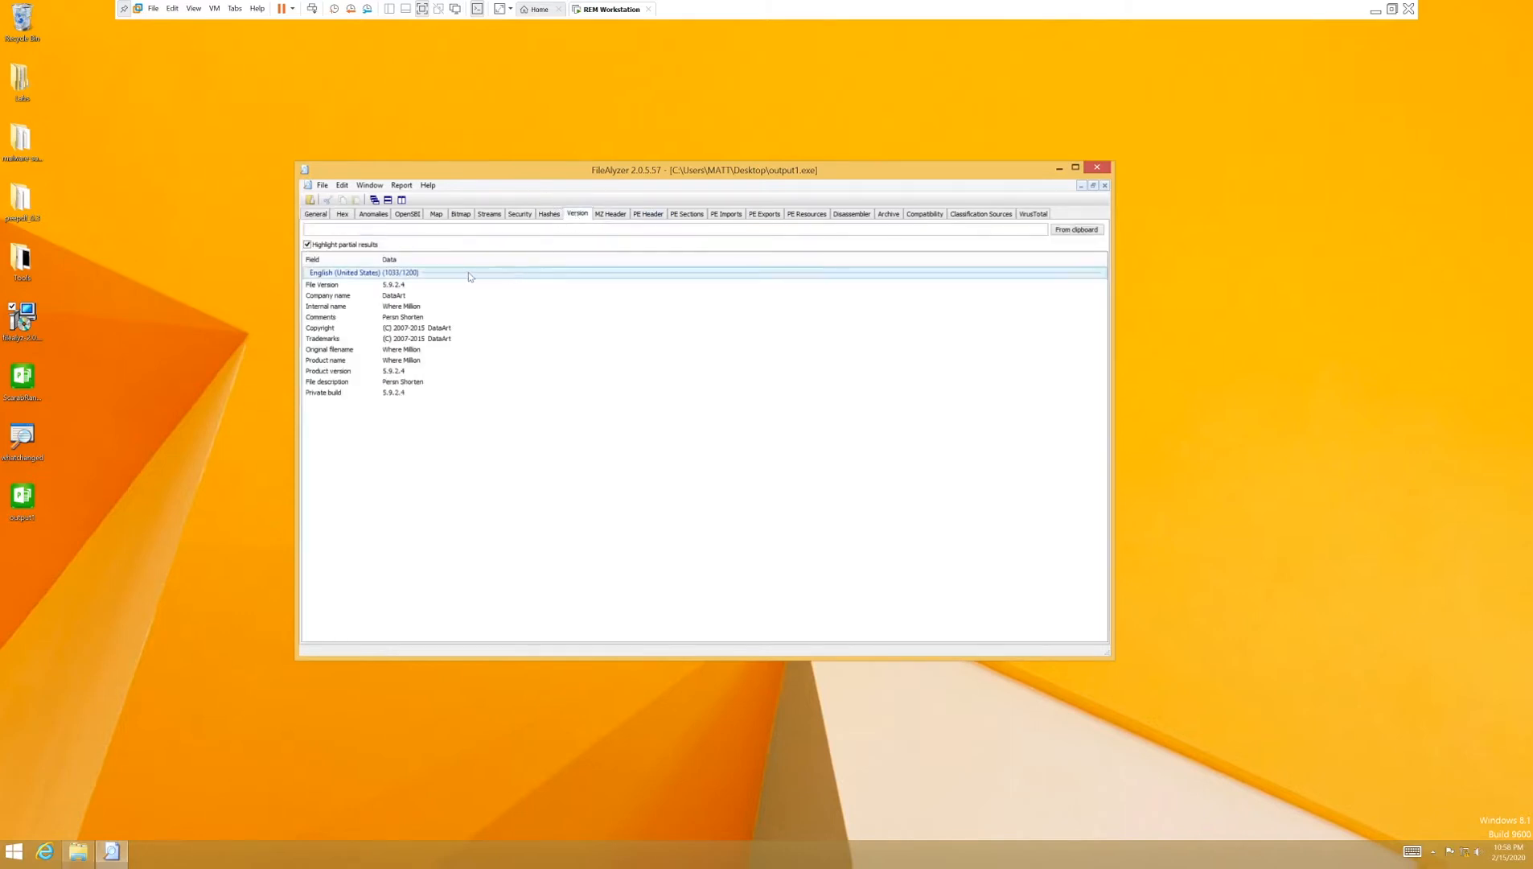
click(407, 297)
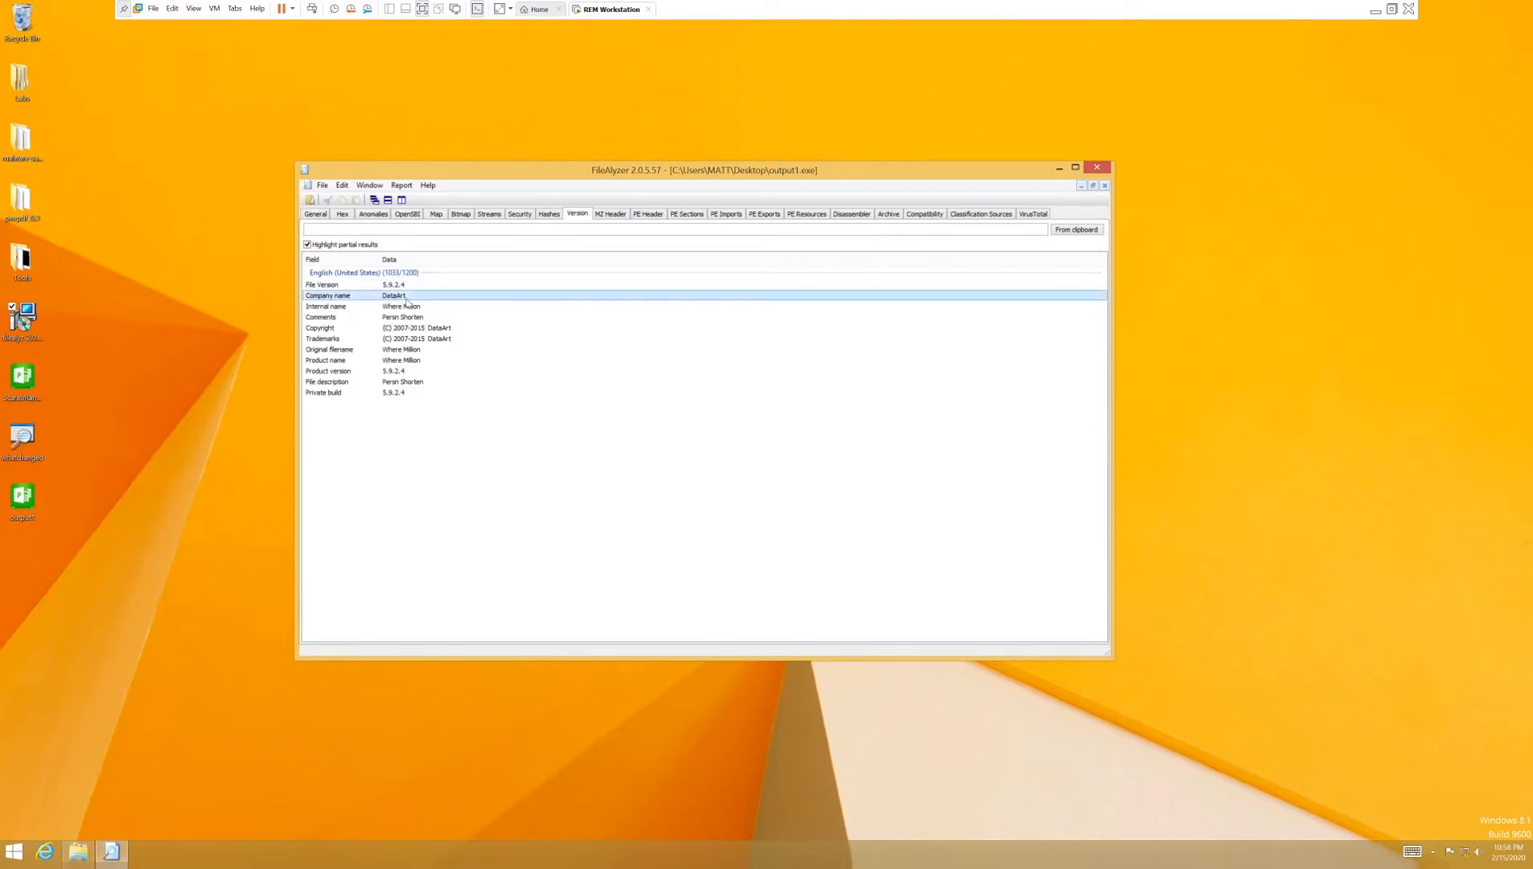
click(403, 351)
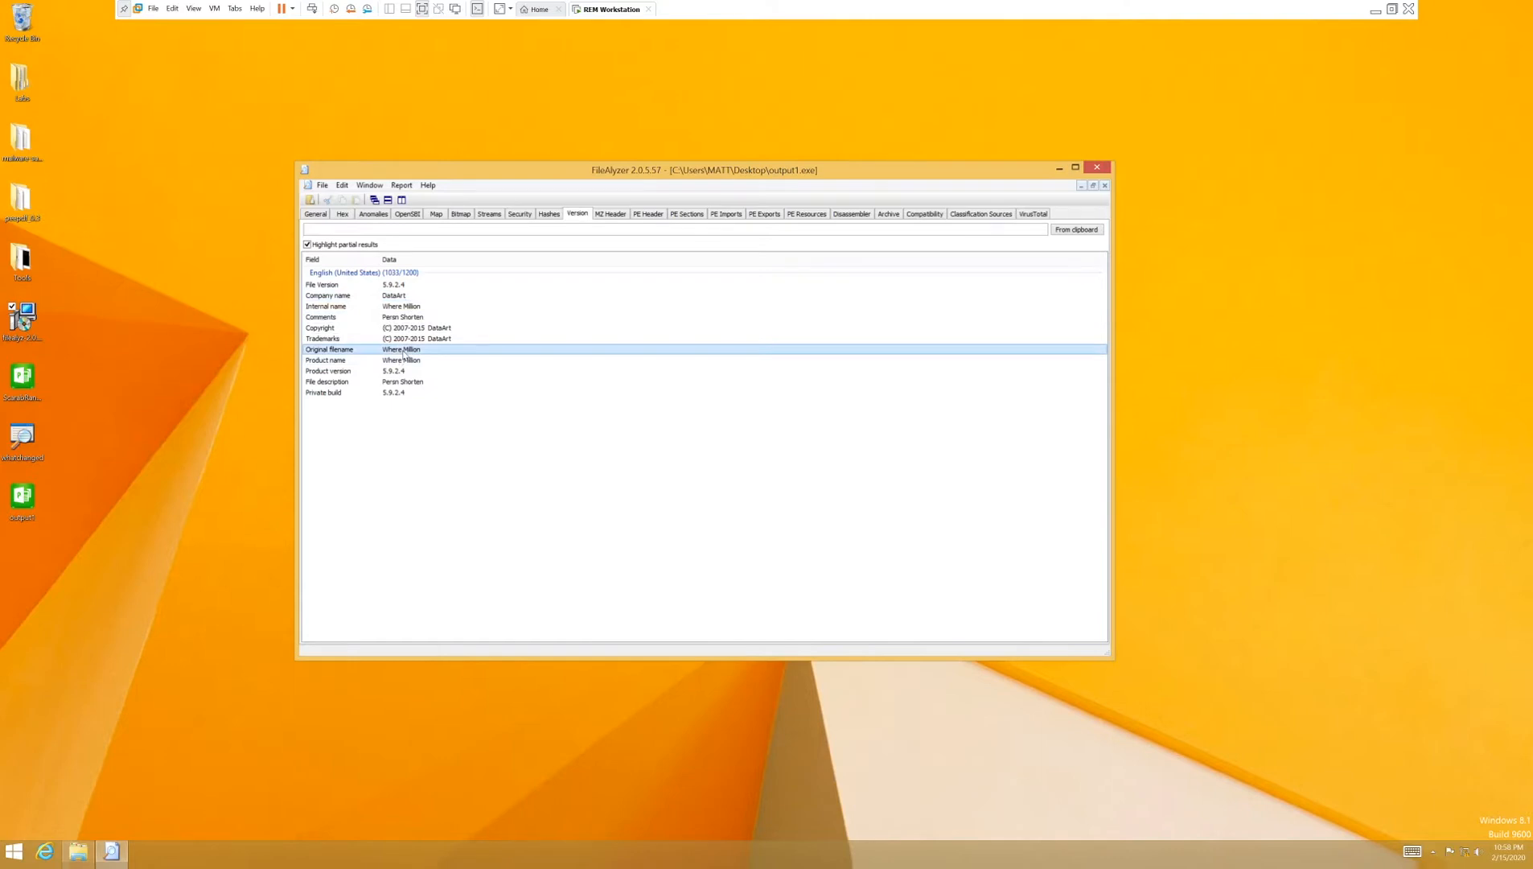
click(407, 296)
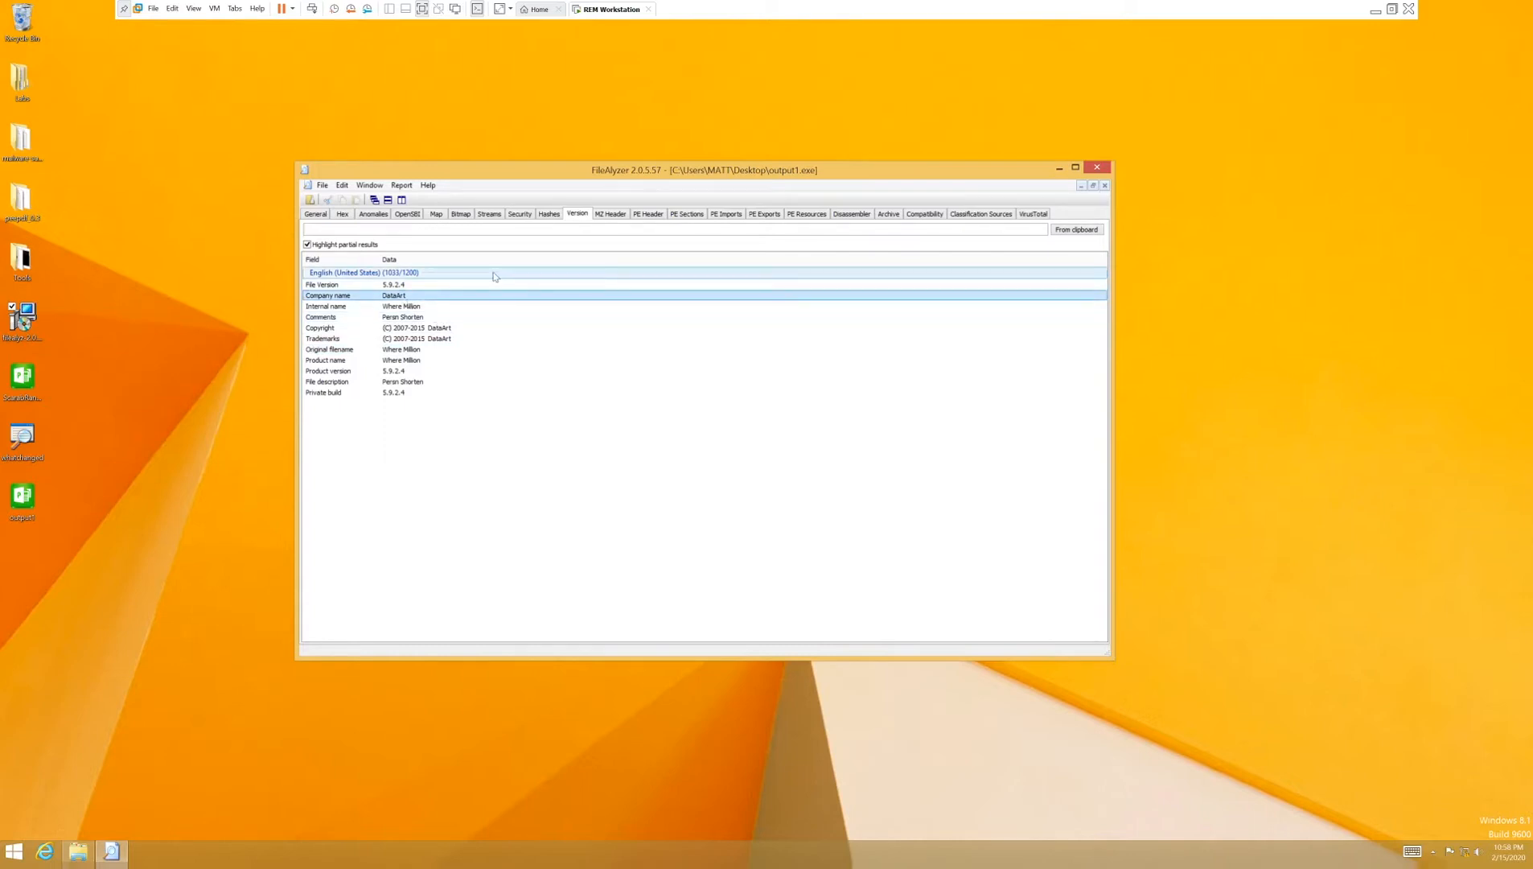
Step: Examine the UTC and local time/date stamps in the PE header of output1.exe
click(648, 214)
click(535, 342)
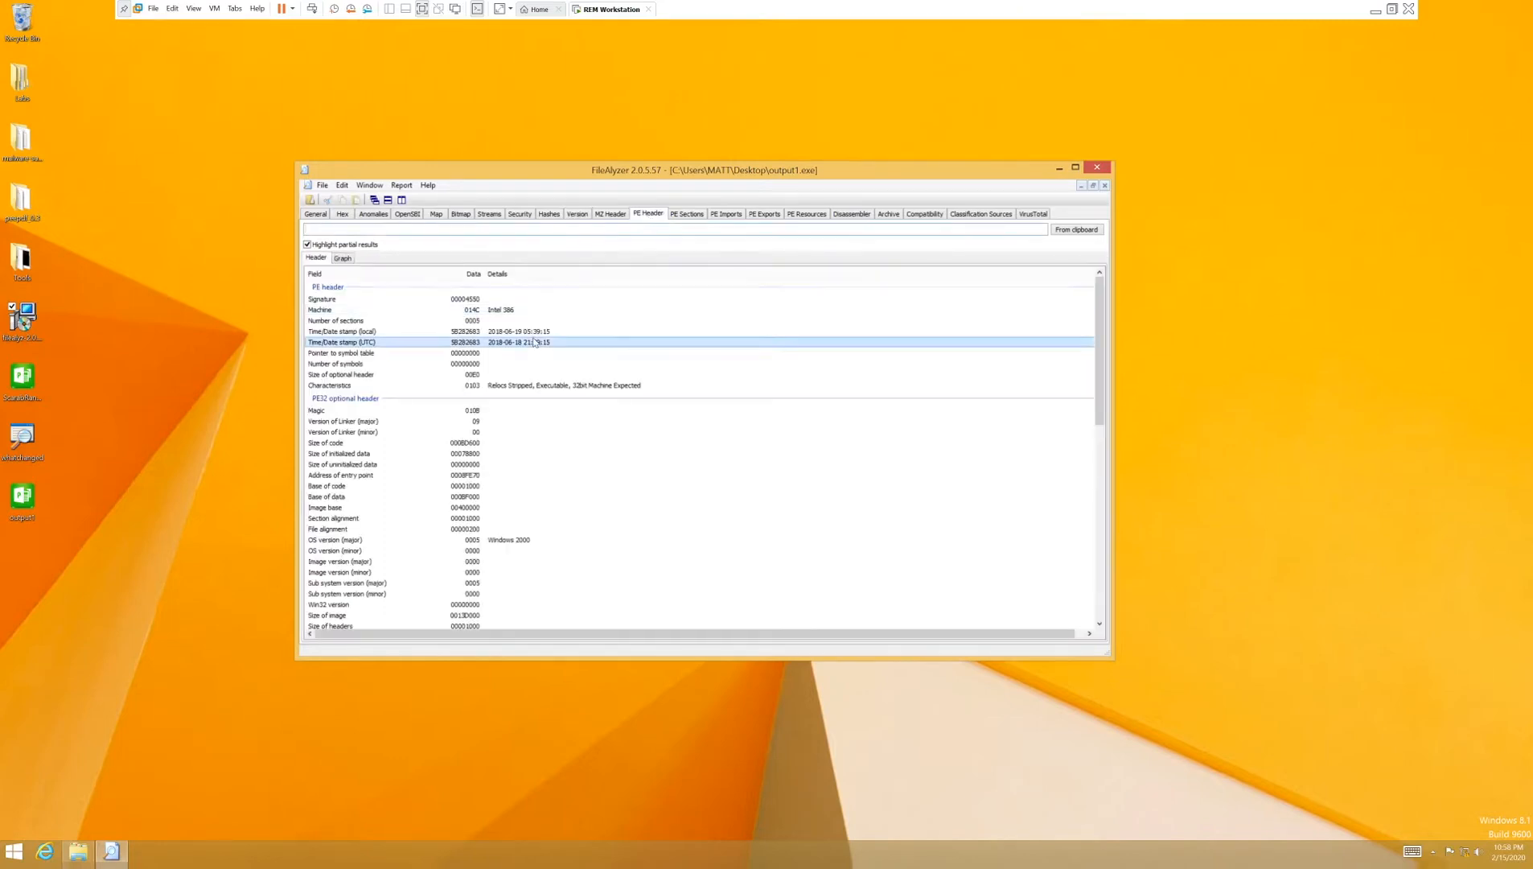
click(531, 331)
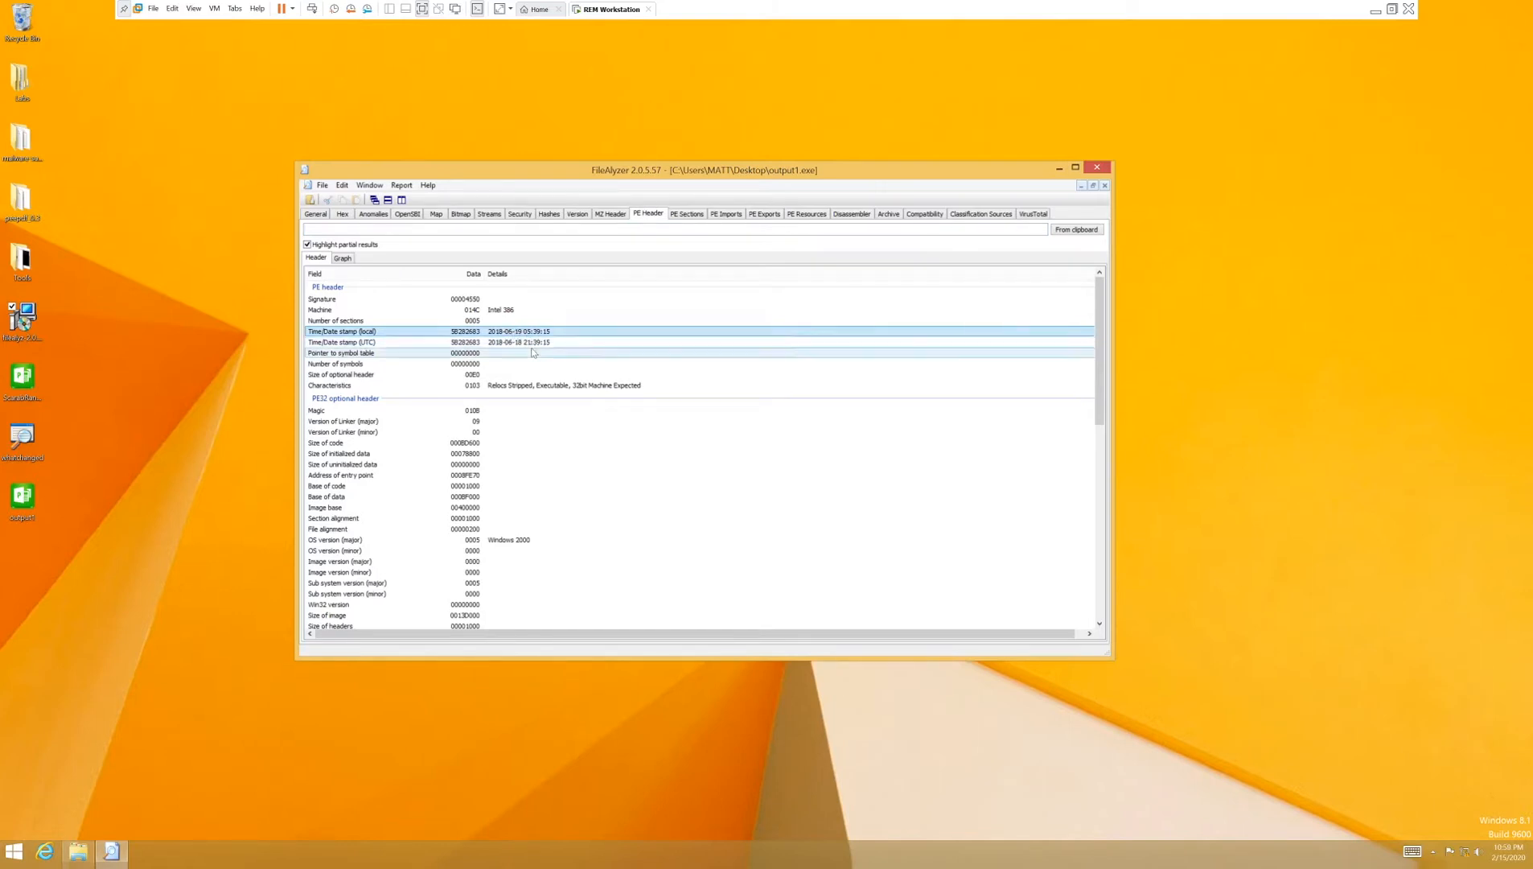
Step: Review the Windows versions in output1.exe's compatibility information and close FileAlyzer
click(925, 214)
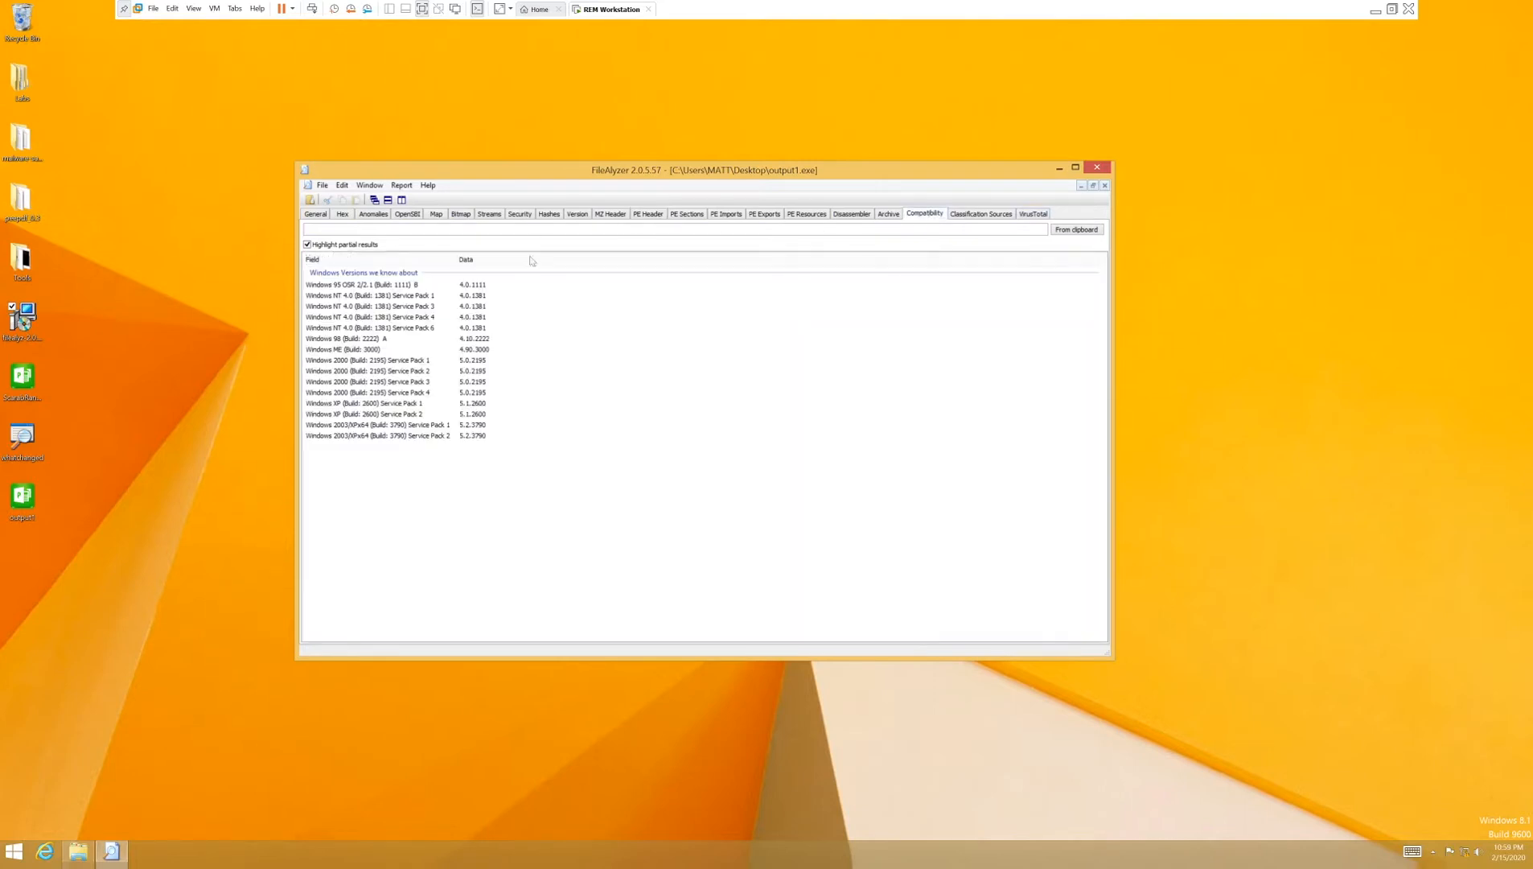
drag(354, 490, 349, 295)
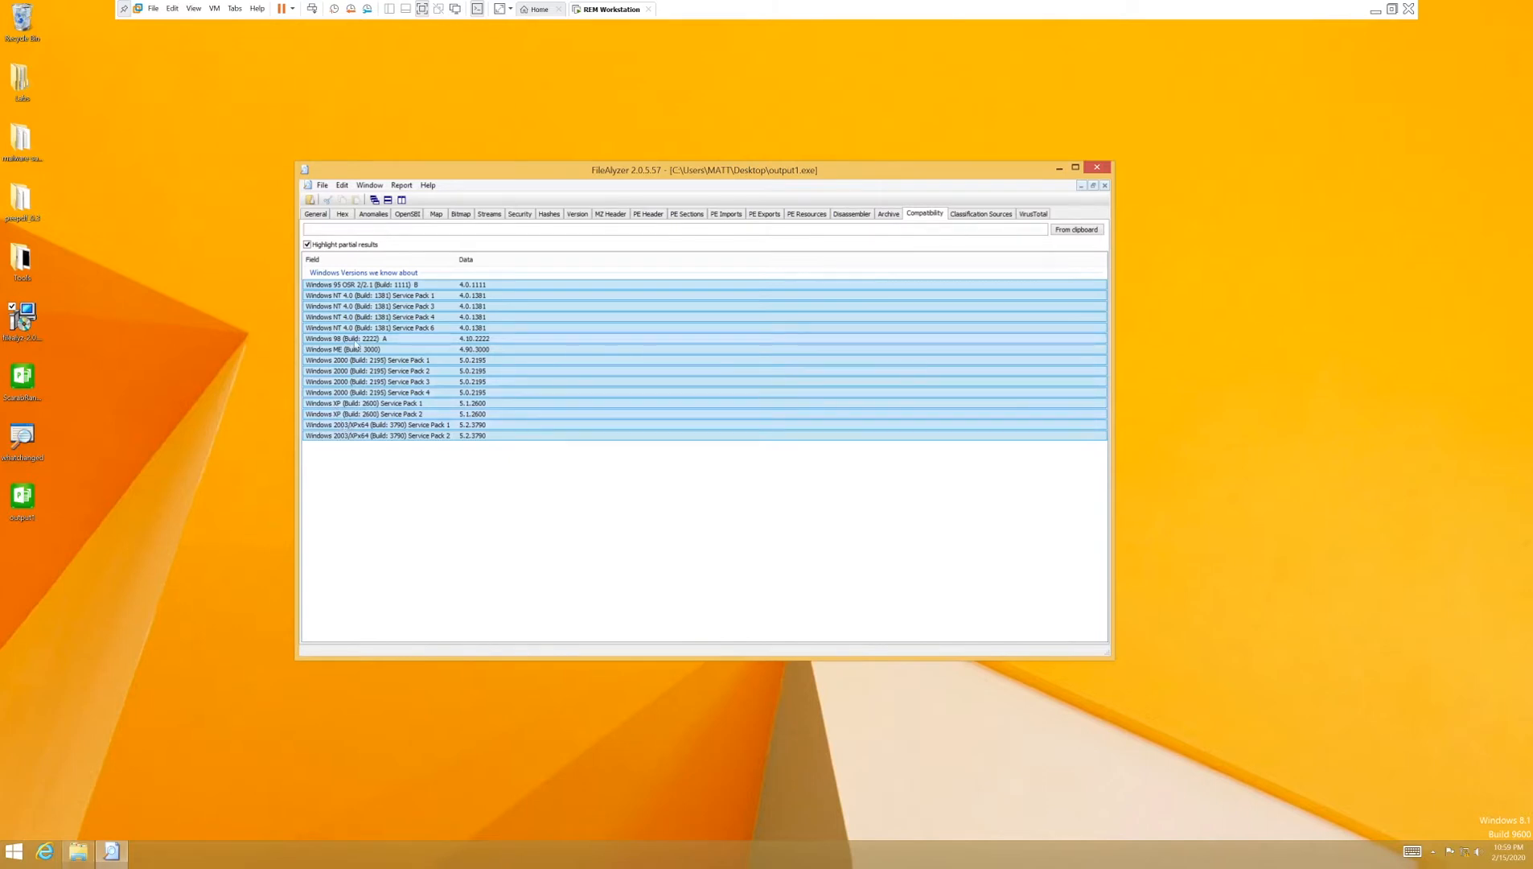
click(360, 520)
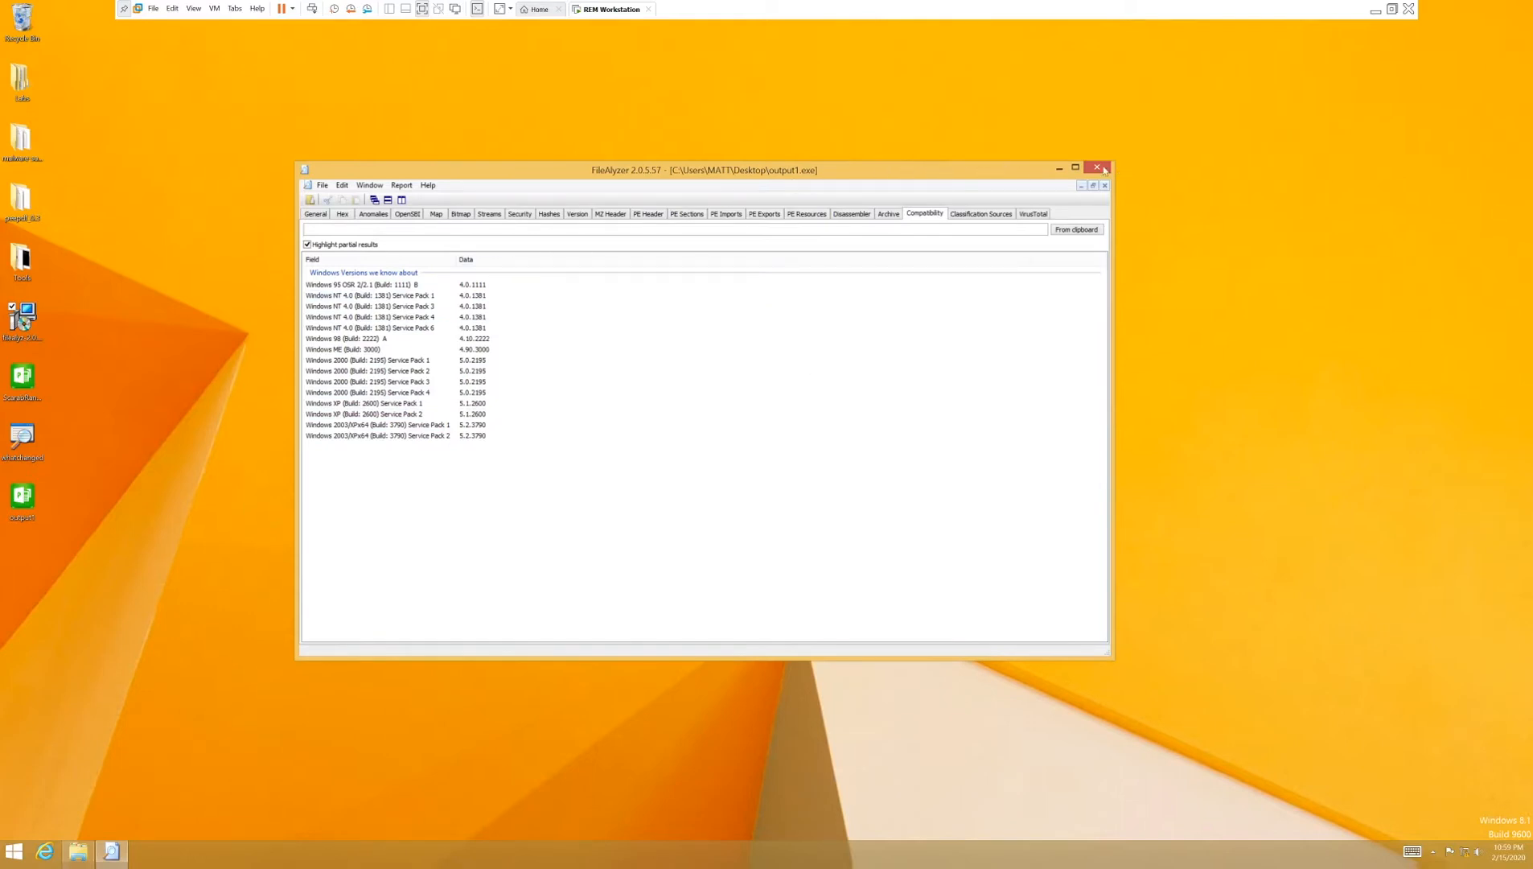
click(1100, 168)
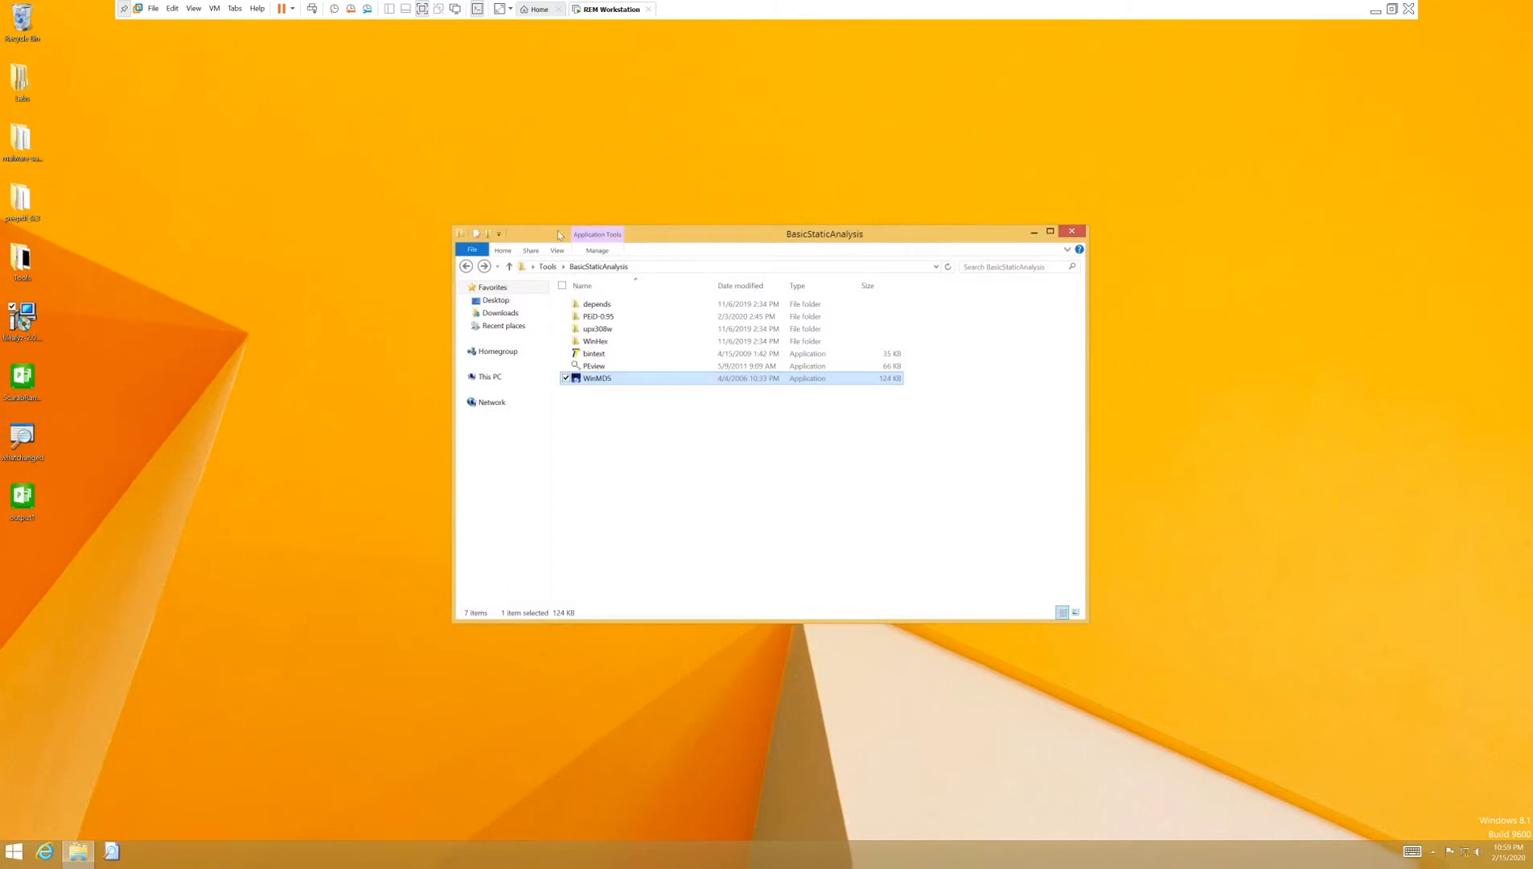
Step: Launch CFF Explorer from the Tools folder and open output1 from the desktop in it
click(670, 420)
key(BackSpace)
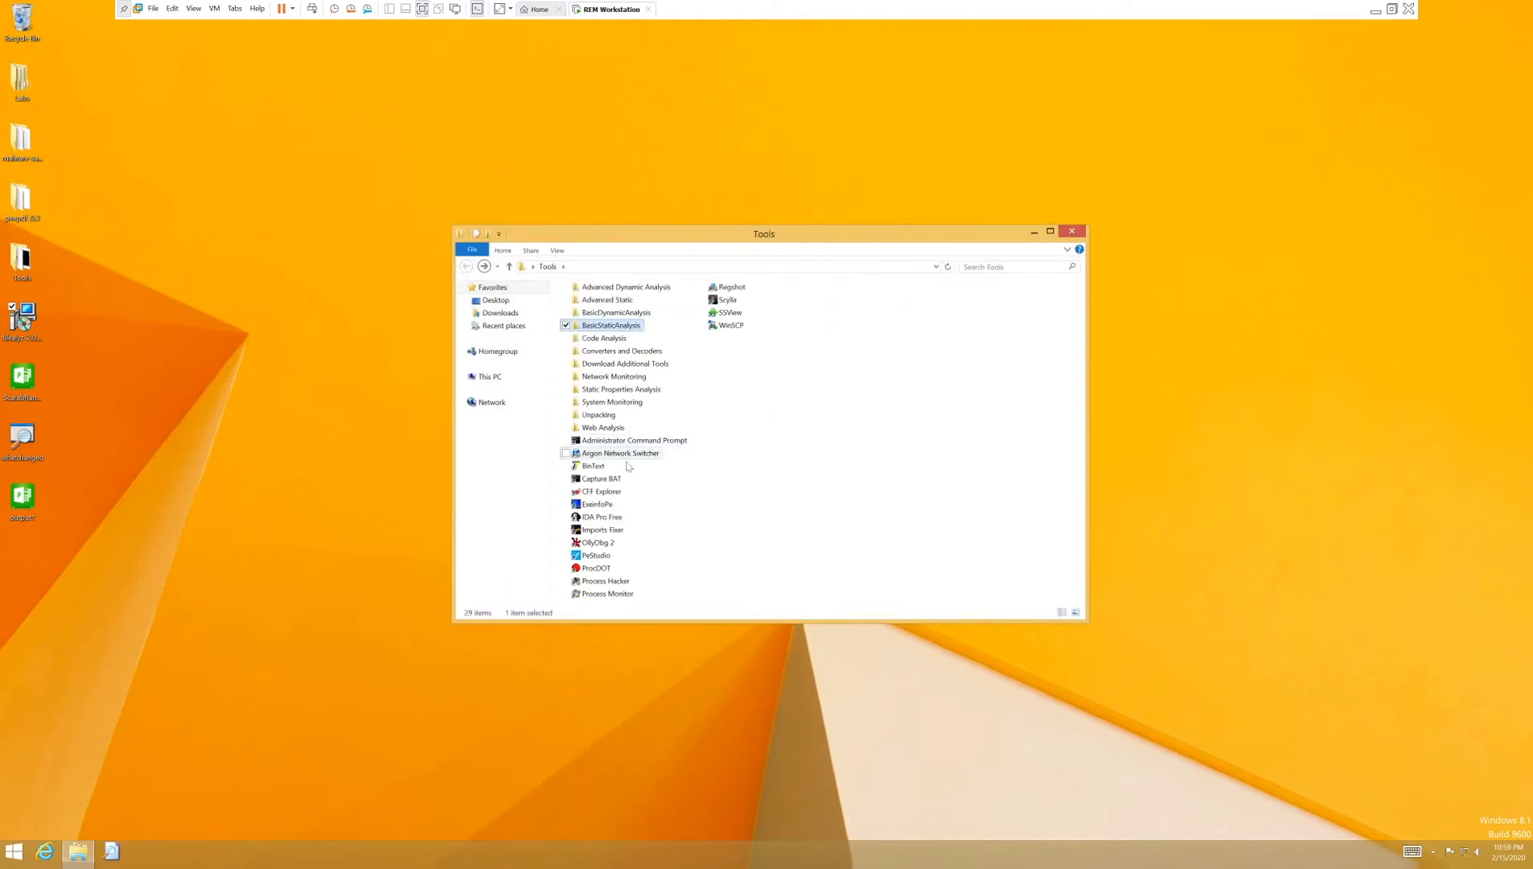
double_click(600, 492)
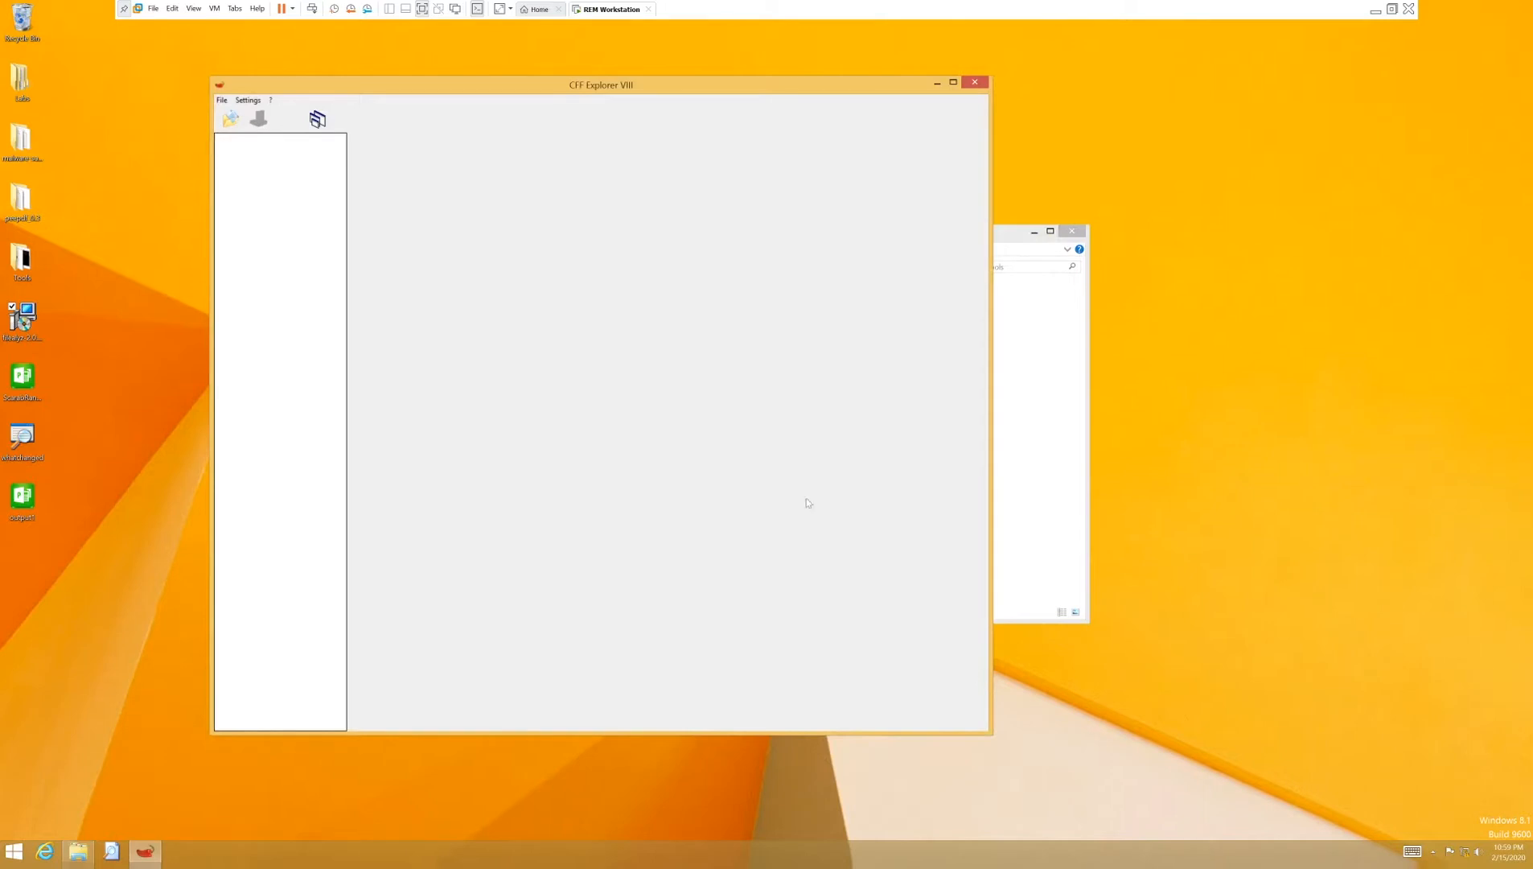
click(231, 118)
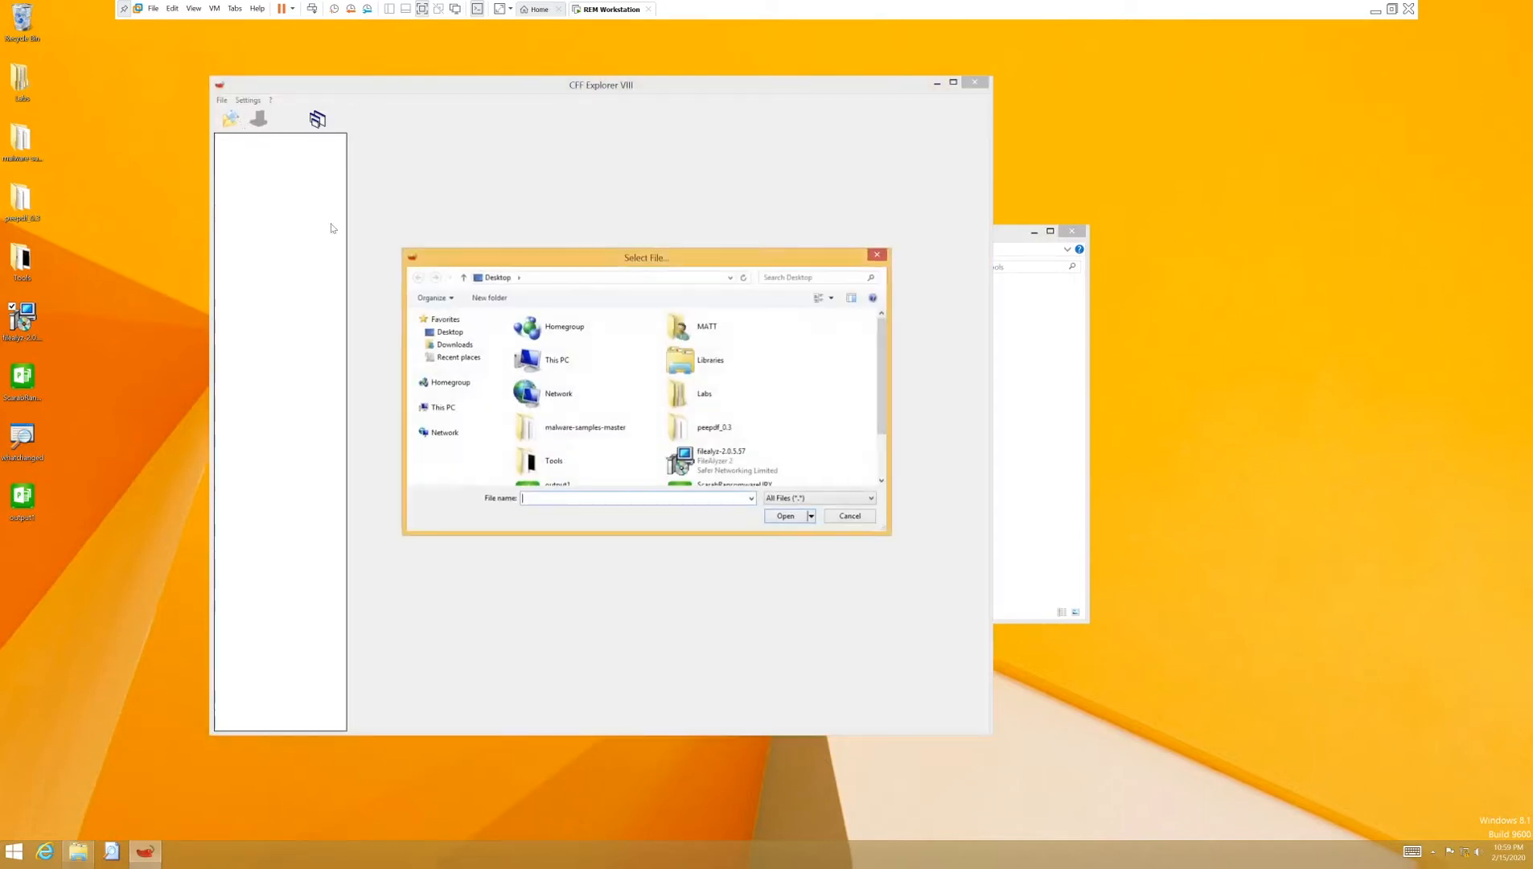
scroll(724, 426, down, 1)
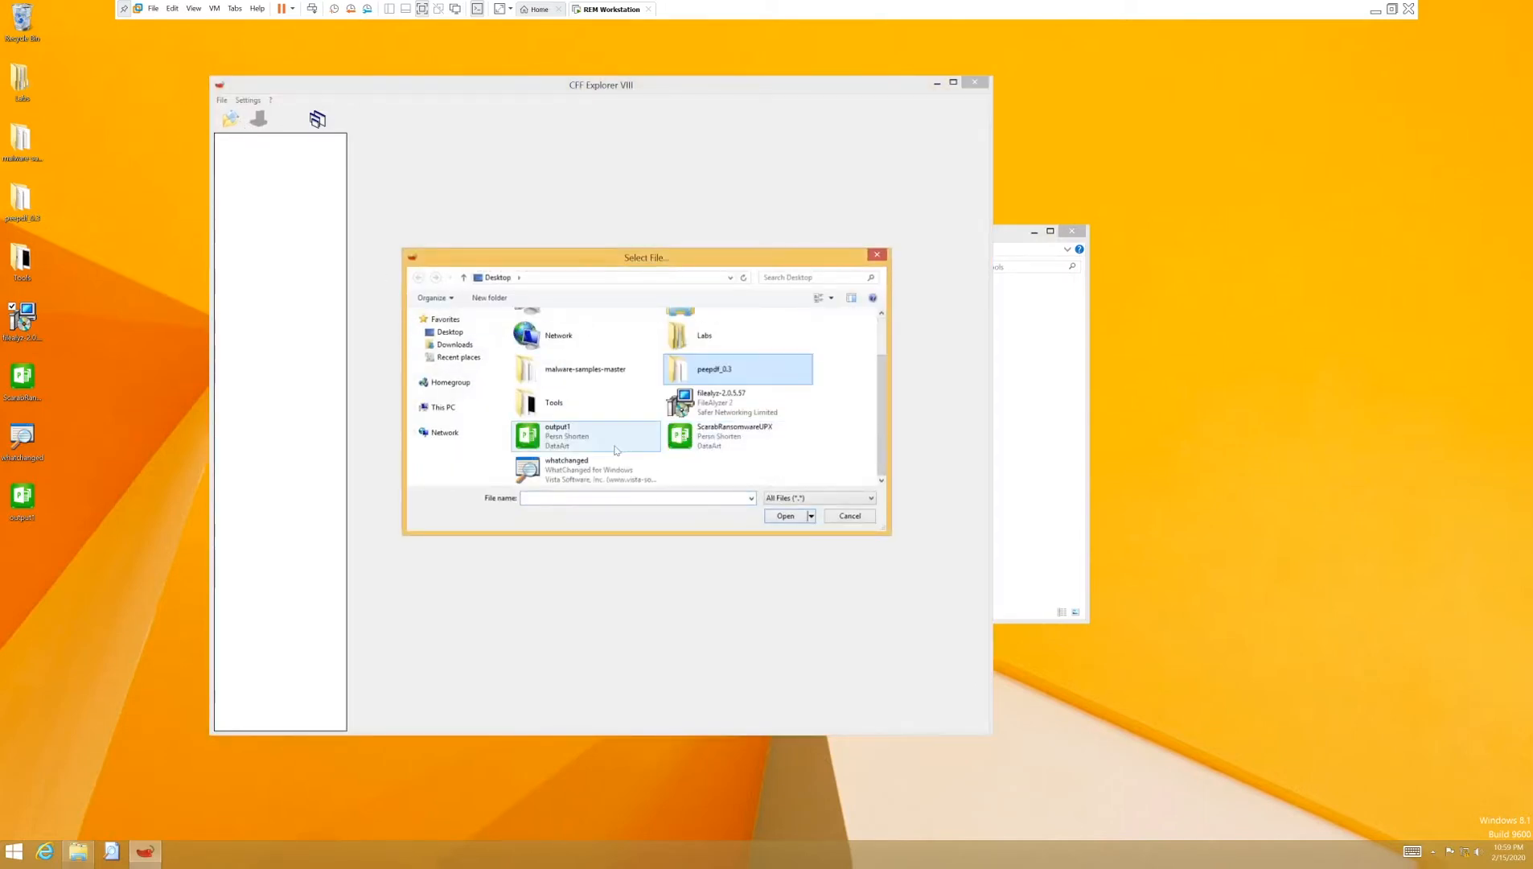
double_click(586, 438)
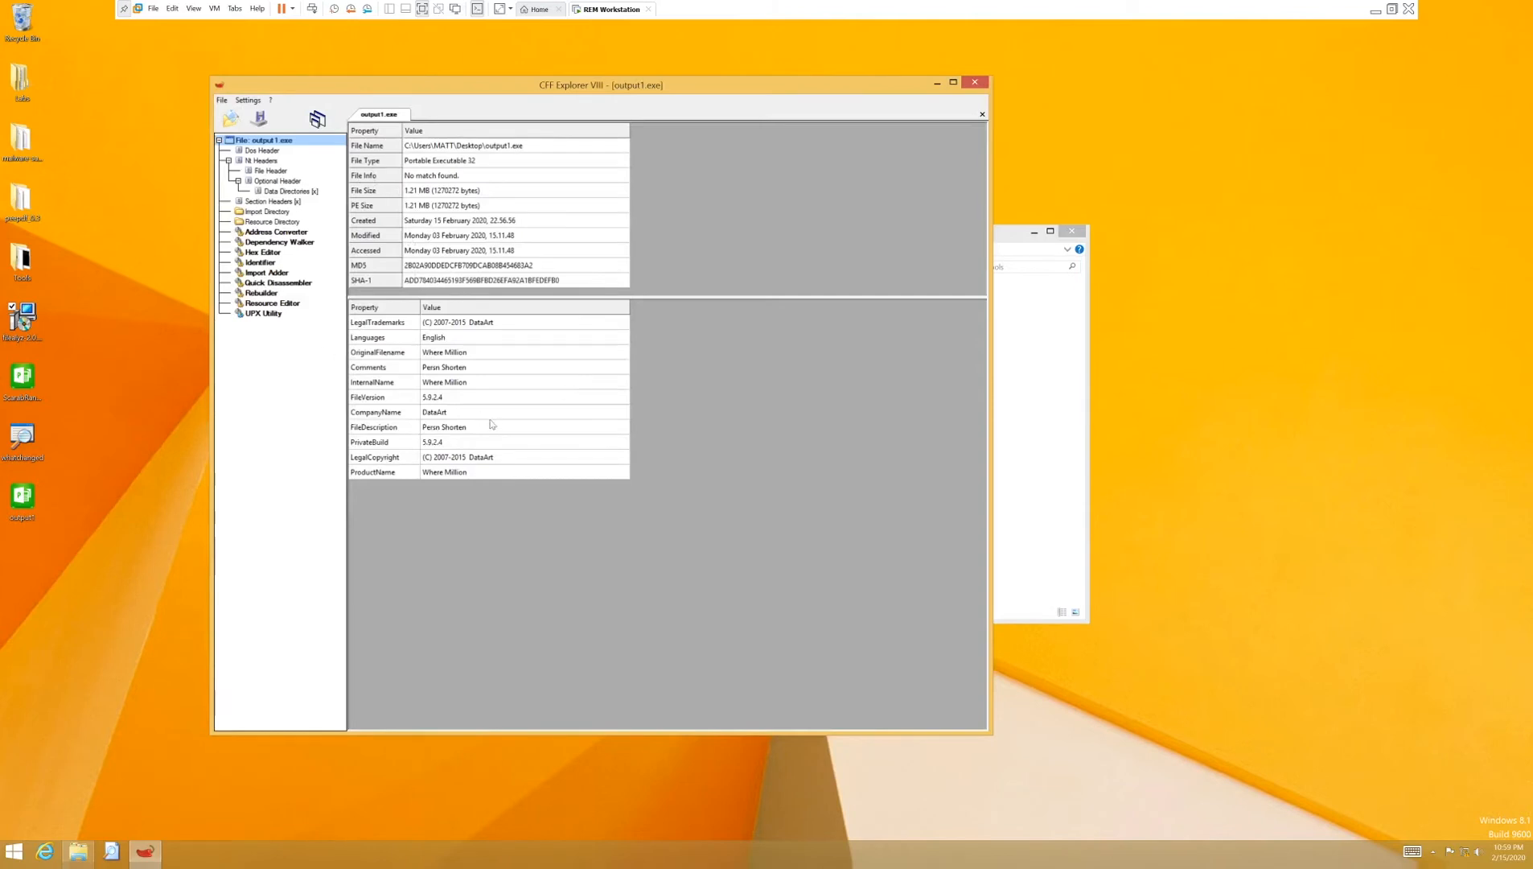
Step: Review output1.exe's LegalTrademarks and OriginalFilename properties, and inspect its KERNEL32.DLL and ADVAPI32.dll dependencies with Dependency Walker
click(465, 327)
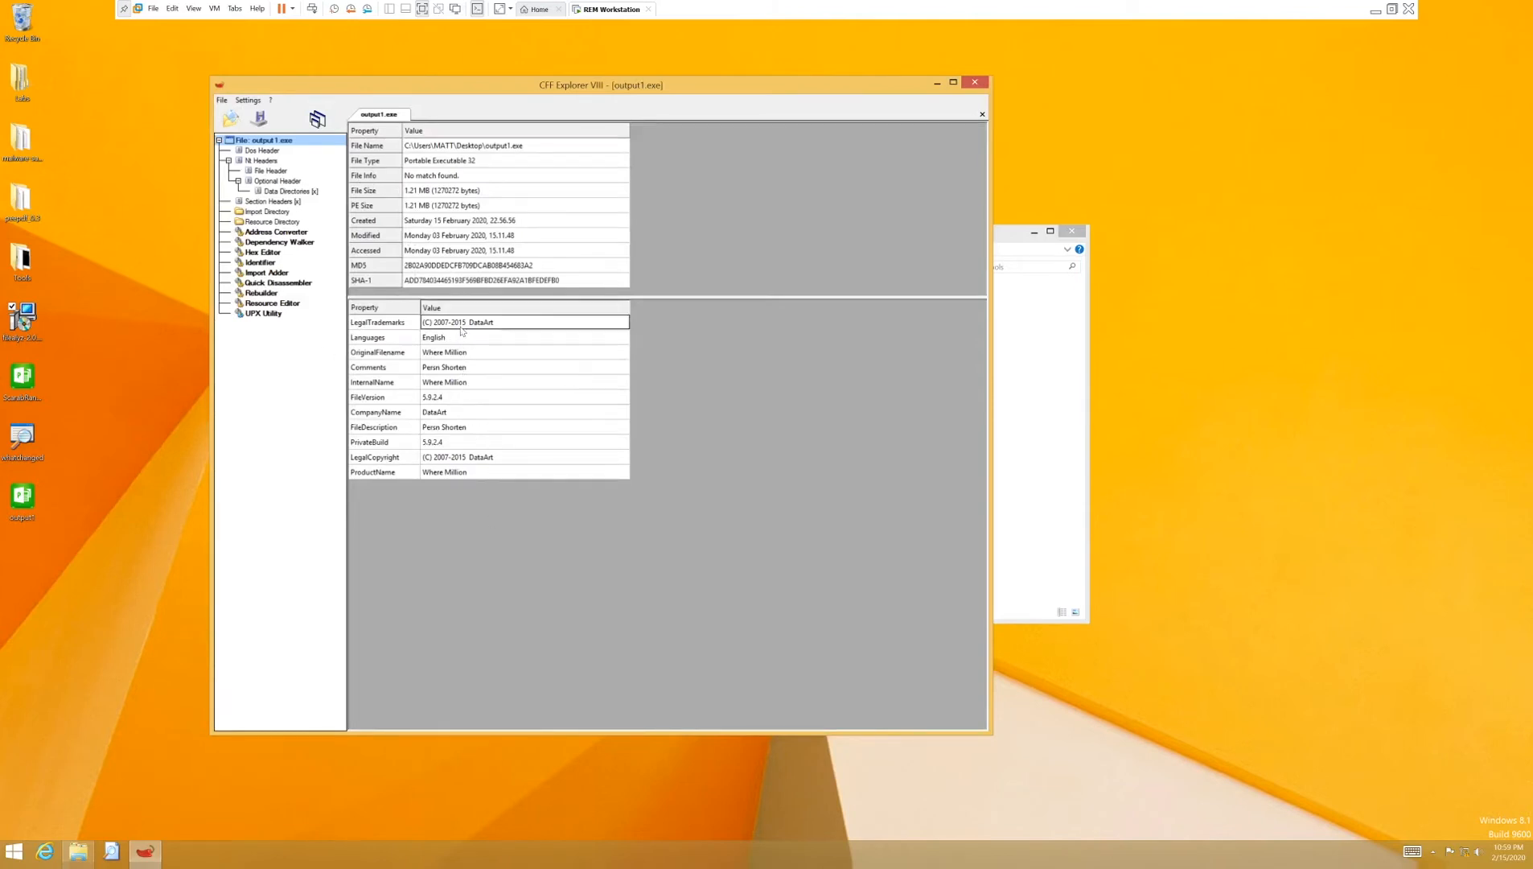
click(466, 354)
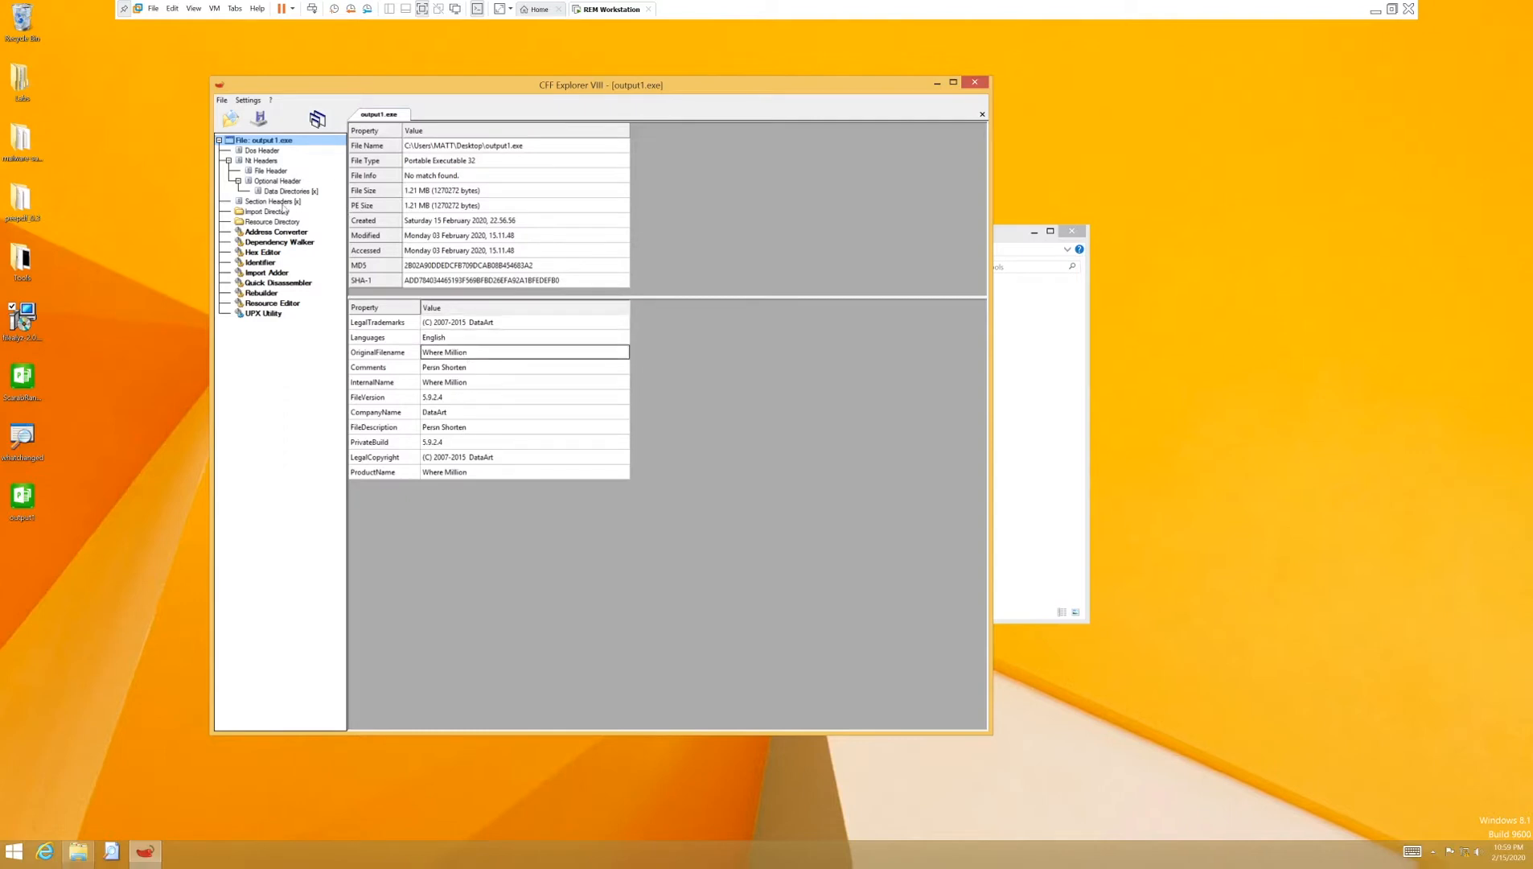
click(279, 241)
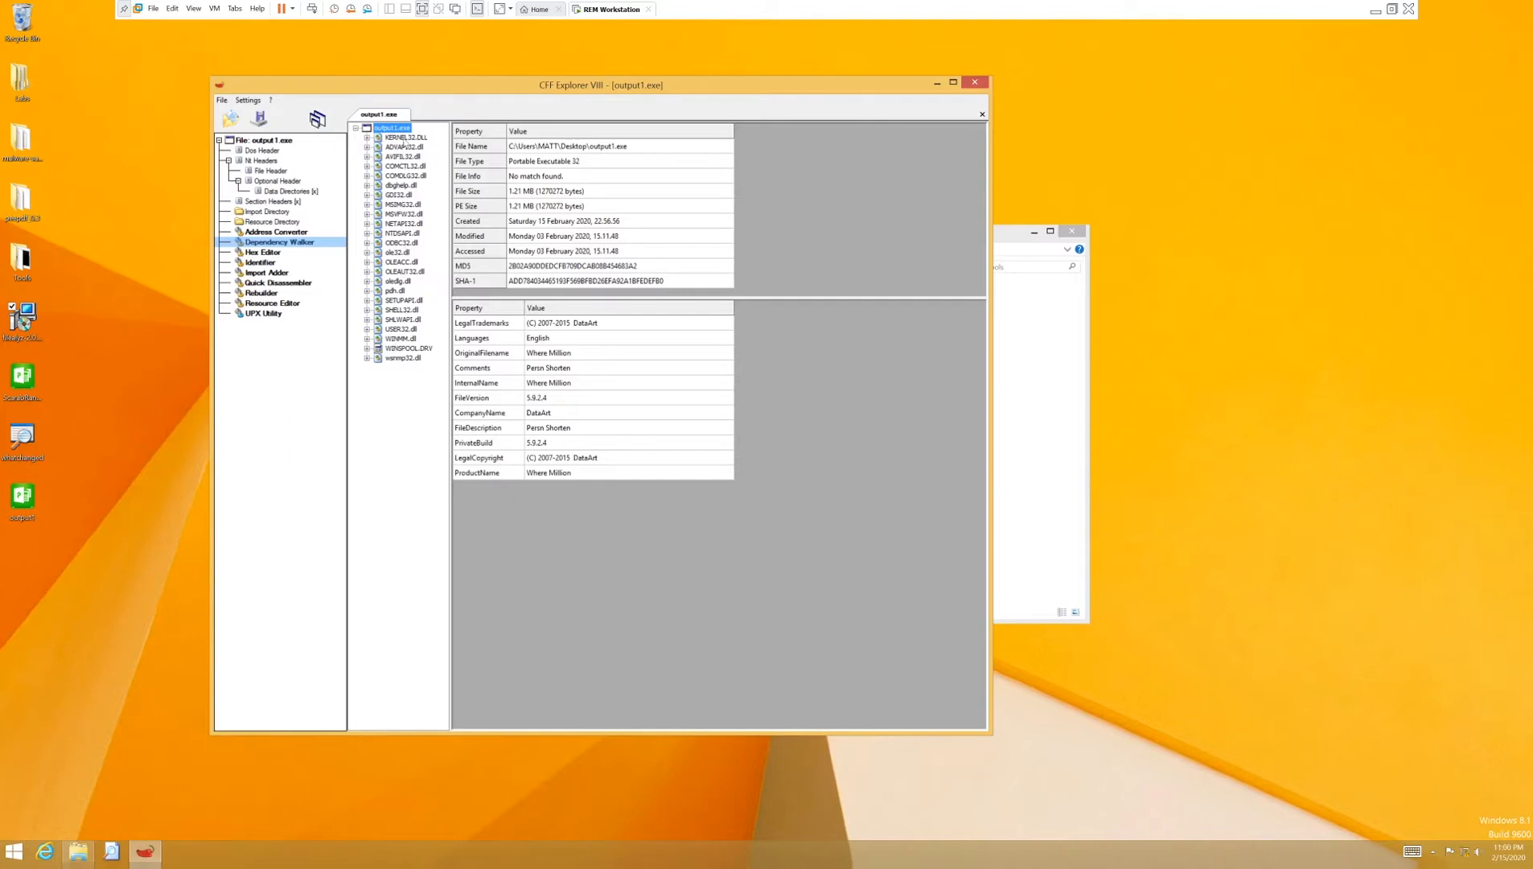
click(404, 139)
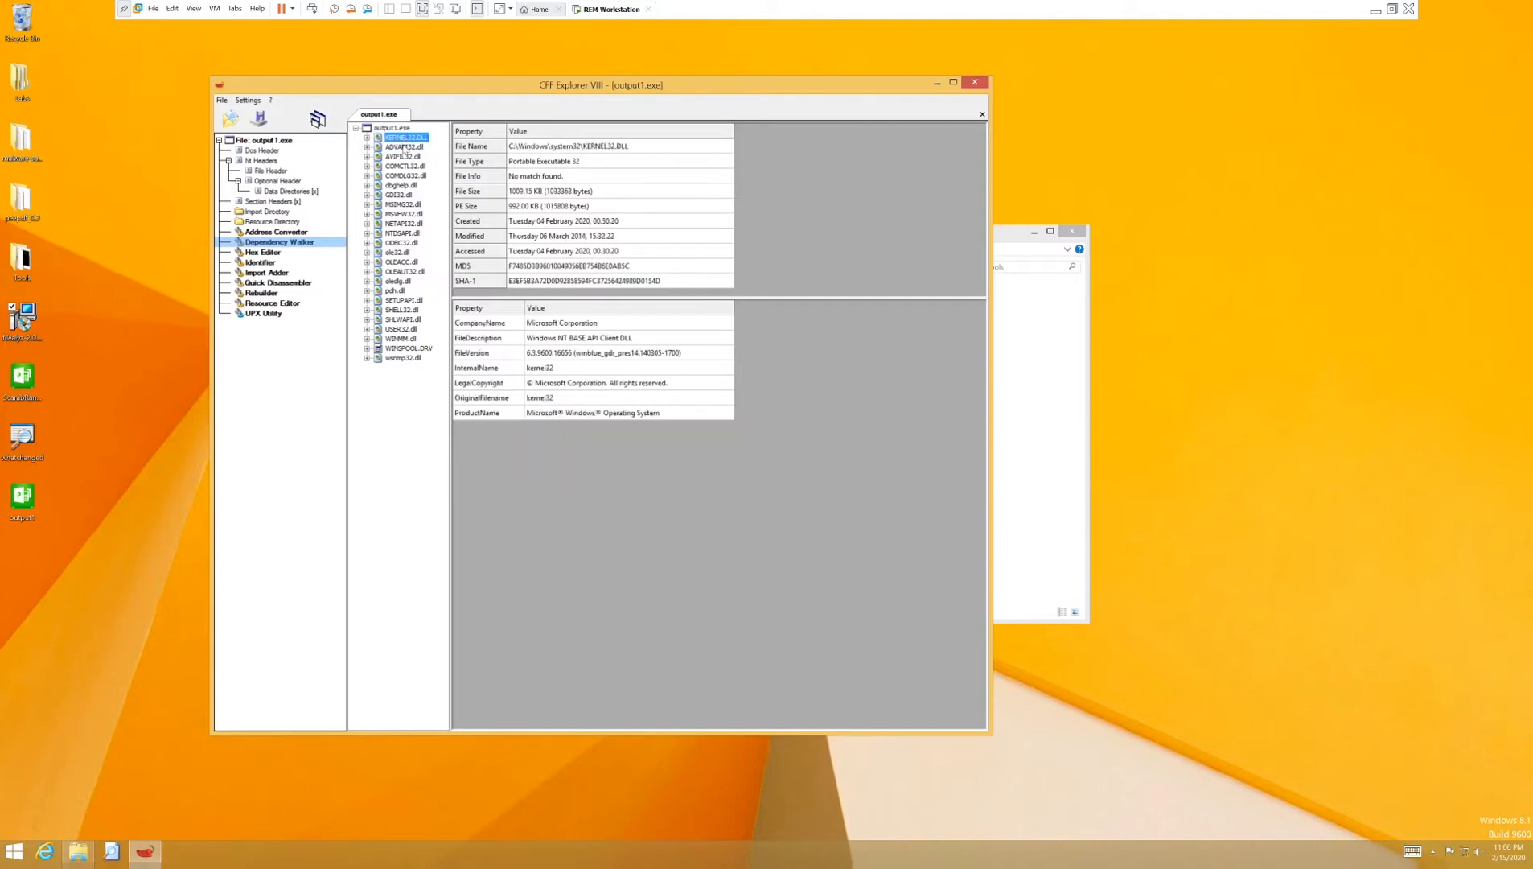
click(404, 147)
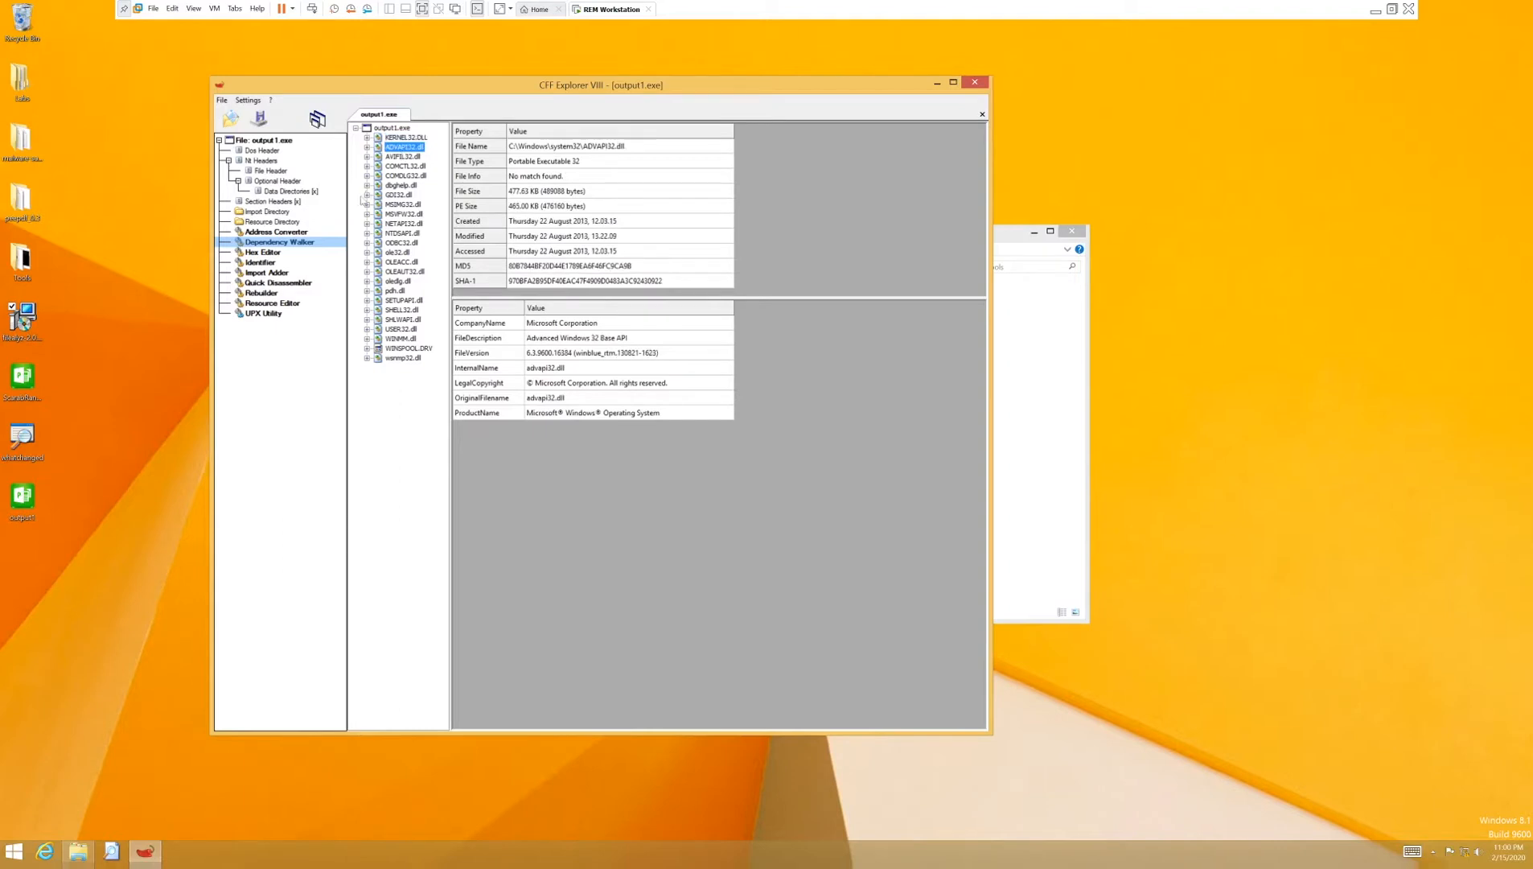
Step: Examine the functions output1.exe imports from KERNEL32.DLL in the Import Directory
click(274, 212)
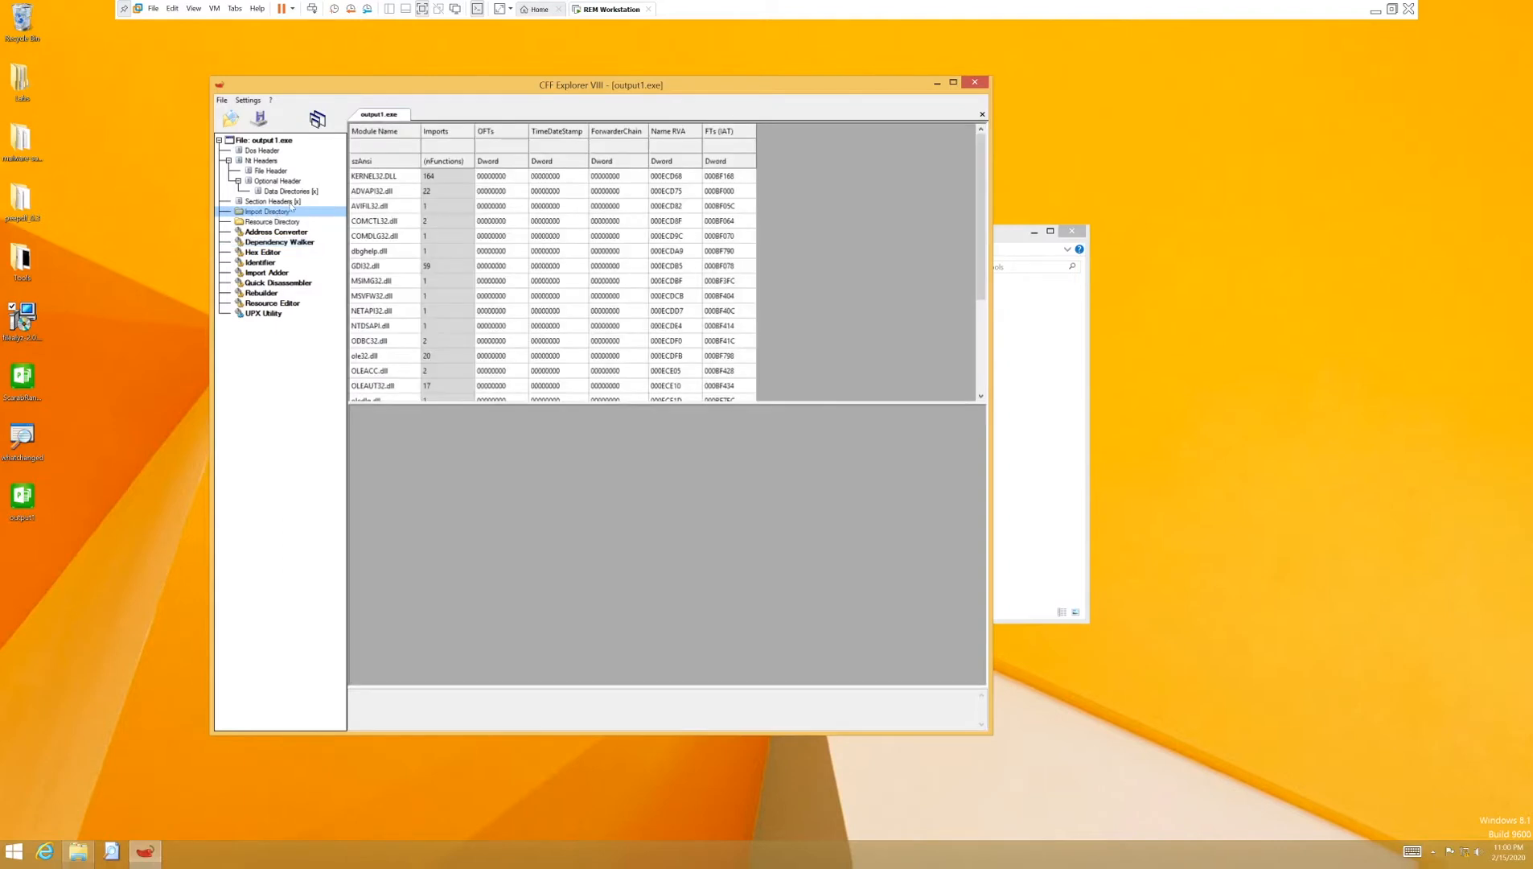
click(372, 177)
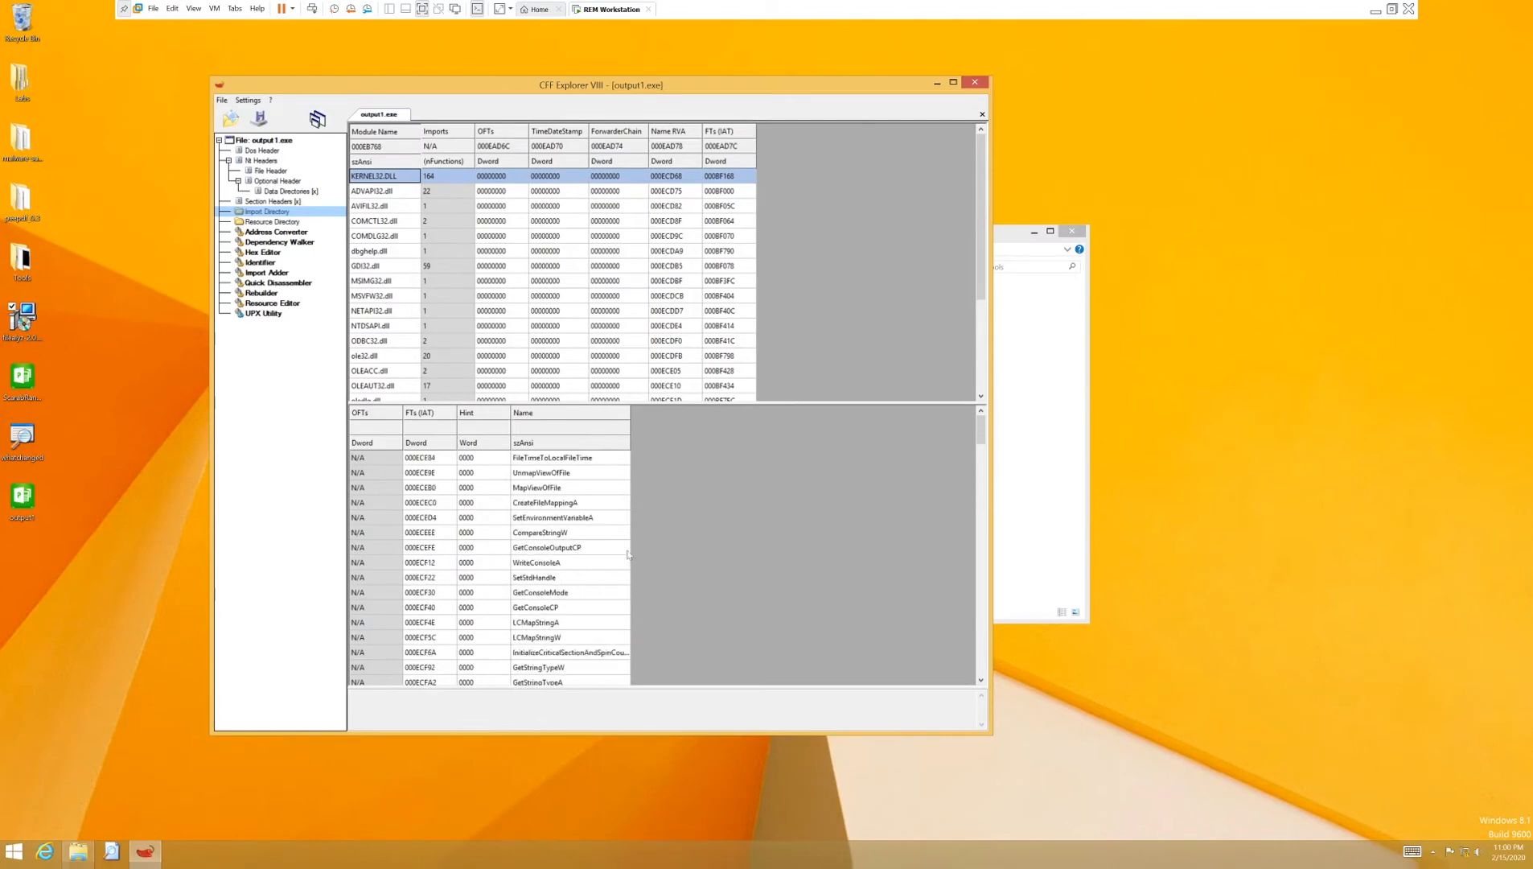
scroll(589, 588, down, 10)
scroll(590, 587, down, 15)
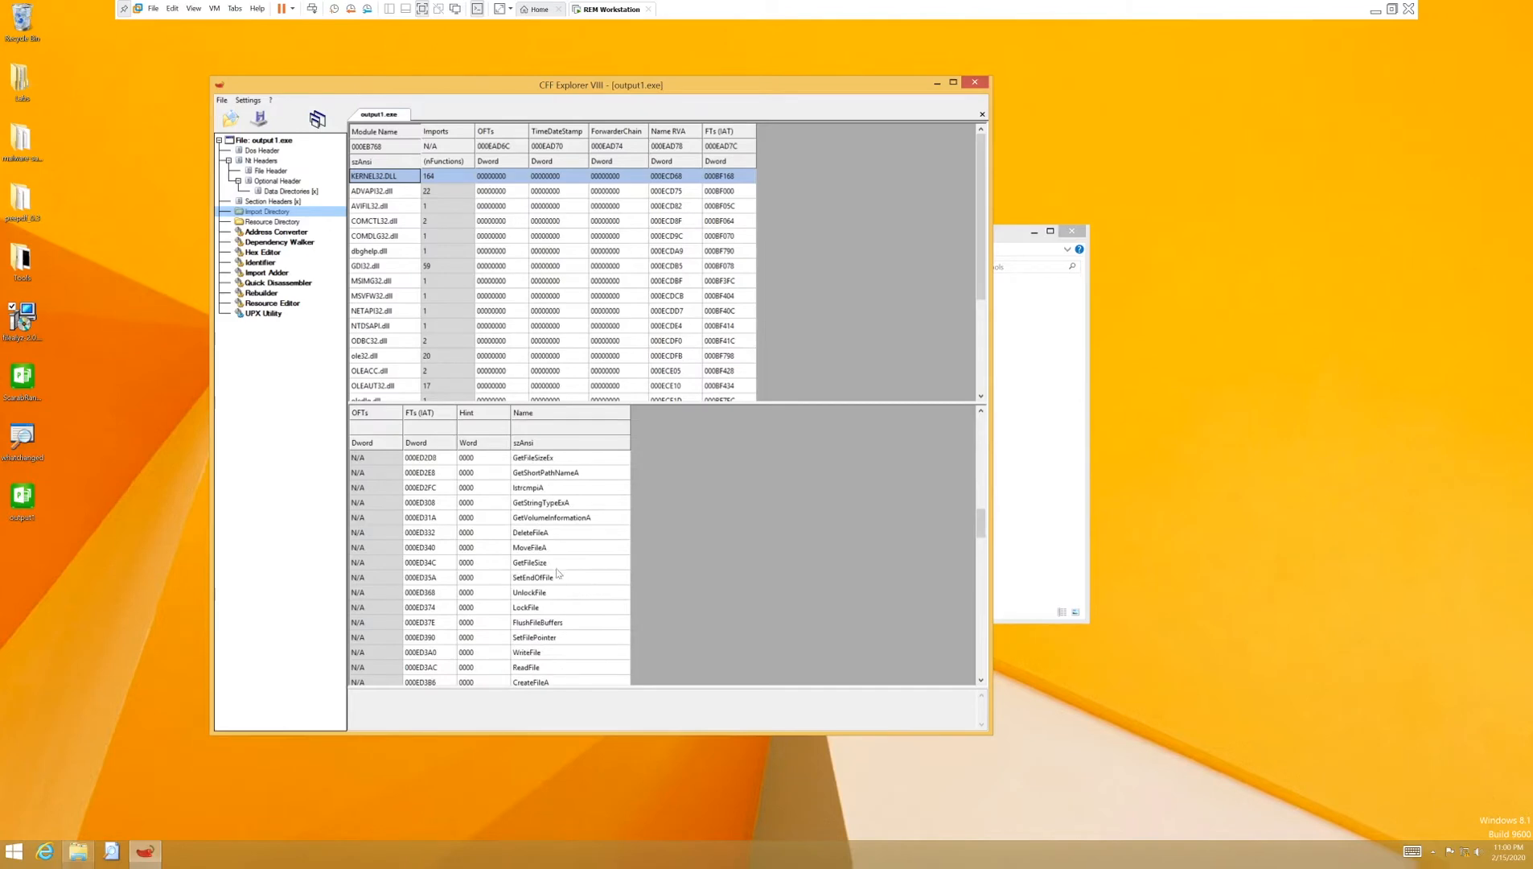
Step: Examine the file functions output1.exe imports from KERNEL32.DLL, checking the ReadFile and WriteFile entries
scroll(552, 562, down, 6)
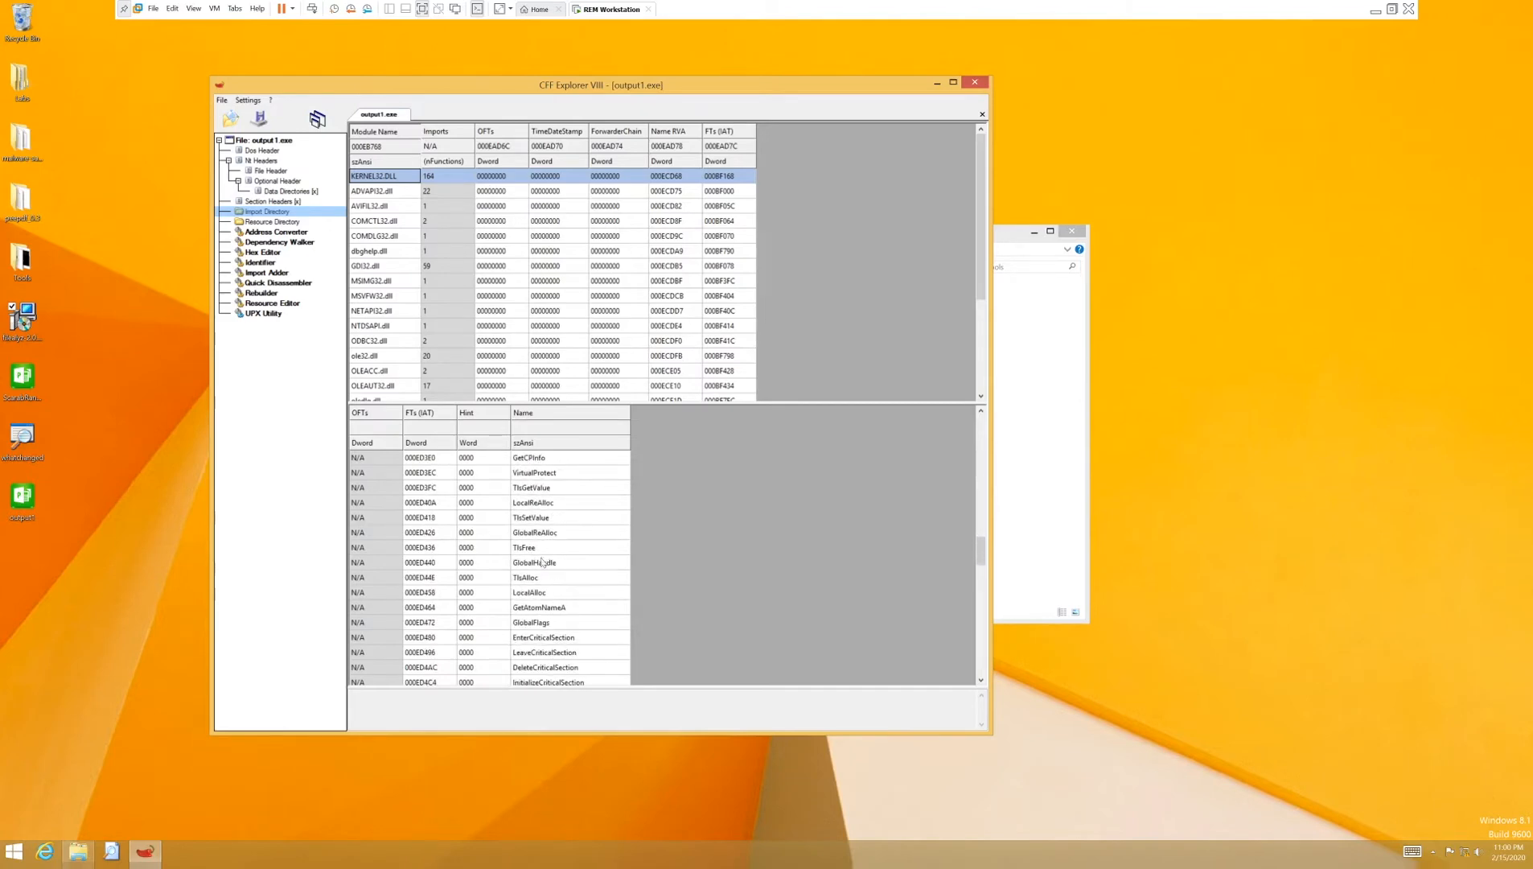
scroll(539, 573, up, 5)
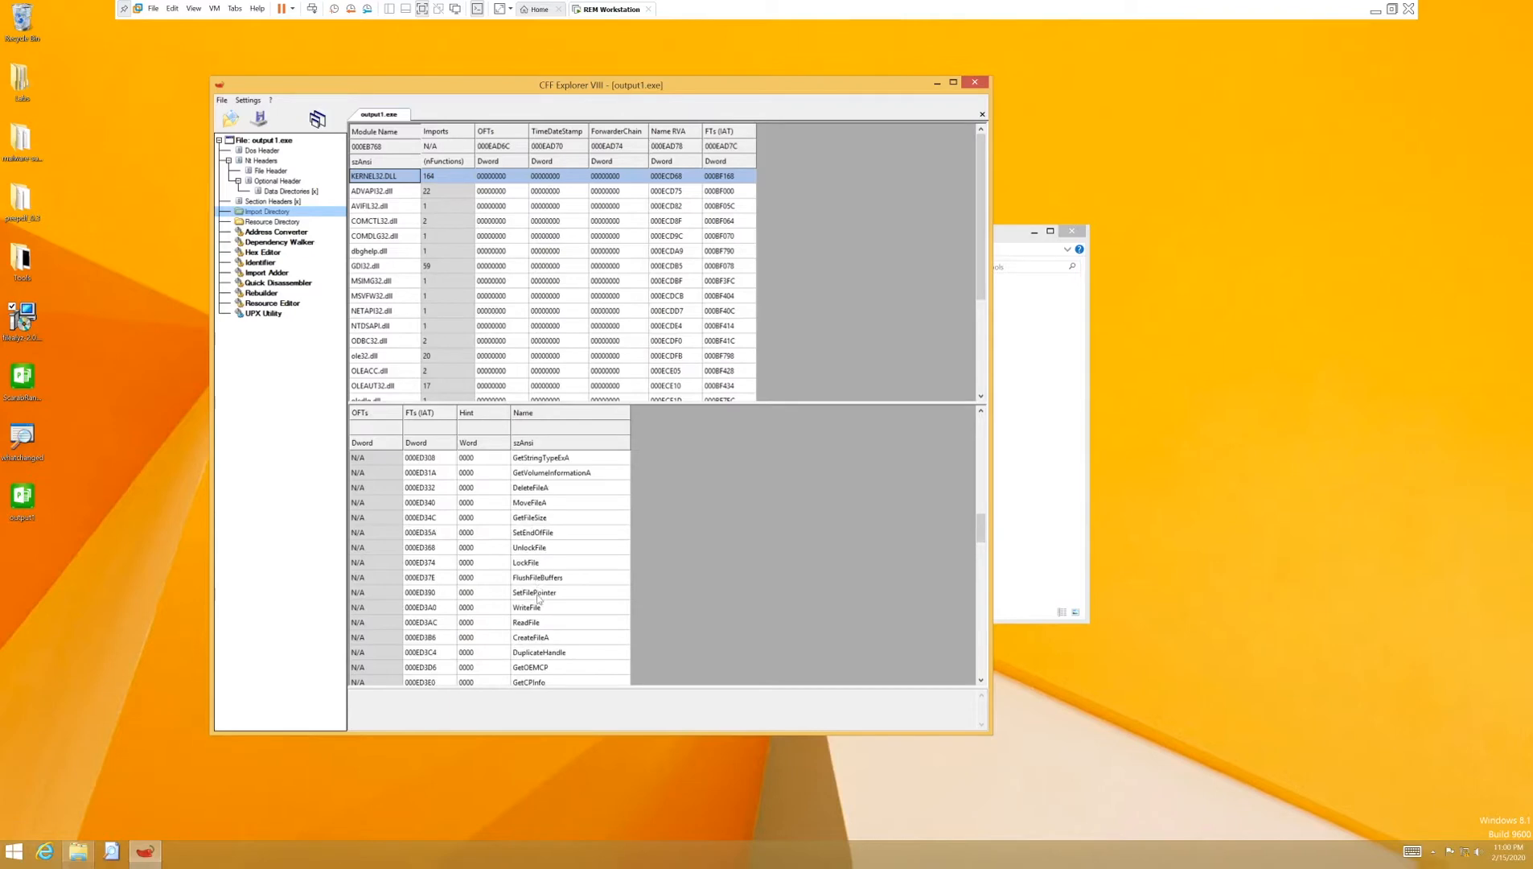
click(539, 607)
click(538, 623)
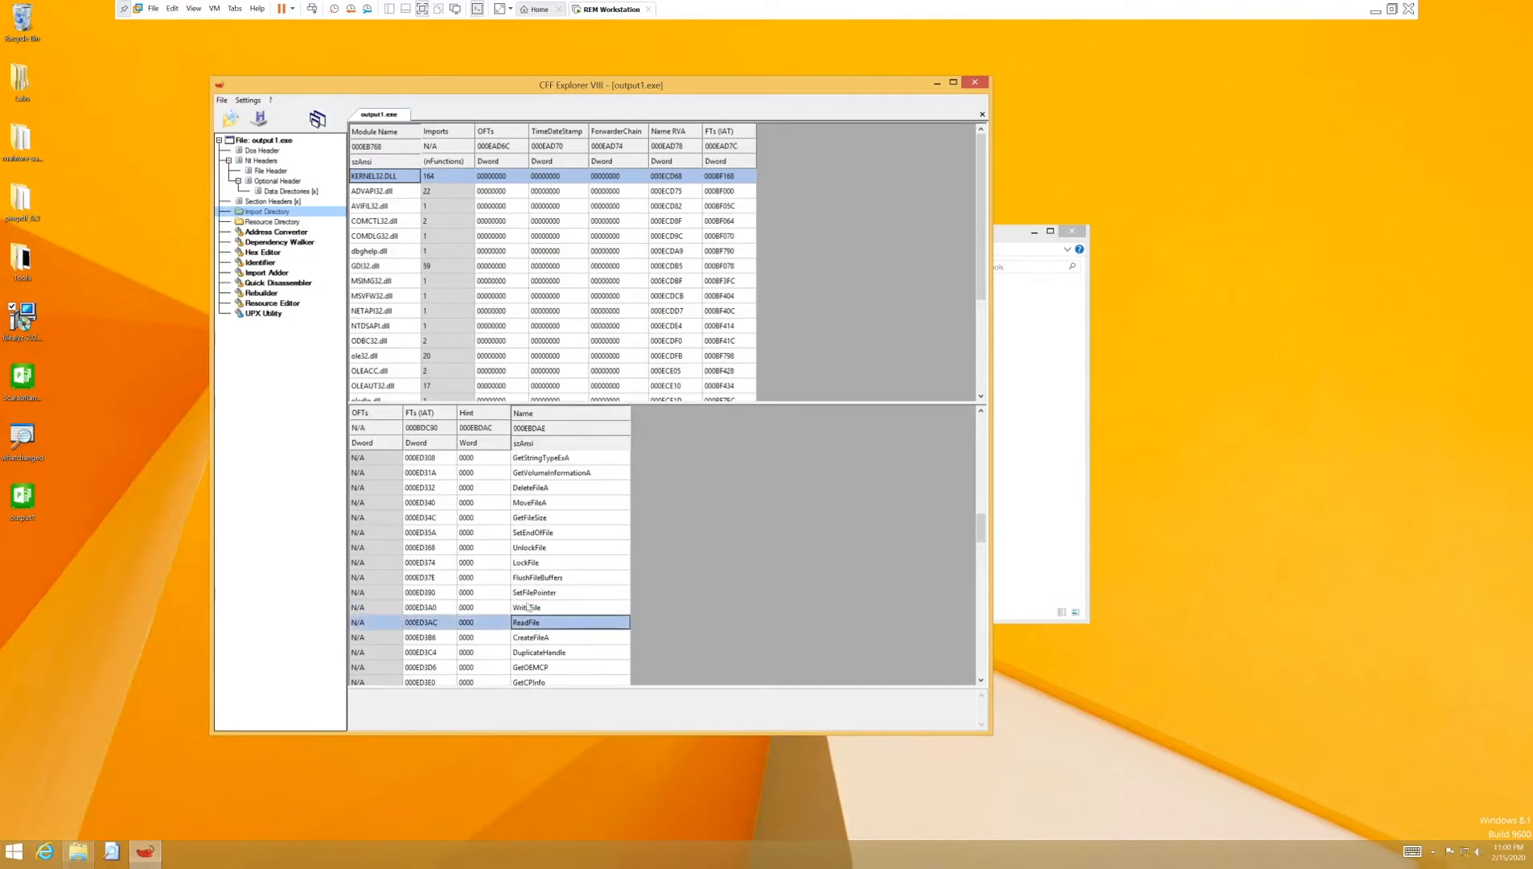
click(535, 608)
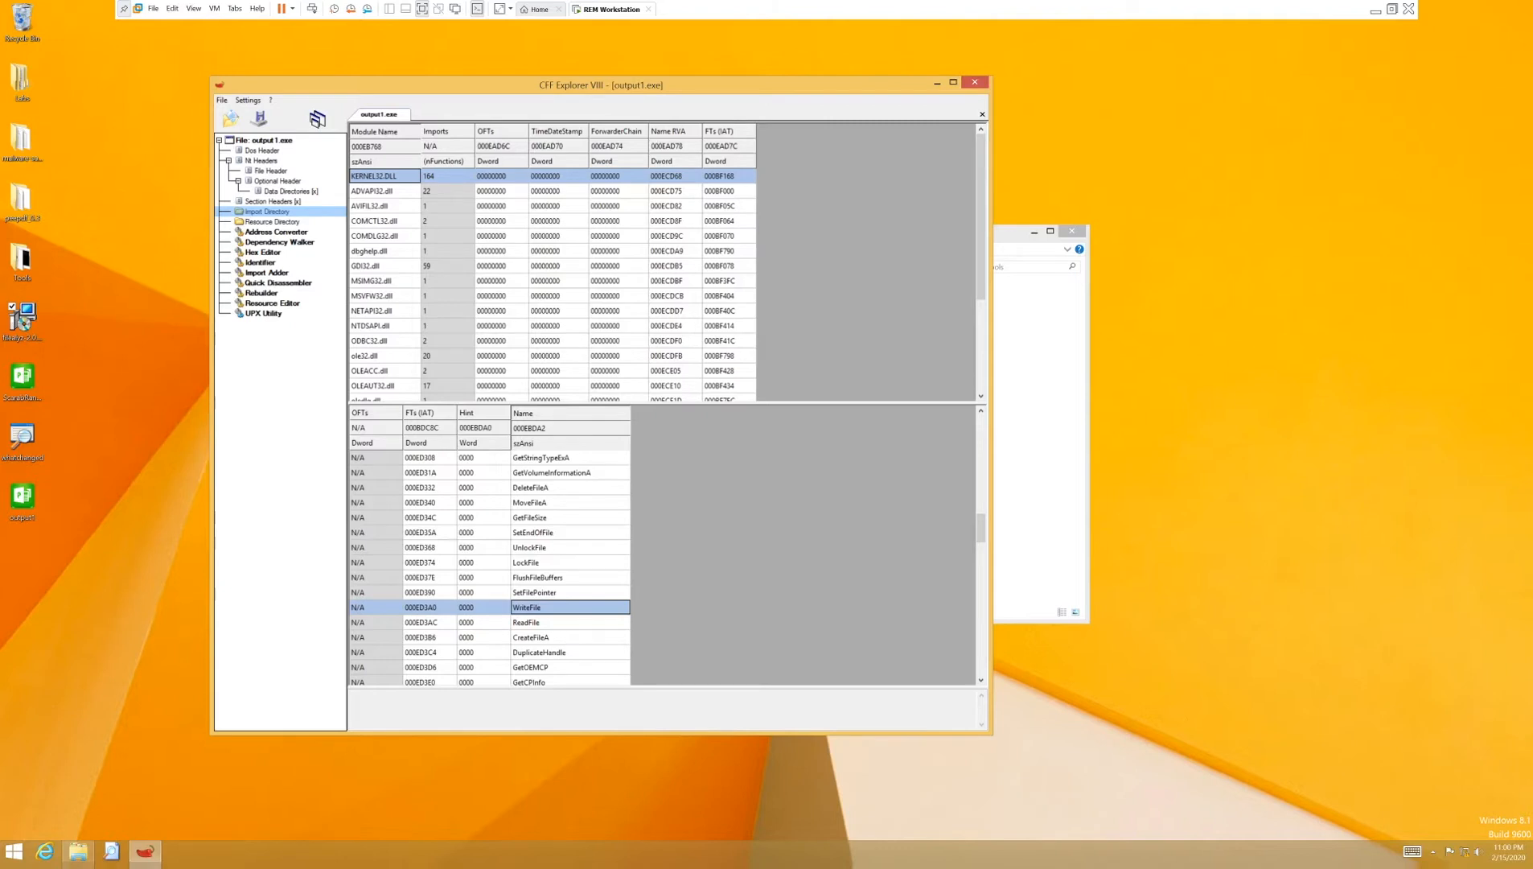
Step: Inspect the critical-section functions in the KERNEL32.DLL imports, from EnterCriticalSection to InitializeCriticalSection
scroll(657, 549, down, 7)
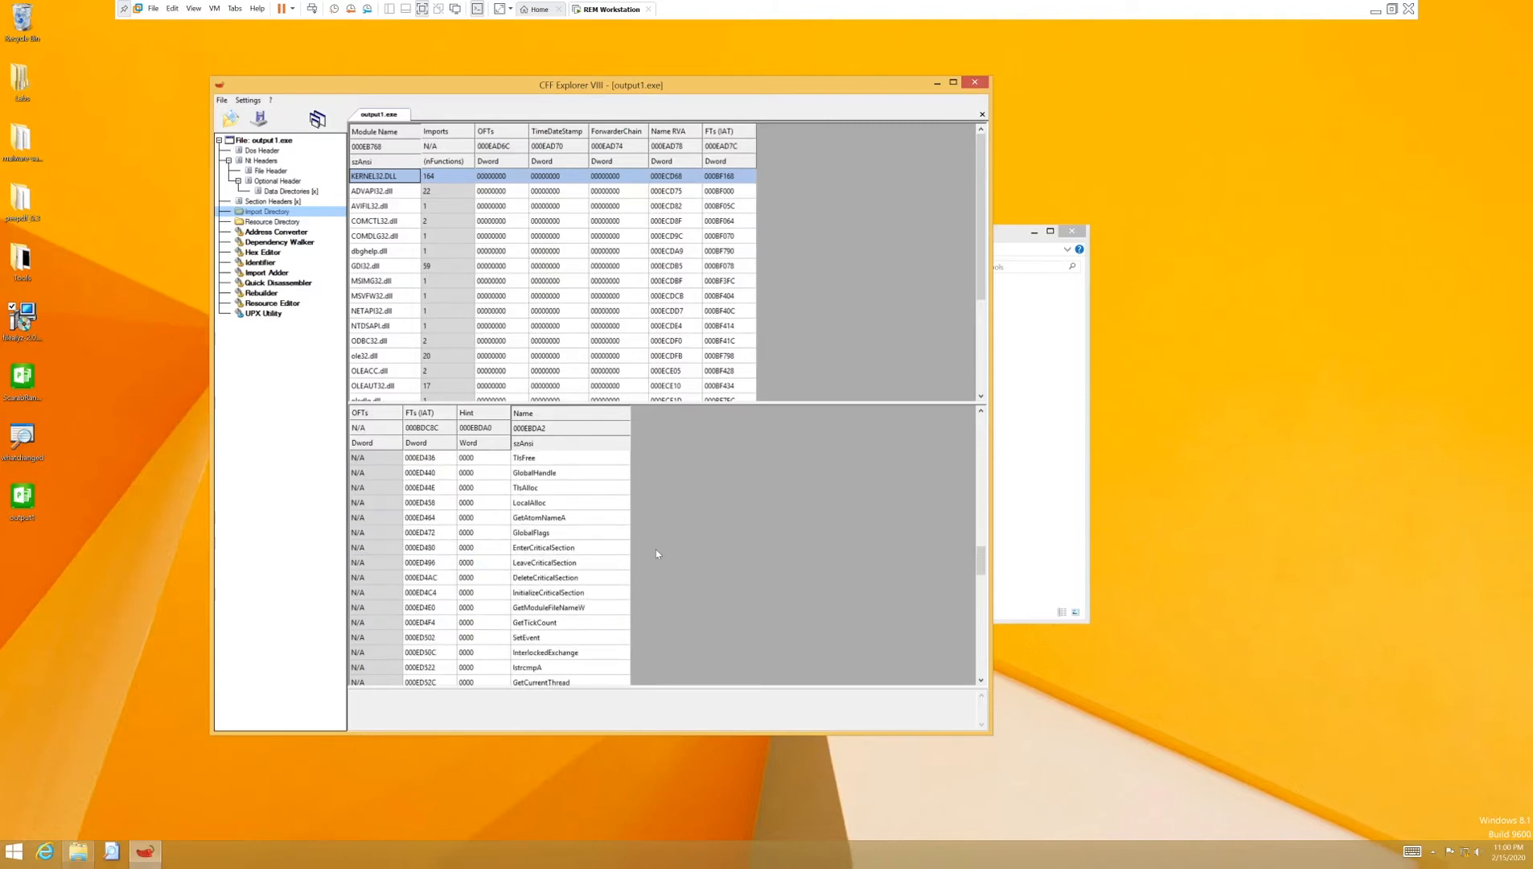
click(564, 550)
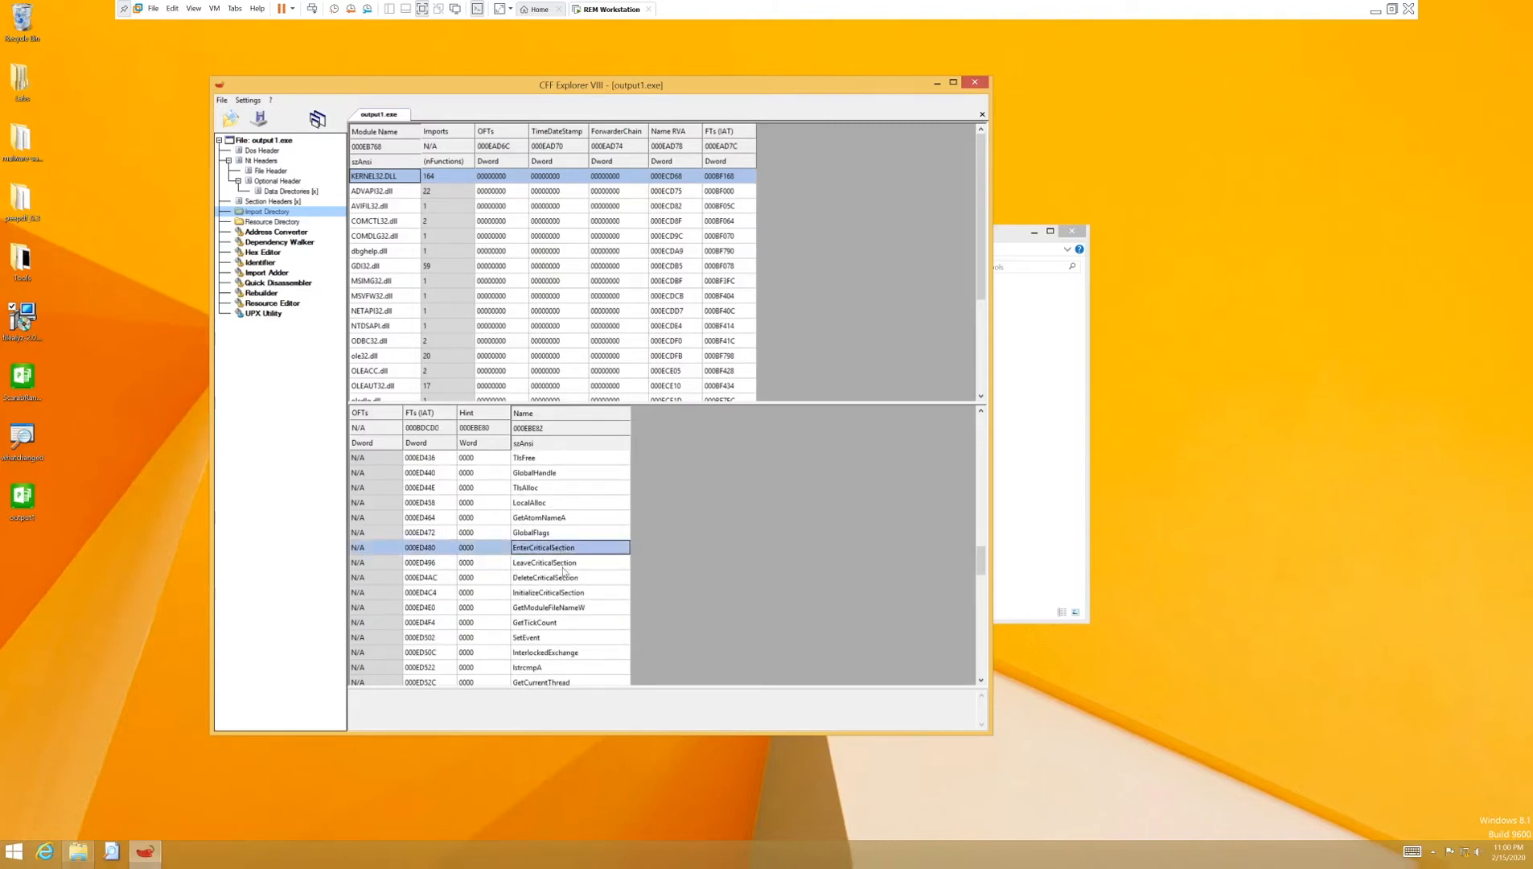
click(559, 568)
click(559, 579)
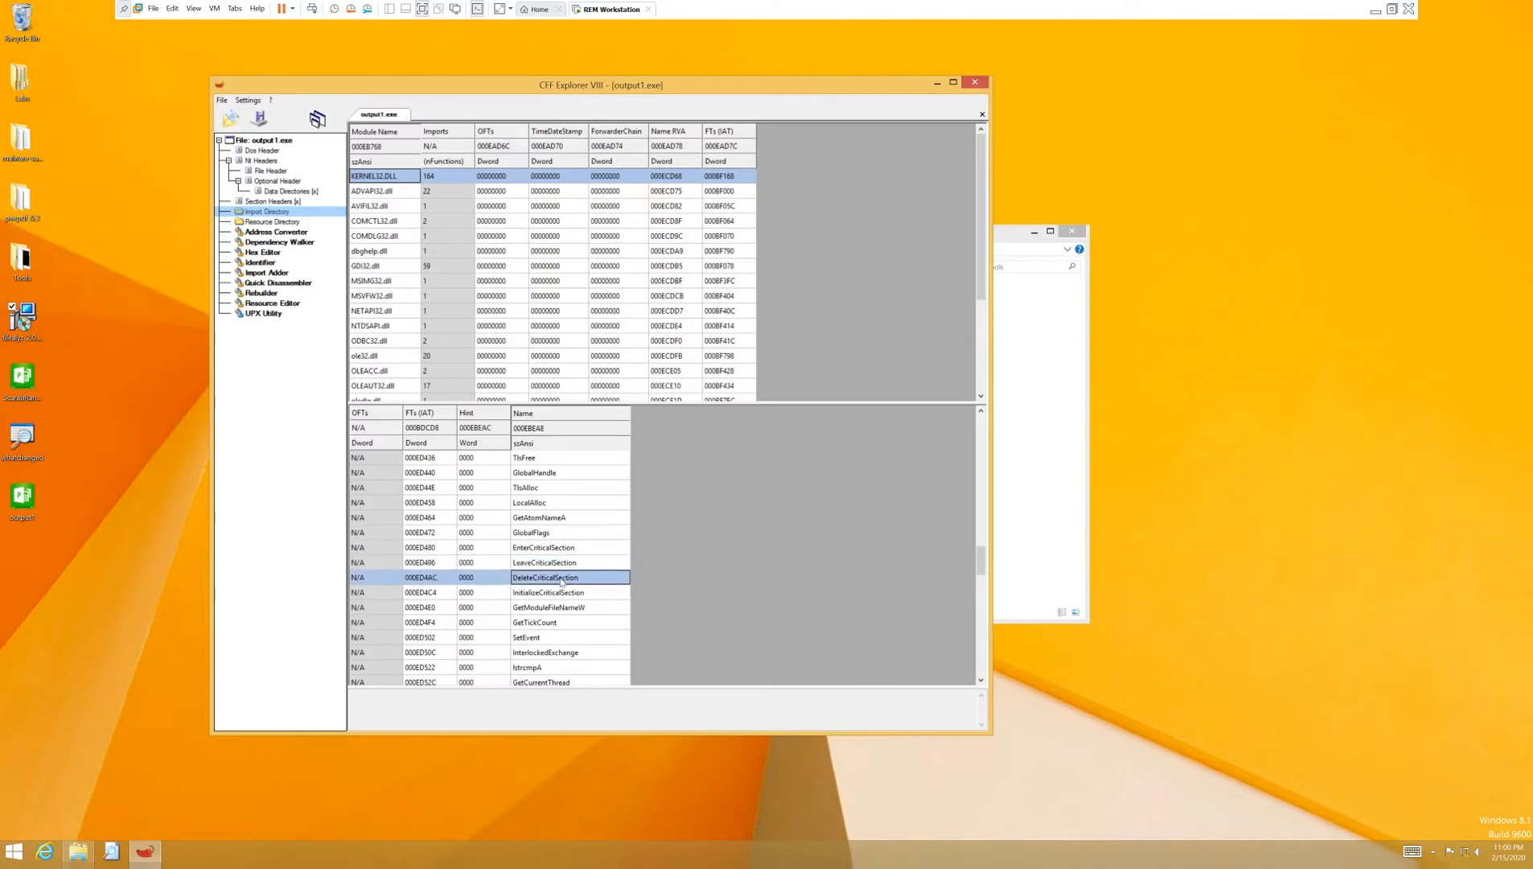
click(565, 595)
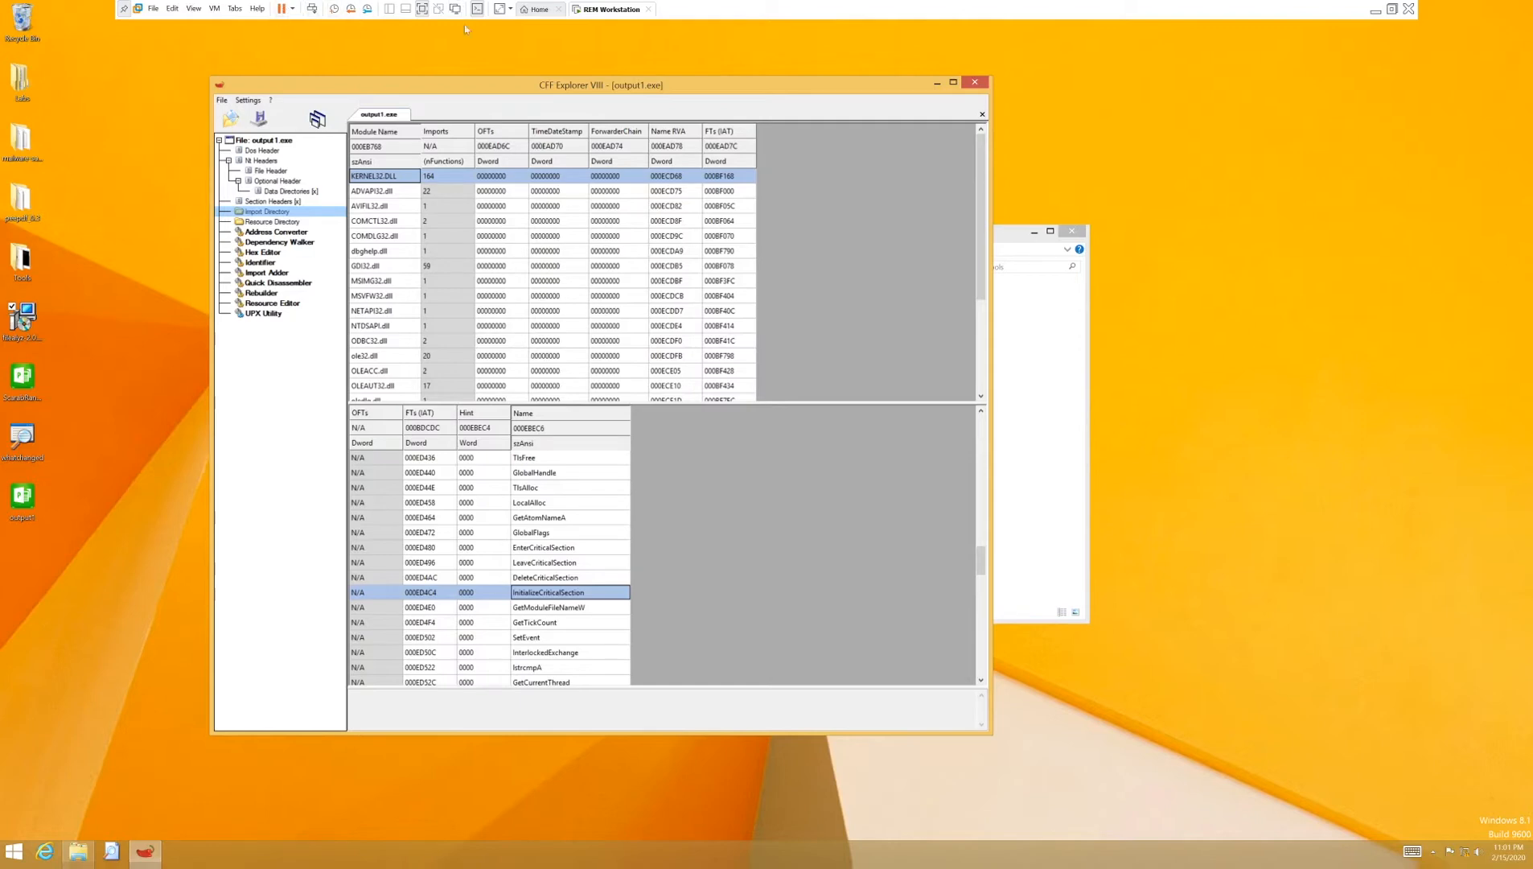
Step: Examine the registry and file security functions imported from ADVAPI32.dll, including RegDeleteValueA, SetFileSecurityA and GetFileSecurityA
click(376, 190)
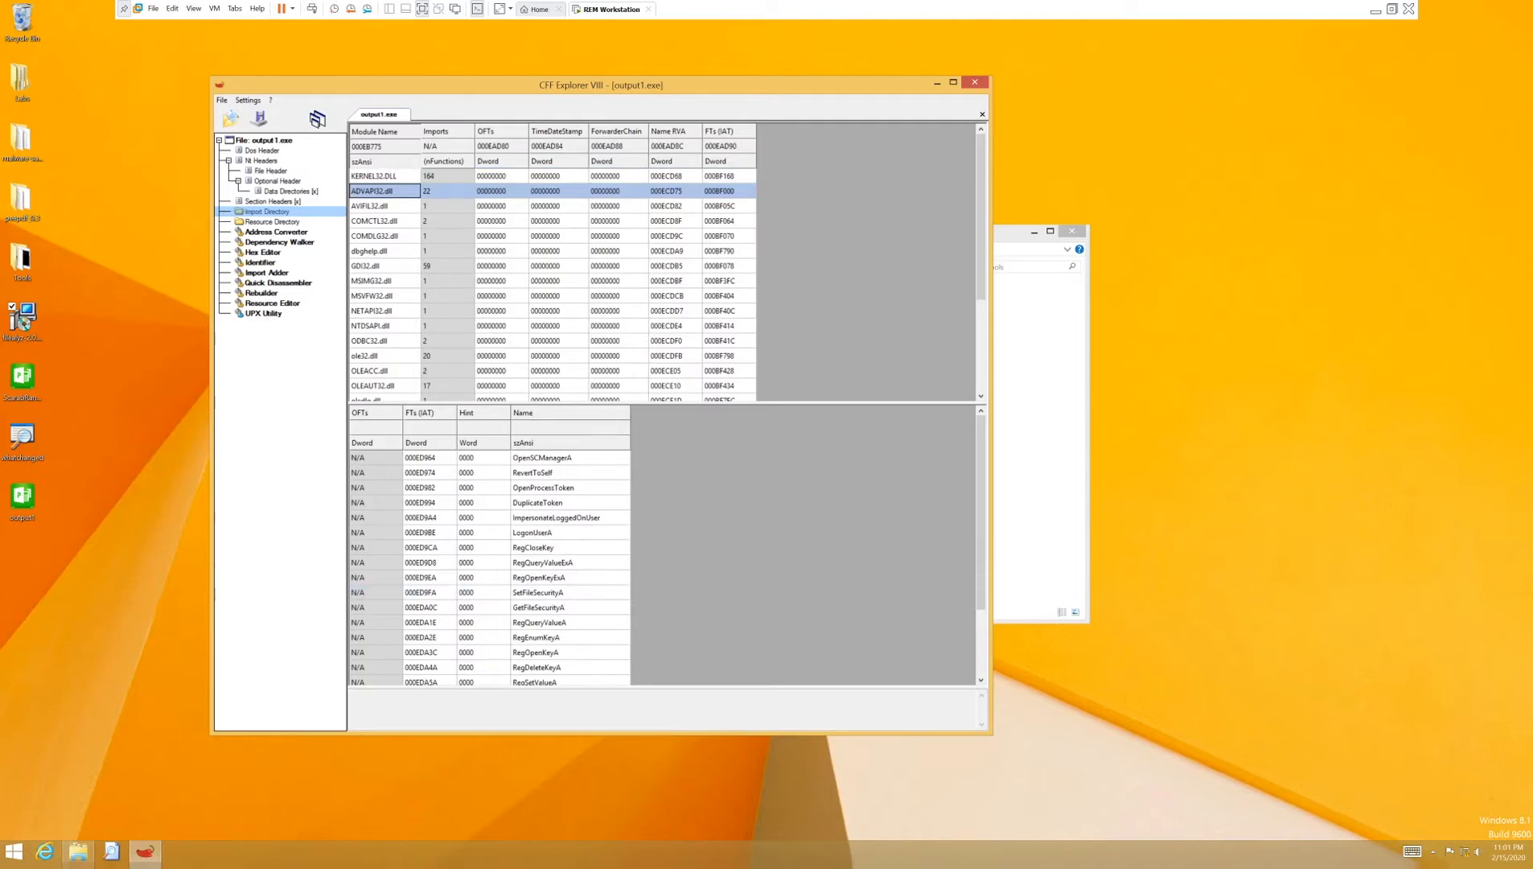
scroll(681, 520, down, 1)
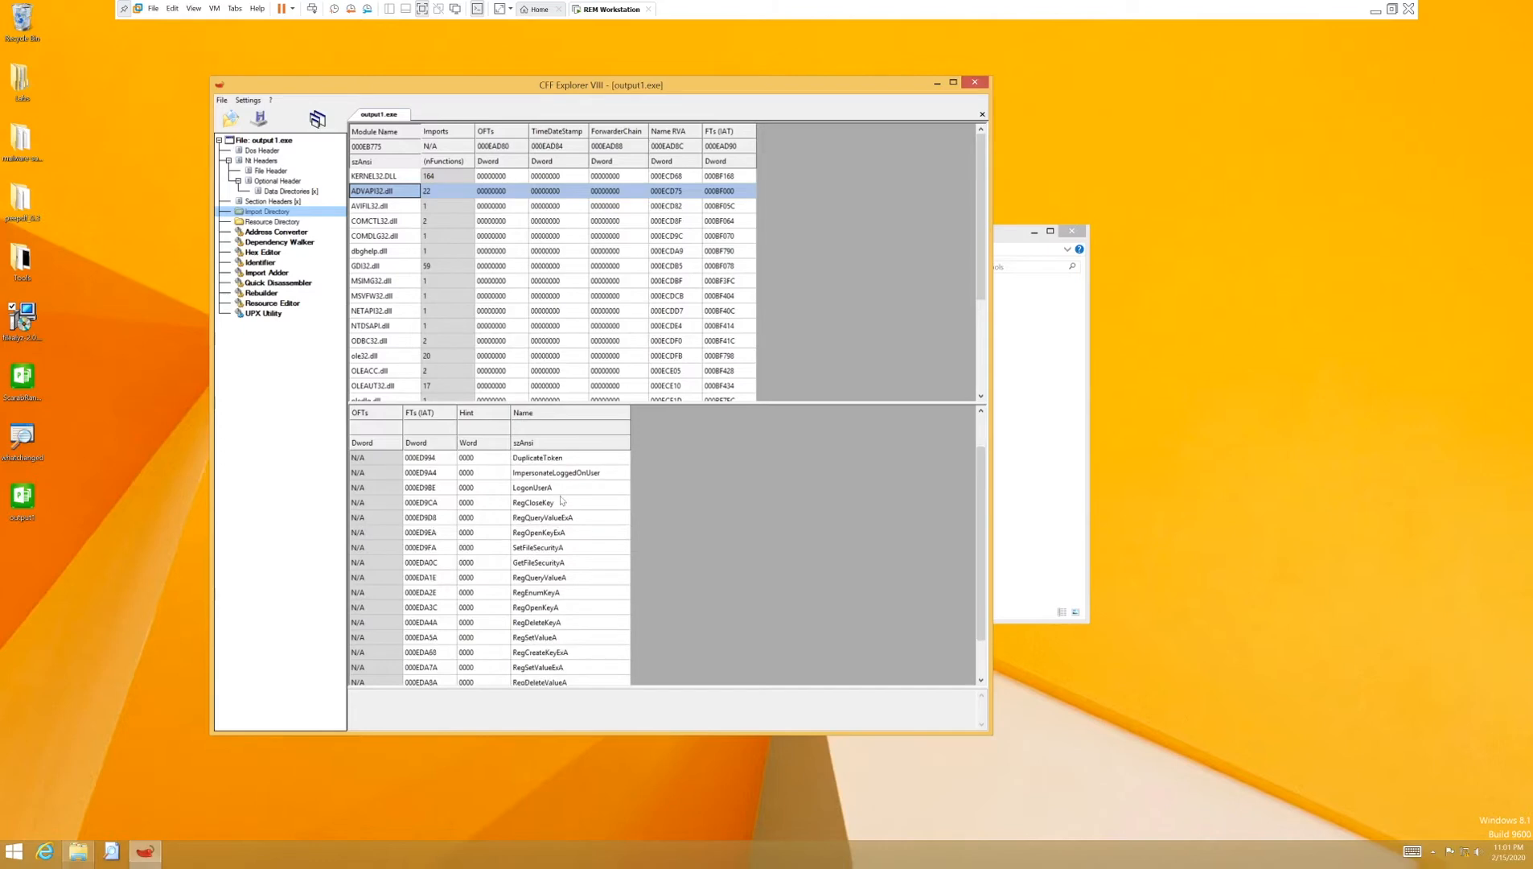
scroll(563, 653, down, 1)
scroll(563, 660, up, 1)
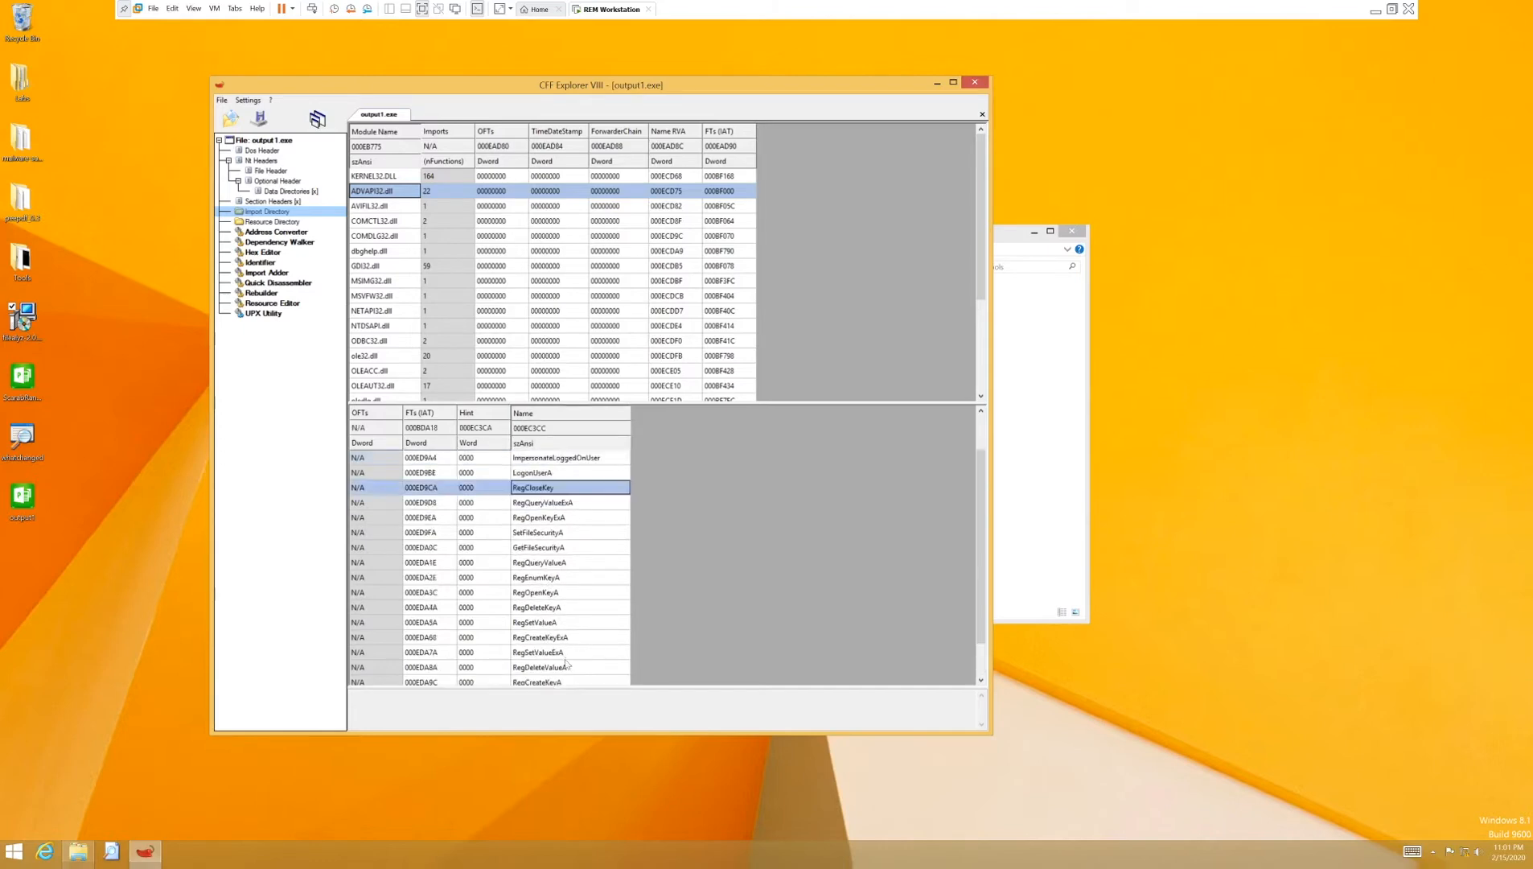
click(560, 667)
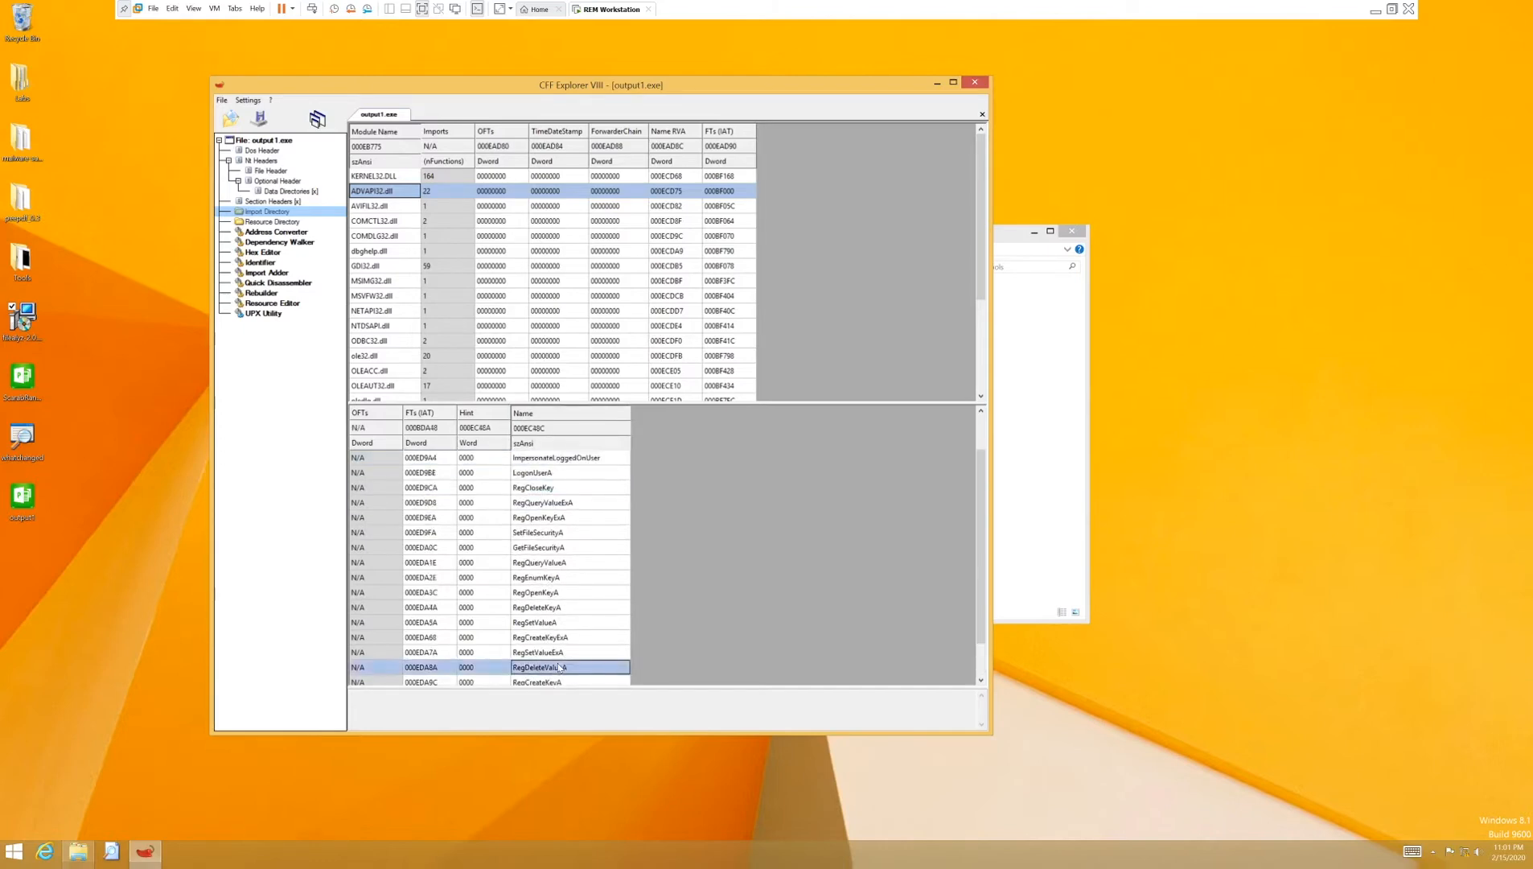
click(565, 491)
click(568, 503)
click(571, 517)
click(574, 533)
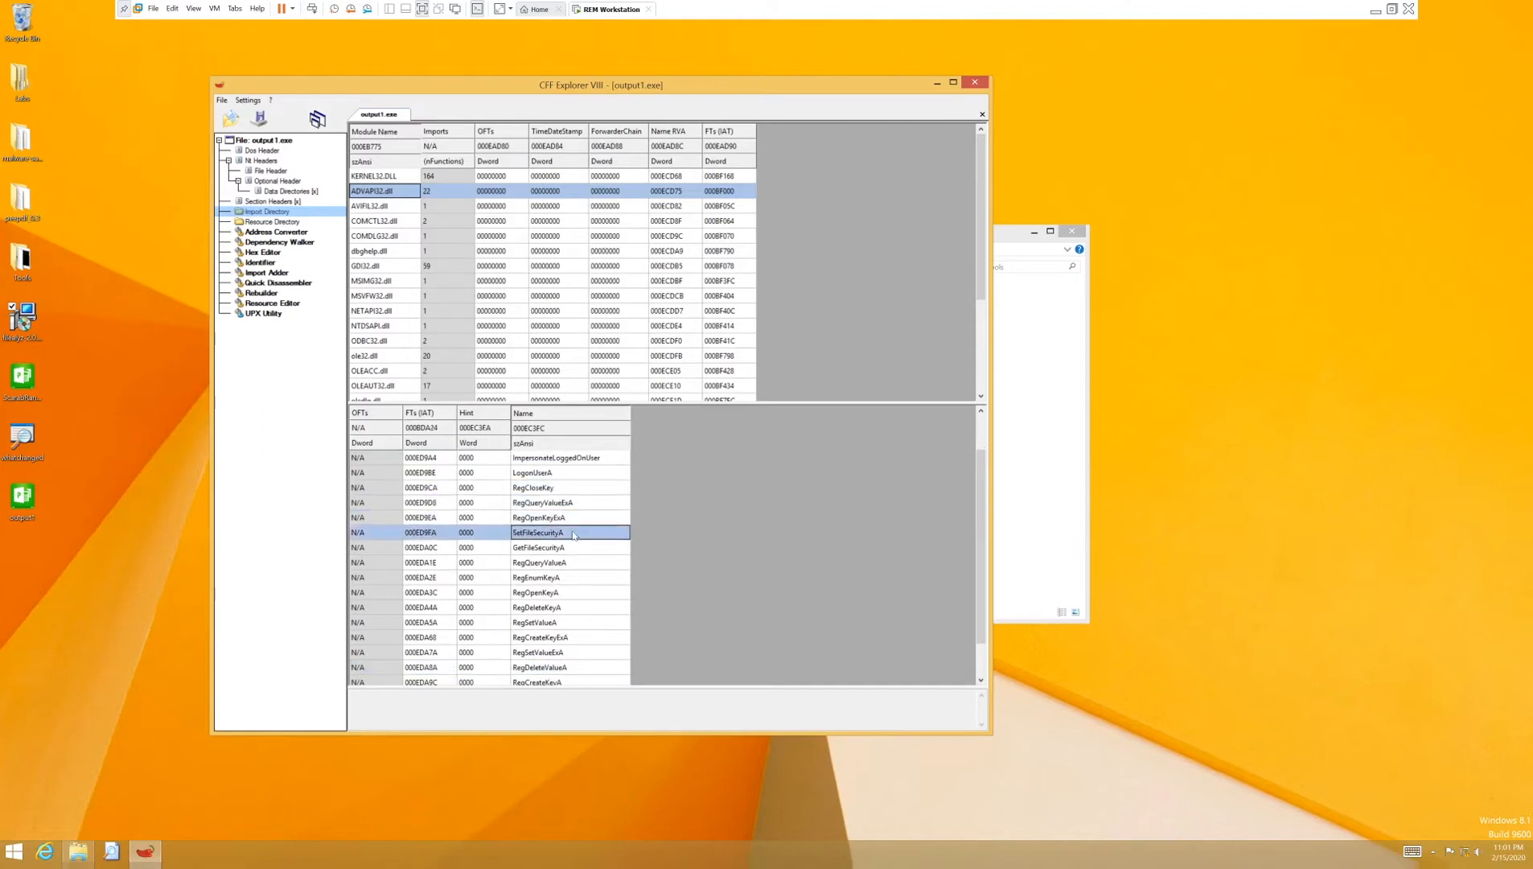
click(577, 547)
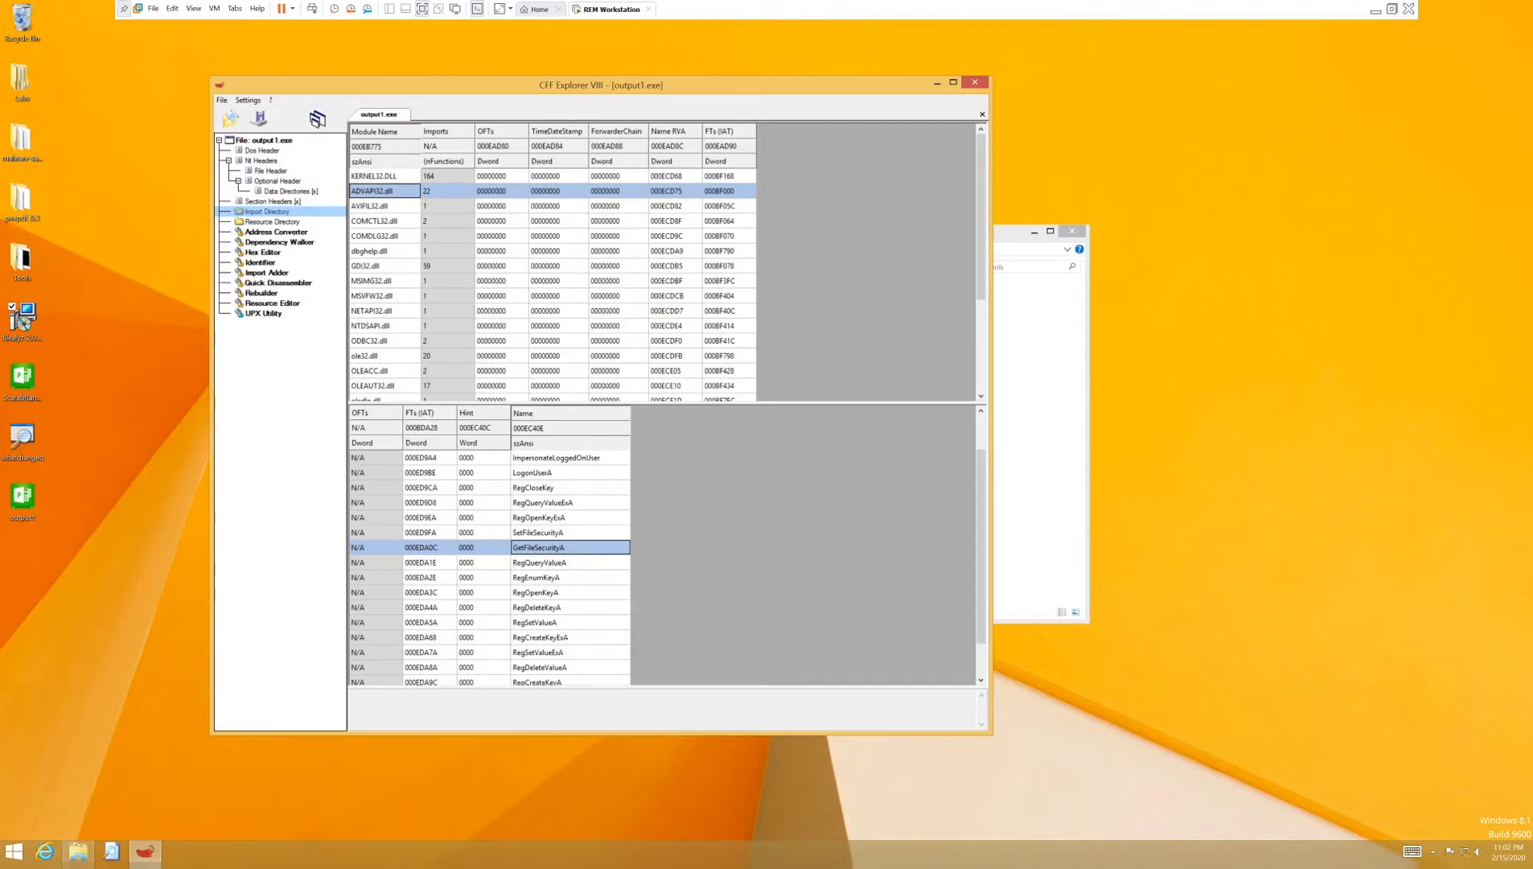
scroll(400, 270, down, 1)
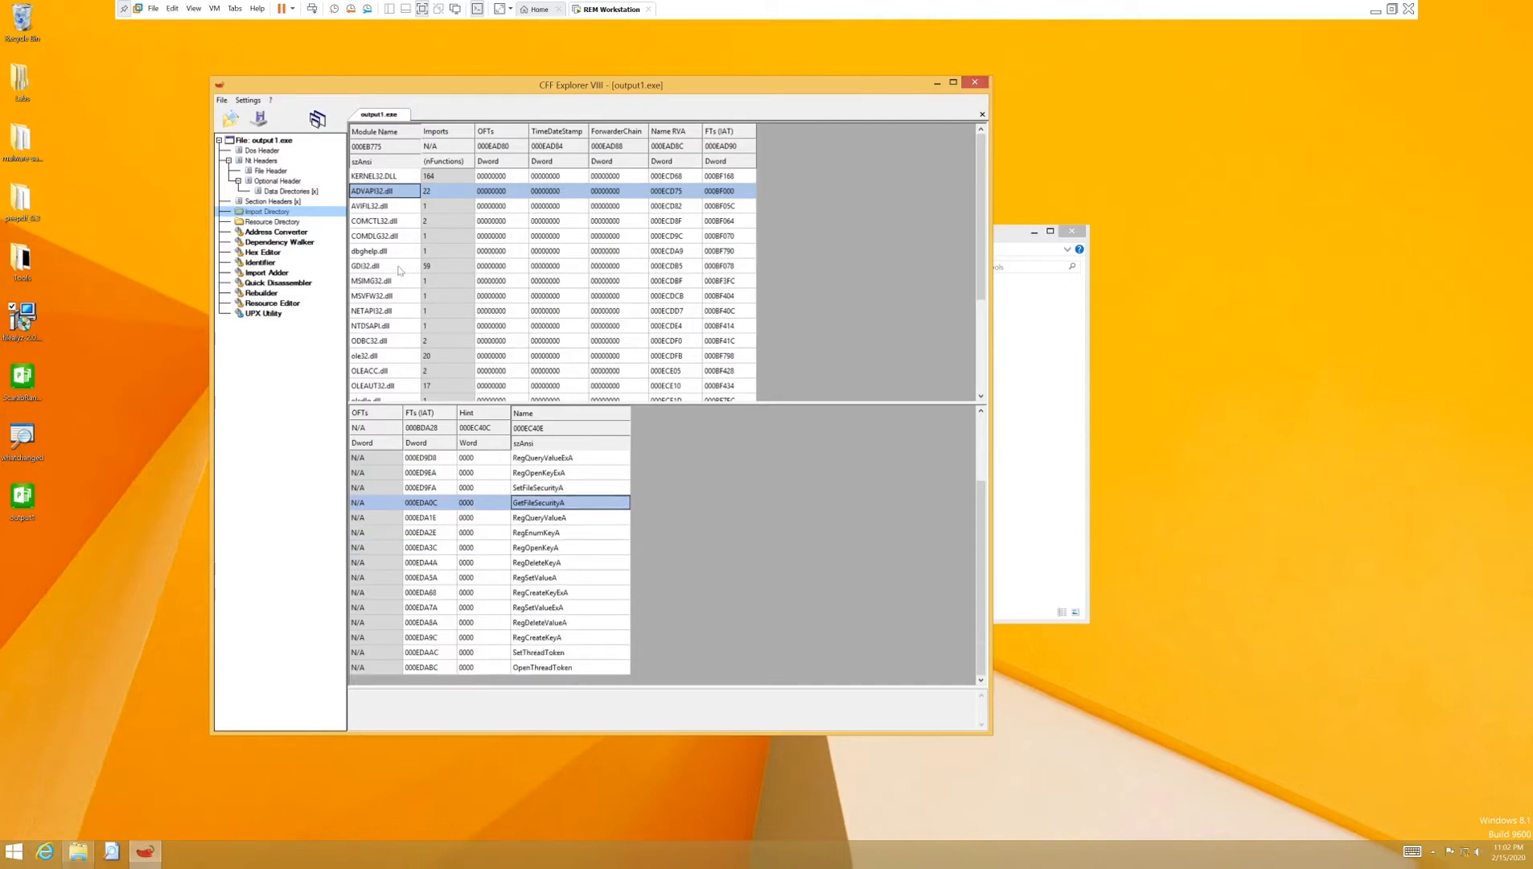
Step: Check the functions imported from dbghelp.dll and USER32.dll, including GetCapture, and close CFF Explorer
click(523, 256)
scroll(524, 257, down, 3)
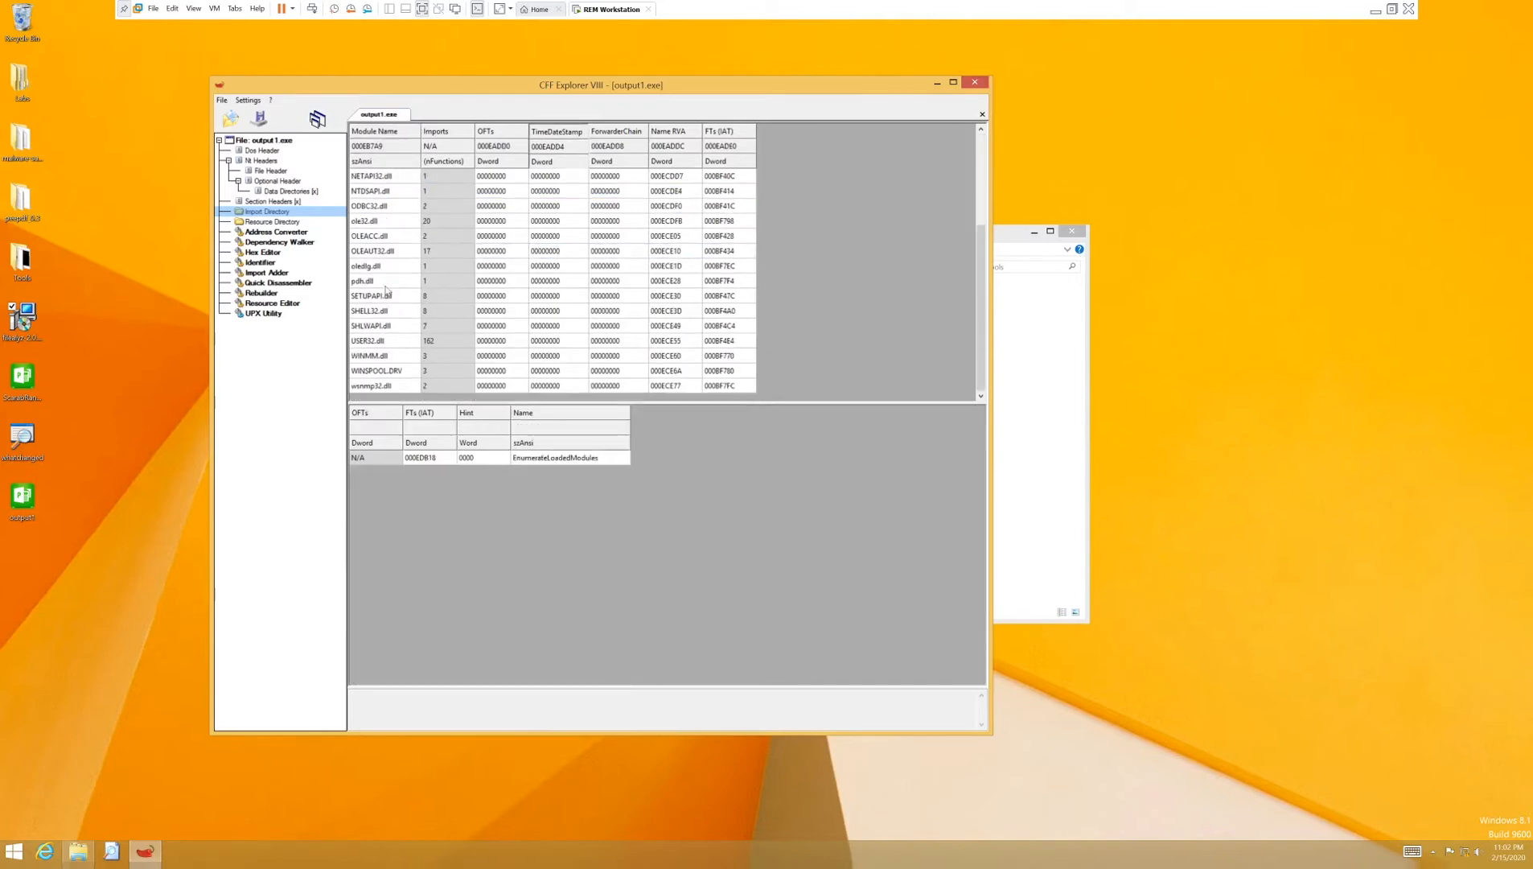
click(385, 340)
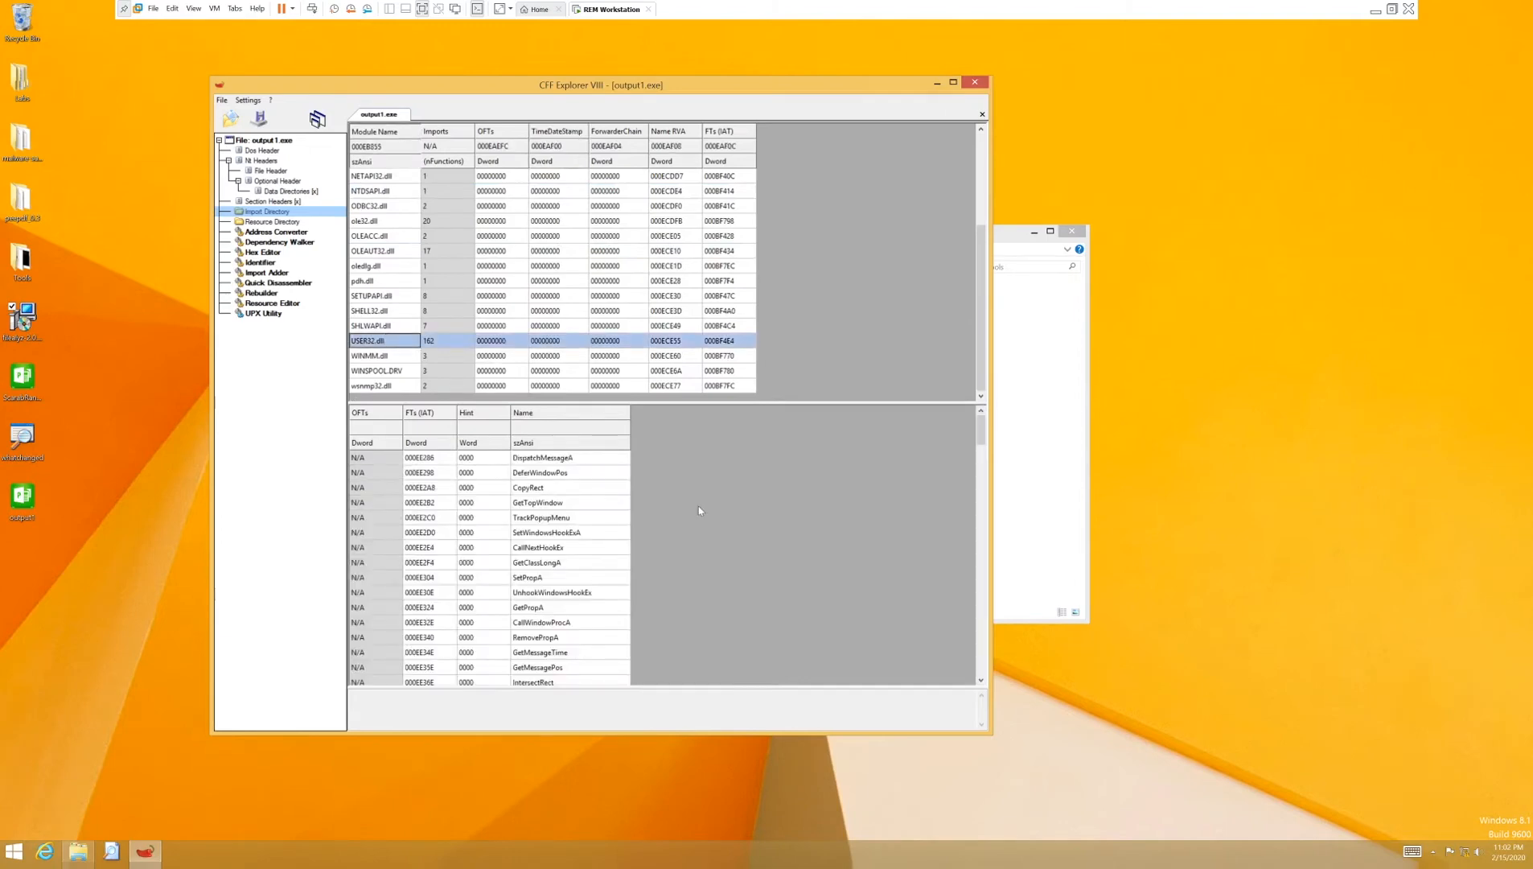
scroll(628, 533, down, 6)
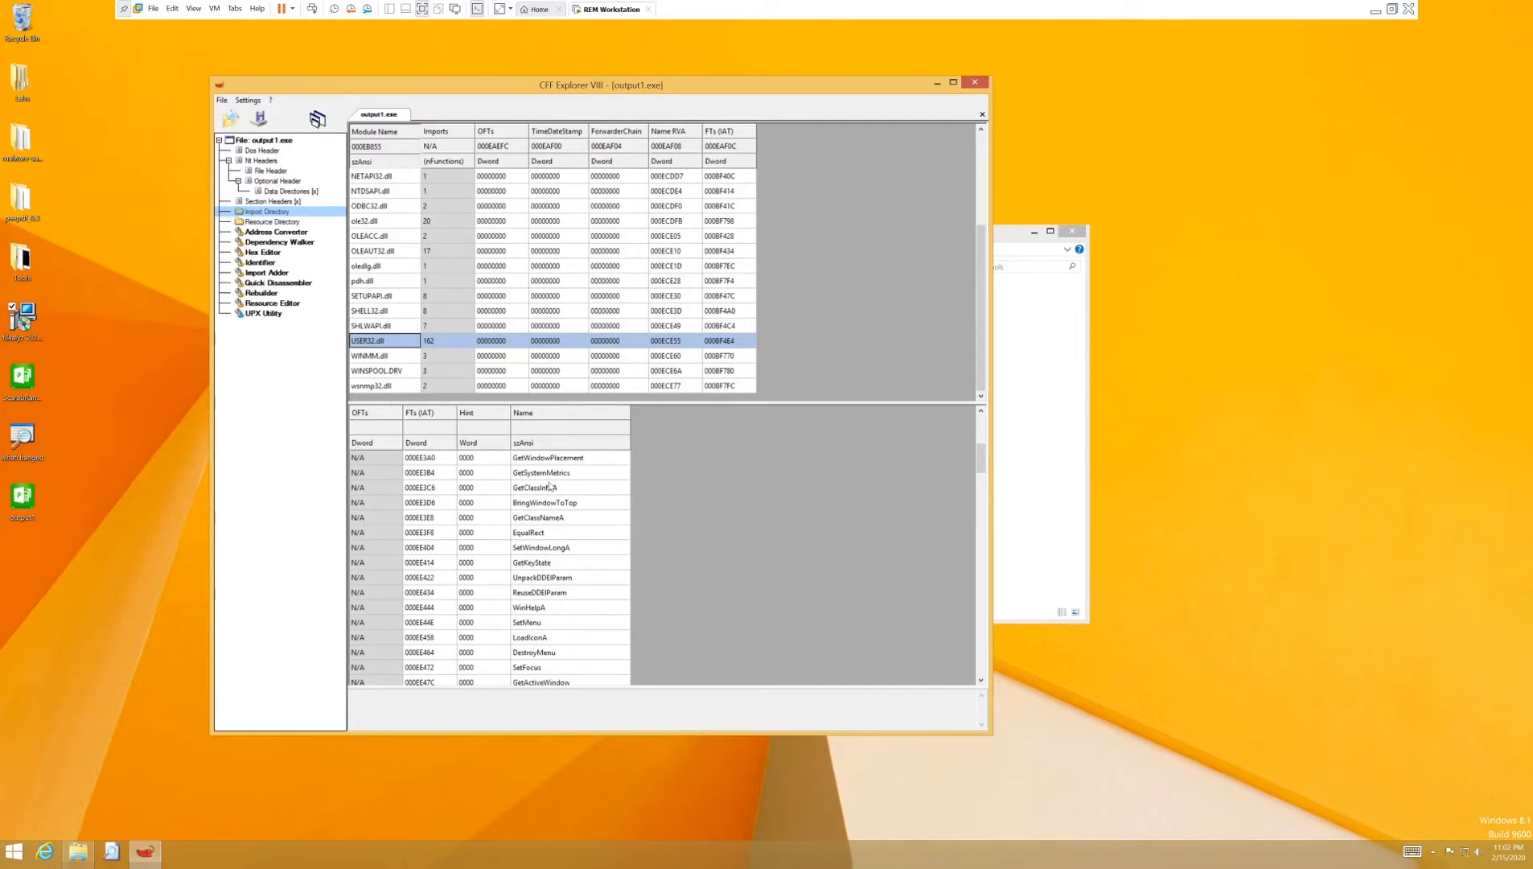
scroll(571, 496, up, 2)
scroll(572, 494, up, 3)
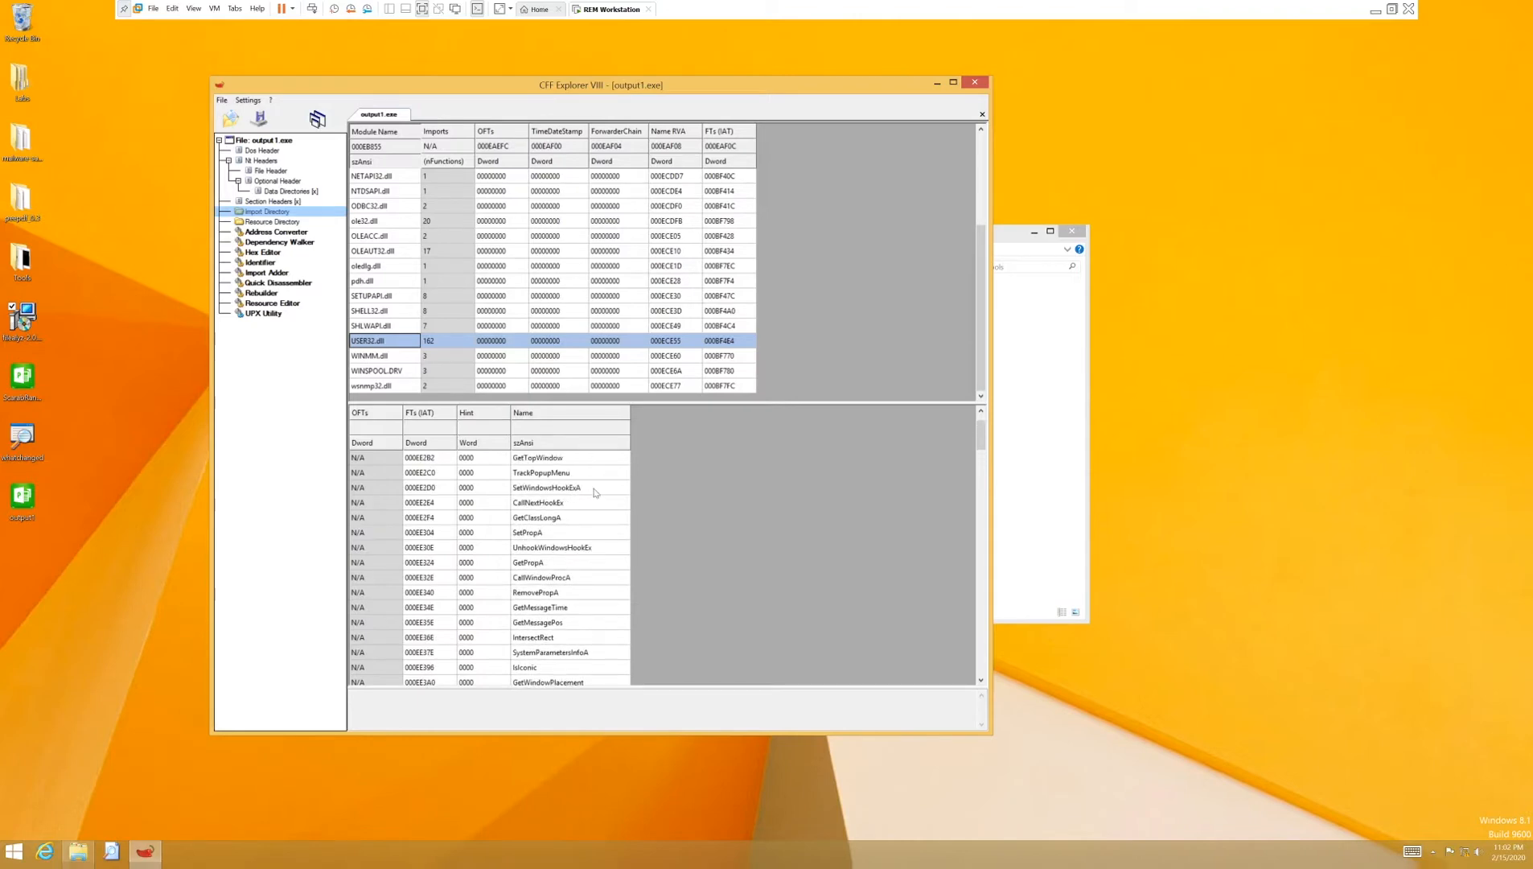
scroll(522, 532, down, 6)
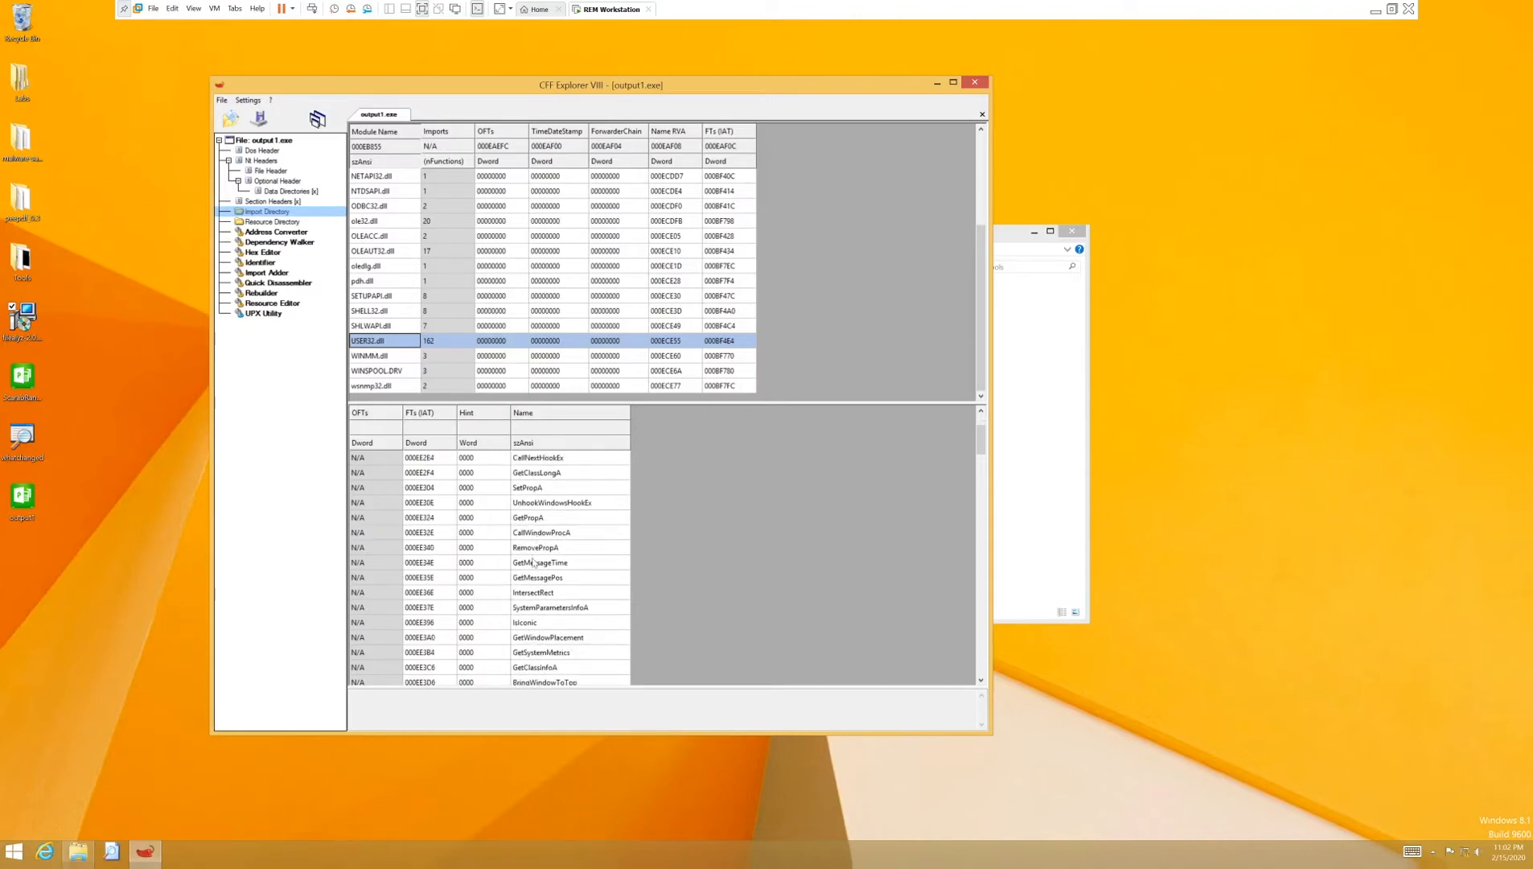
scroll(544, 589, down, 2)
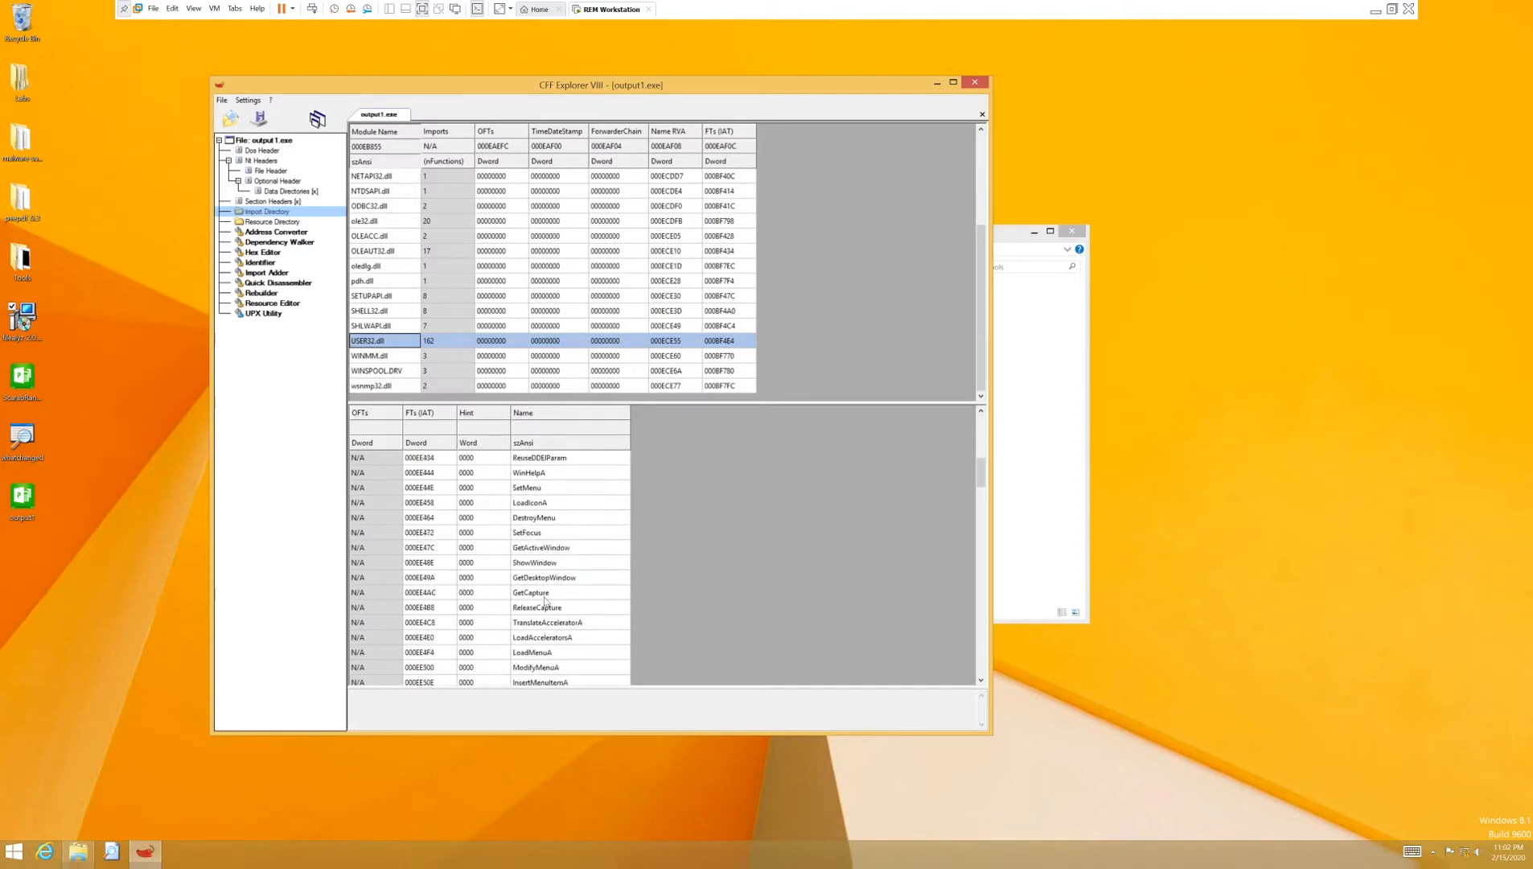
click(546, 594)
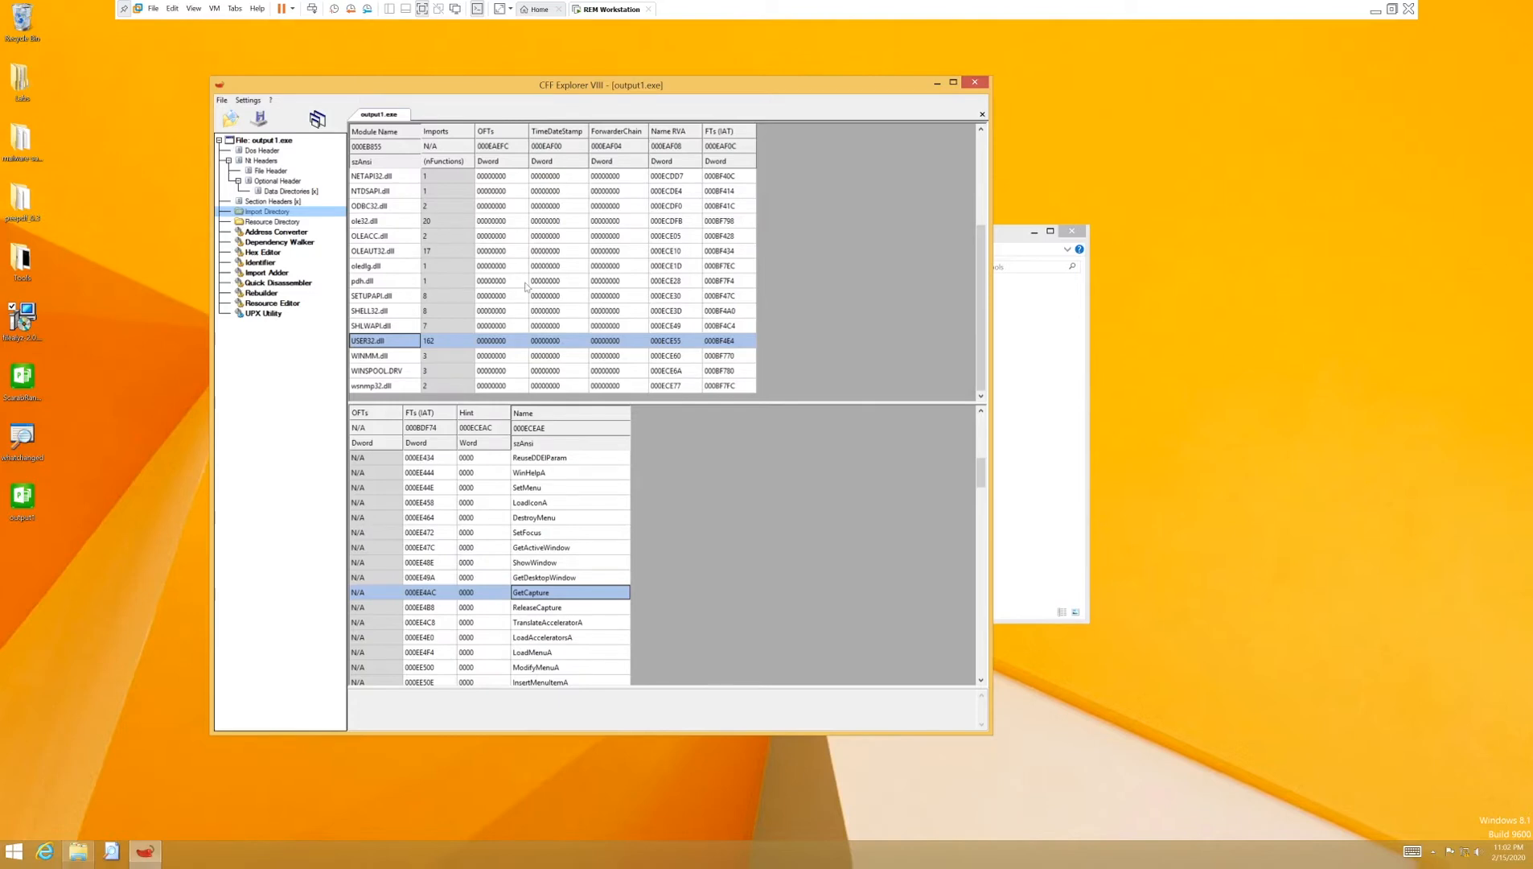
click(973, 83)
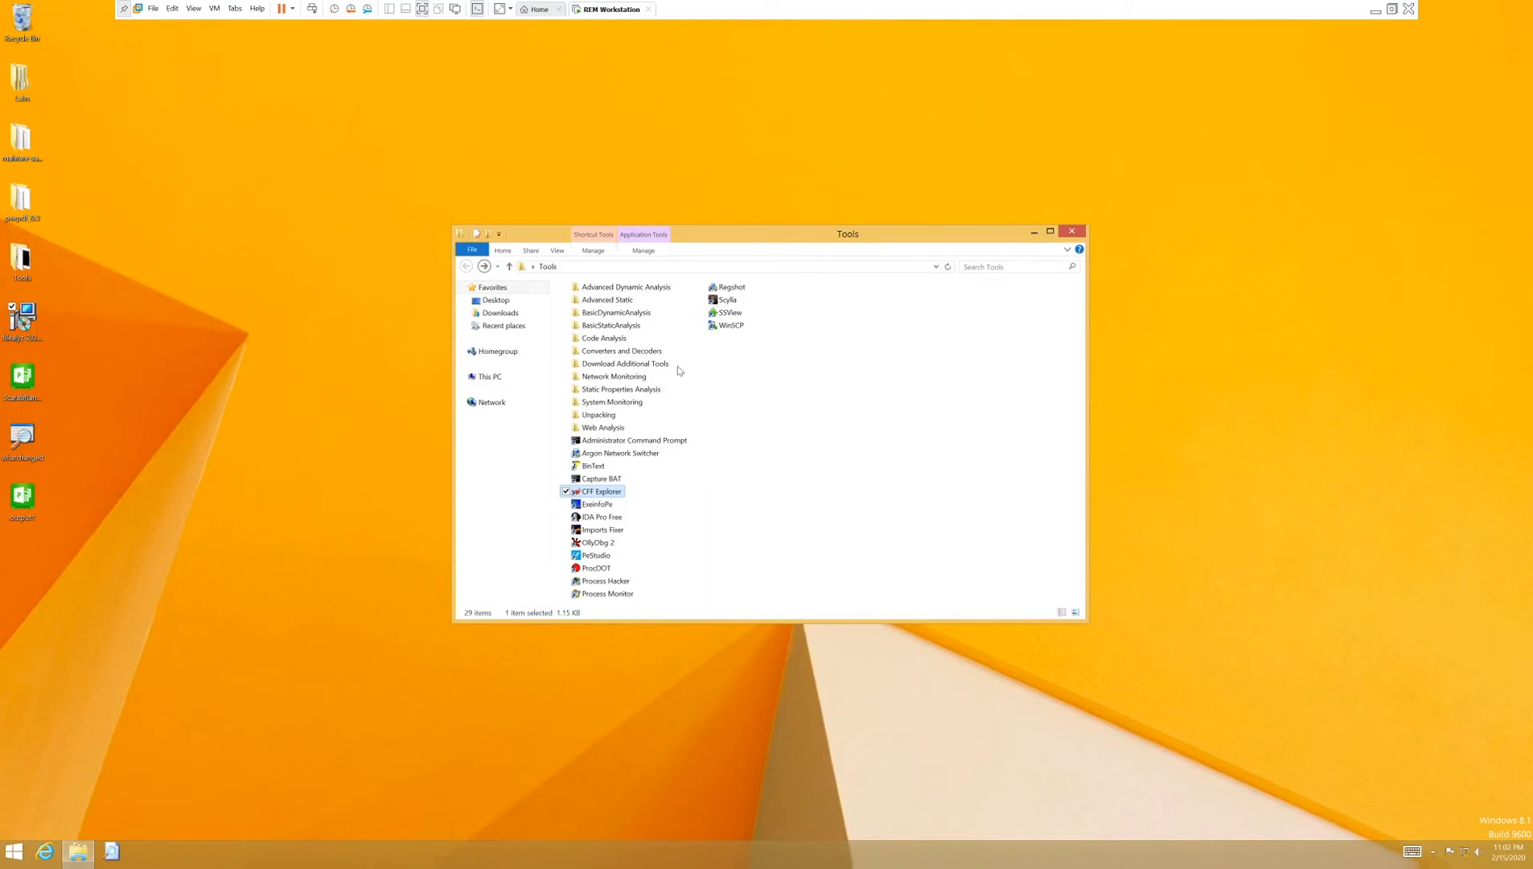
Step: Launch Dependency Walker from the depends folder in BasicStaticAnalysis, load output1 from the desktop and dismiss the error notice
double_click(613, 324)
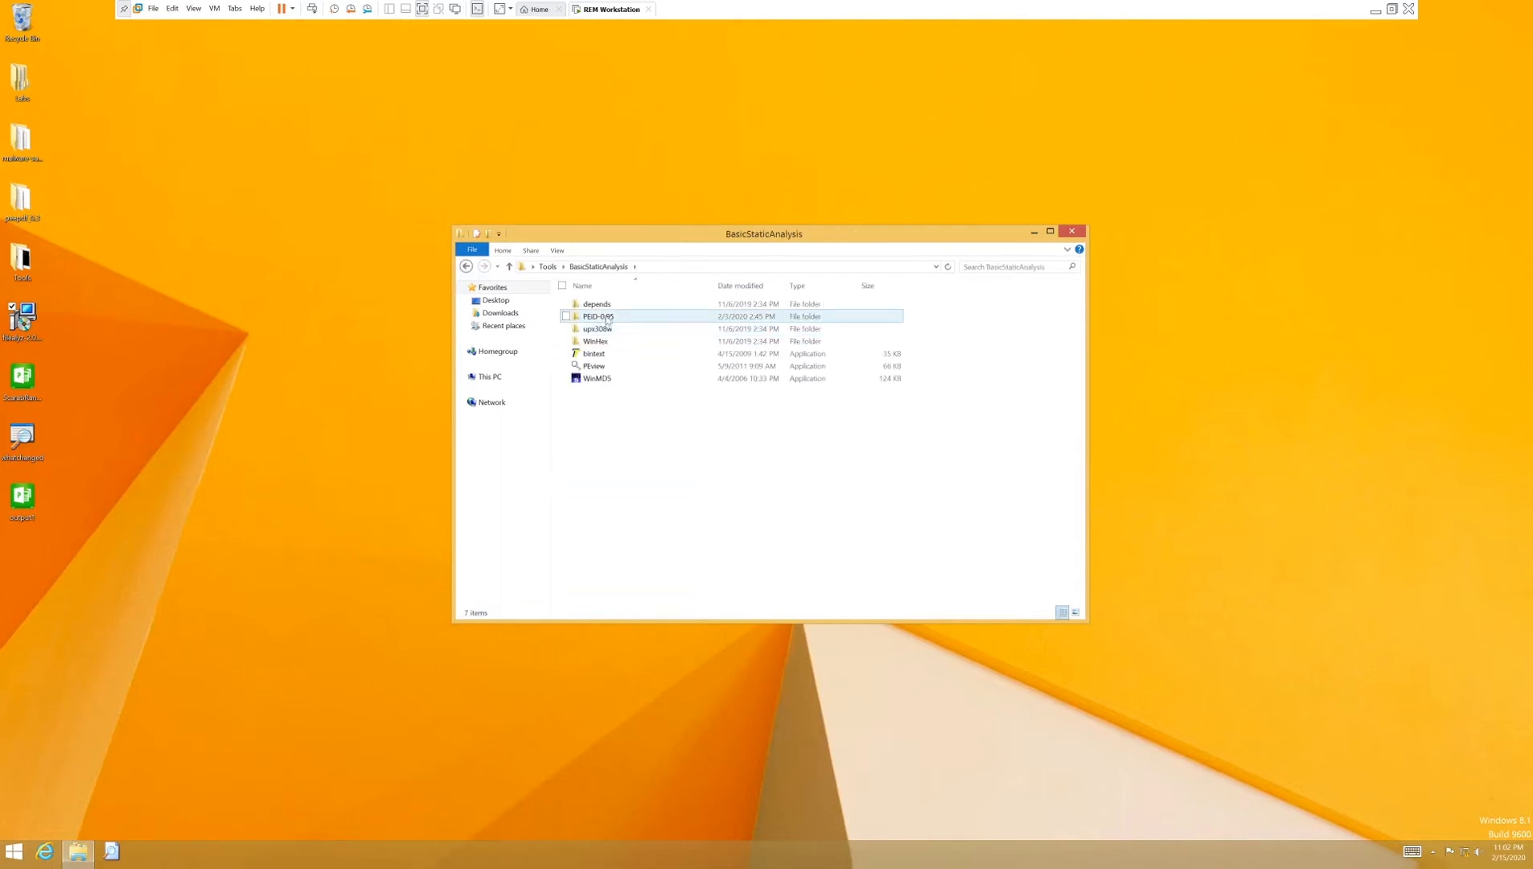
double_click(599, 304)
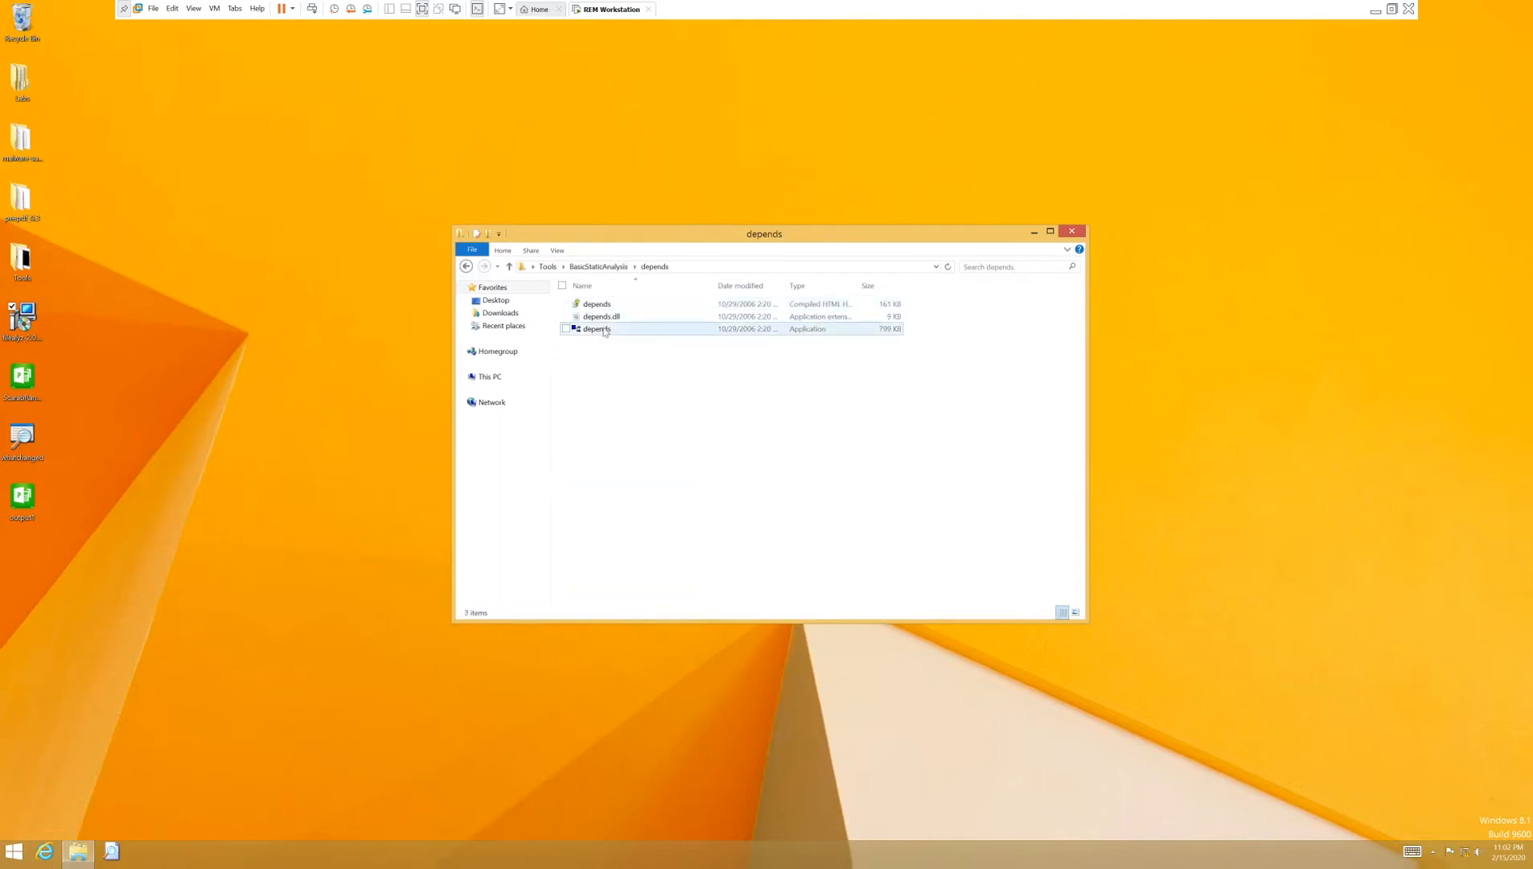
double_click(604, 329)
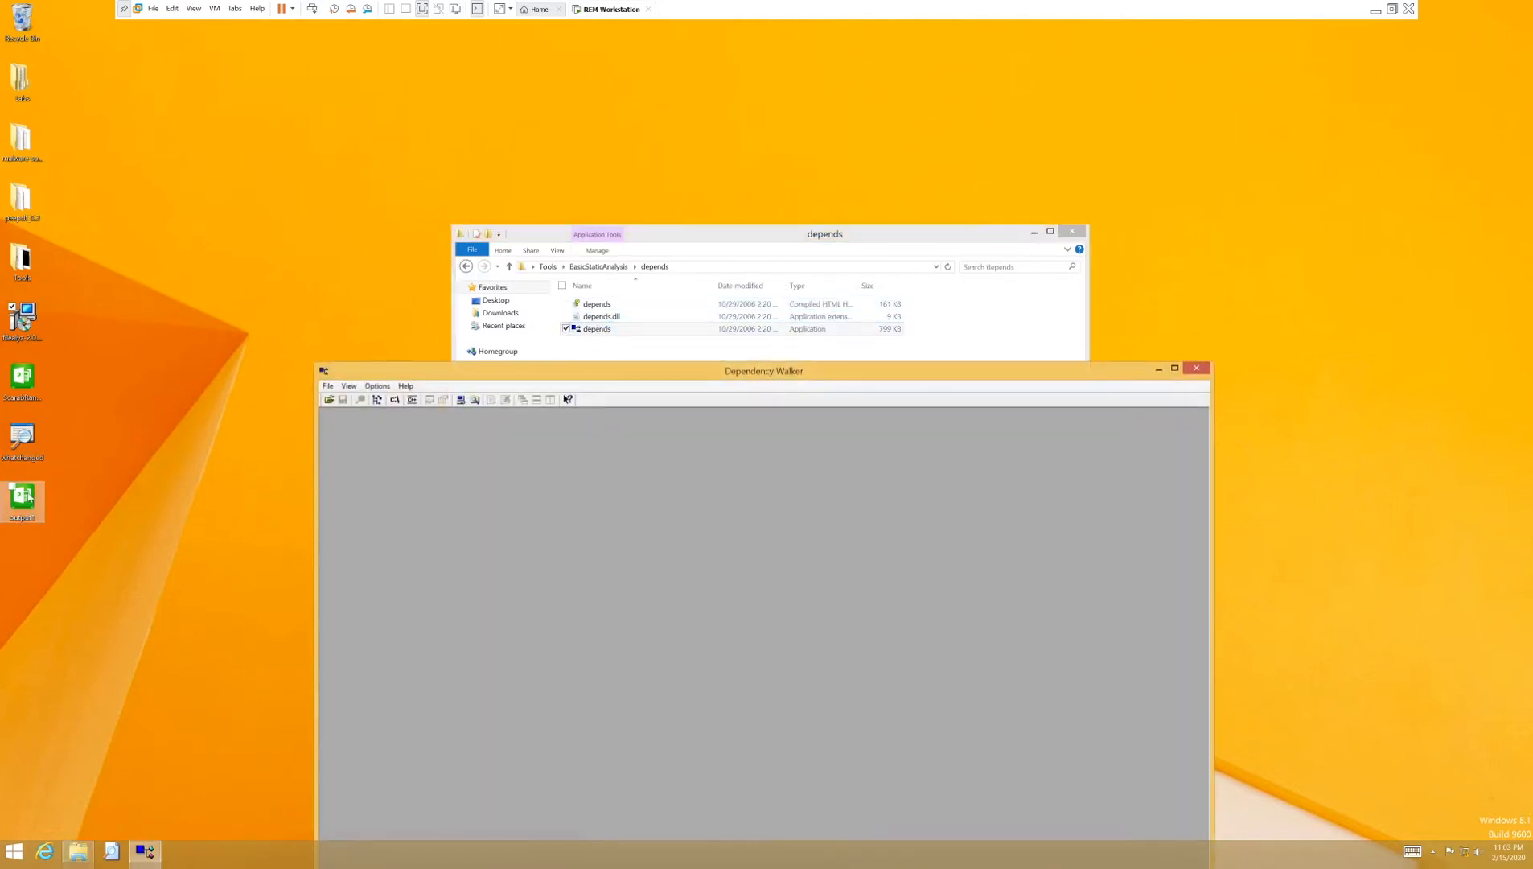
click(443, 353)
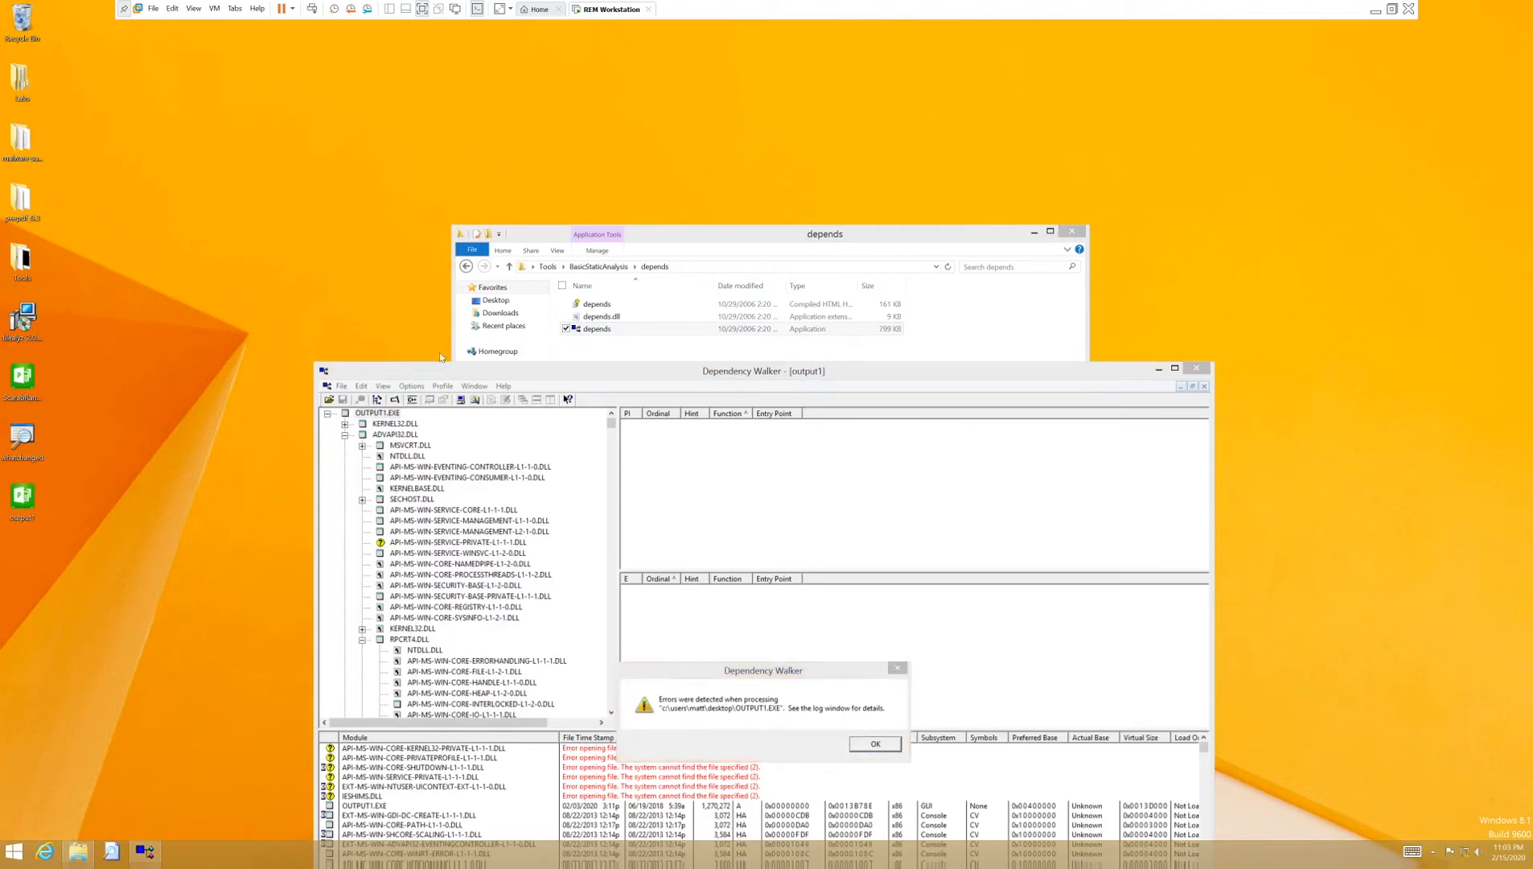
click(875, 744)
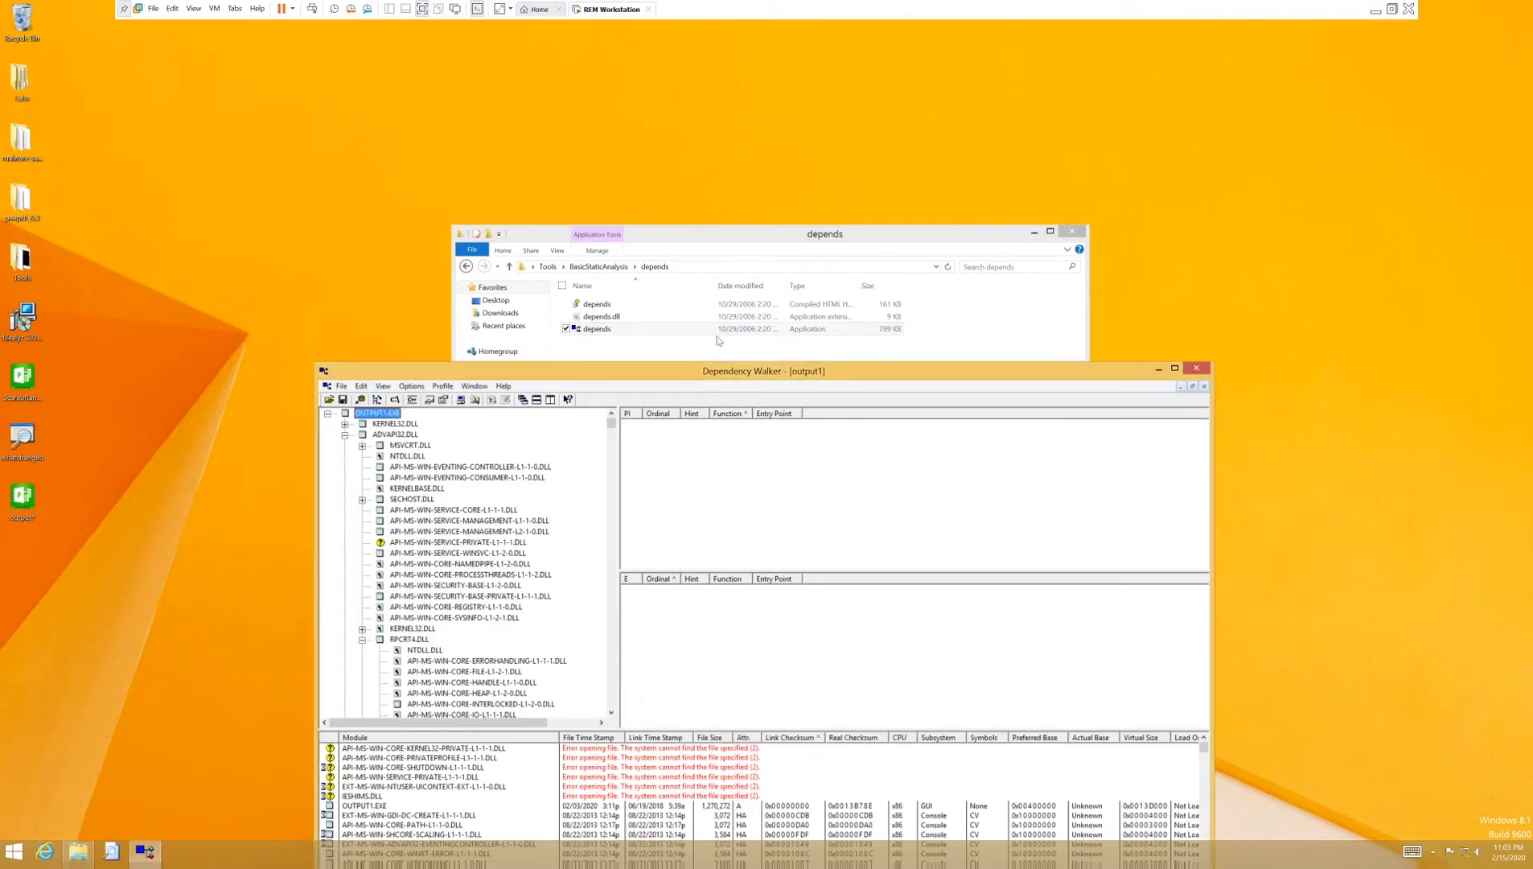
Step: Examine the functions under API-MS-WIN-SERVICE-WINSVC-L1-2-0.DLL and the neighbouring ADVAPI32.DLL dependencies in the module tree
drag(715, 371, 688, 123)
click(378, 306)
scroll(378, 310, down, 1)
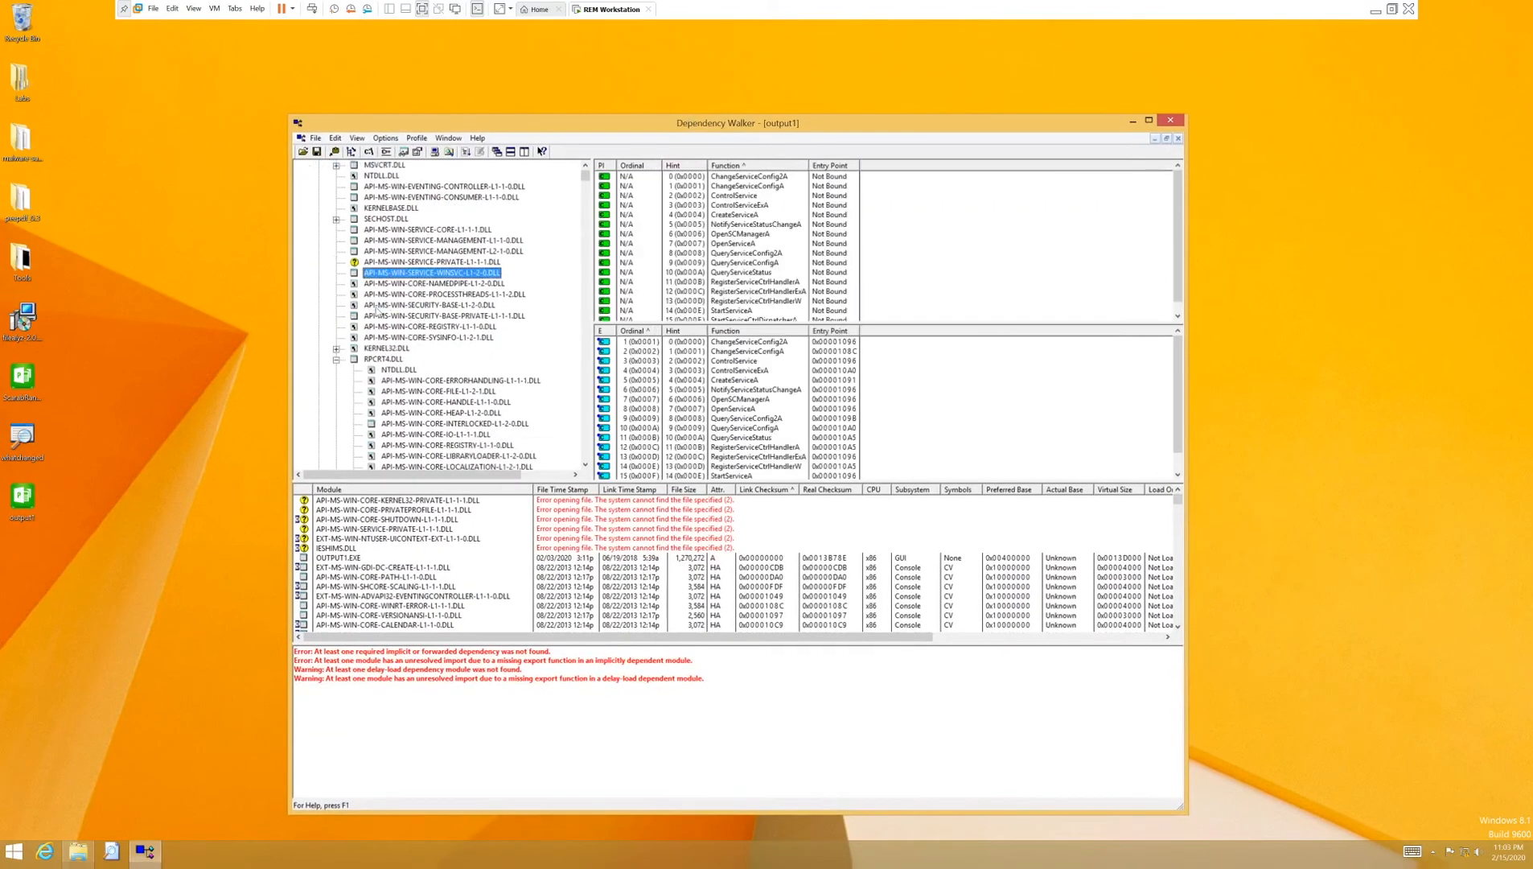
scroll(378, 309, down, 4)
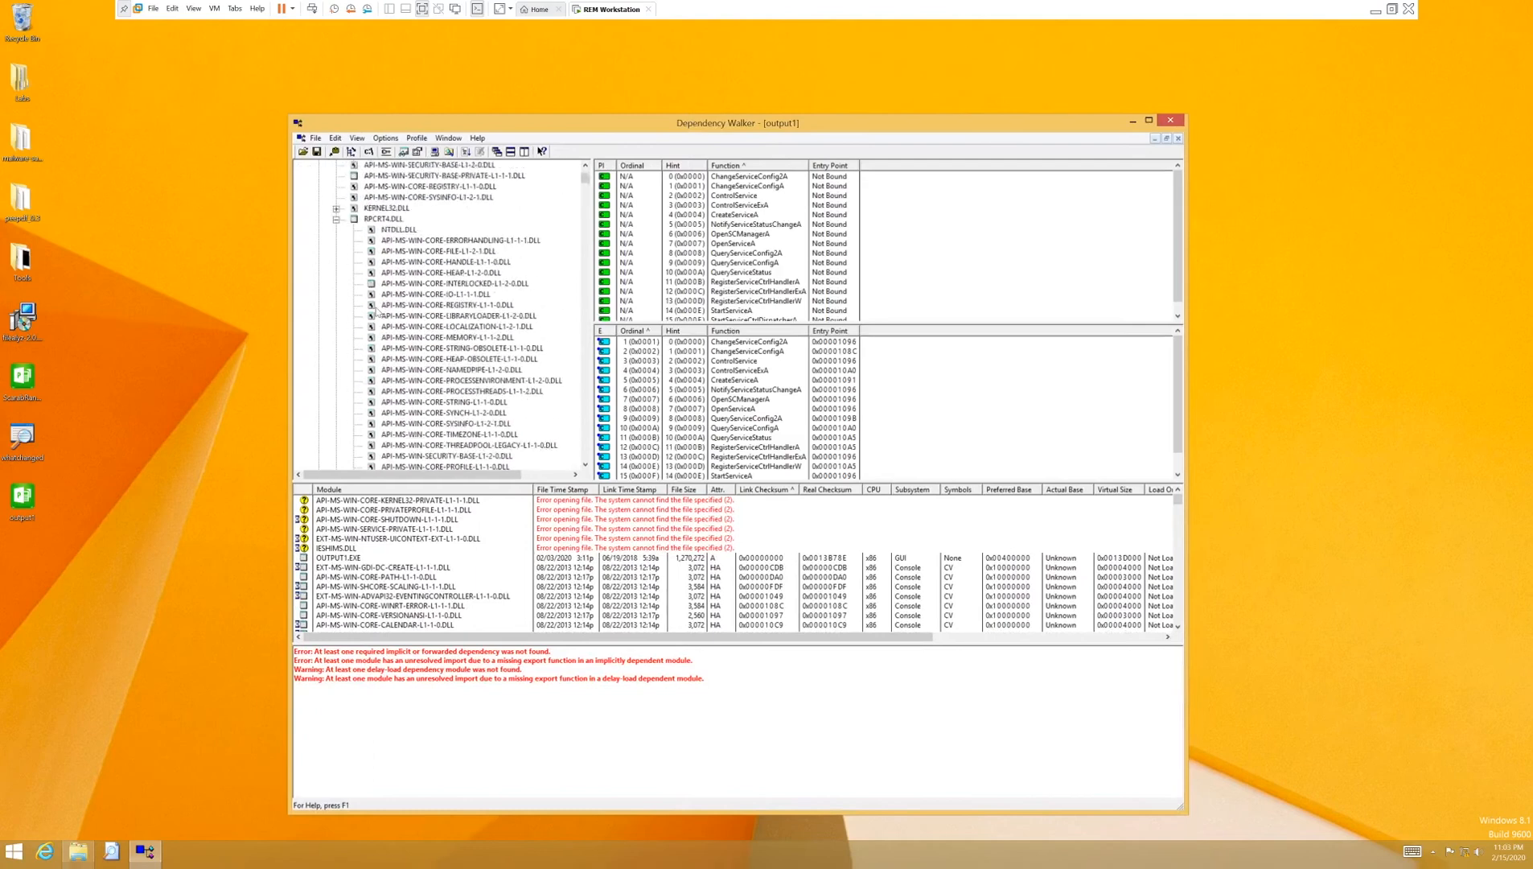
scroll(374, 313, up, 5)
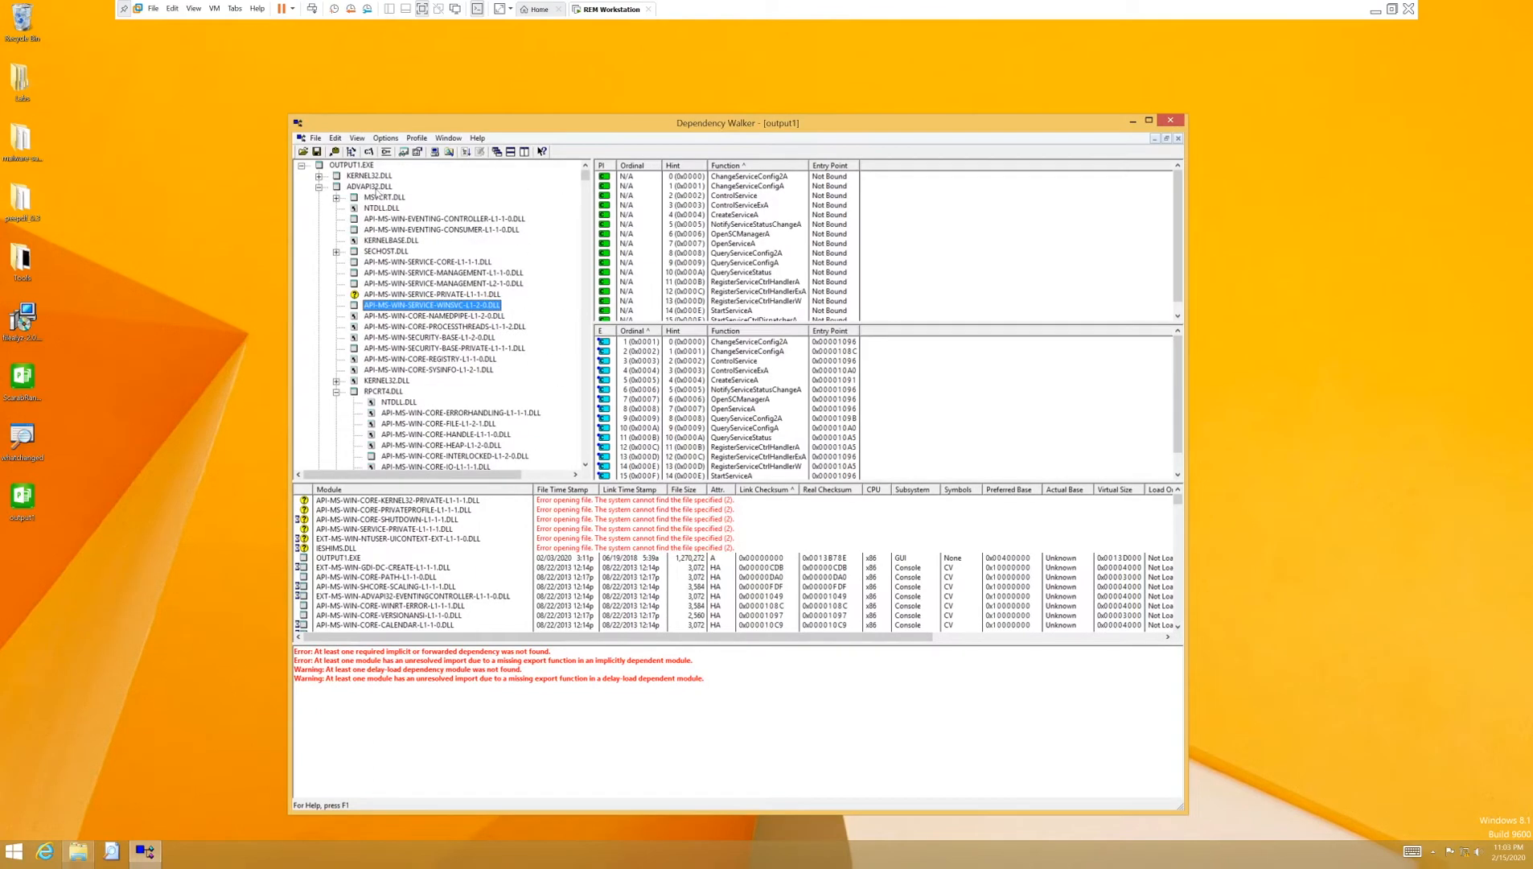
Step: Look further through the module tree and inspect the functions used from CRYPT32.DLL, CRYPTBASE.DLL and SSPICLI.DLL
scroll(375, 241, down, 12)
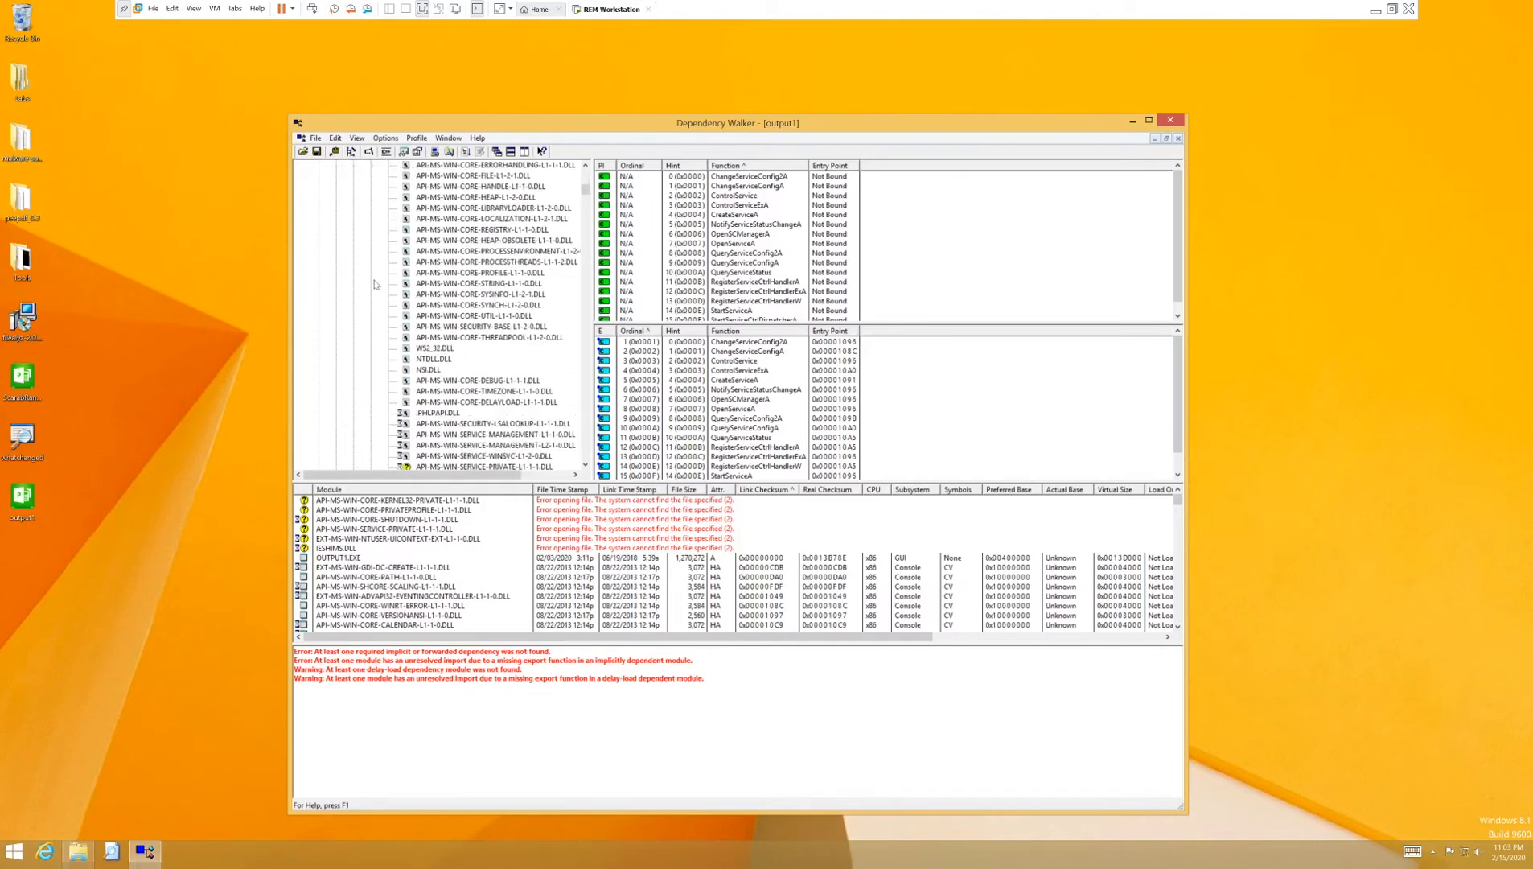
scroll(374, 284, down, 10)
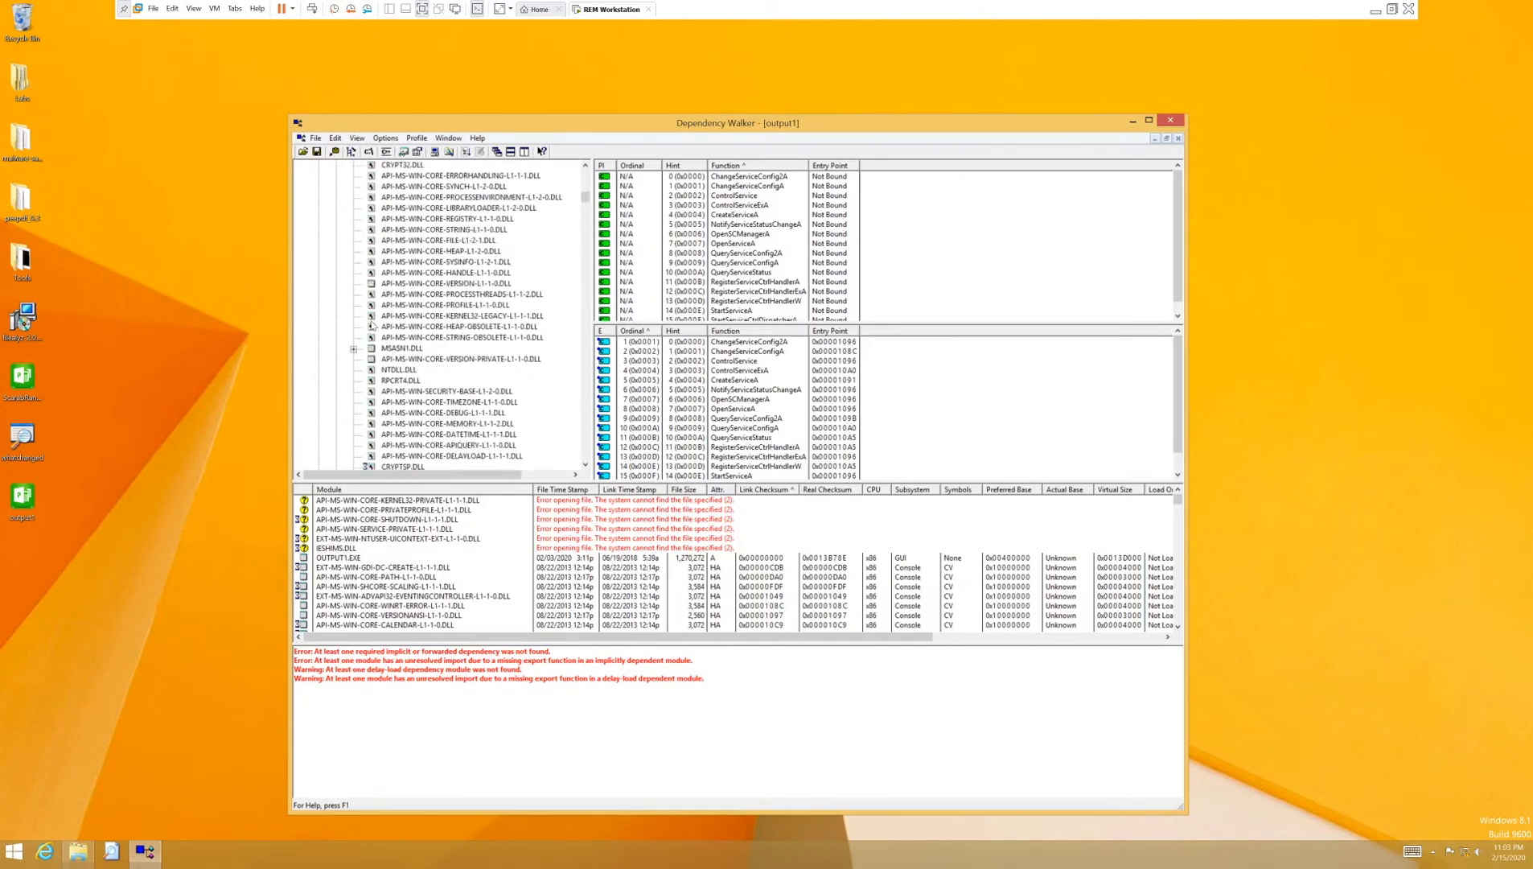
scroll(373, 325, down, 5)
scroll(372, 325, down, 2)
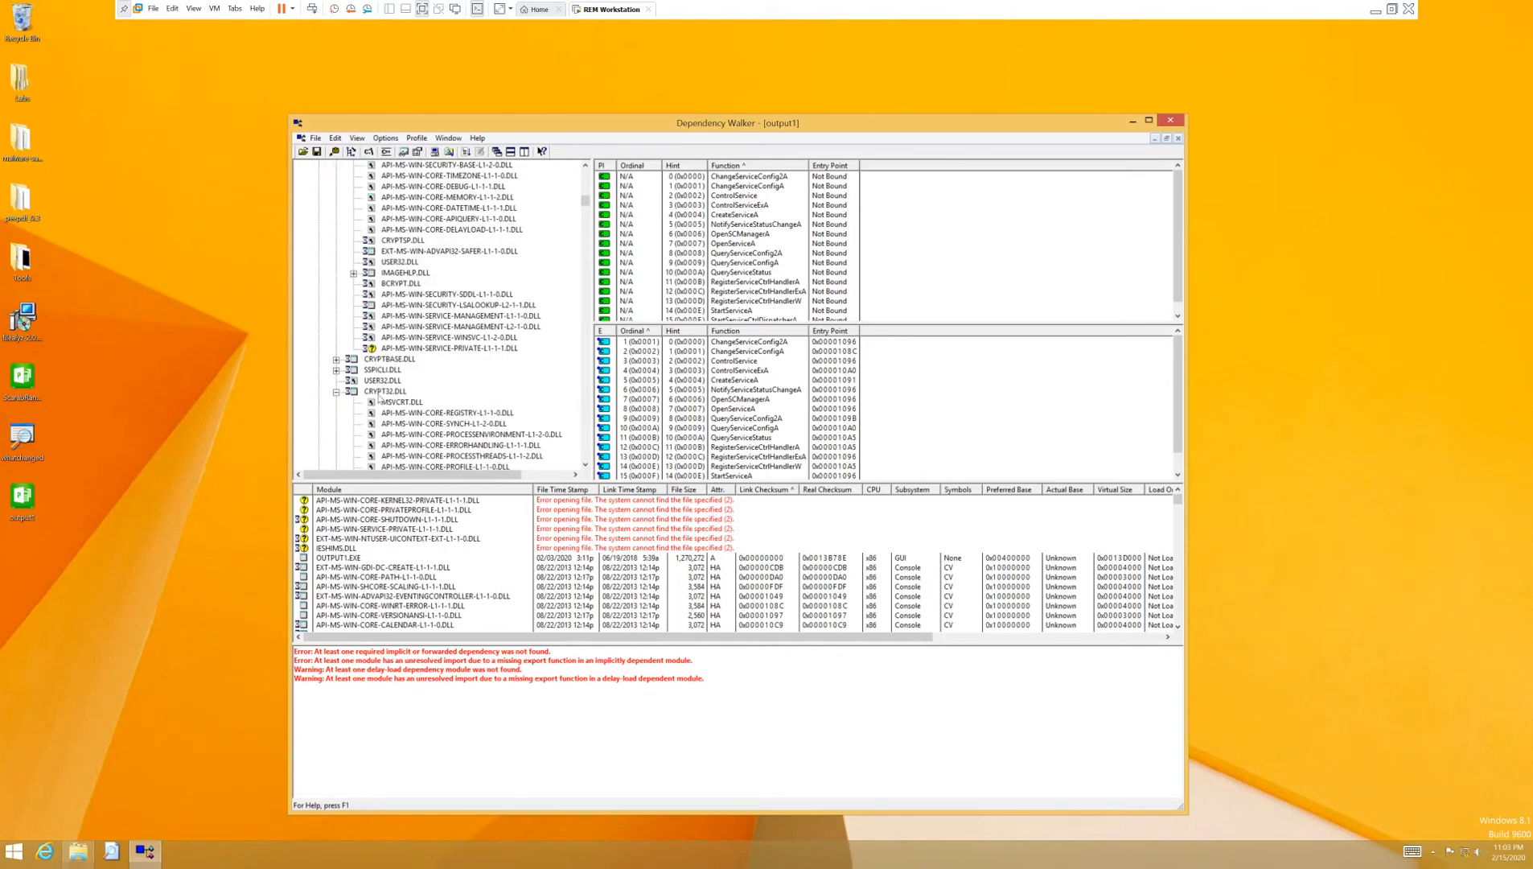
scroll(379, 397, down, 8)
scroll(379, 397, down, 10)
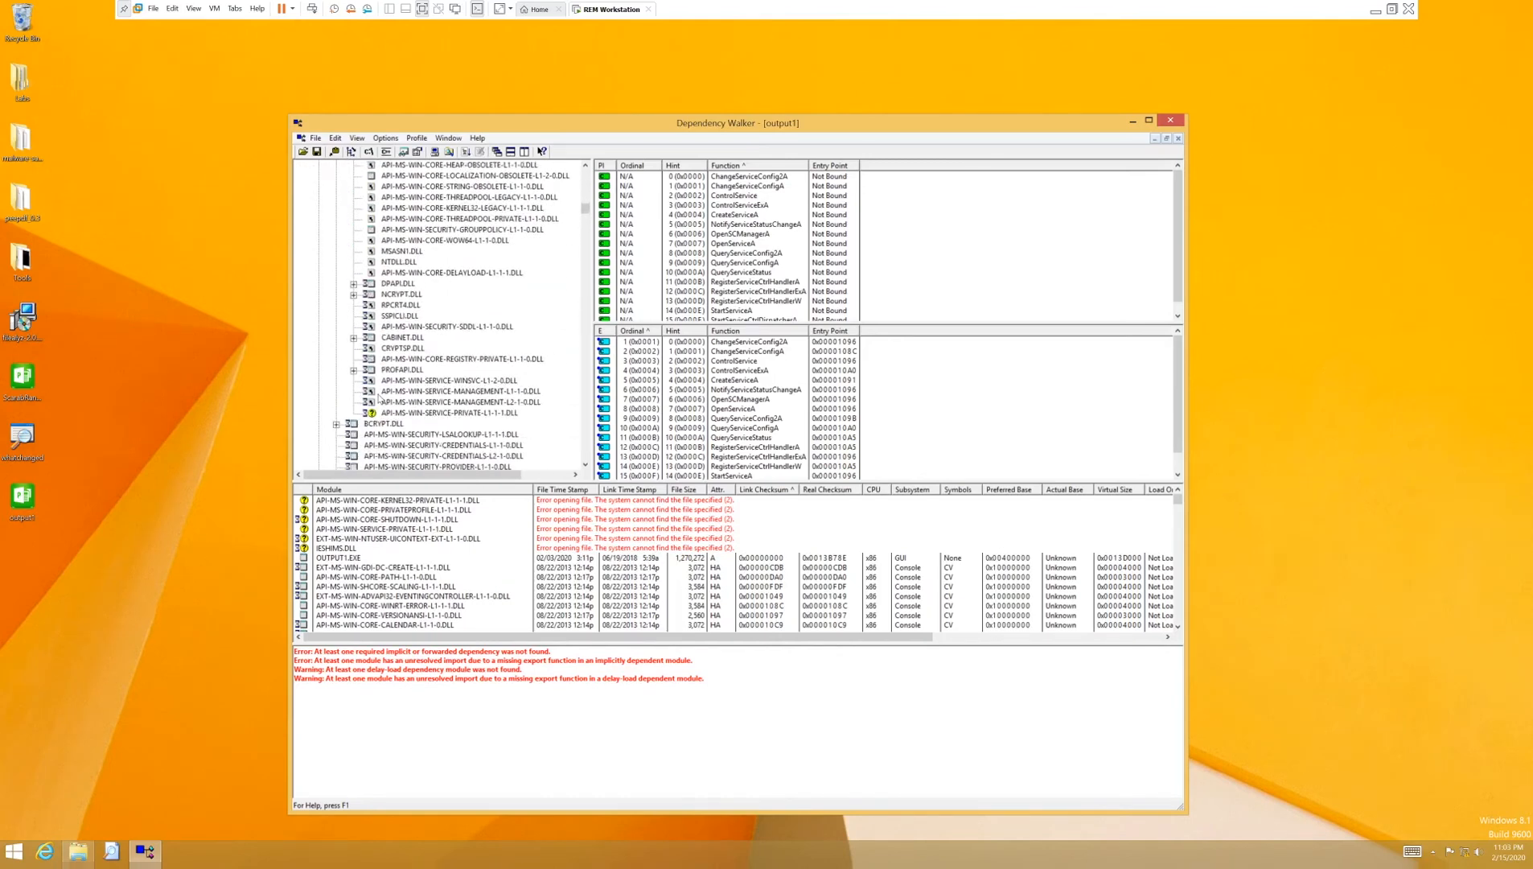
scroll(379, 397, up, 7)
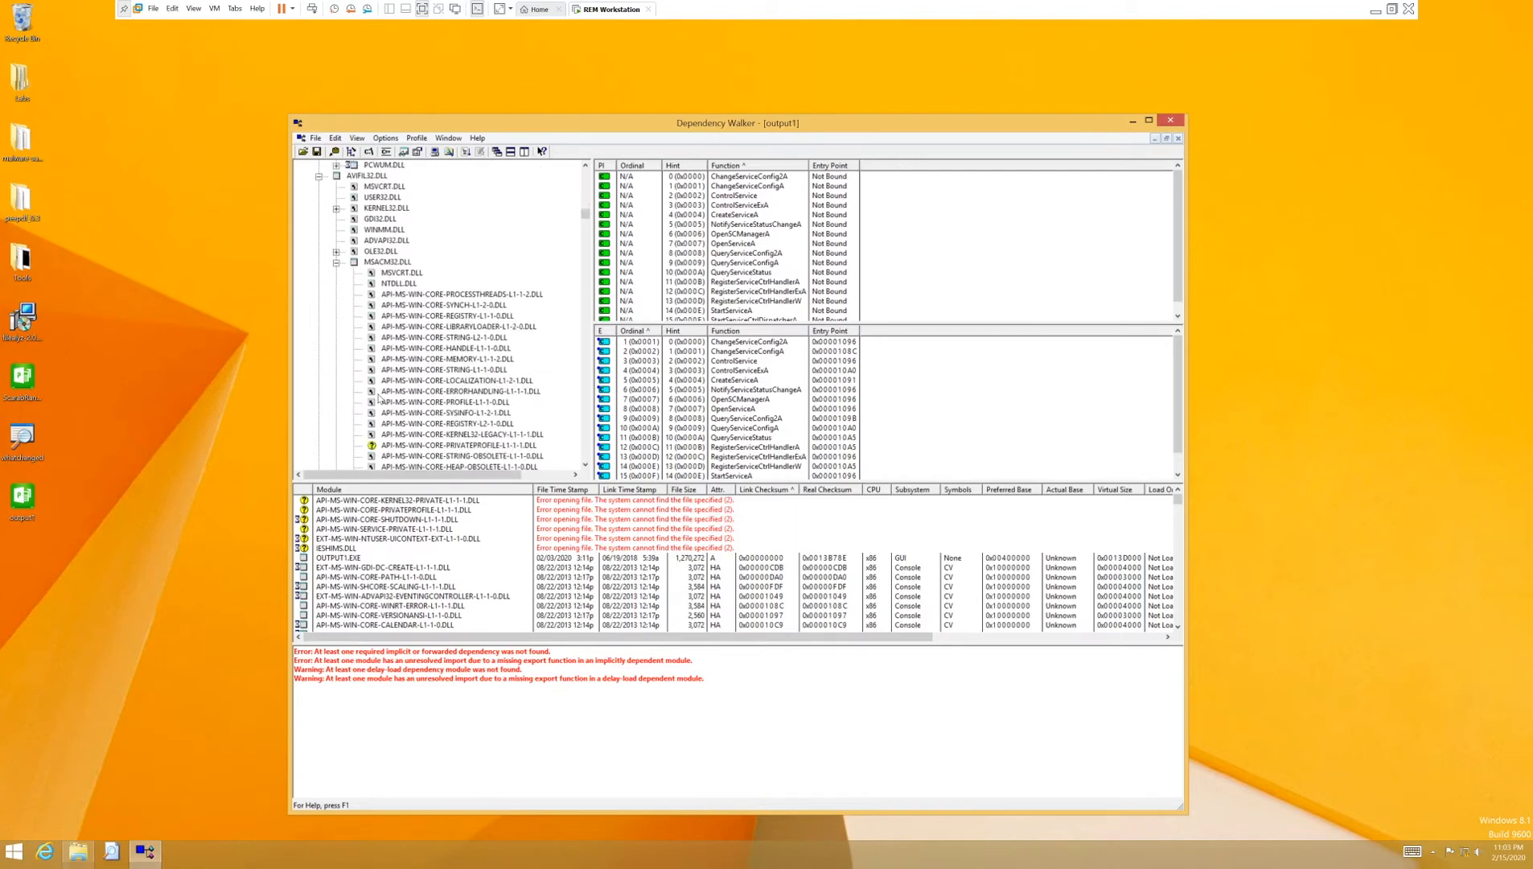
scroll(379, 397, up, 6)
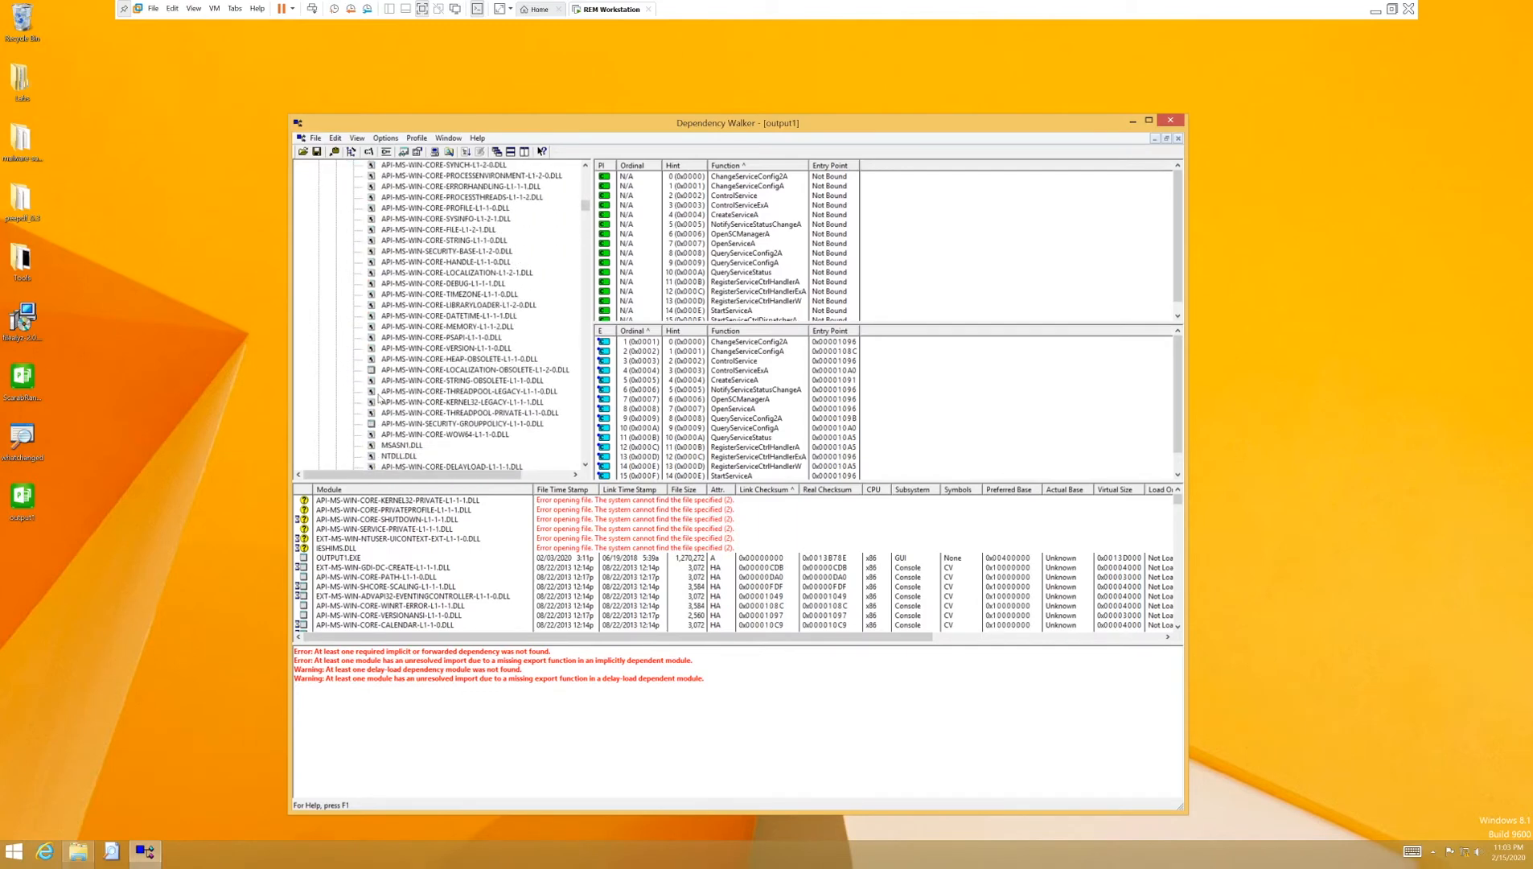
click(384, 391)
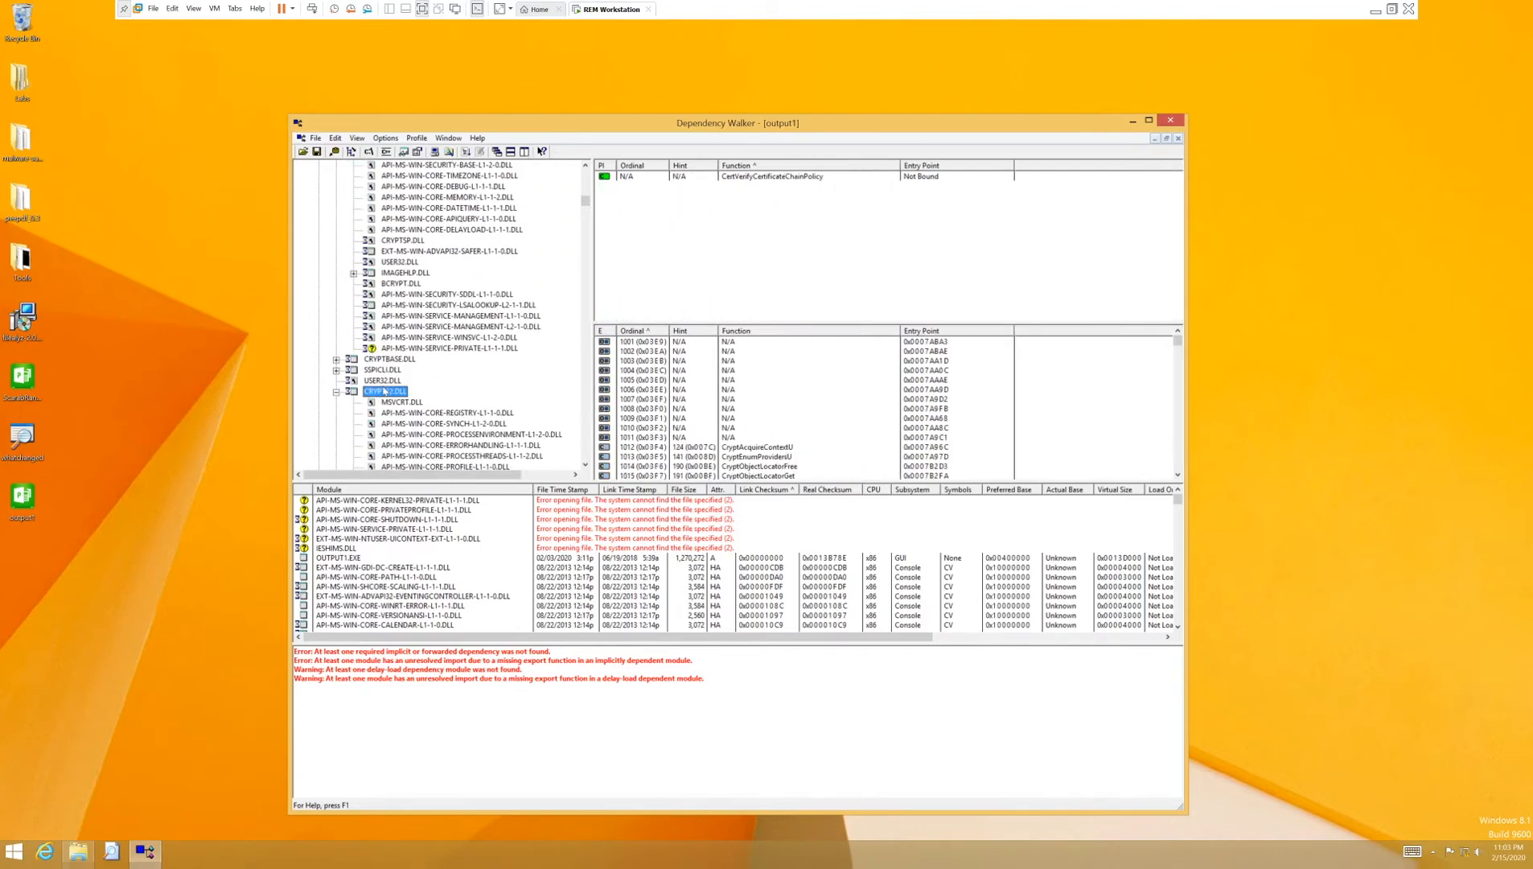
click(390, 359)
click(383, 370)
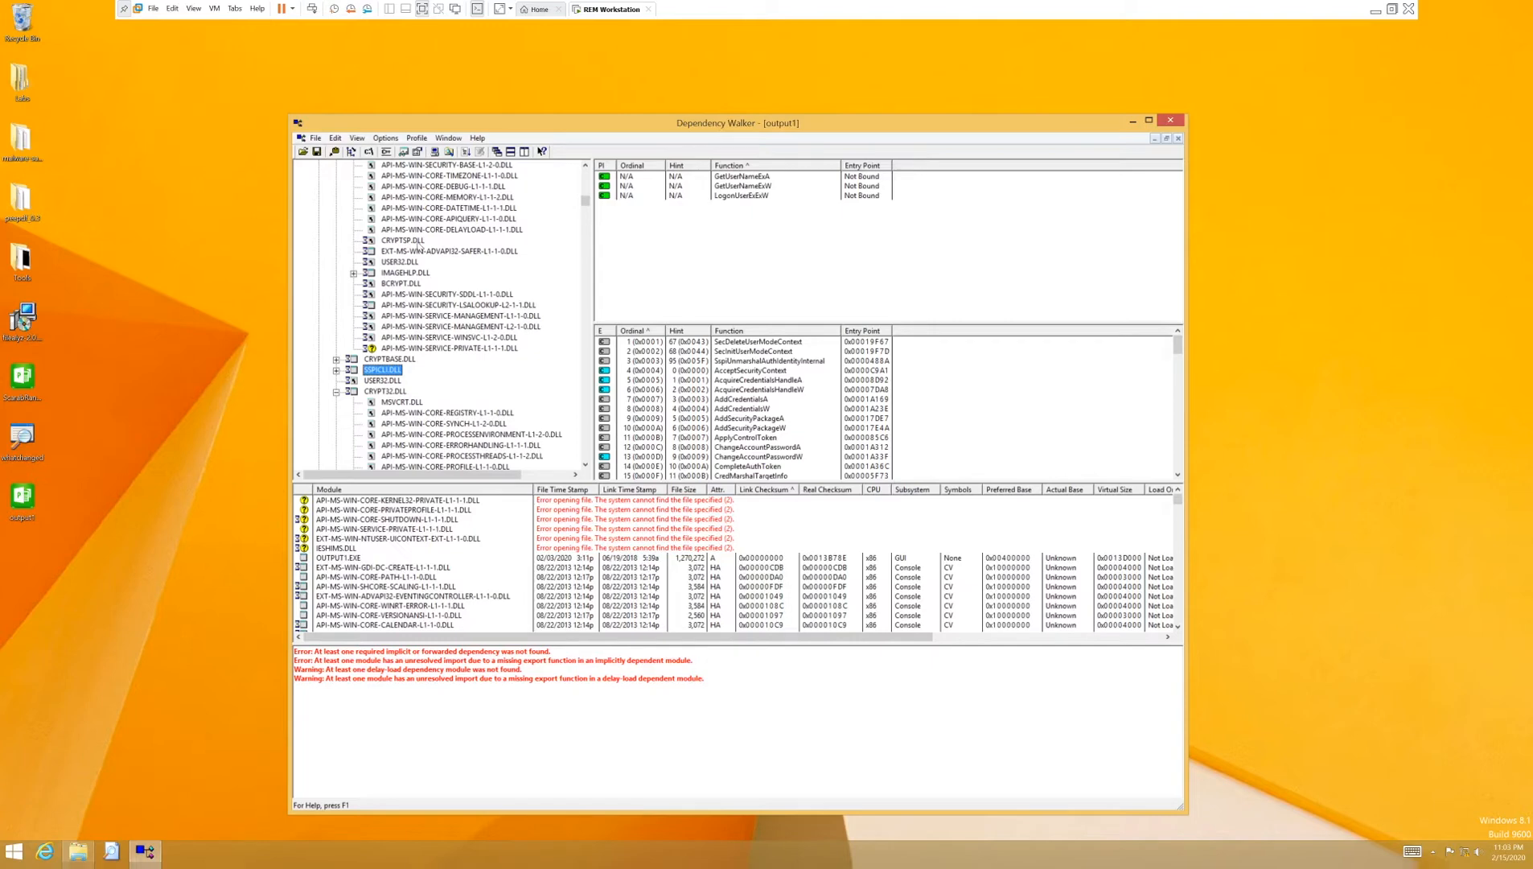
Step: Inspect the CRYPTSP.DLL hashing and context functions, such as CryptAcquireContextA and CryptCreateHash, and close Dependency Walker
click(402, 241)
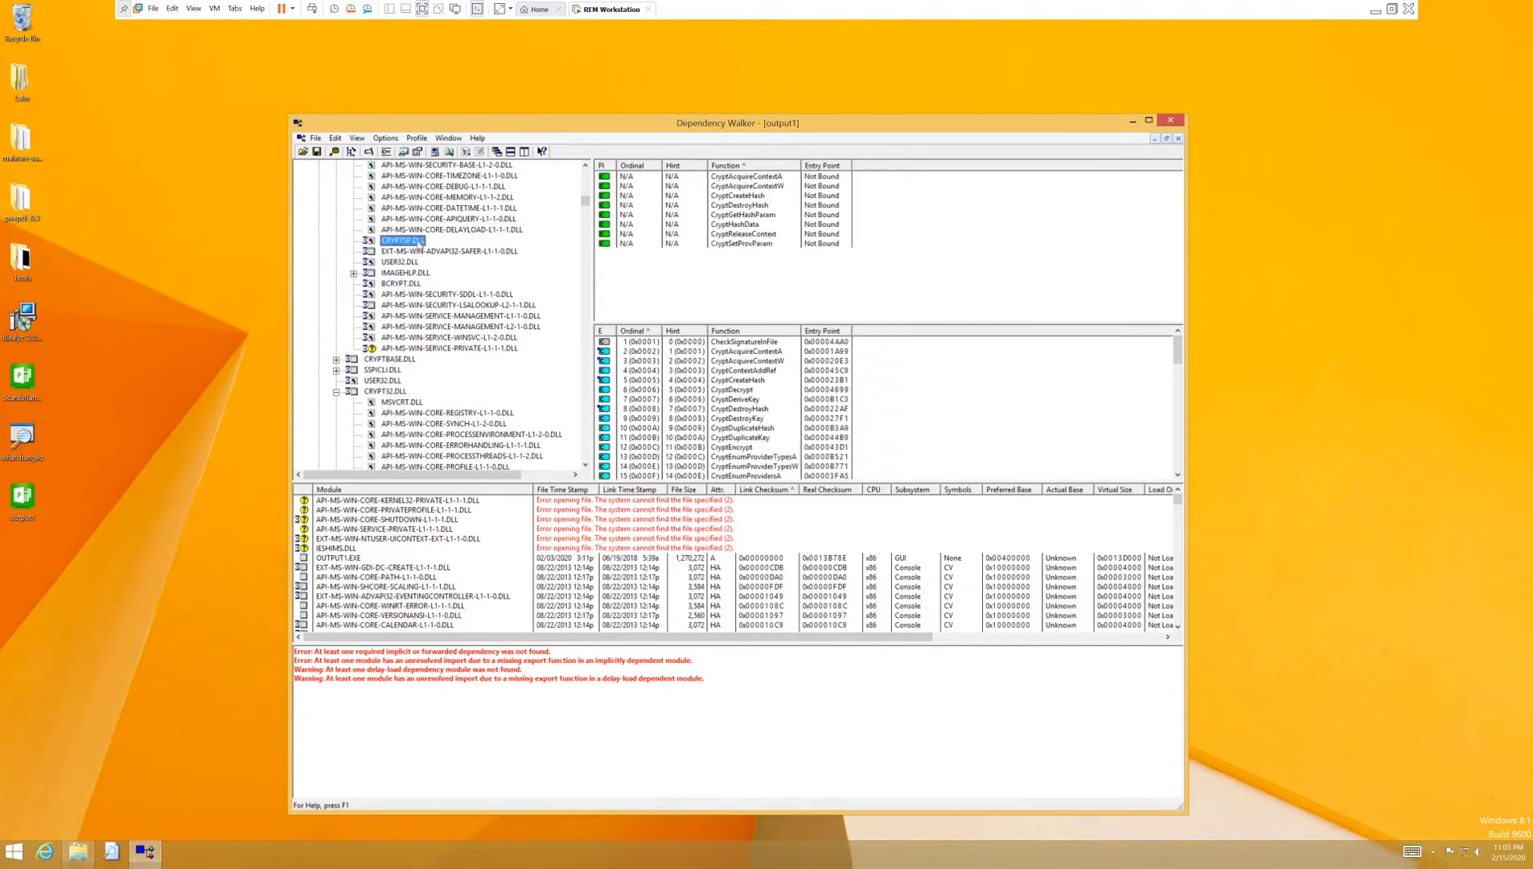
click(742, 271)
click(800, 245)
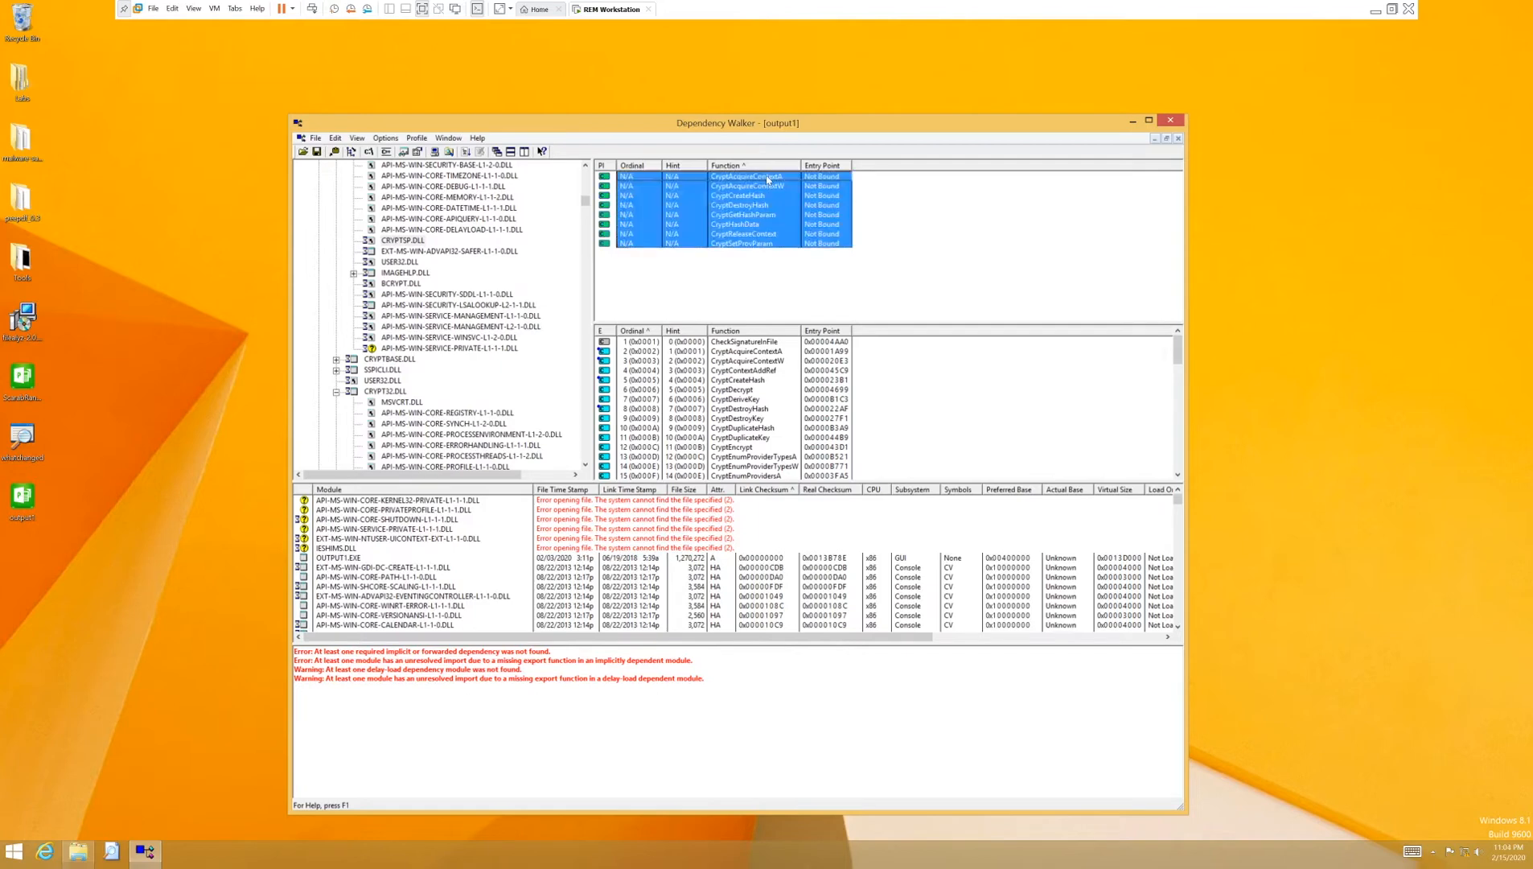
key(ctrl+a)
click(980, 231)
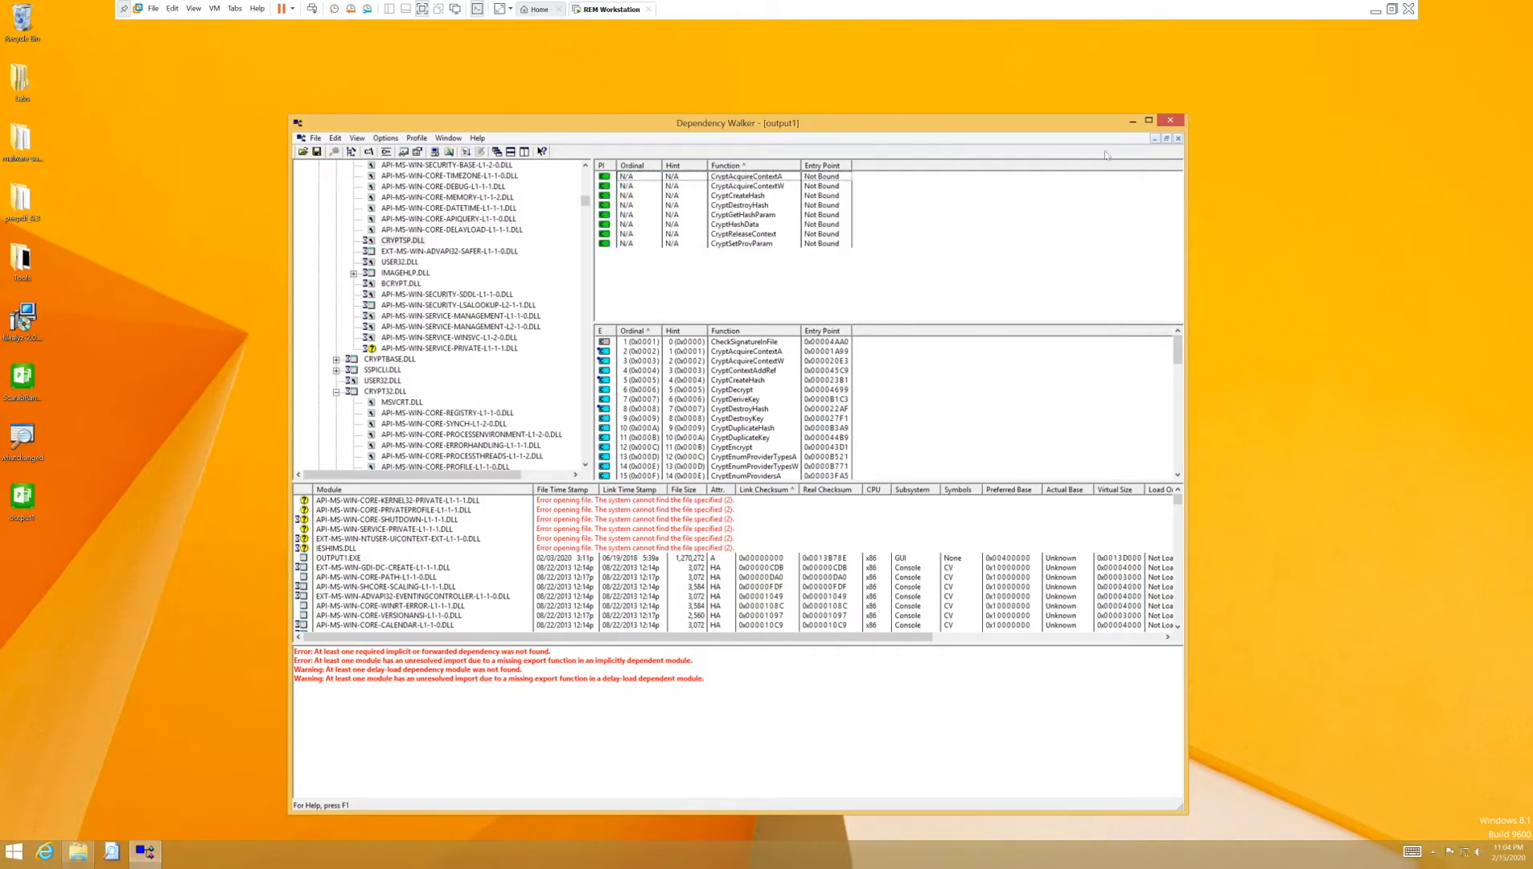
click(1168, 121)
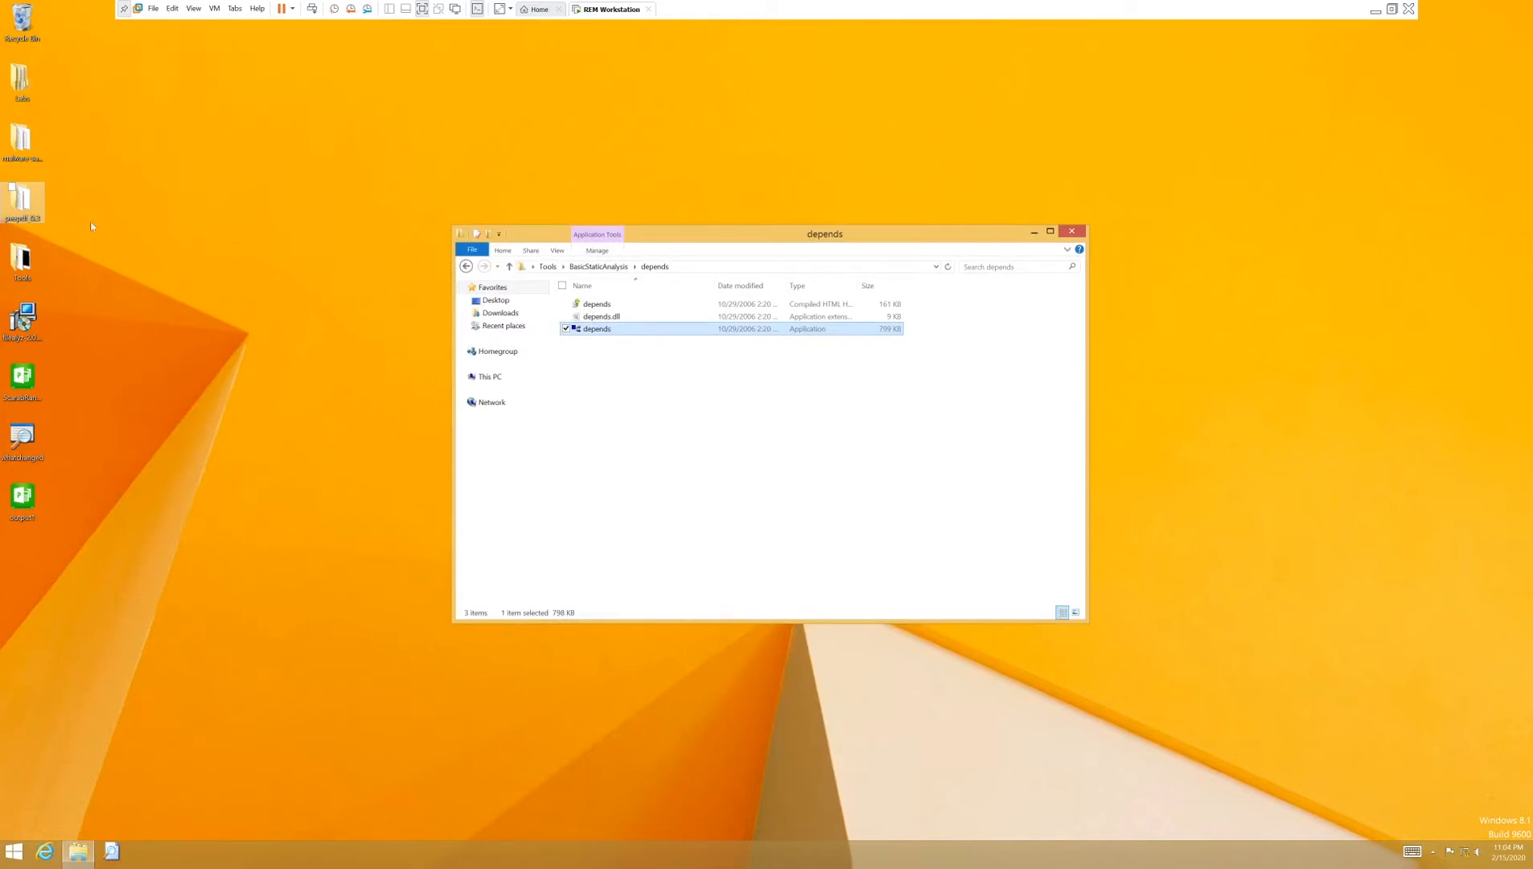
Step: Return from the depends folder to the Tools folder and launch BinText
click(660, 366)
key(BackSpace)
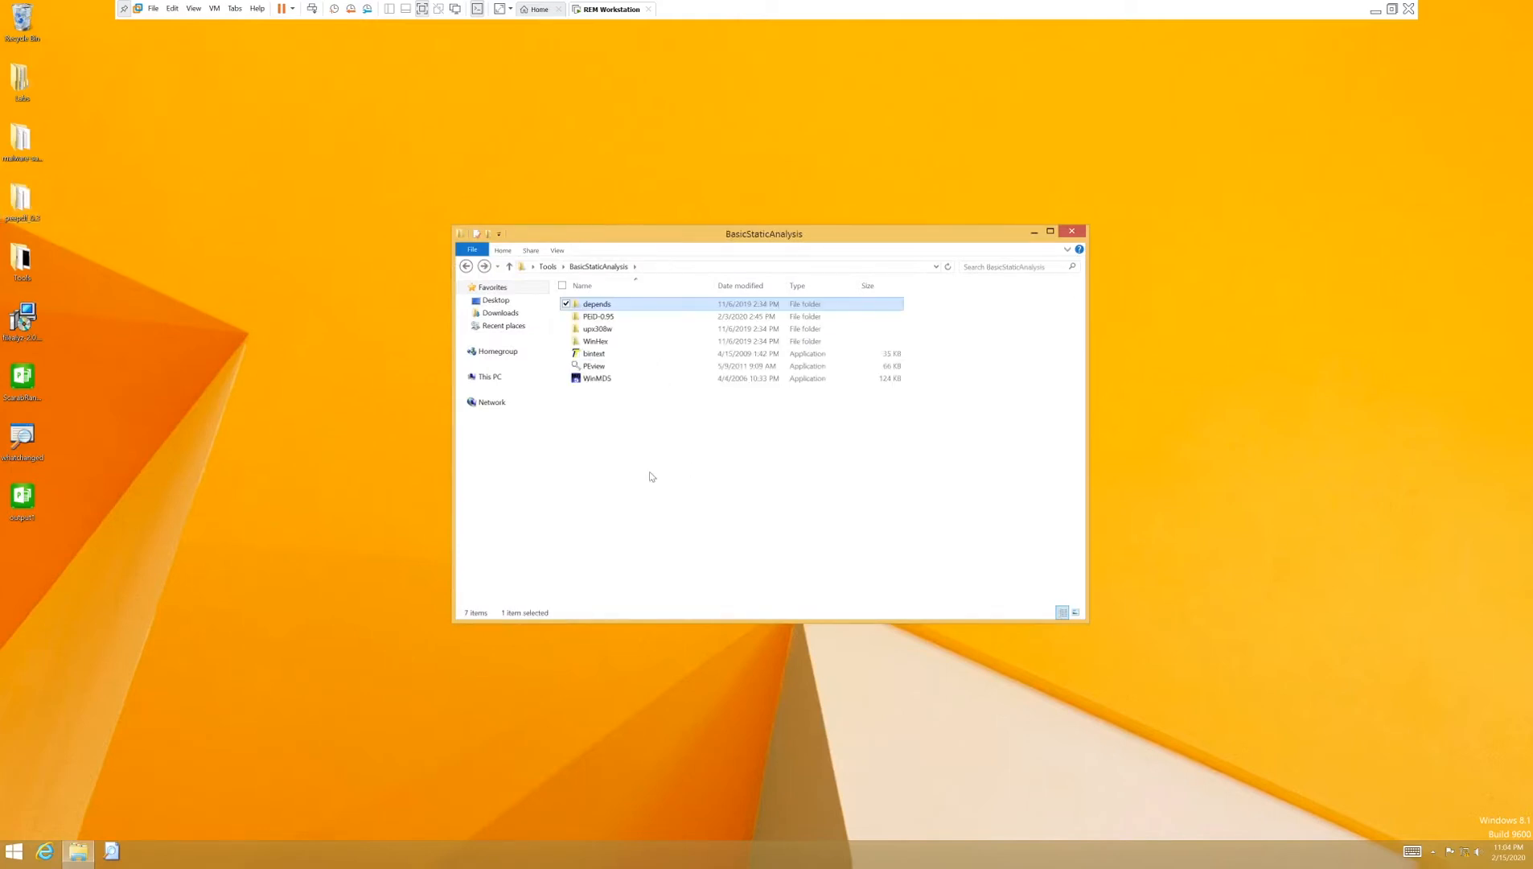
key(Return)
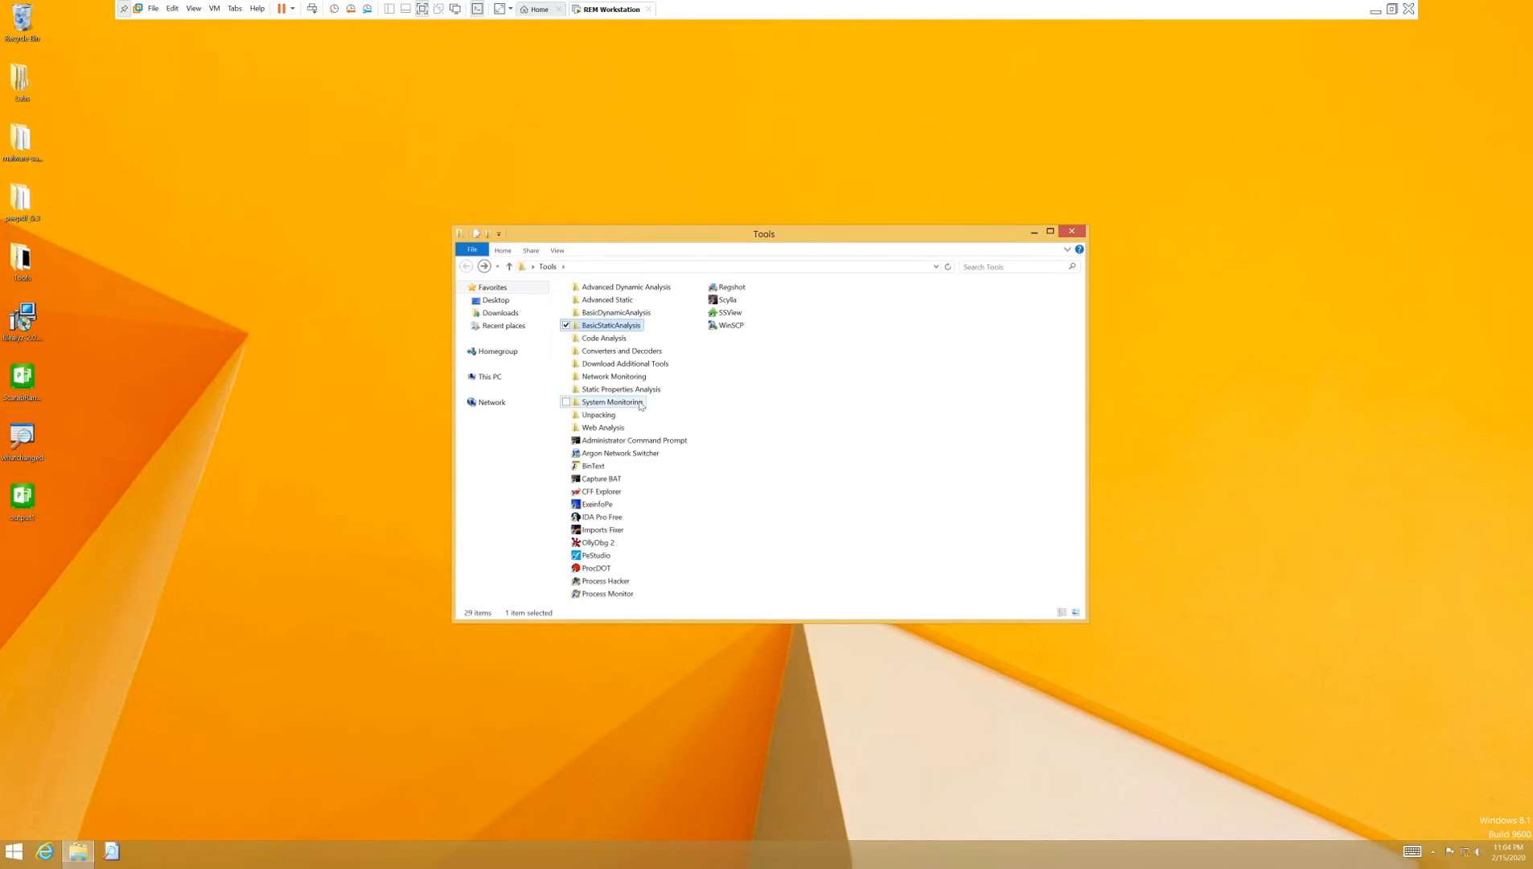
key(BackSpace)
key(BackSpace)
click(605, 467)
double_click(605, 466)
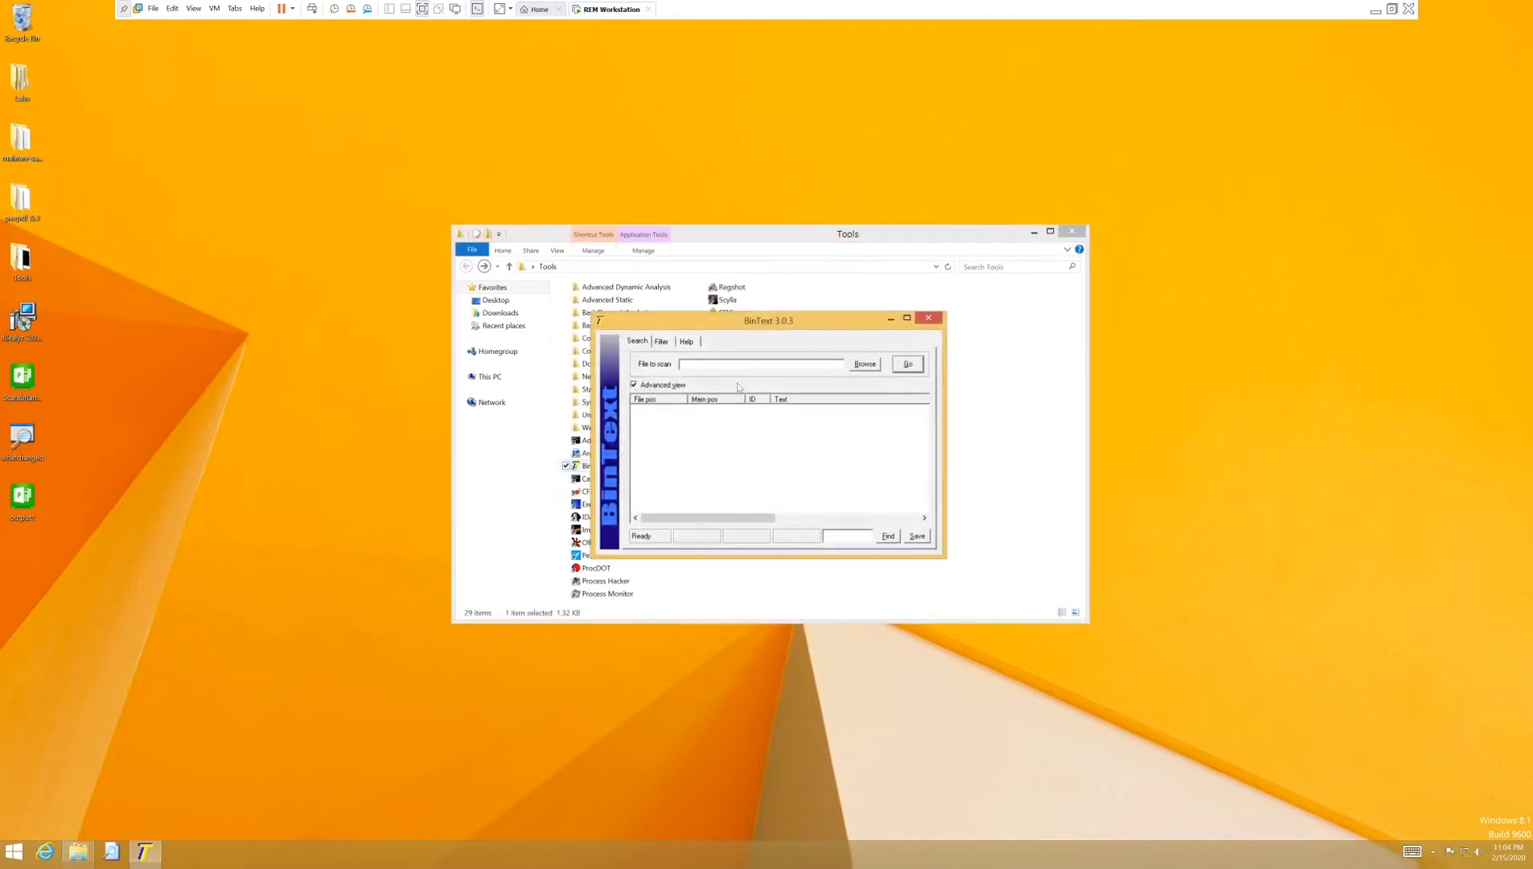
Step: Load output1 from the desktop as the file to scan, extract its strings and enlarge the BinText window
click(864, 363)
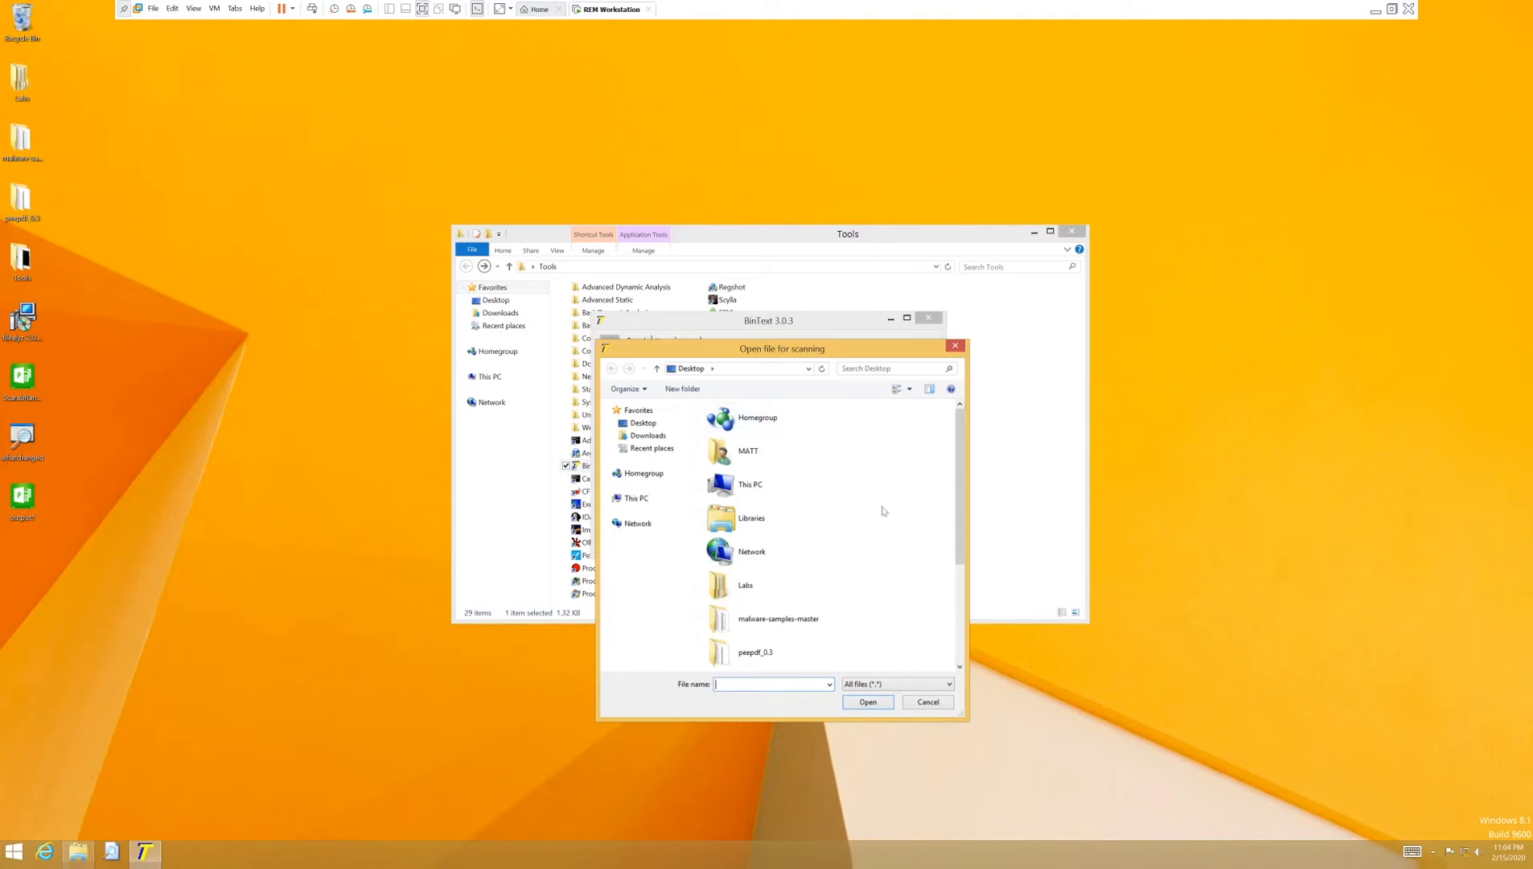
scroll(883, 535, down, 3)
double_click(798, 590)
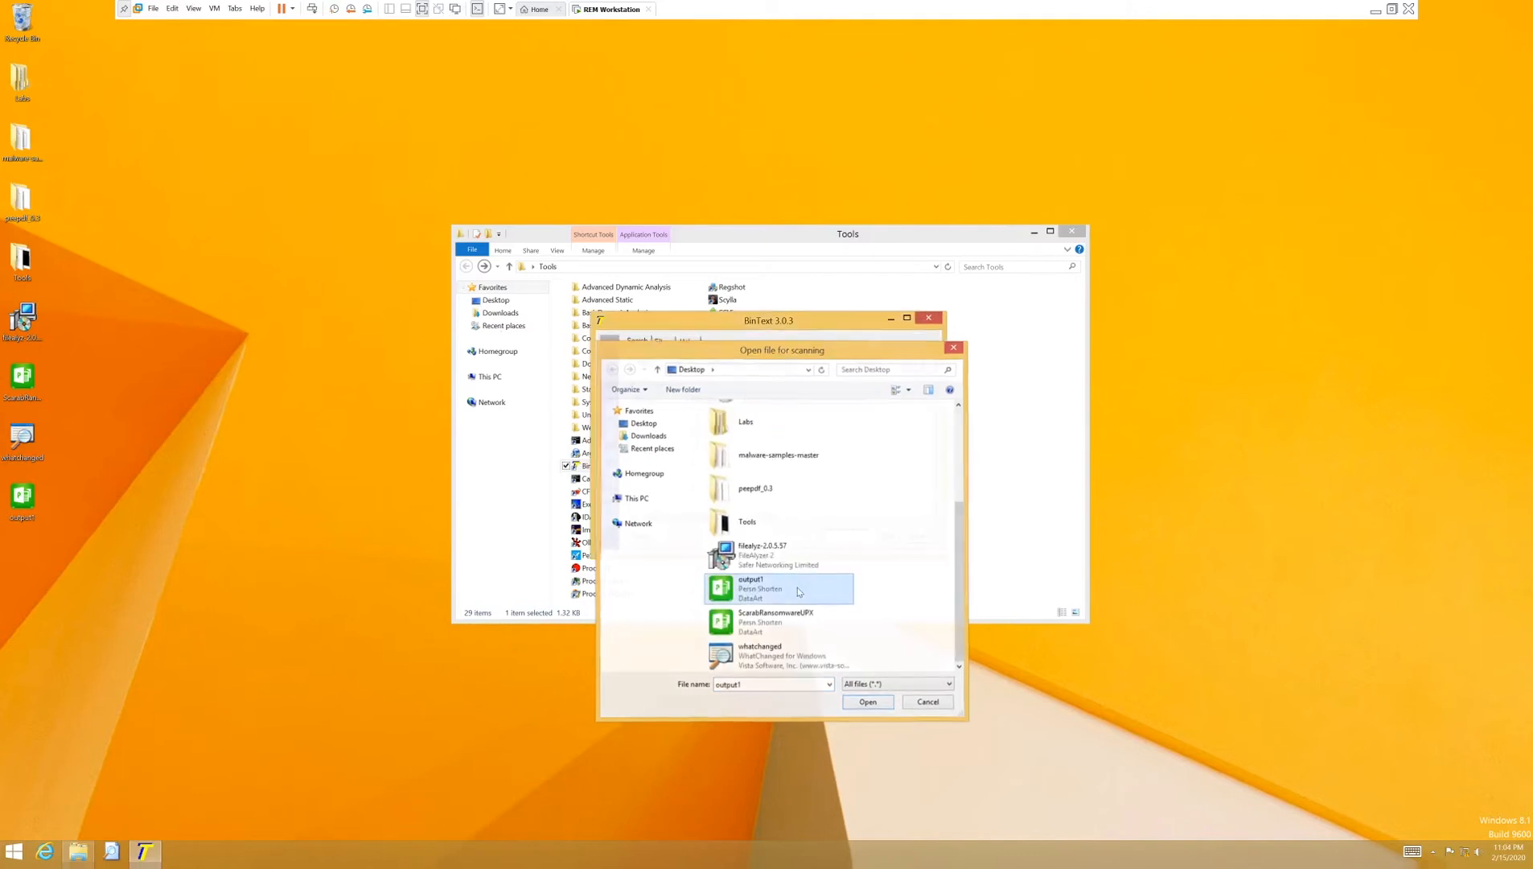
click(909, 365)
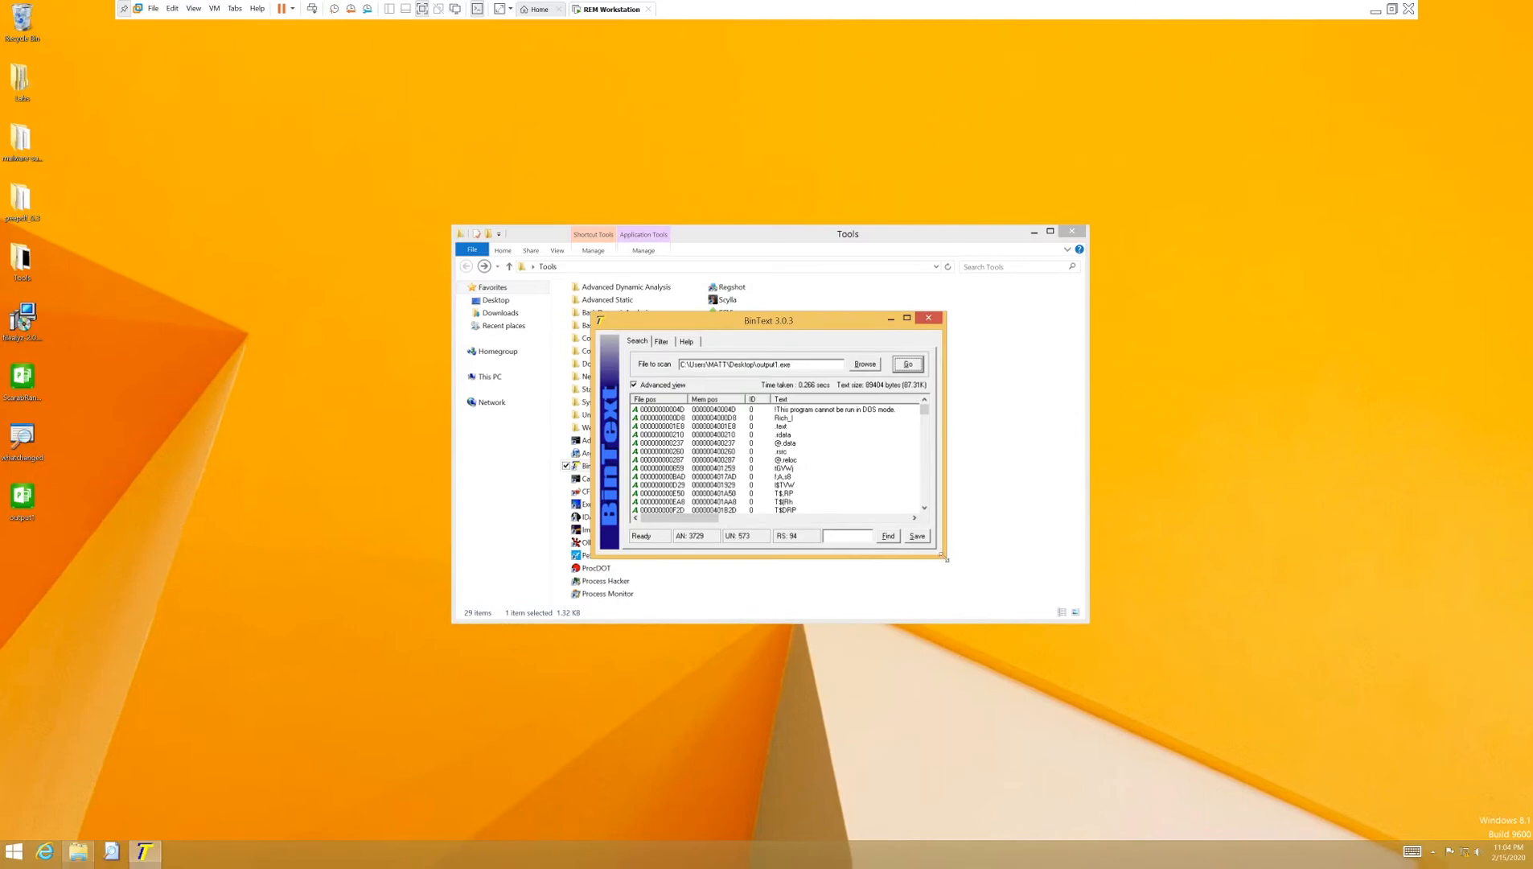
drag(944, 557, 1149, 705)
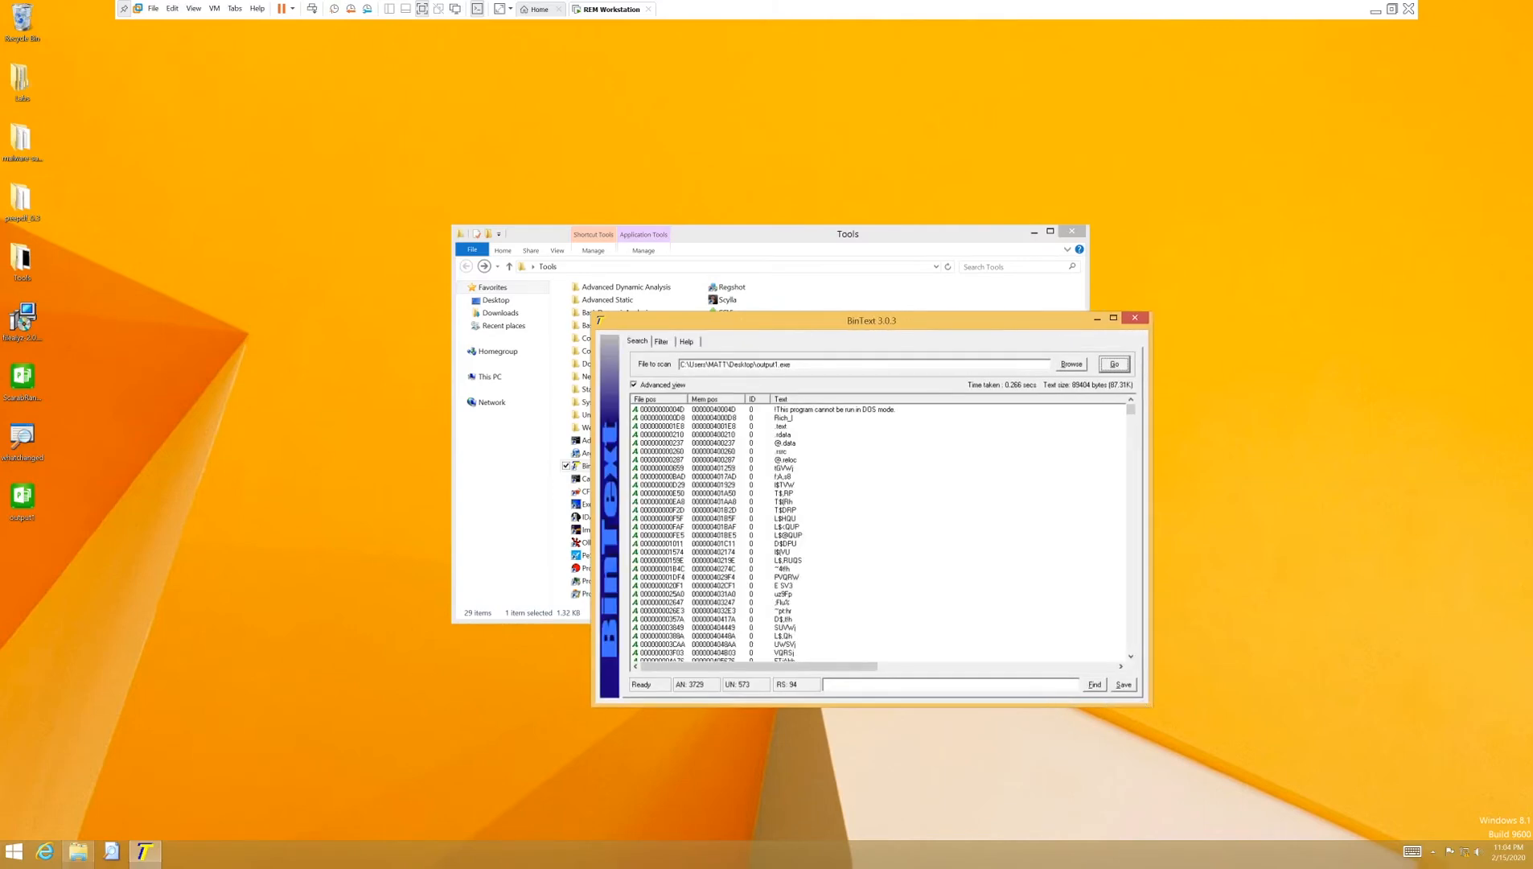
Step: Search the extracted strings for "openeventa" and bring the surrounding function names into view
click(923, 682)
text(openeventa)
click(1094, 684)
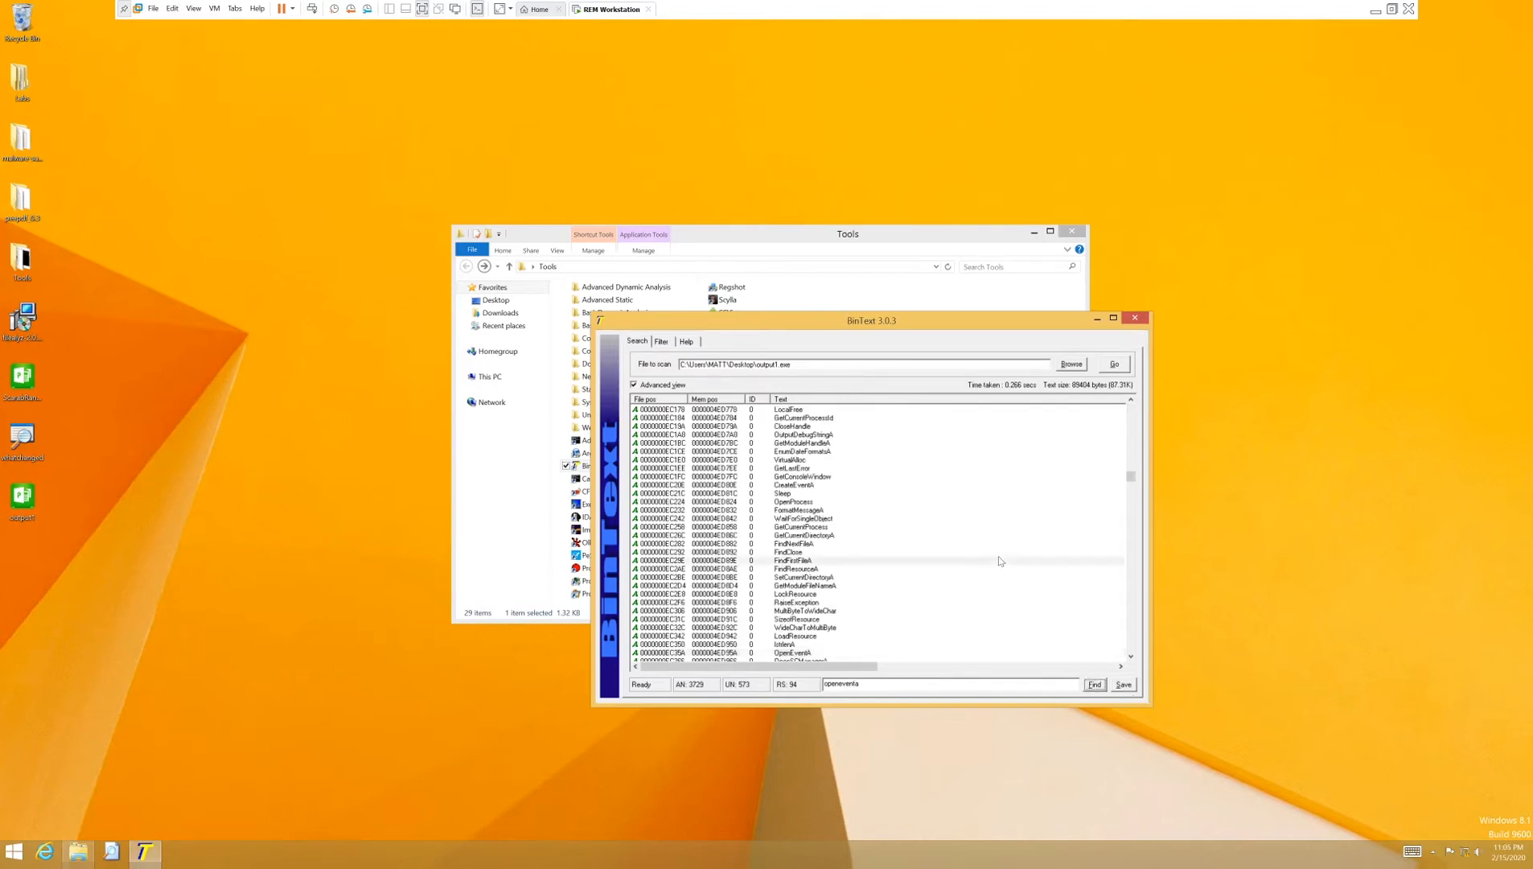
click(999, 560)
scroll(924, 581, down, 5)
scroll(805, 528, down, 4)
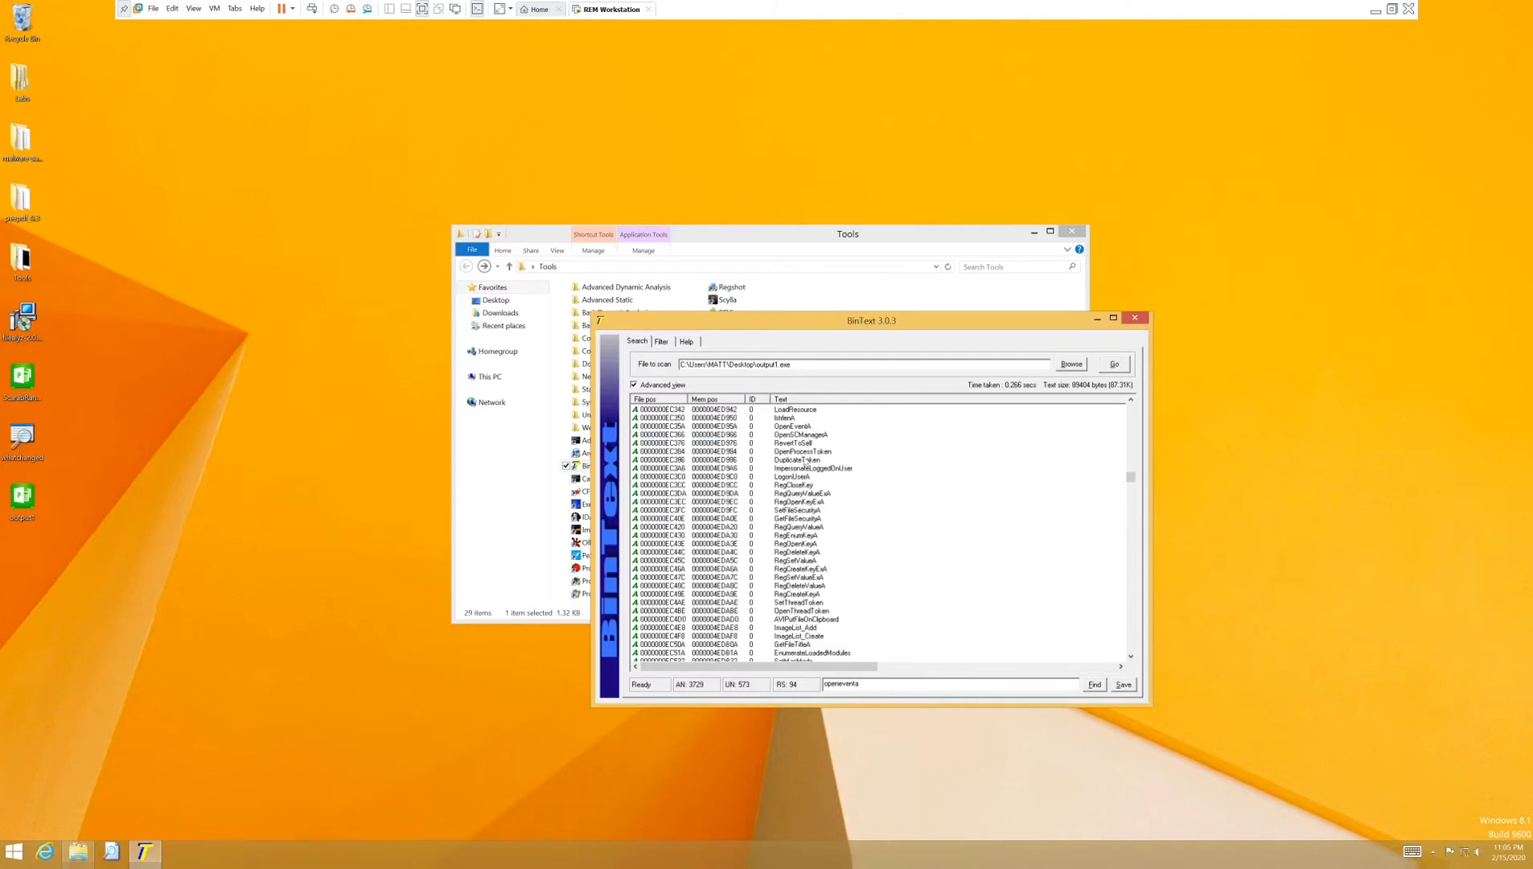
Step: Examine the strings OpenSCManagerA, ImpersonateLoggedOnUser and LogonUserA, and the registry functions from RegCloseKey to RegCreateKeyA
click(801, 426)
click(803, 435)
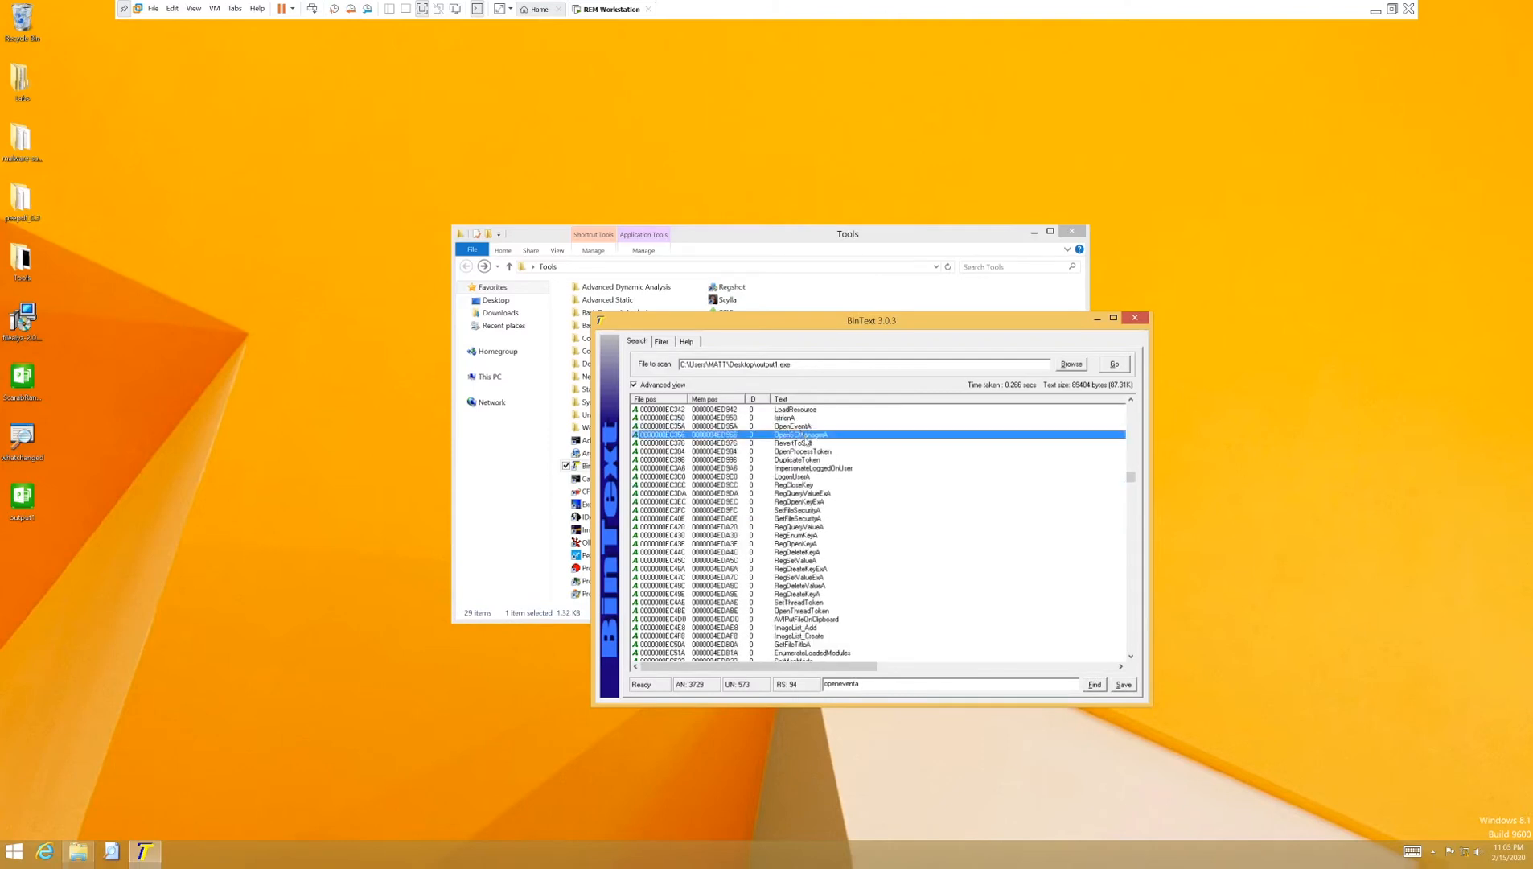
click(797, 469)
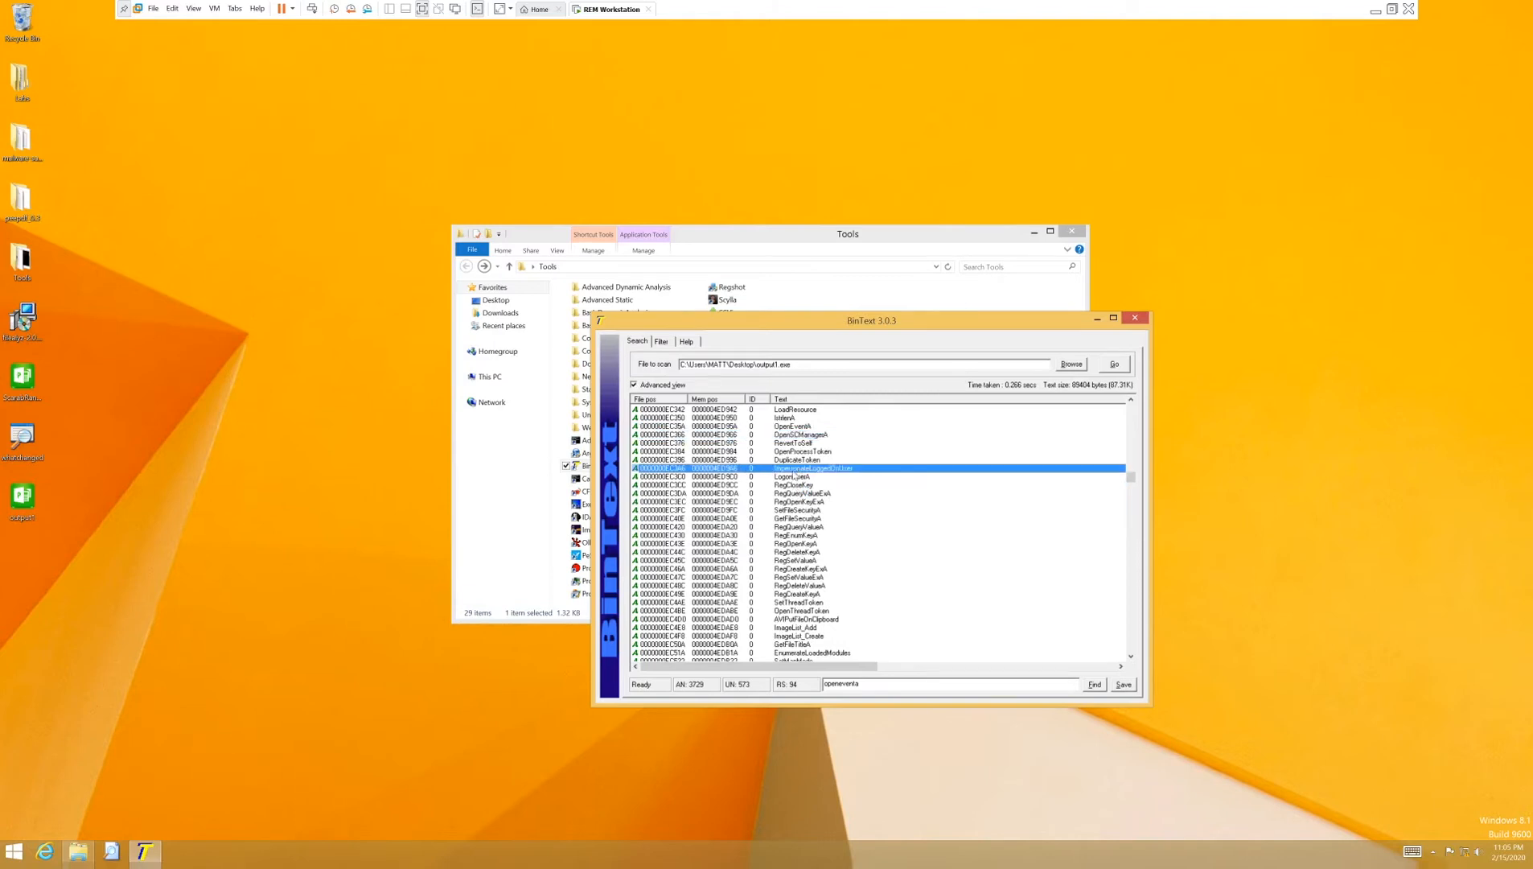
click(793, 477)
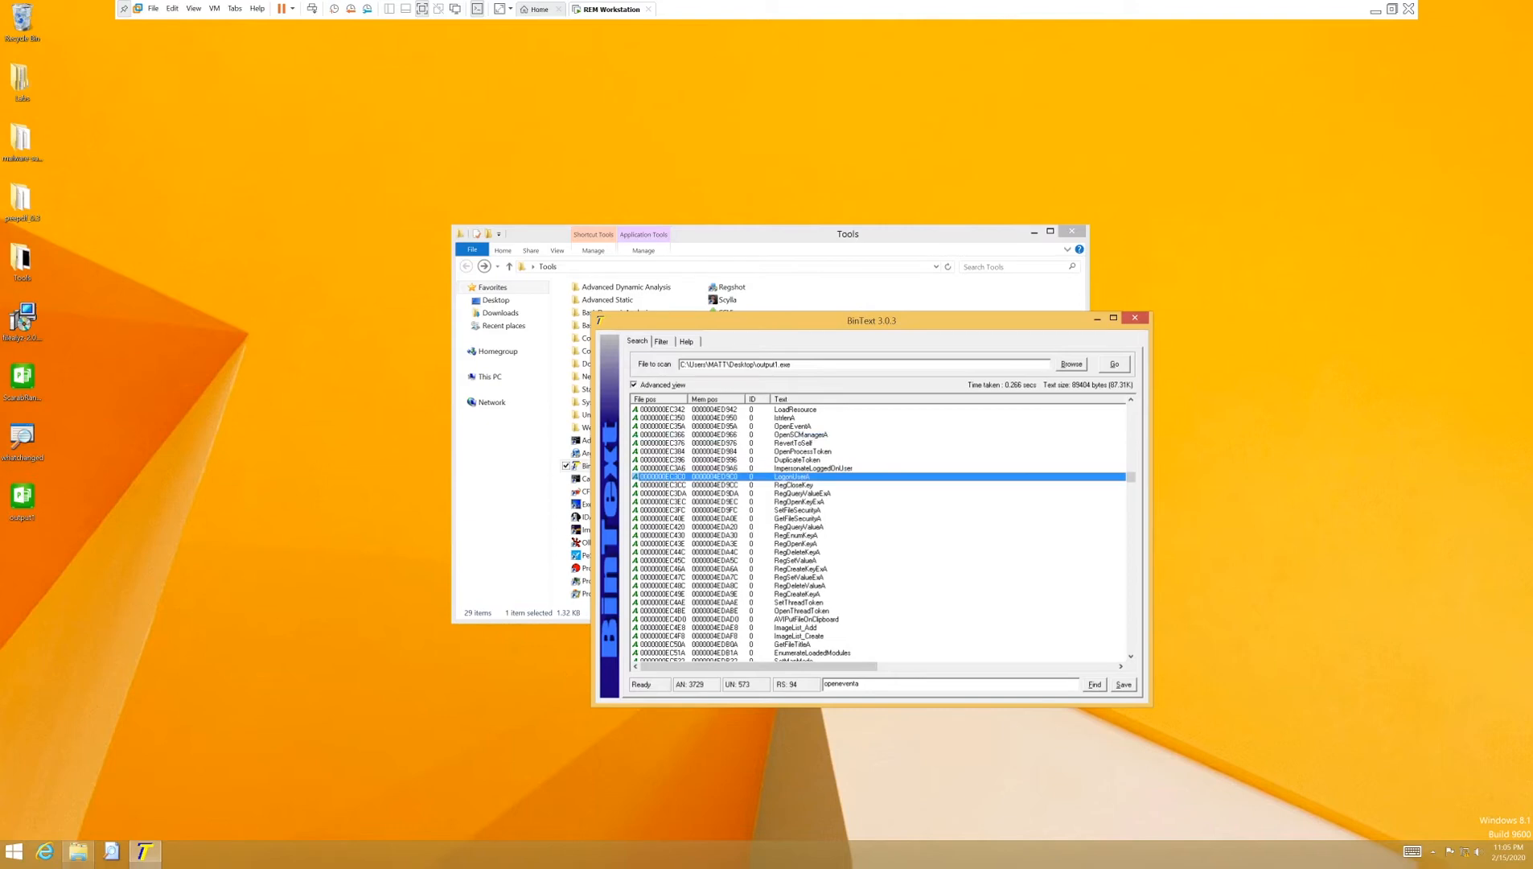
click(810, 486)
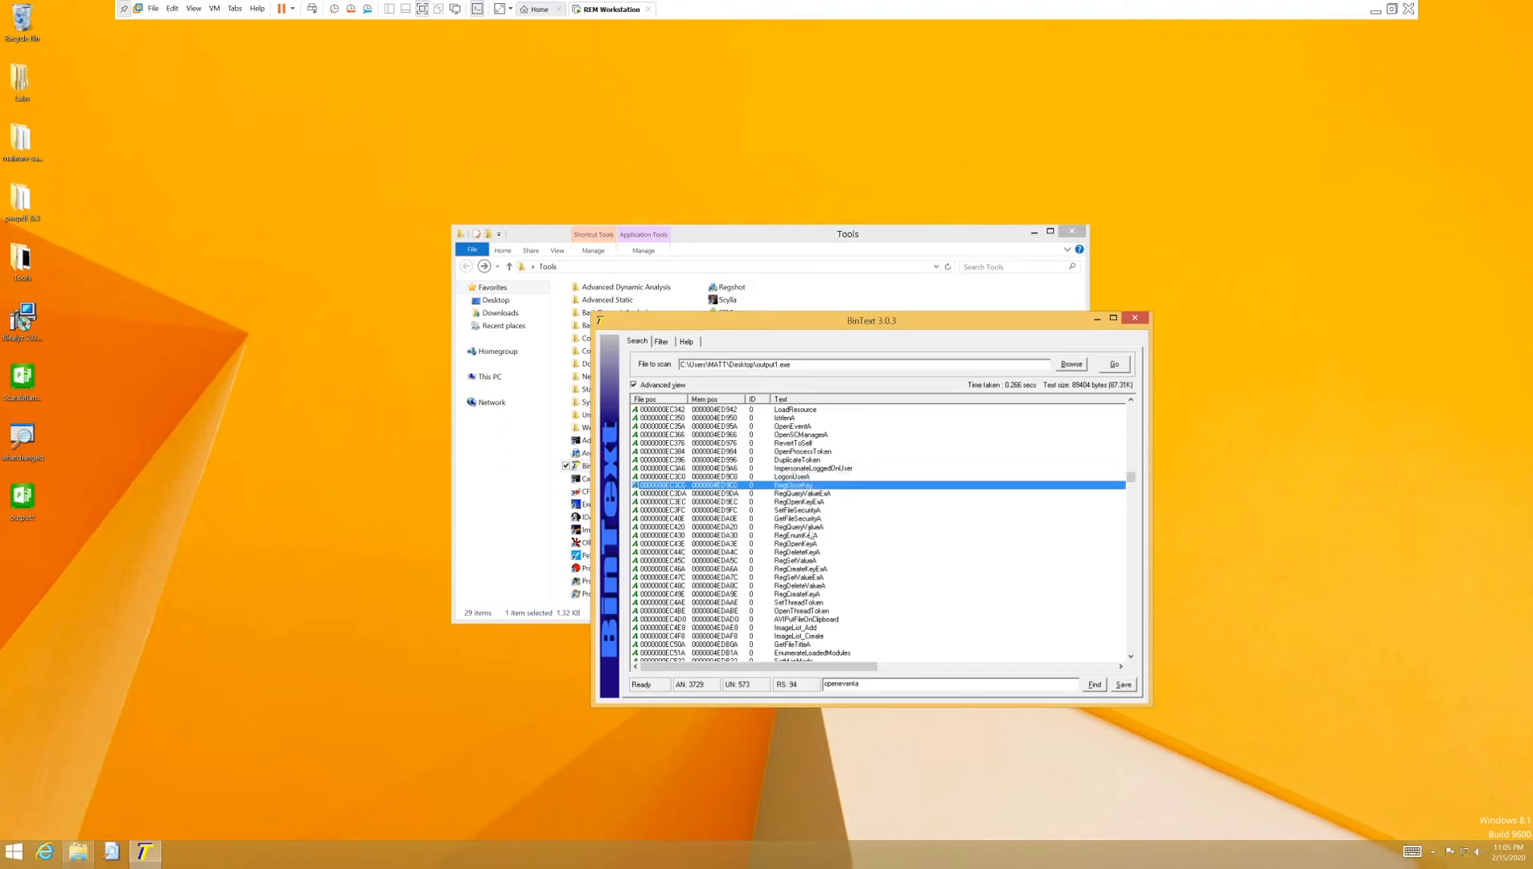
shift+click(819, 595)
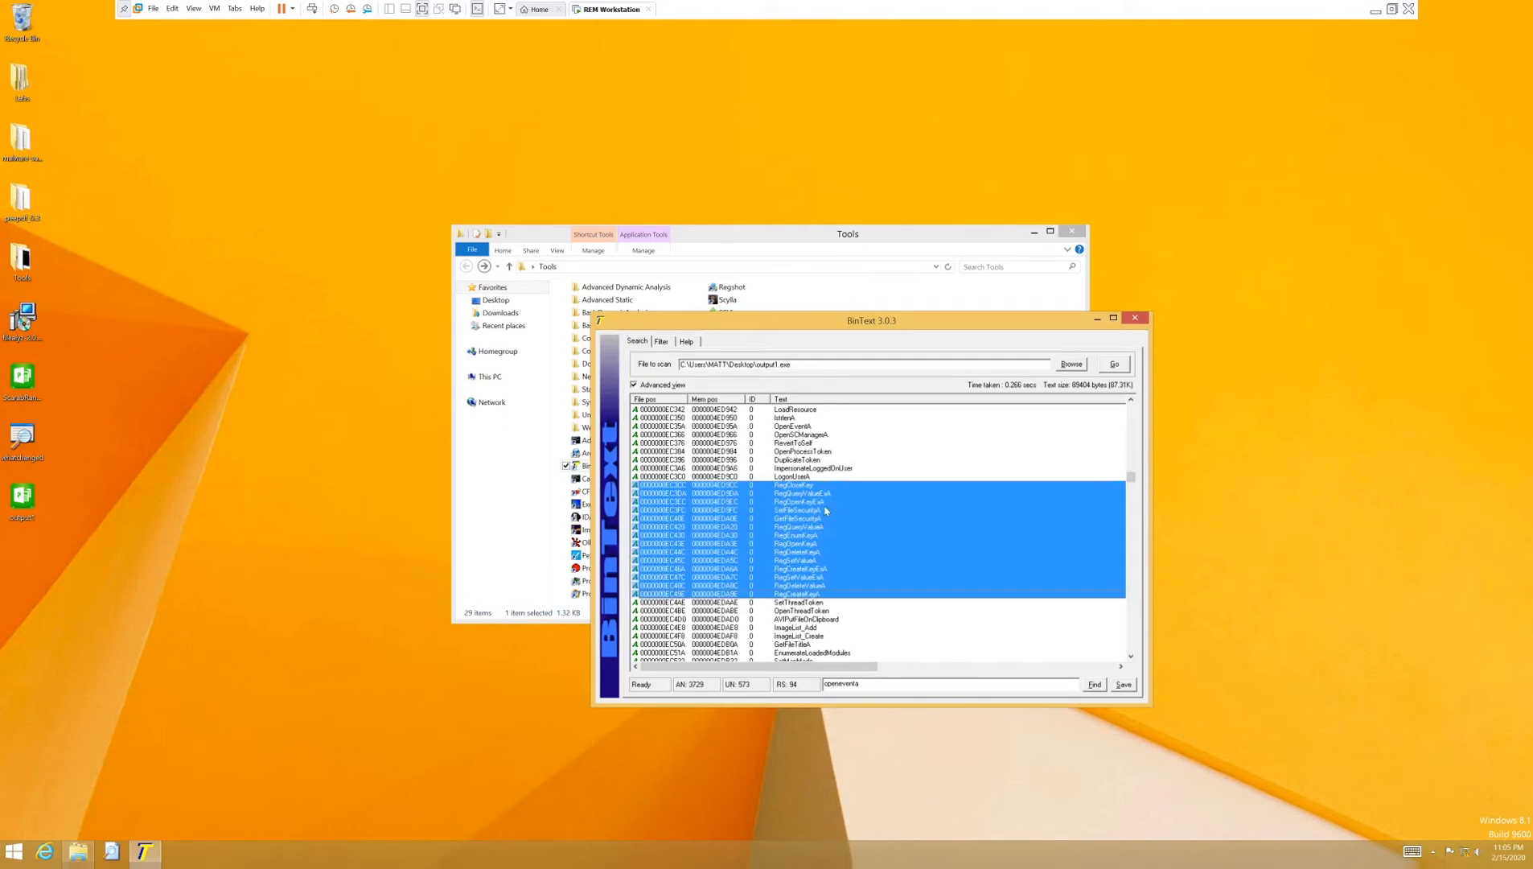
Step: Search the extracted strings for "you should"
double_click(860, 683)
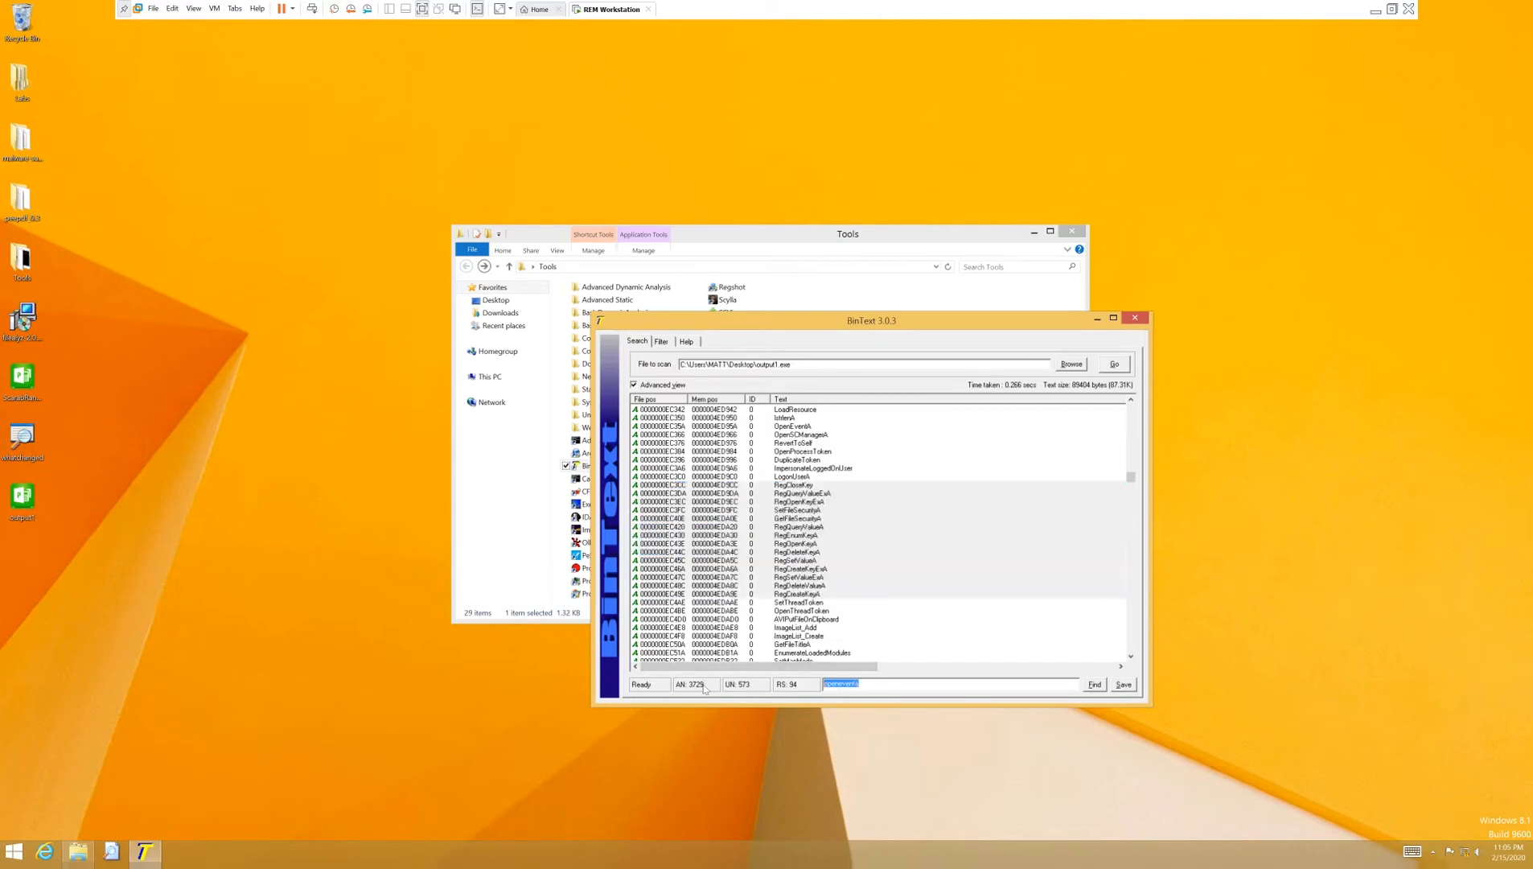
key(BackSpace)
text(you h)
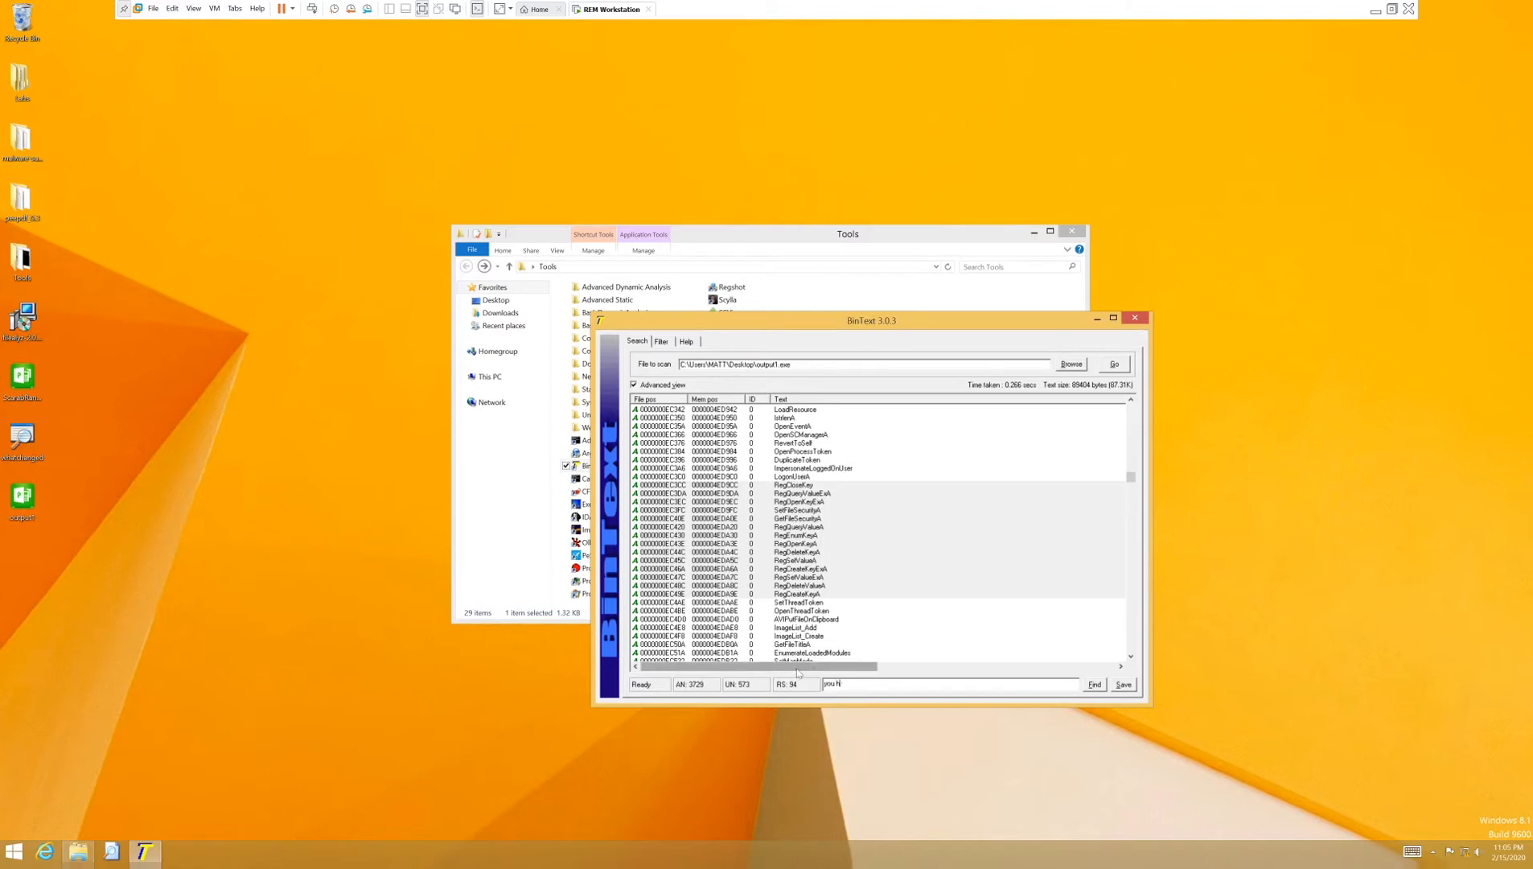
text(ave should)
click(1094, 683)
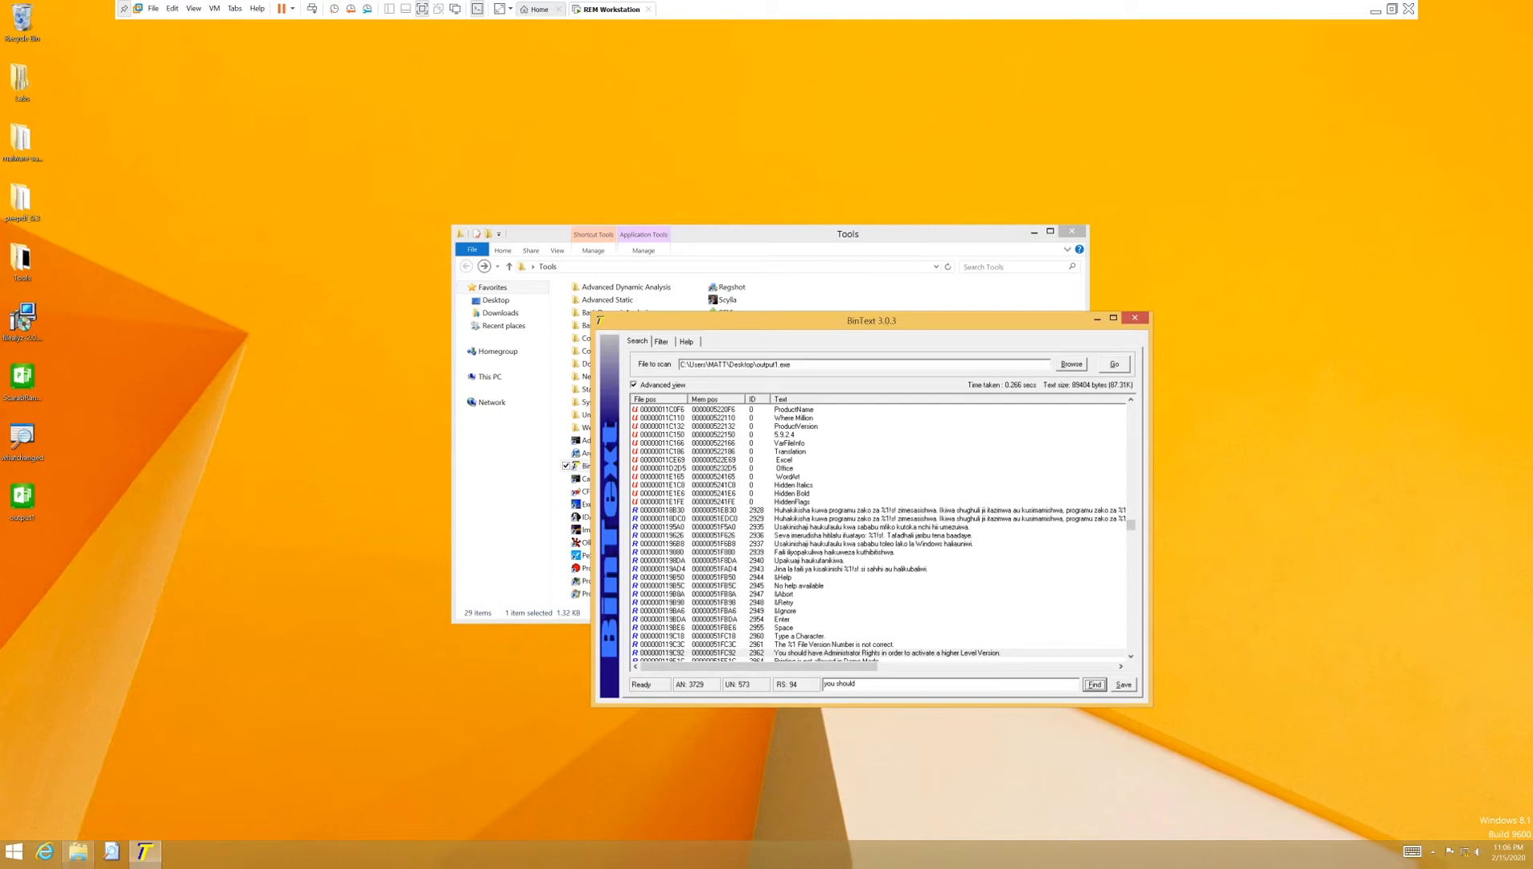
Step: Search the extracted strings for "deactivate"
click(929, 685)
drag(929, 684, 819, 687)
key(BackSpace)
text(del)
text(ctivate)
click(1095, 686)
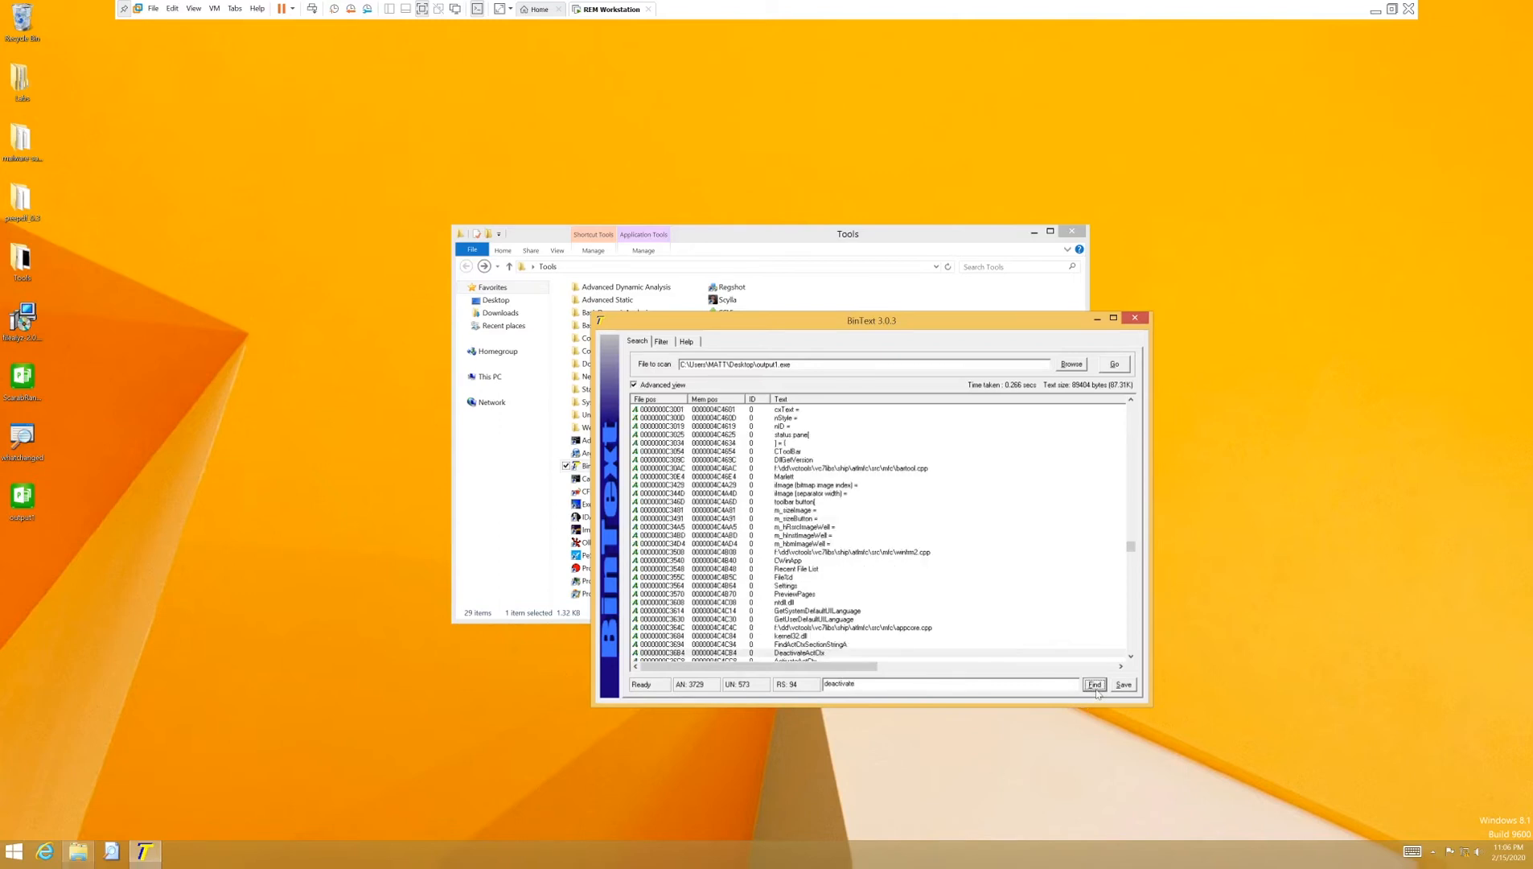
Step: Examine the strings around DeactivateActCtx, from GetSystemDefaultUILanguage to ReleaseActCtx
click(890, 613)
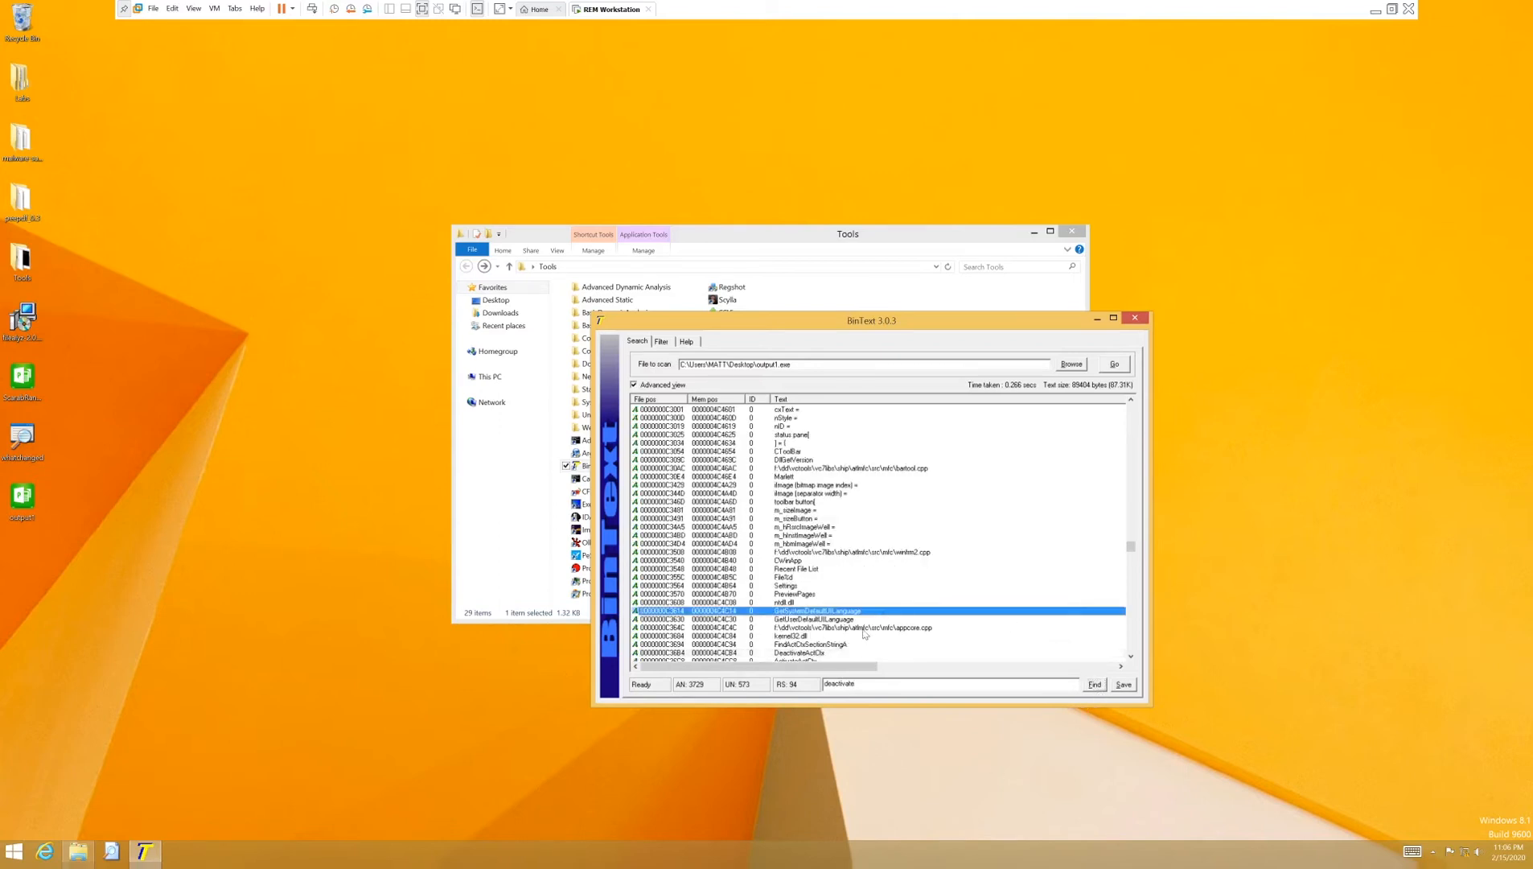
scroll(864, 633, down, 3)
click(817, 580)
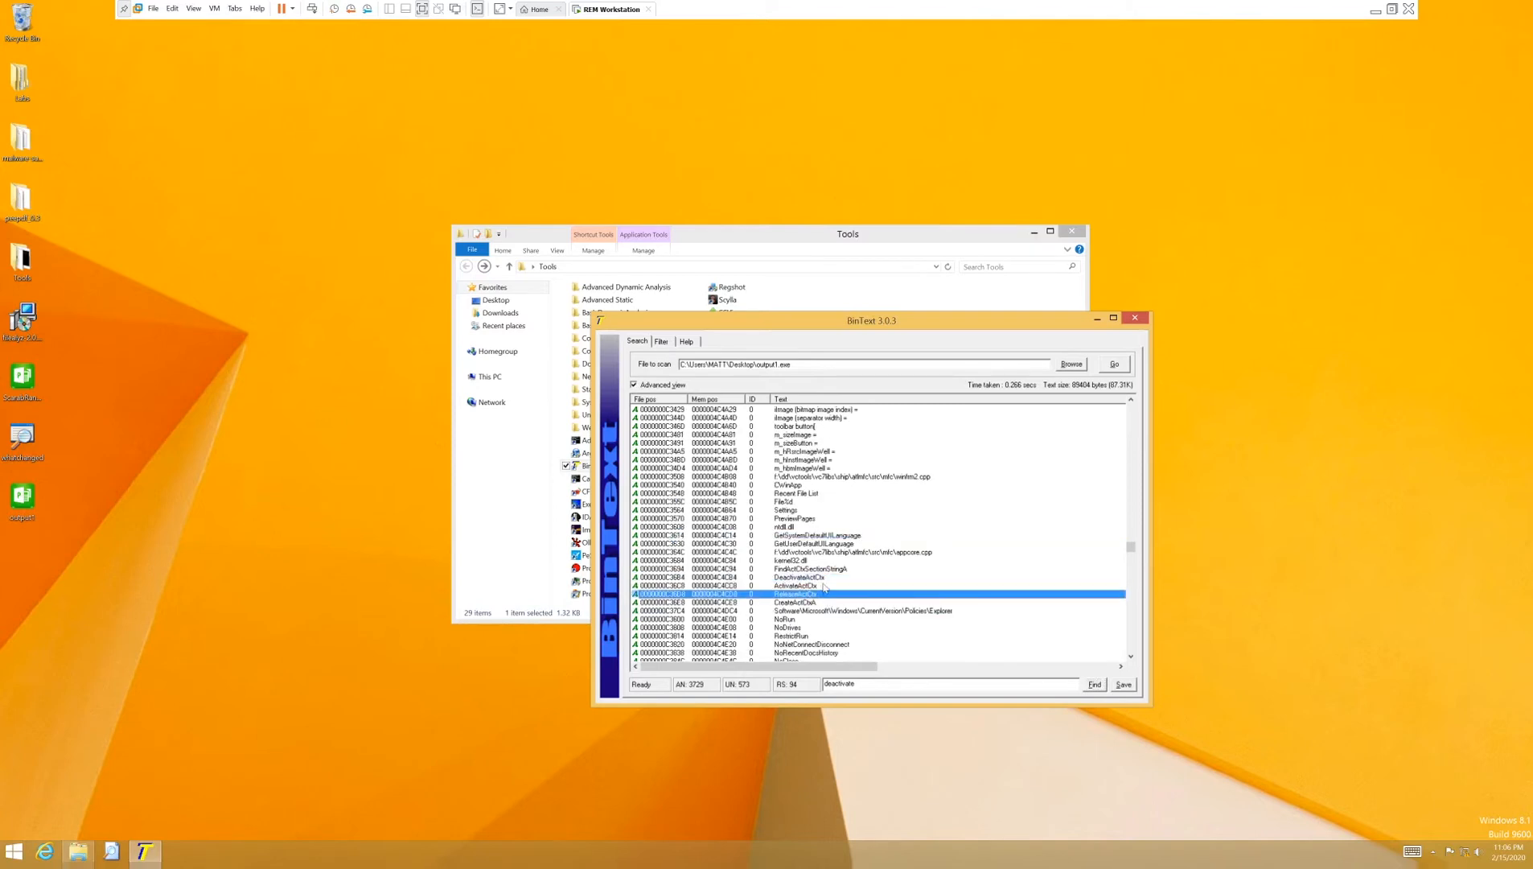
Step: Check the CreateActCtxA string, then close BinText and return to the Tools folder
click(821, 603)
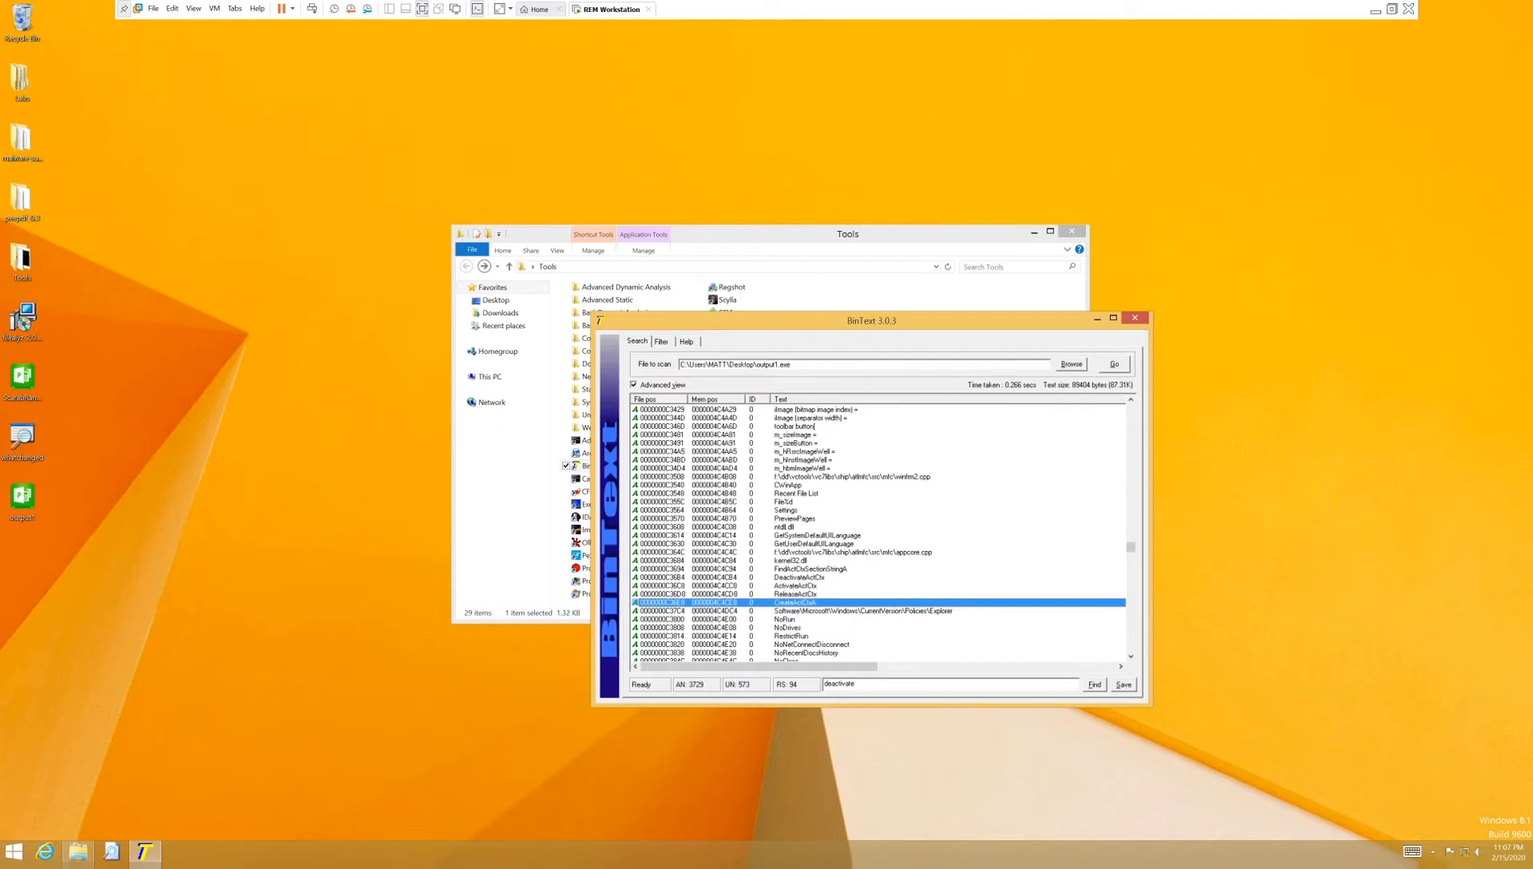
click(1135, 318)
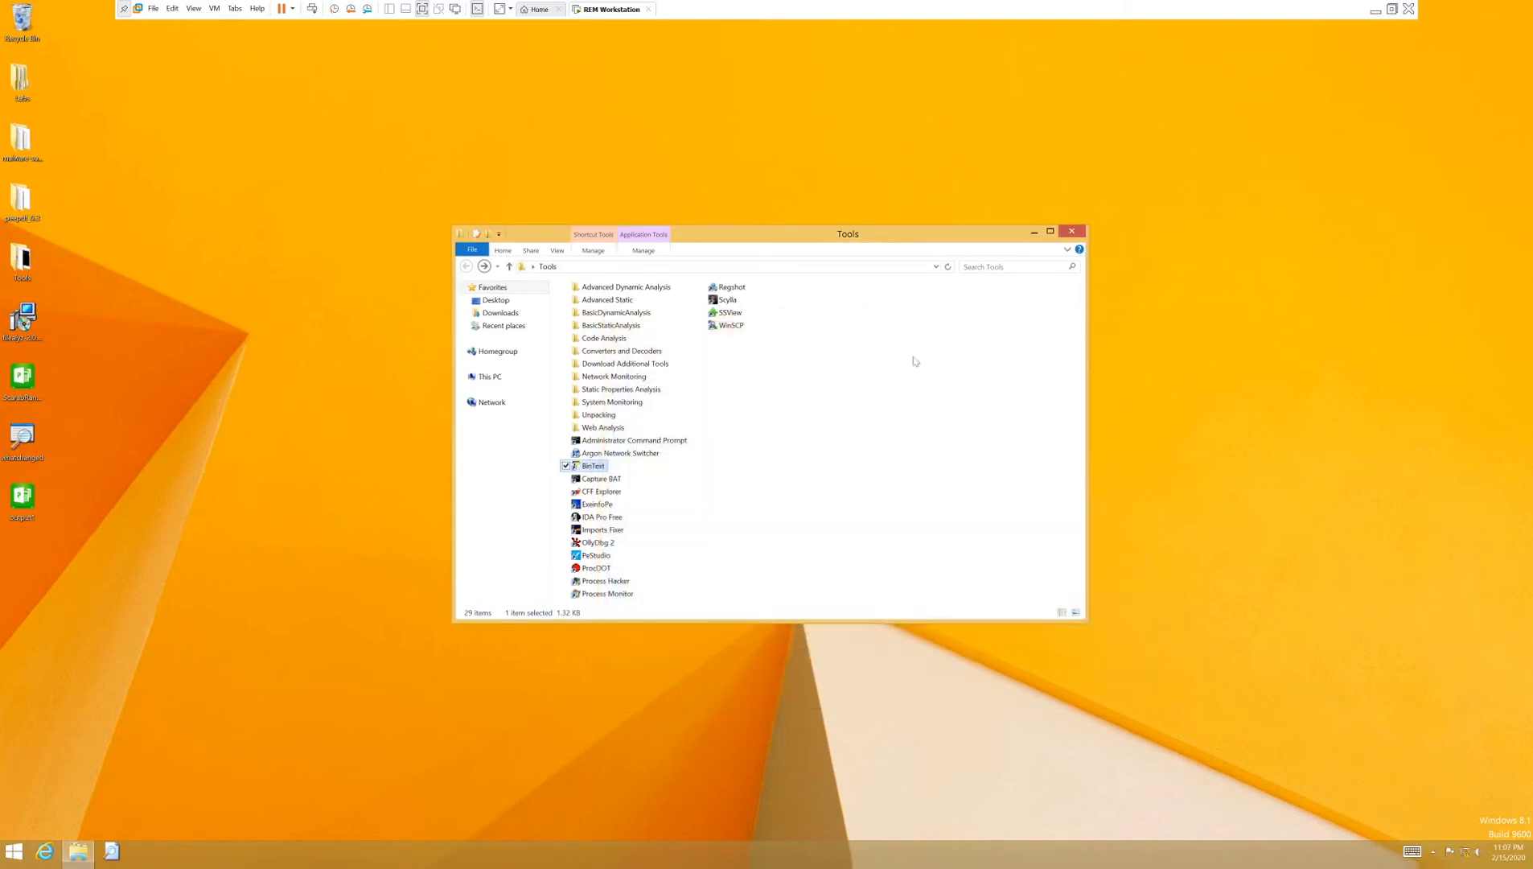
click(797, 446)
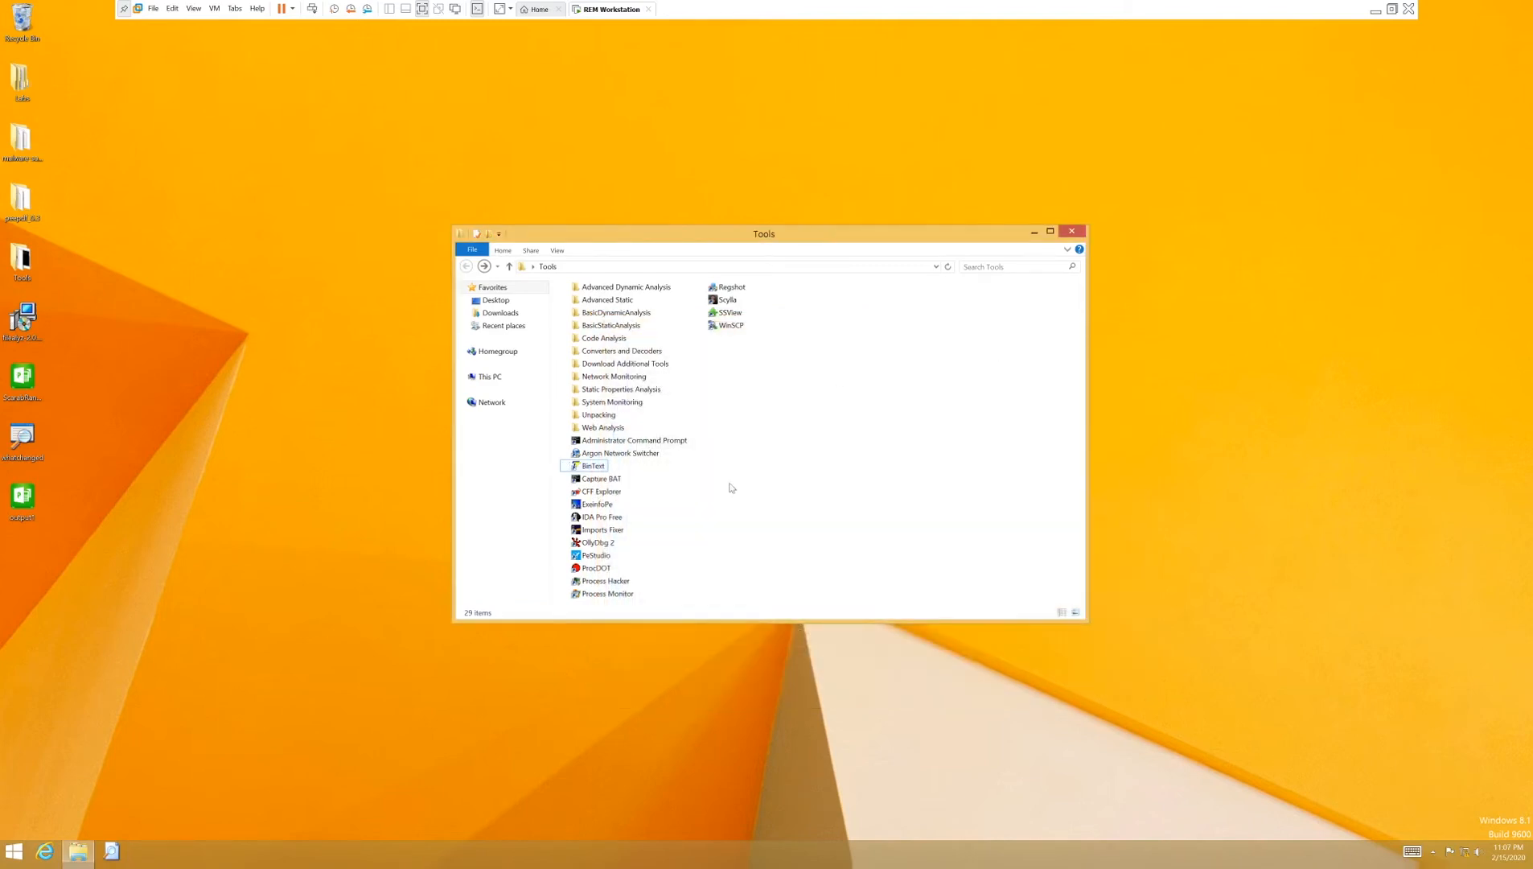
double_click(613, 326)
key(BackSpace)
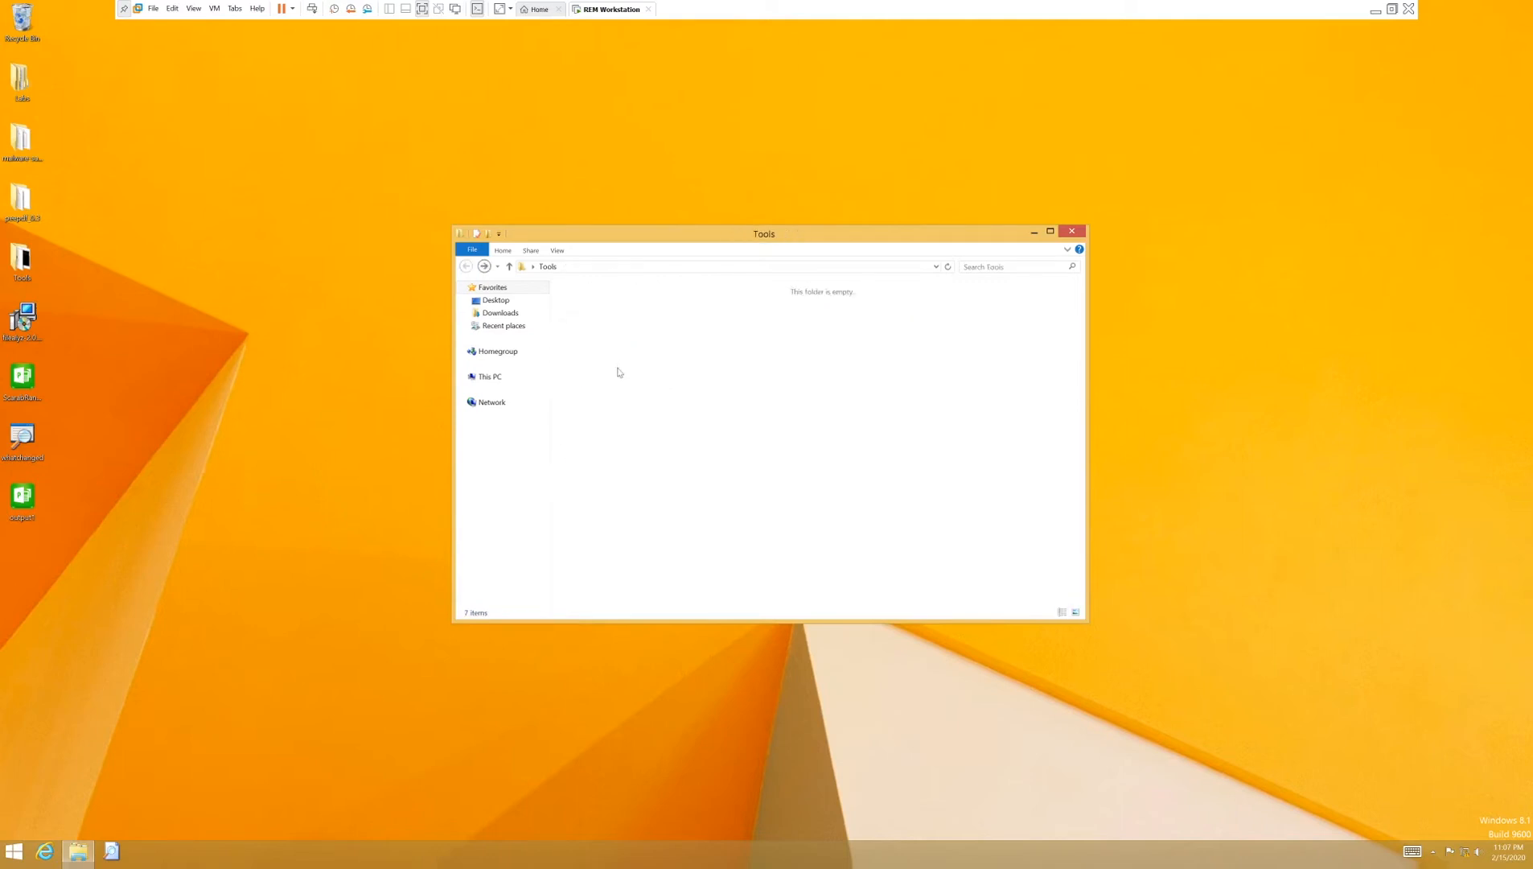
Step: Open PeStudio and load the unpacked output1.exe from the desktop for analysis
double_click(600, 555)
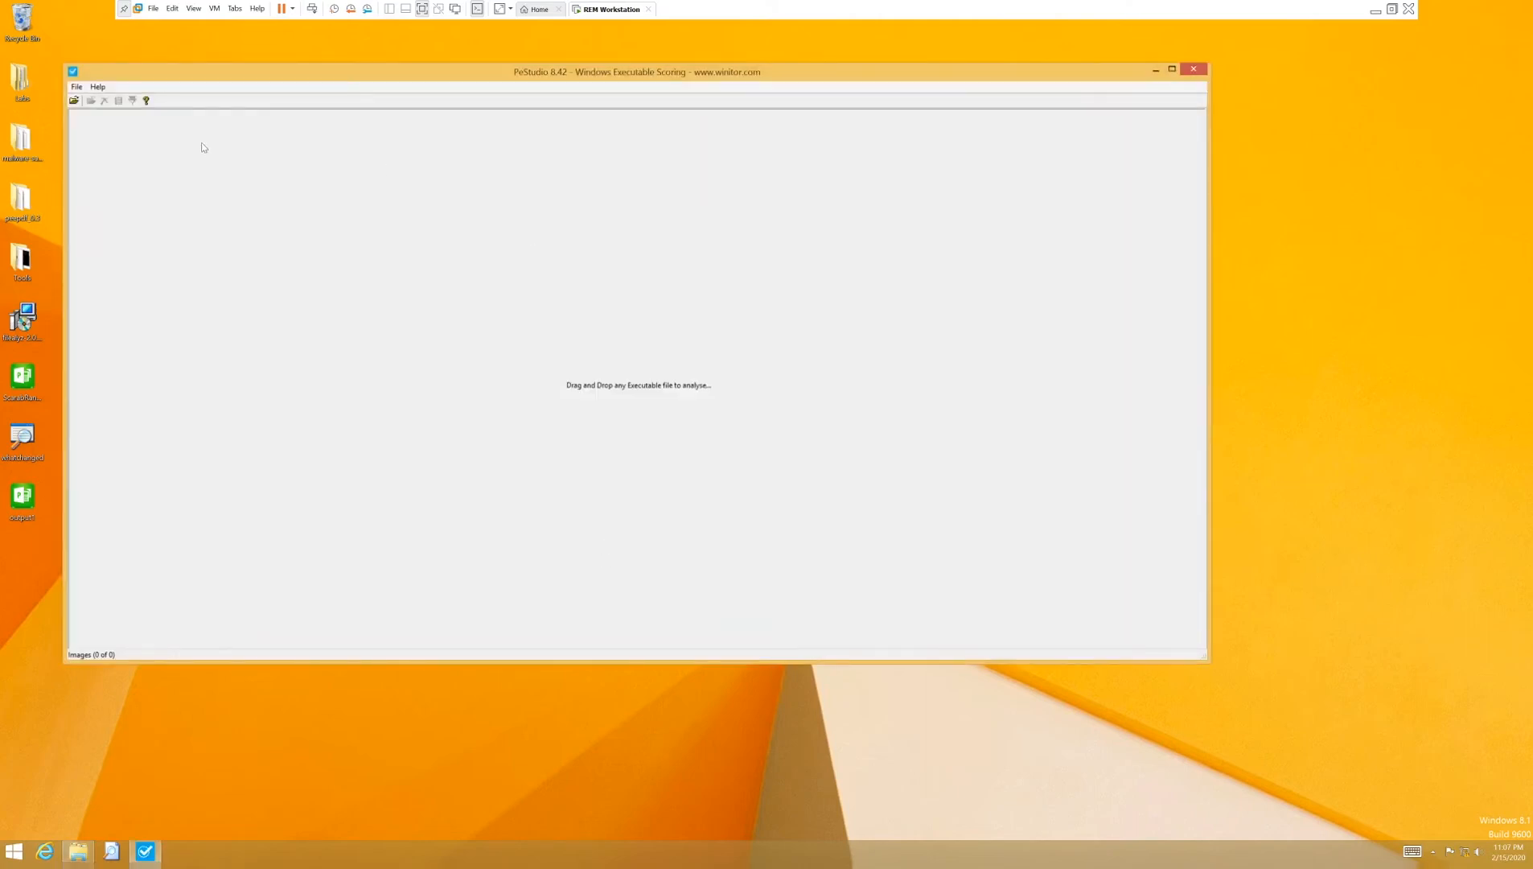
click(78, 86)
click(170, 282)
drag(23, 497, 382, 369)
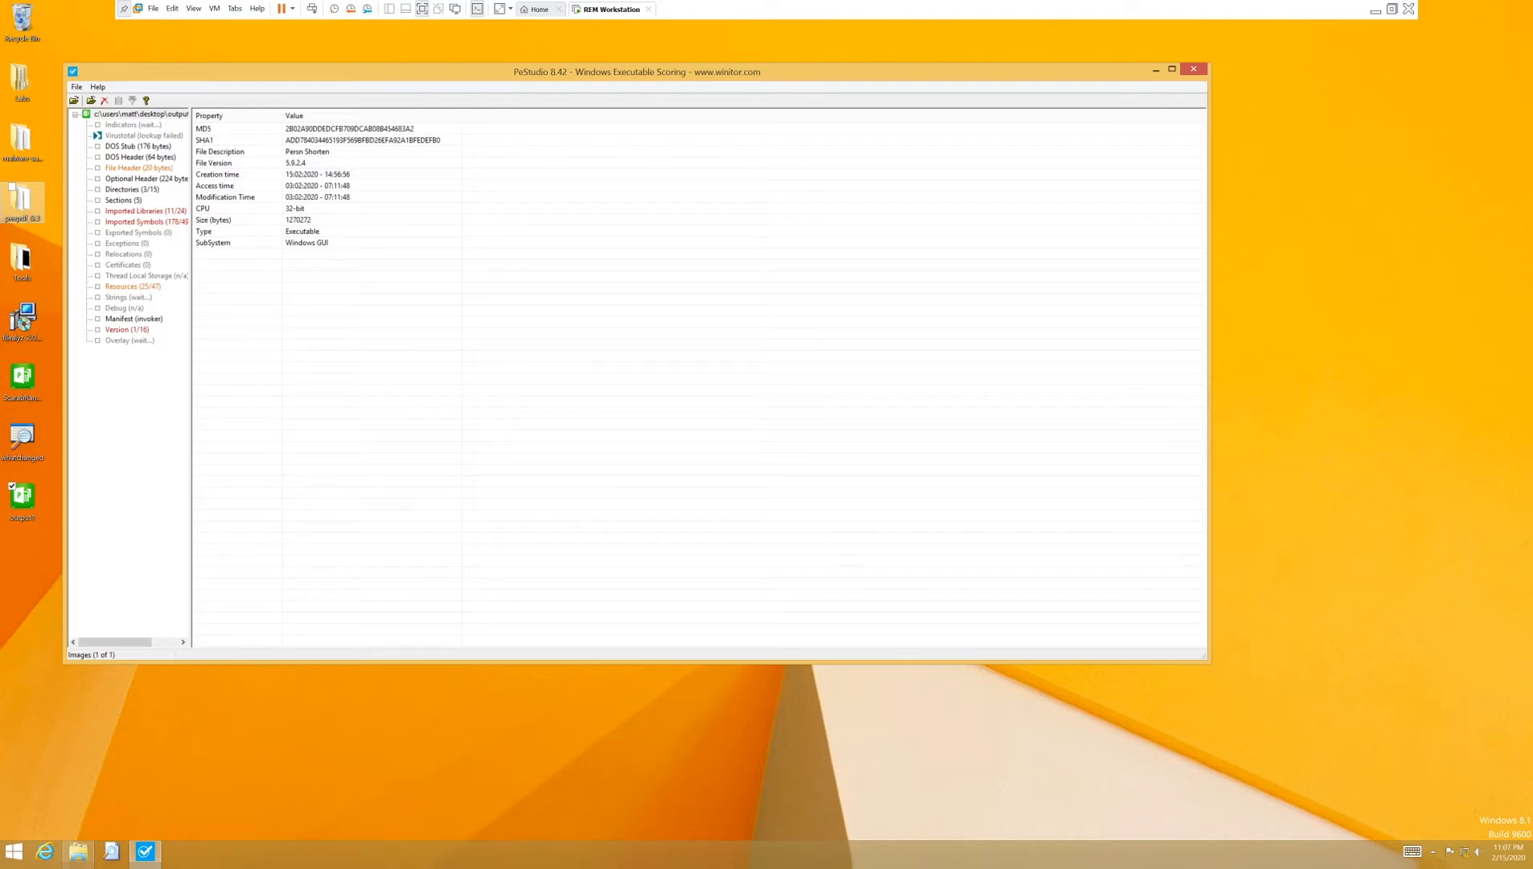
Step: Examine the sample's blacklisted strings and its embedded resources, including the REGISTRY entries
click(130, 288)
click(126, 300)
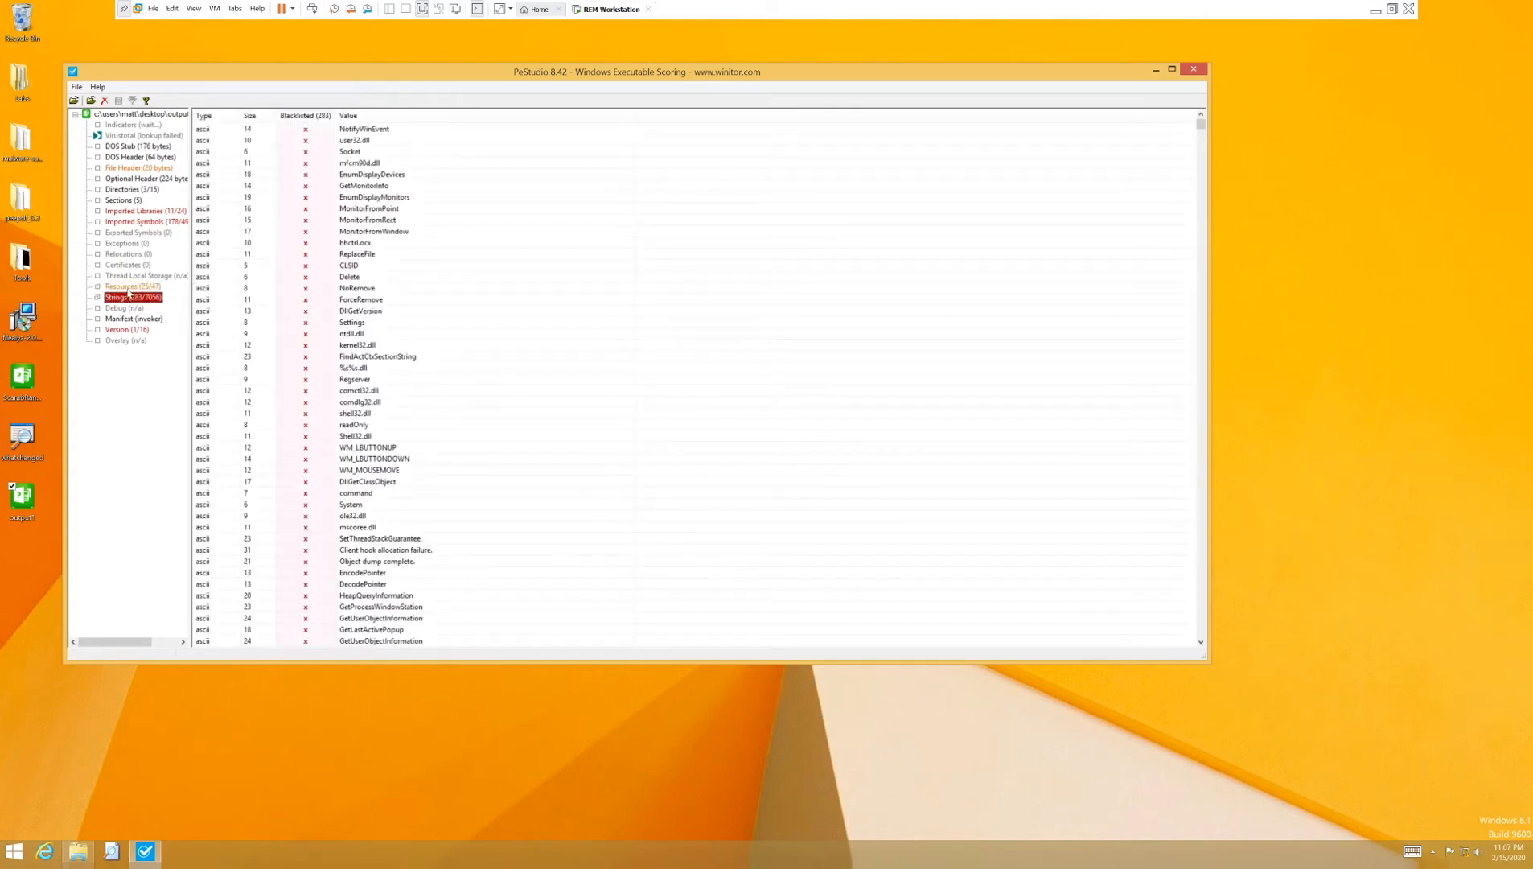
click(129, 287)
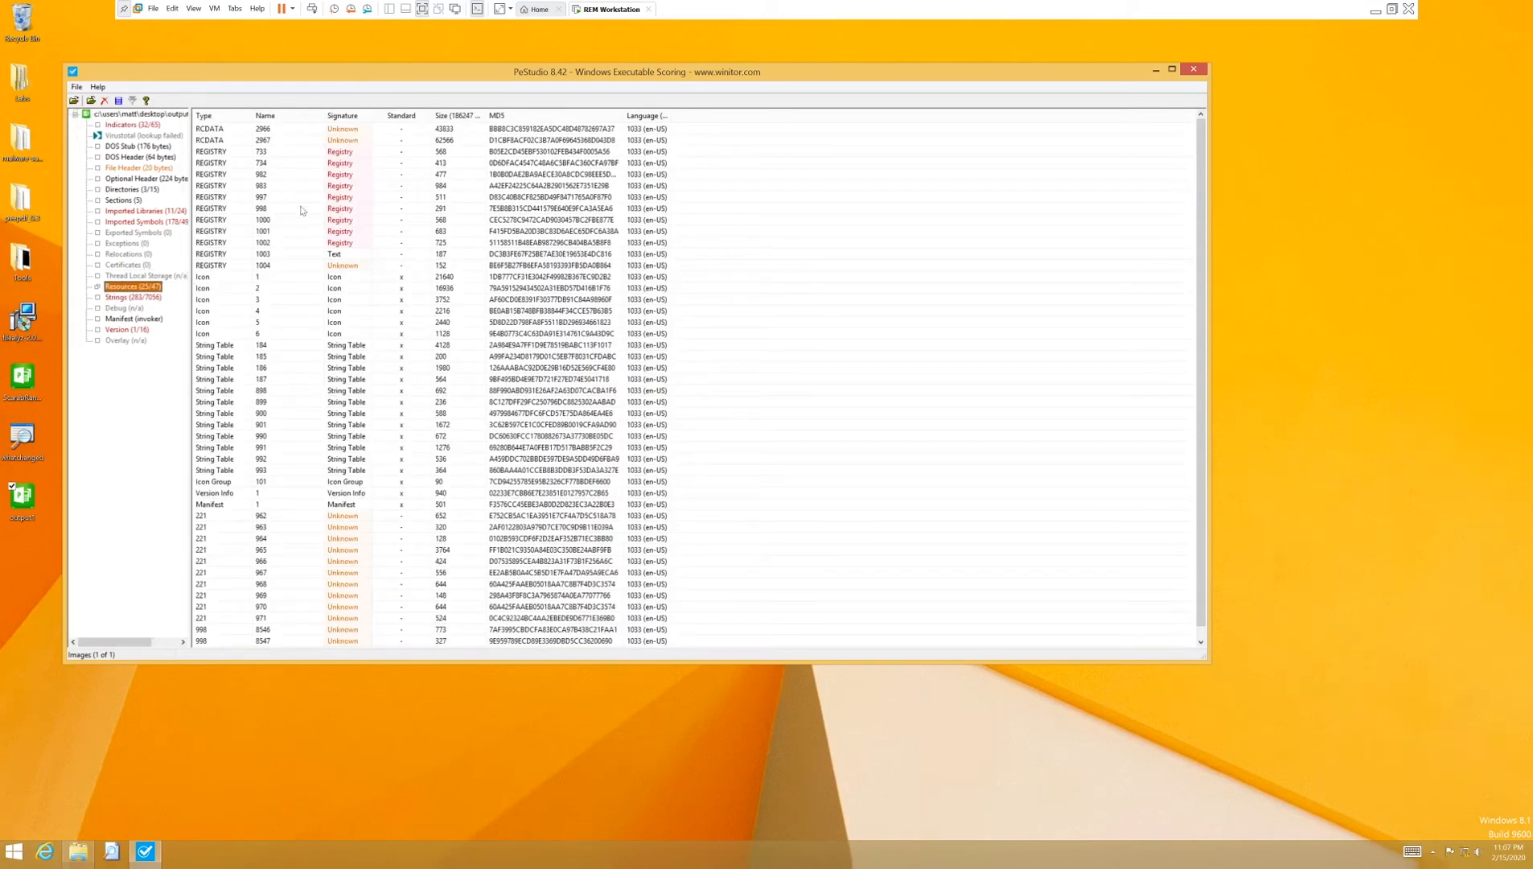
scroll(917, 233, down, 1)
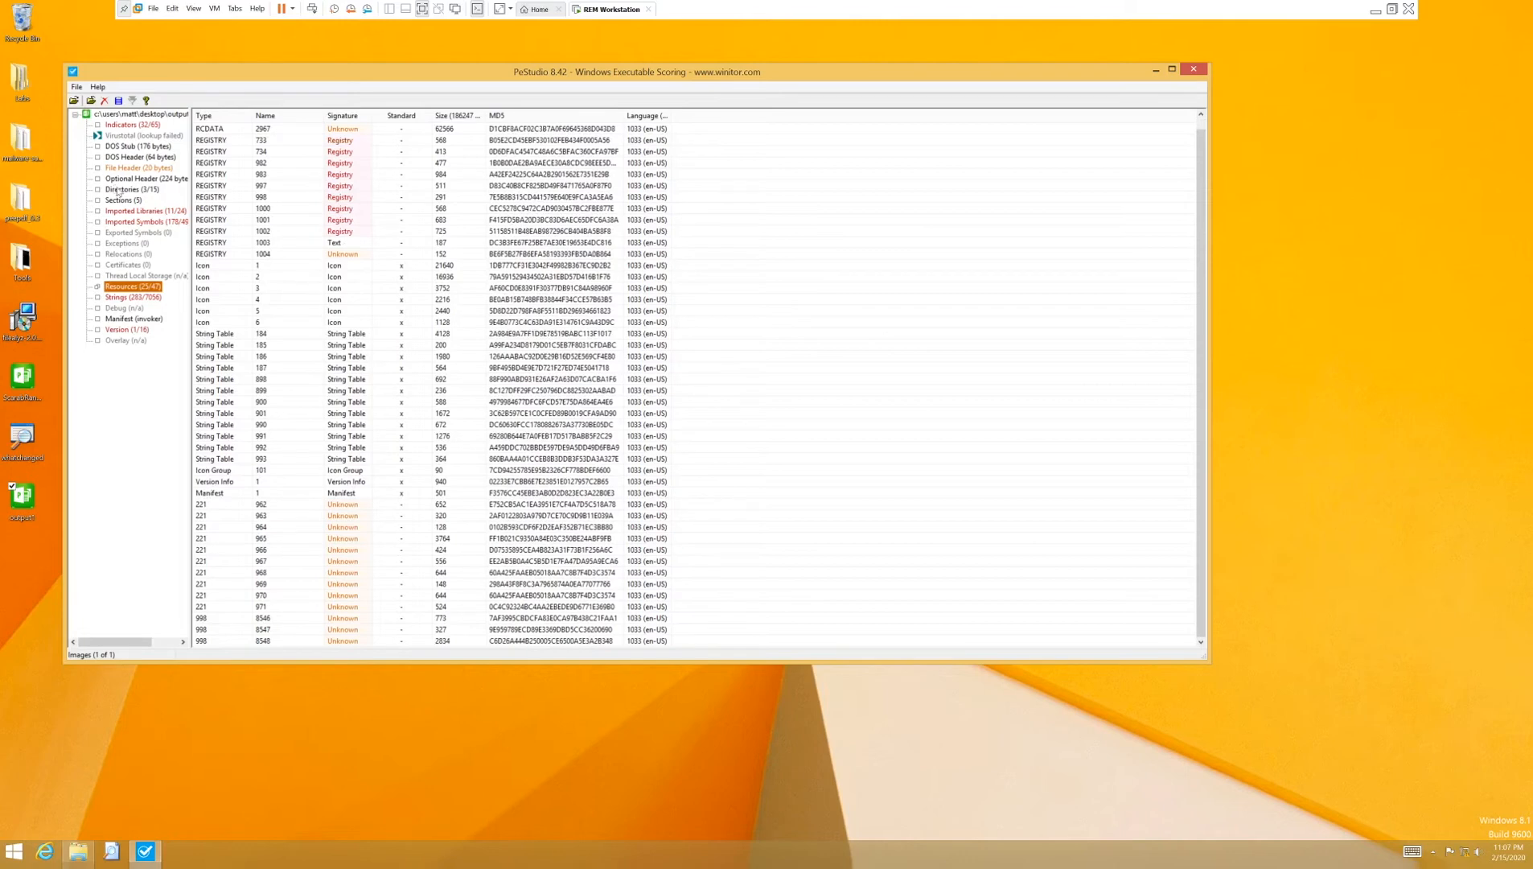
Step: Examine the sample's imported libraries and the blacklisted imported symbols
click(132, 211)
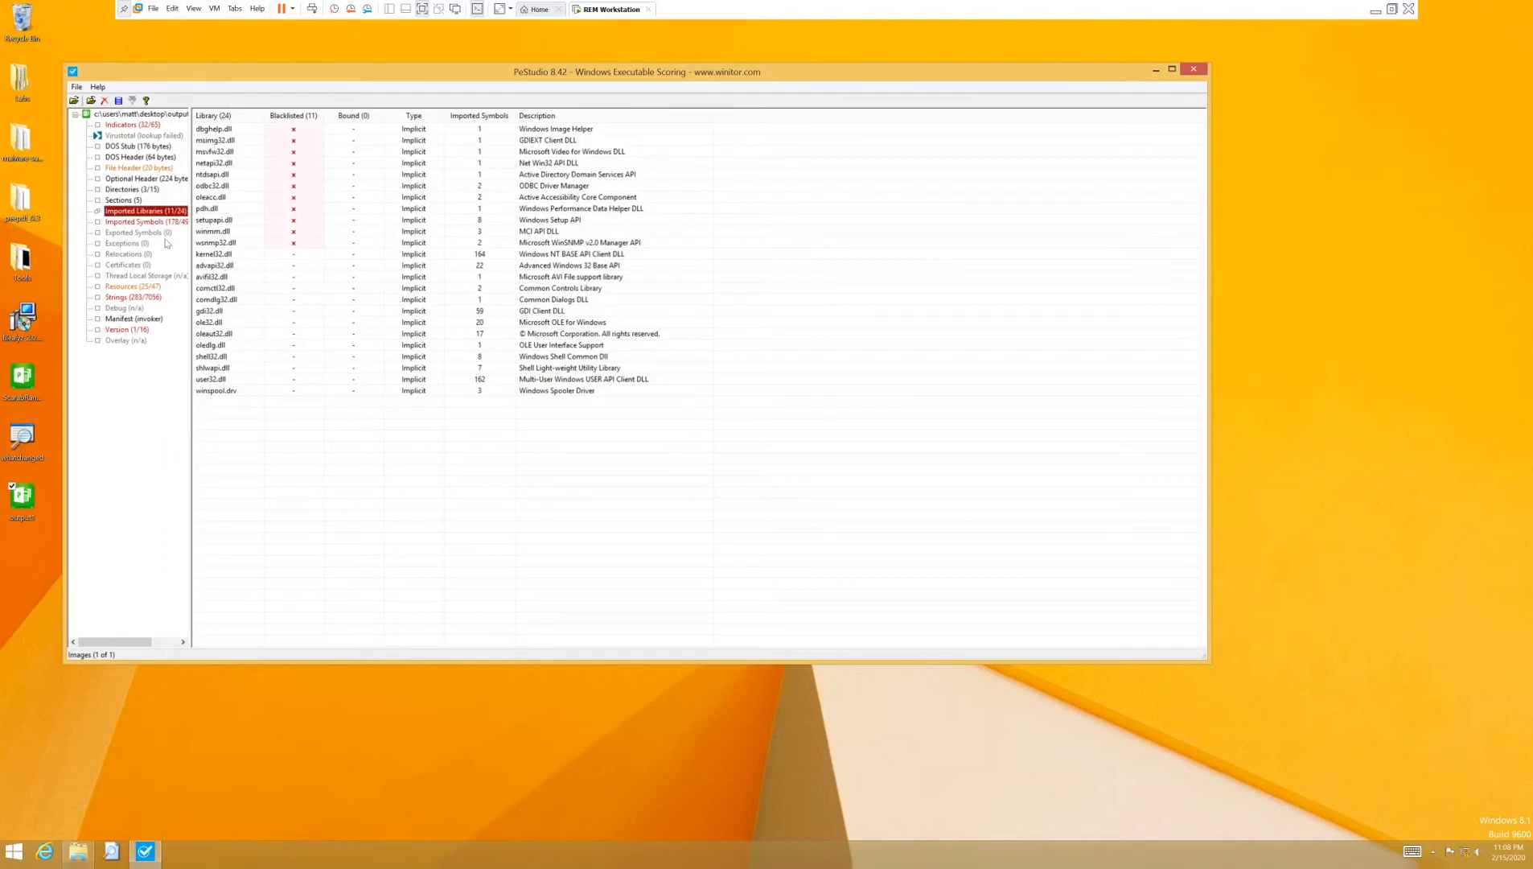
click(145, 222)
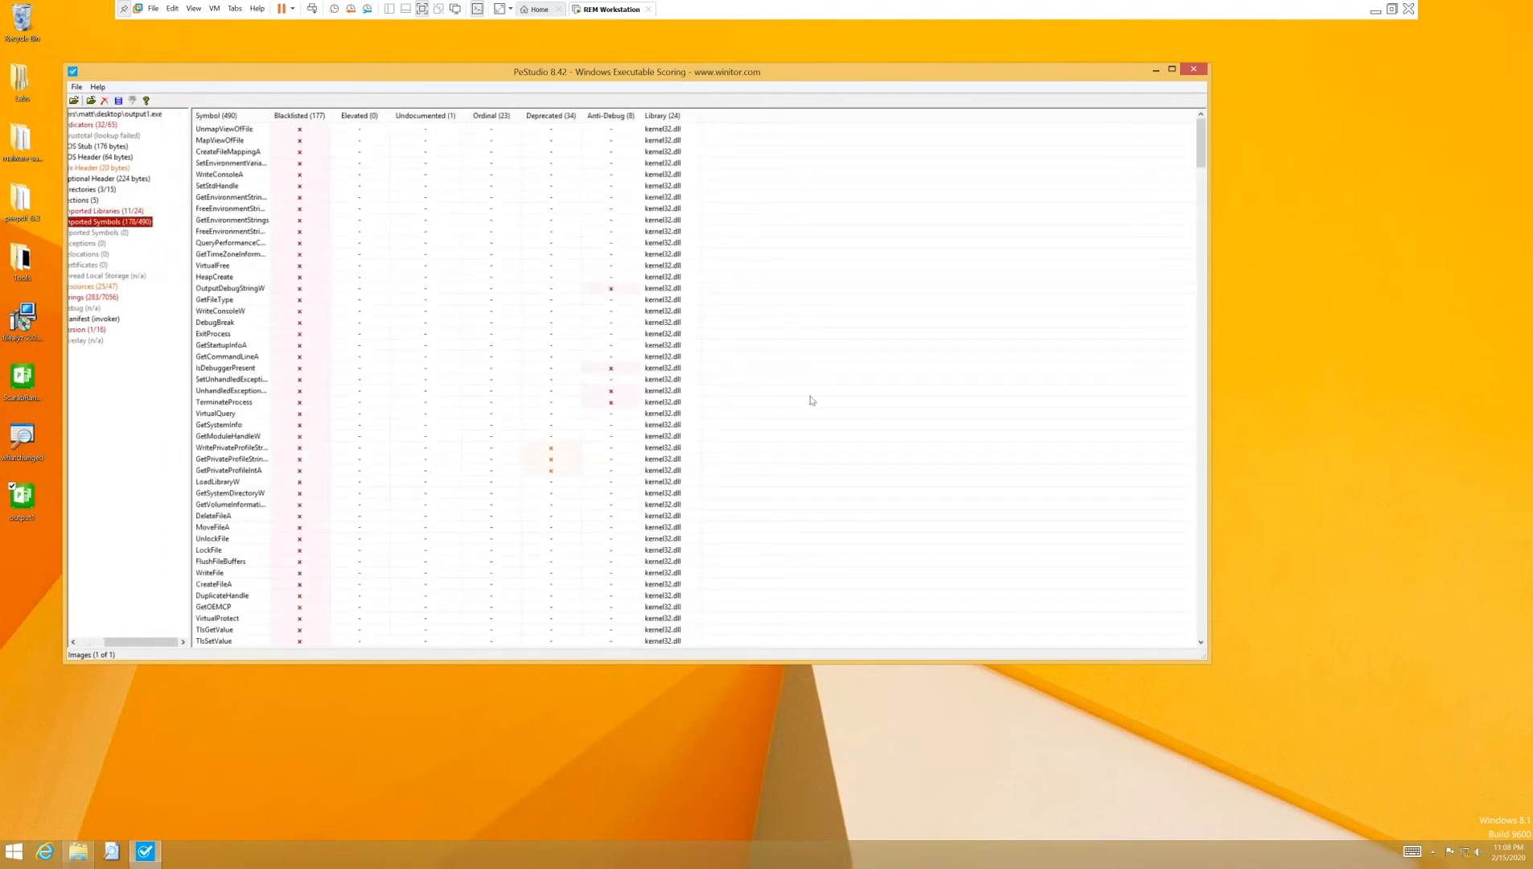
scroll(797, 420, down, 20)
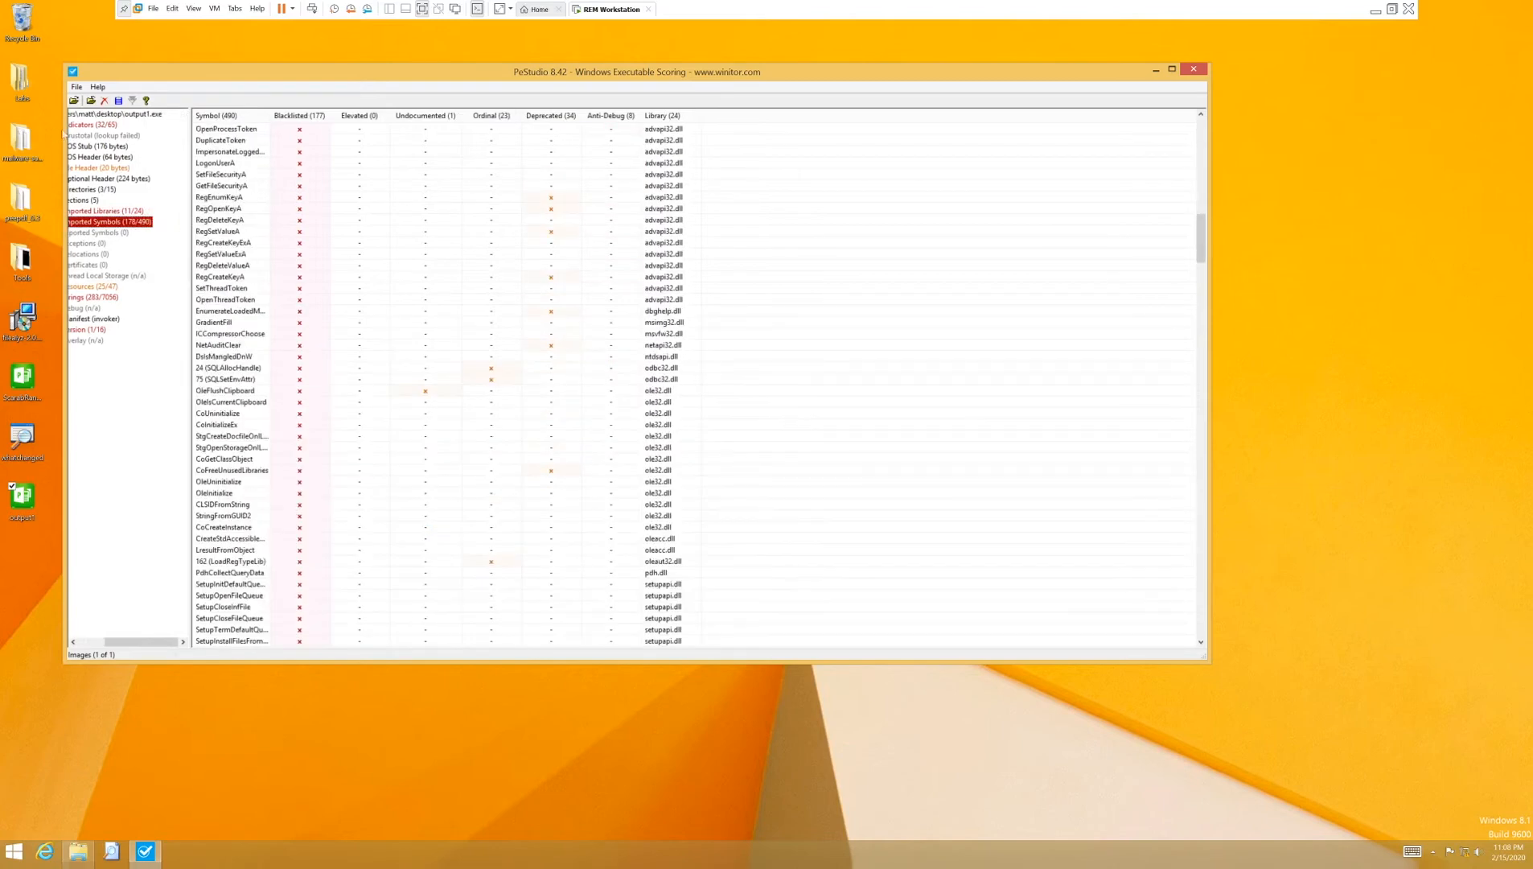
Step: View the DOS stub and examine the indicators, including those for blacklisted imported functions and Windows Registry modification
click(95, 146)
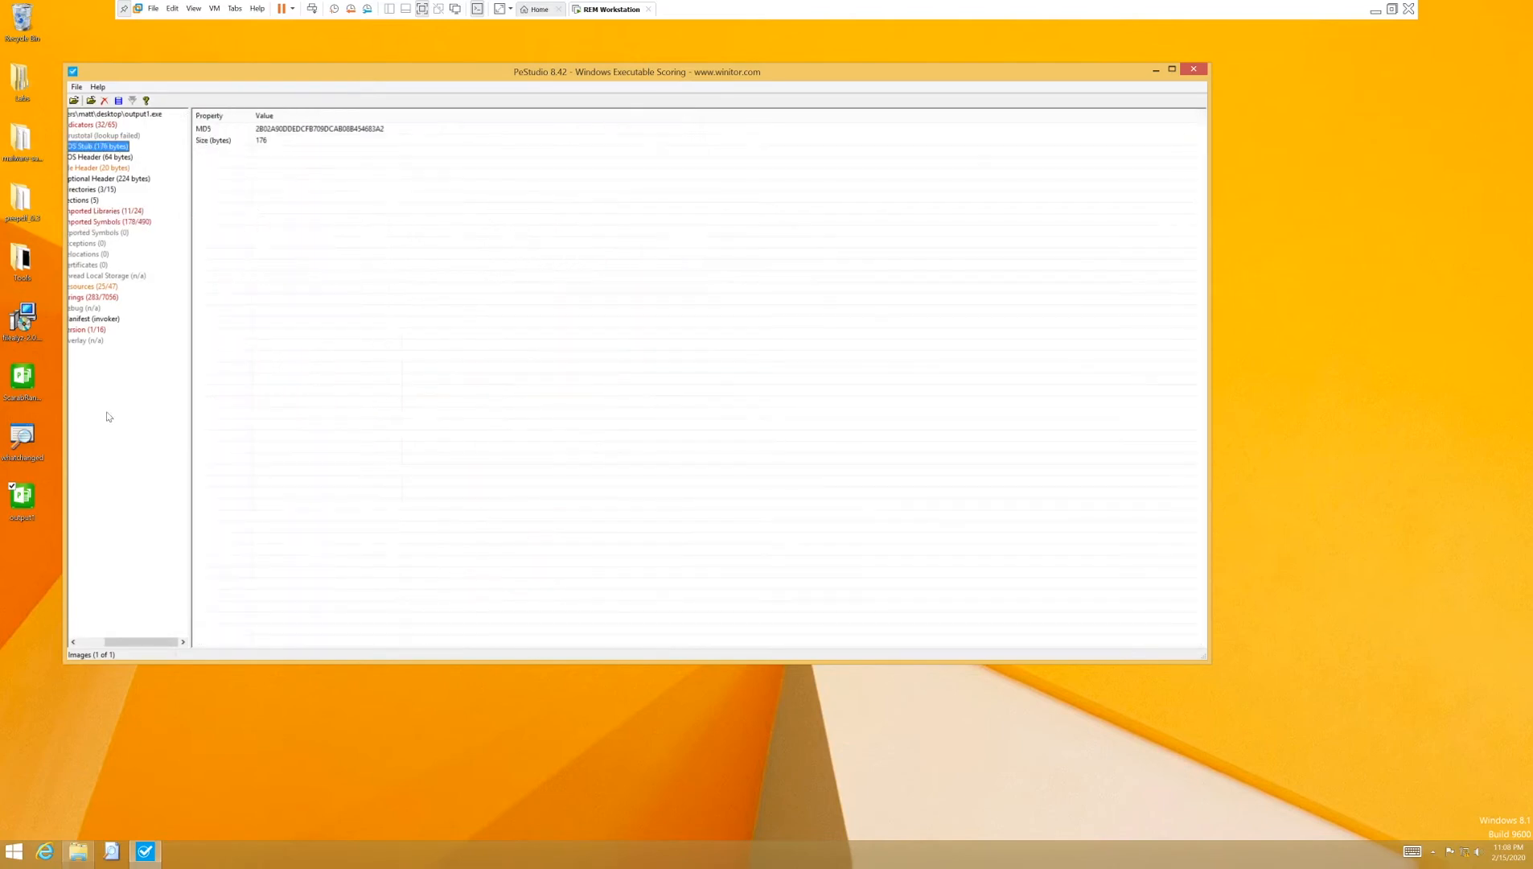
click(135, 125)
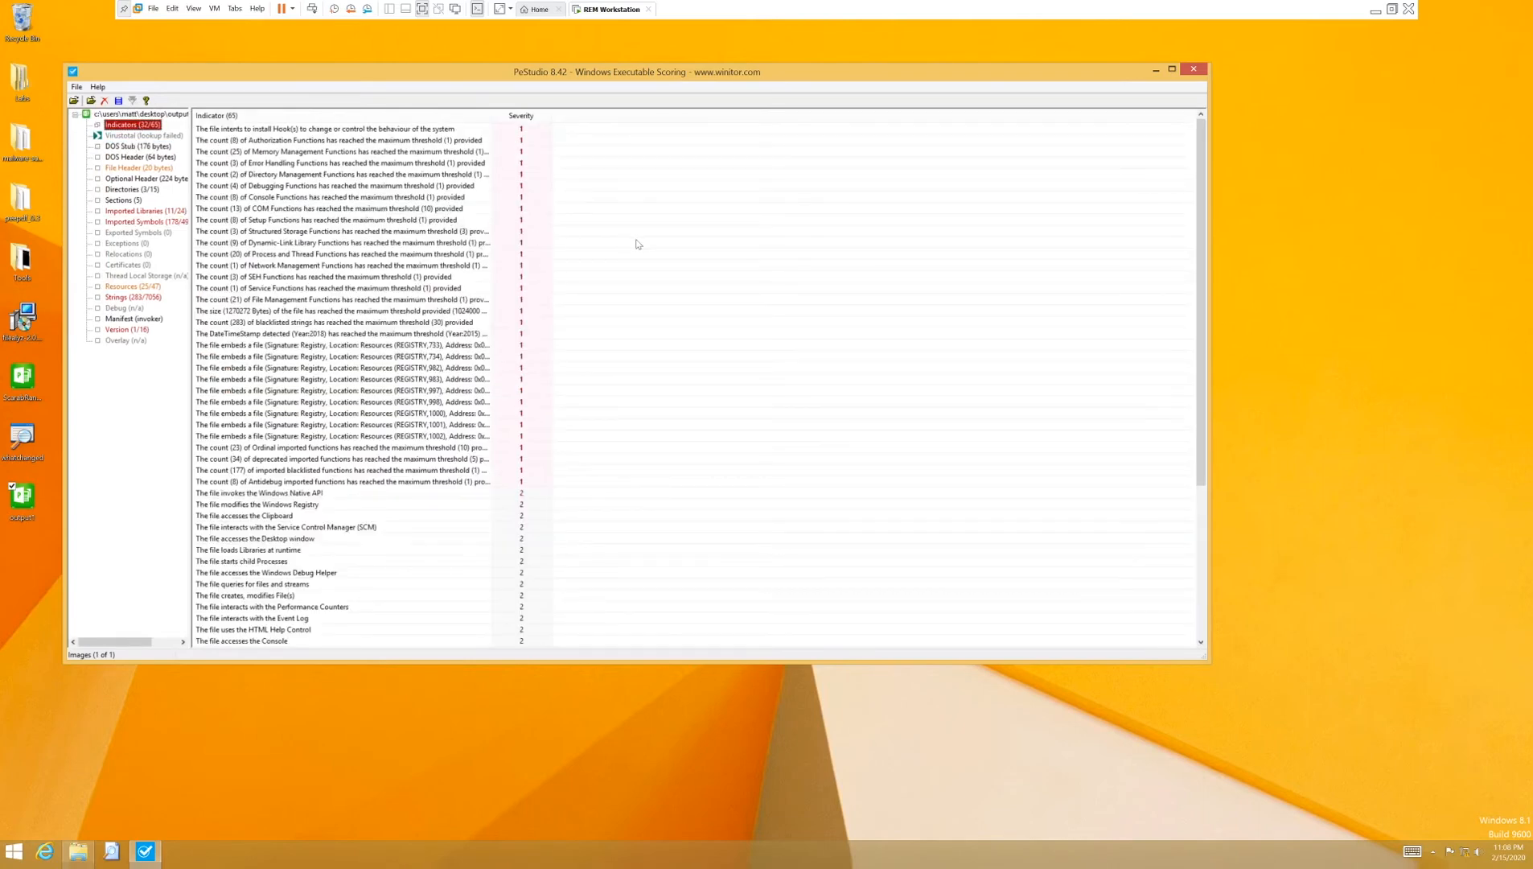
click(408, 471)
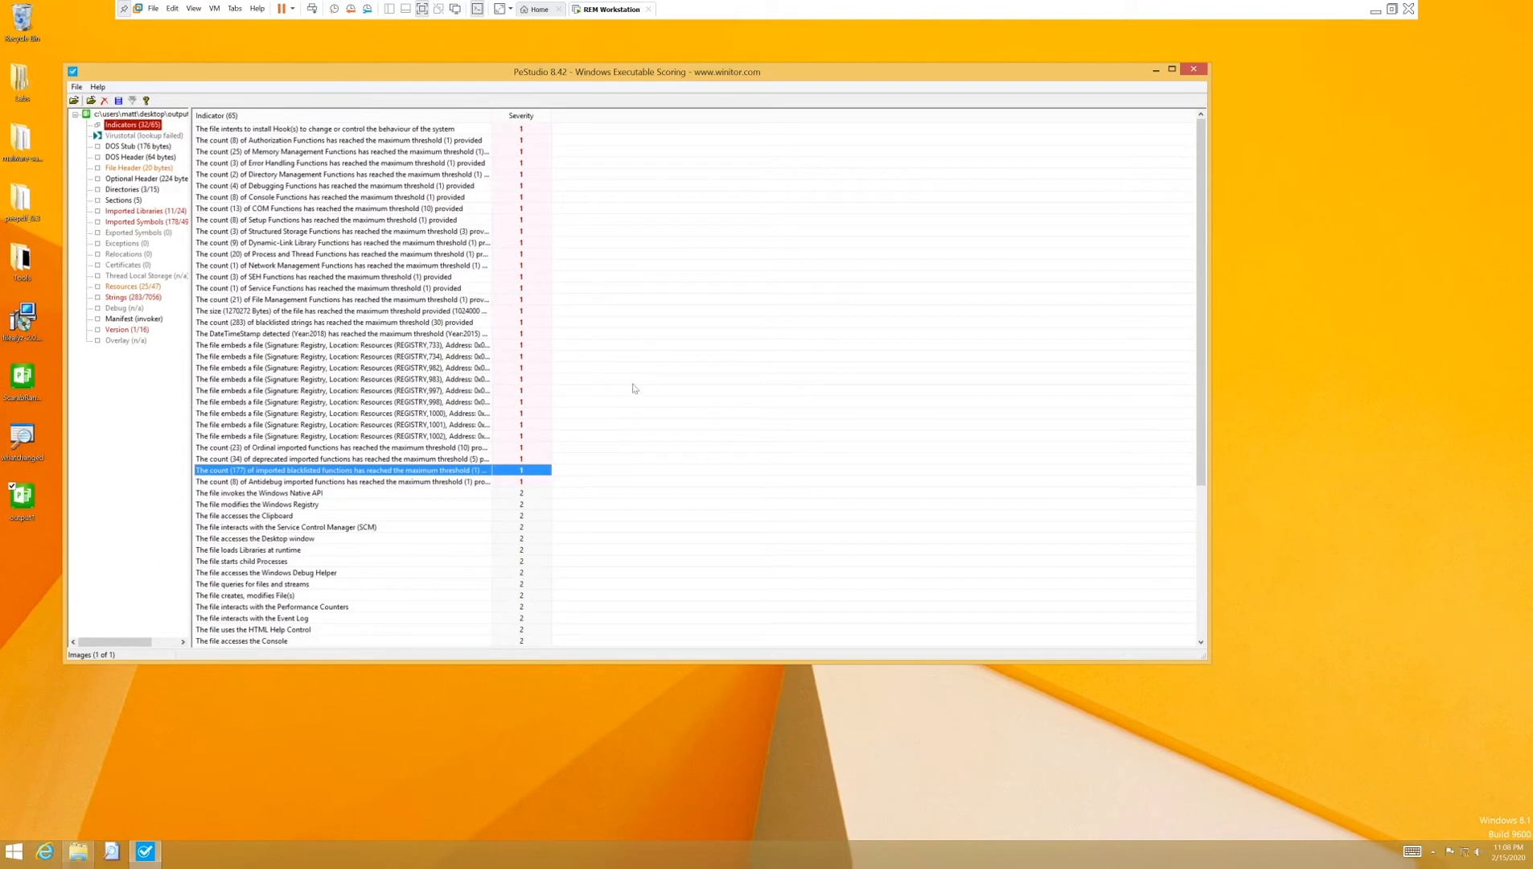
click(292, 506)
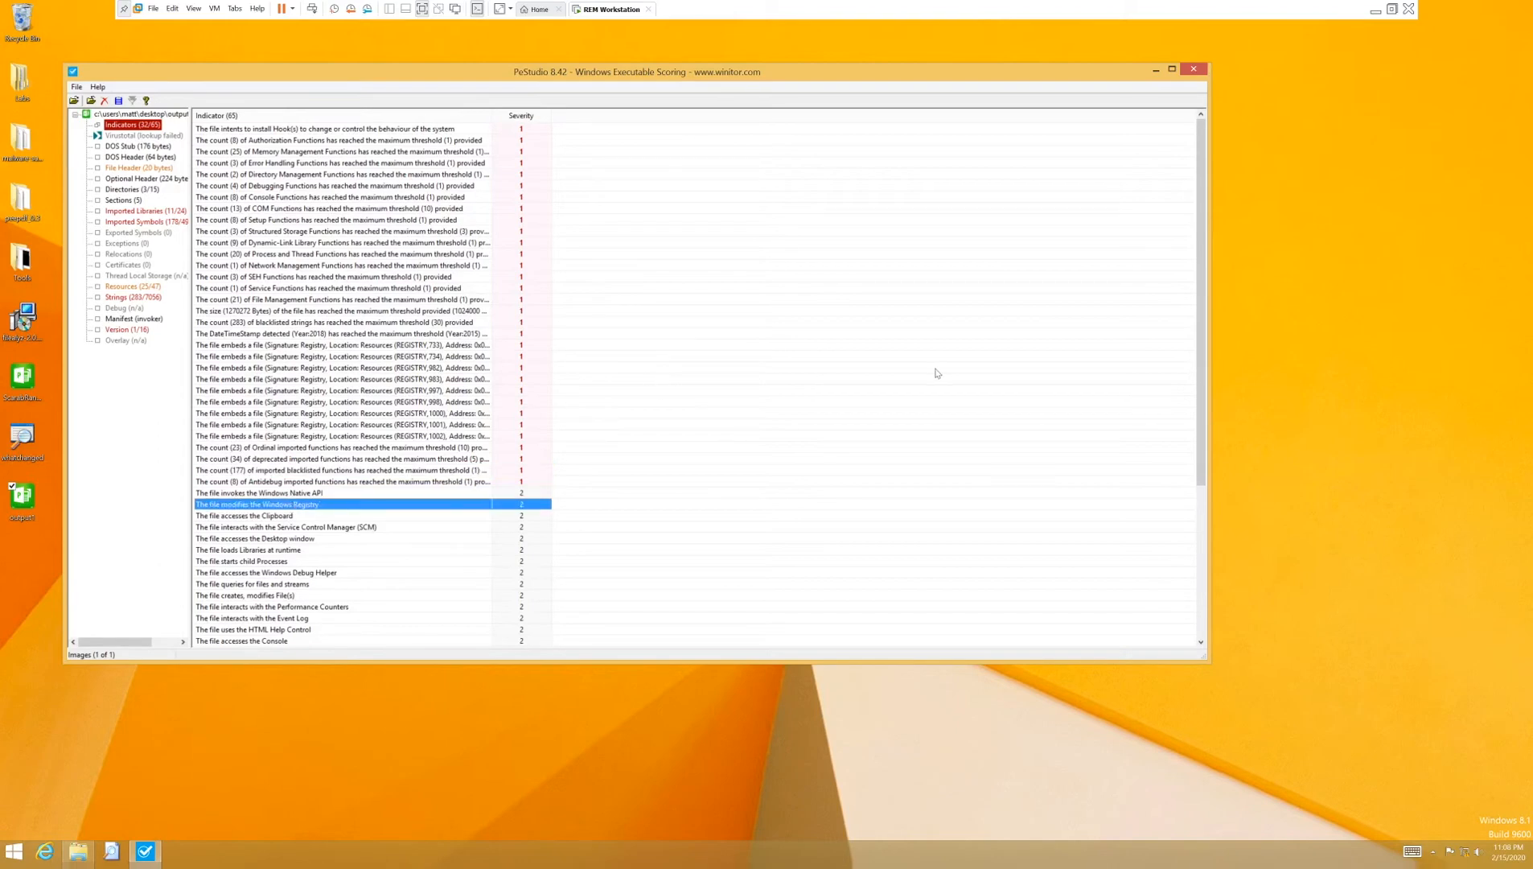
click(679, 413)
scroll(680, 410, down, 2)
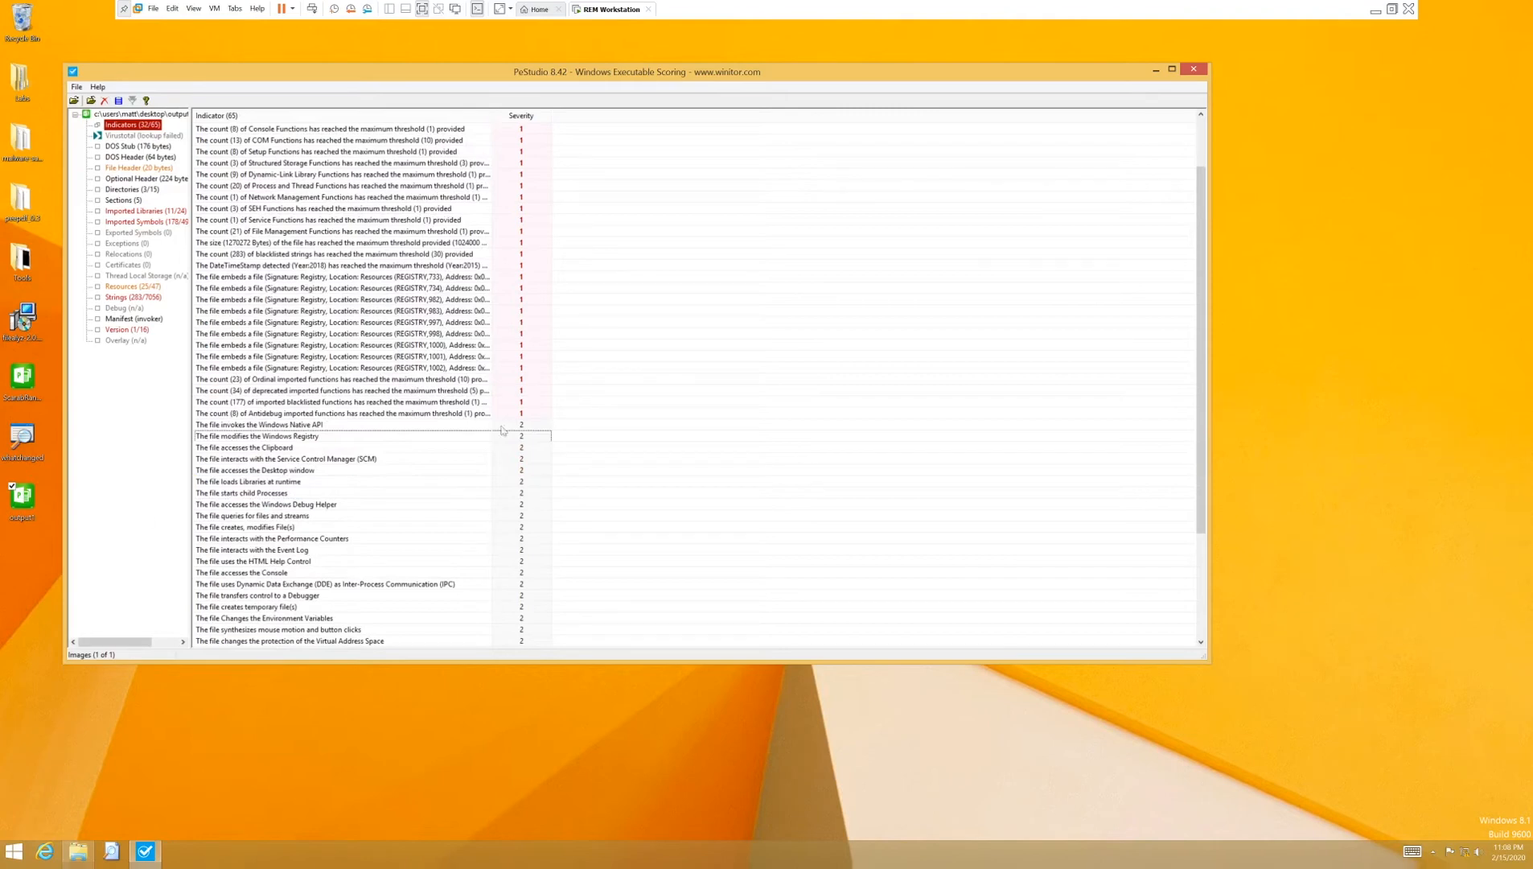
scroll(557, 429, down, 3)
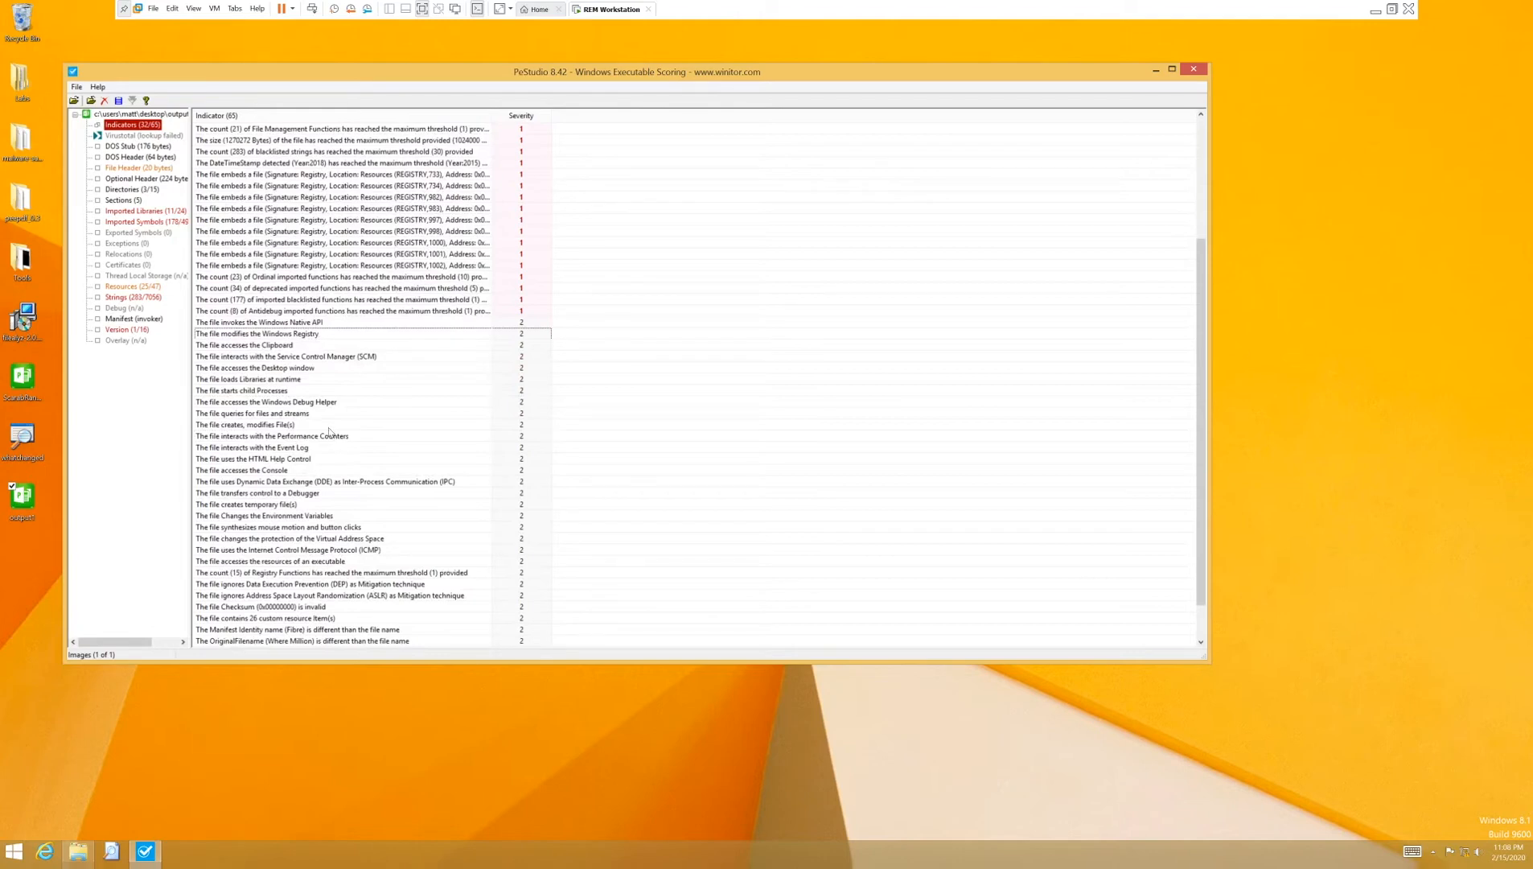
Step: Examine the severity 2 indicators on creating or modifying files, the Event Log and Virtual Address Space protection
click(302, 425)
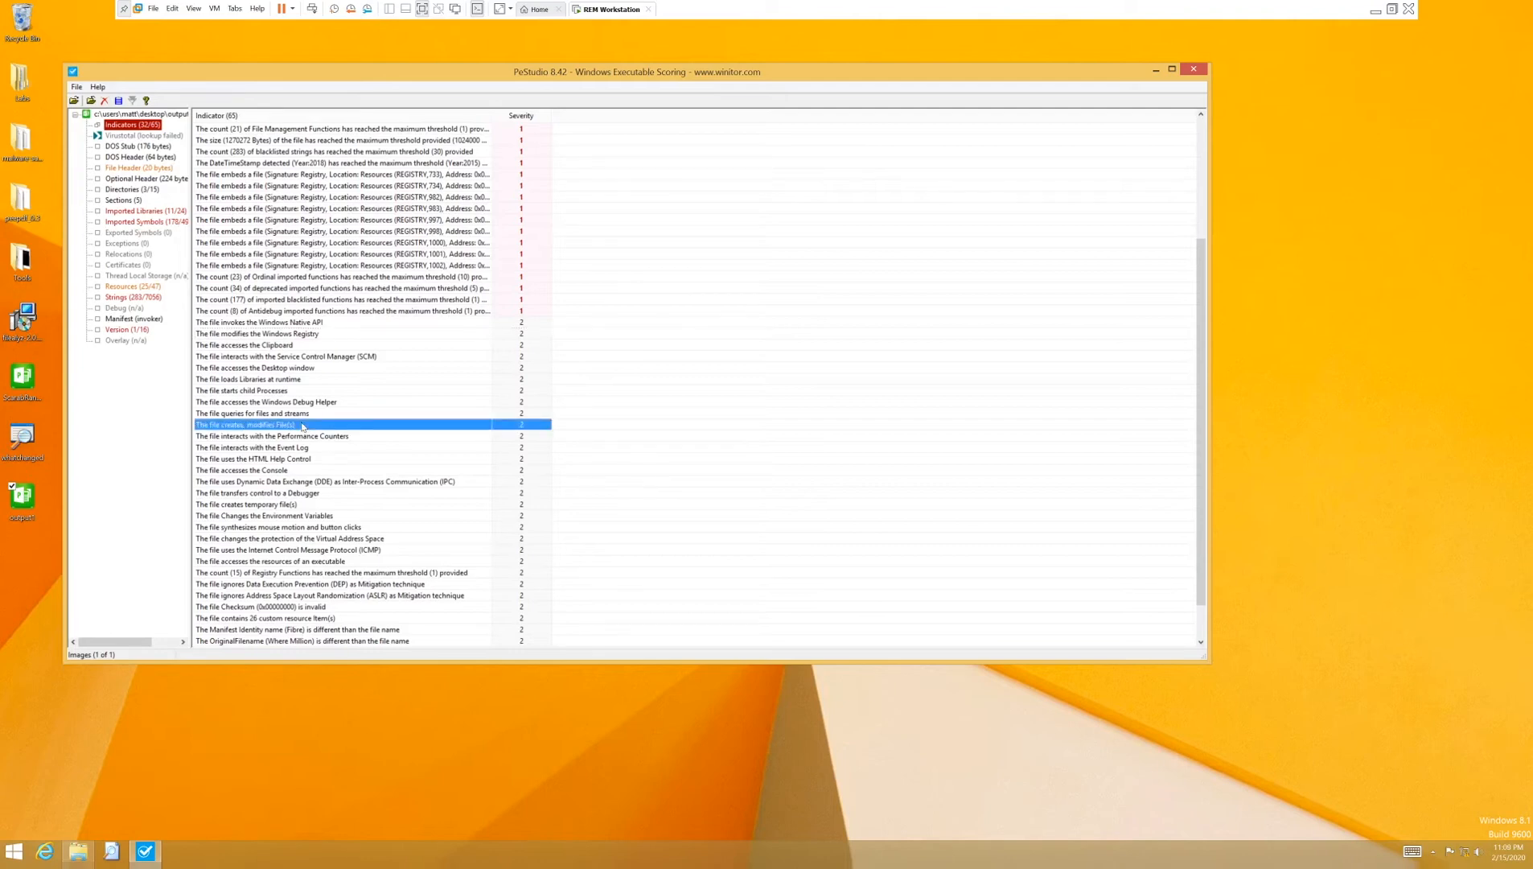
click(295, 448)
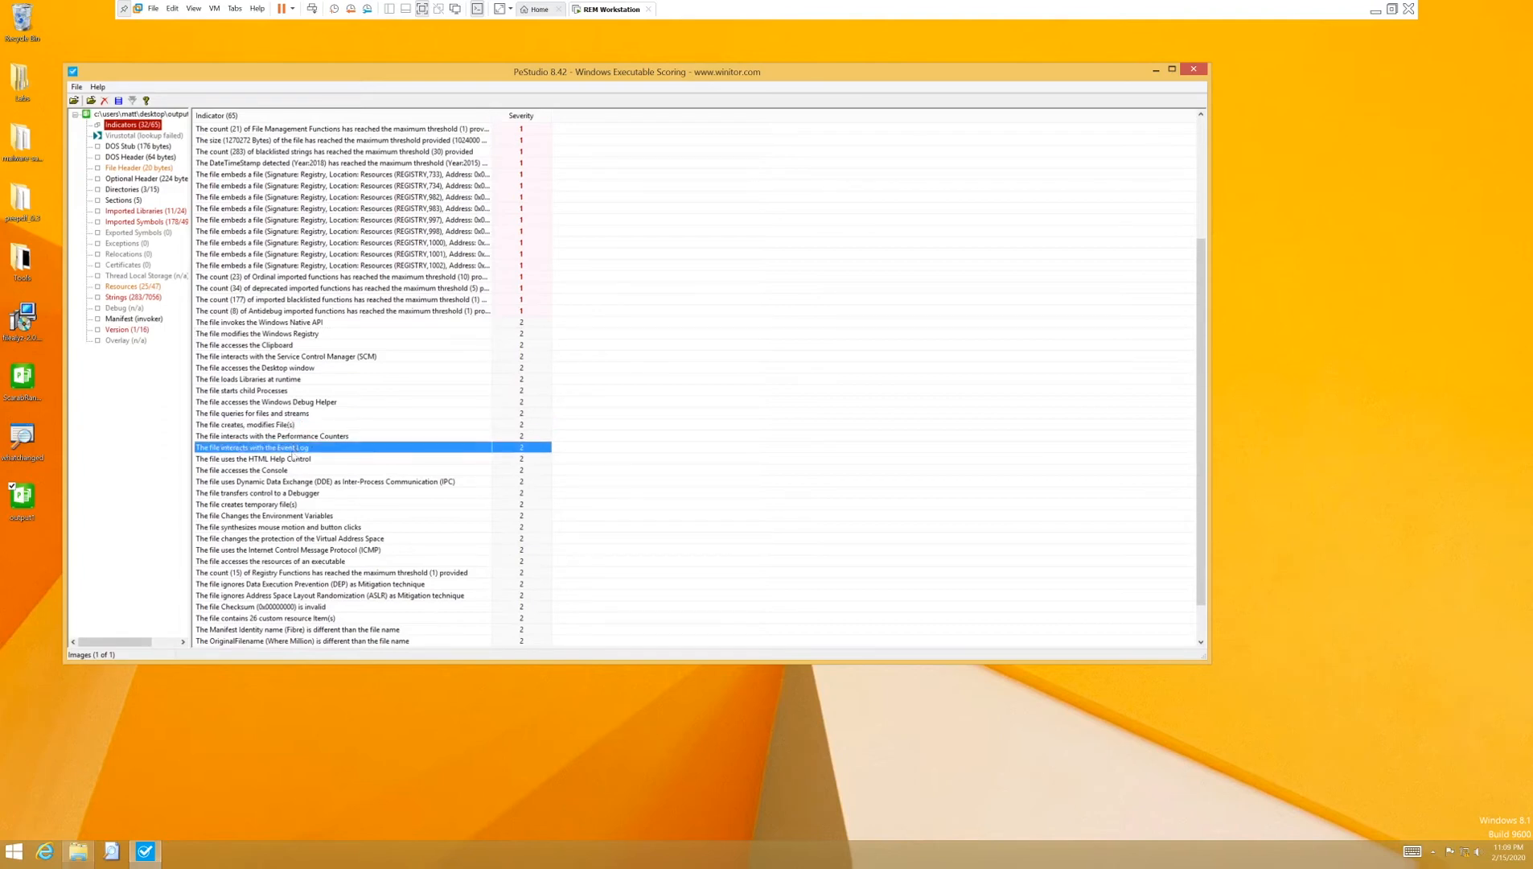
scroll(321, 609, down, 1)
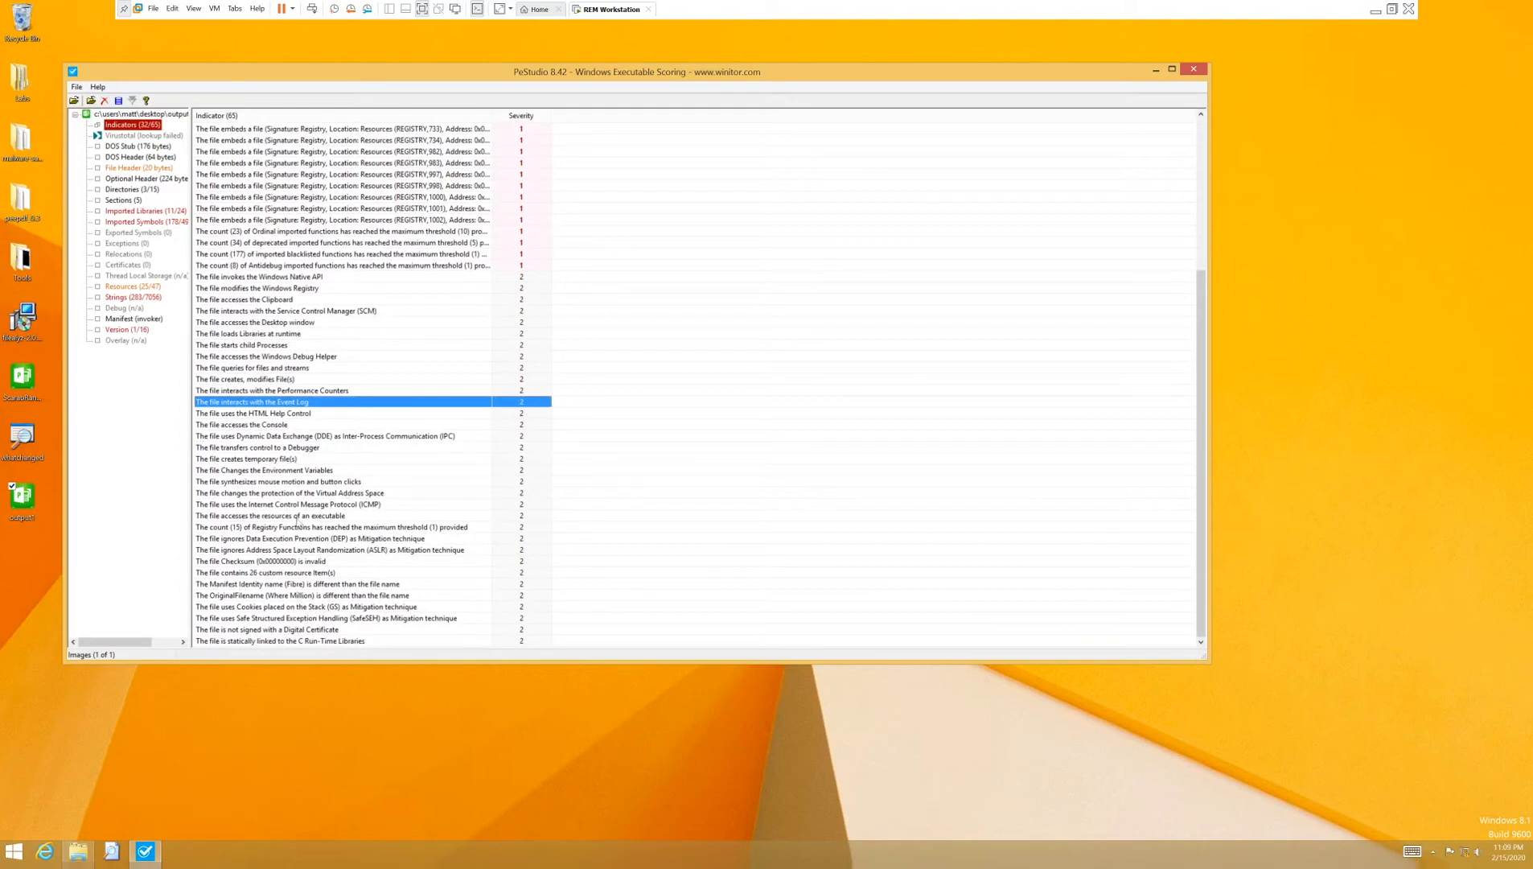
click(298, 492)
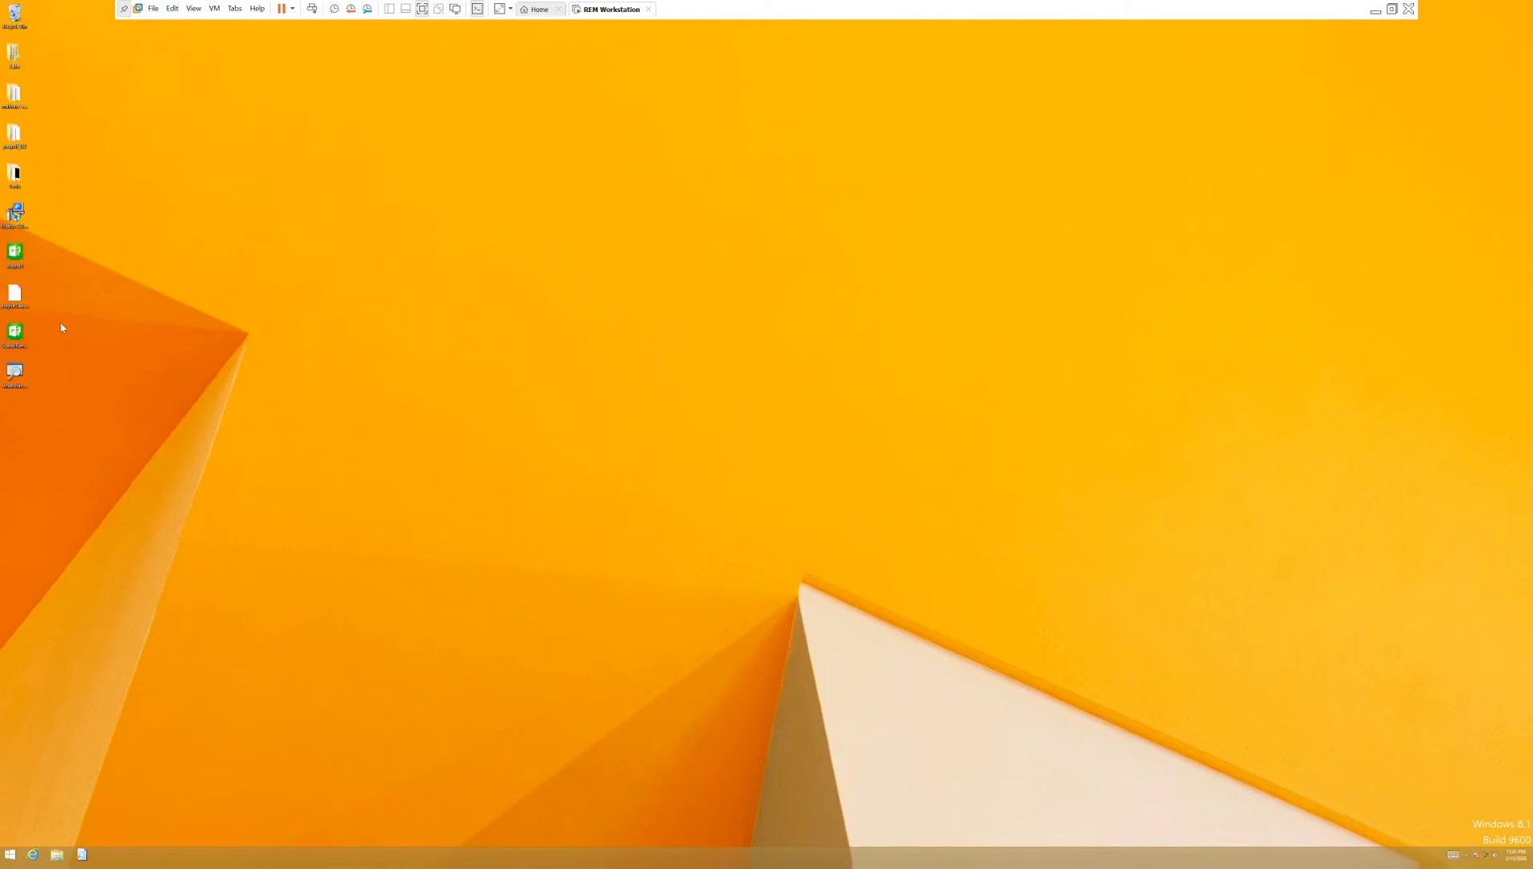
Step: Run ScarabRansomwareUPX.exe from the desktop despite the SmartScreen warning and authorise it with the administrator password
click(15, 332)
double_click(15, 332)
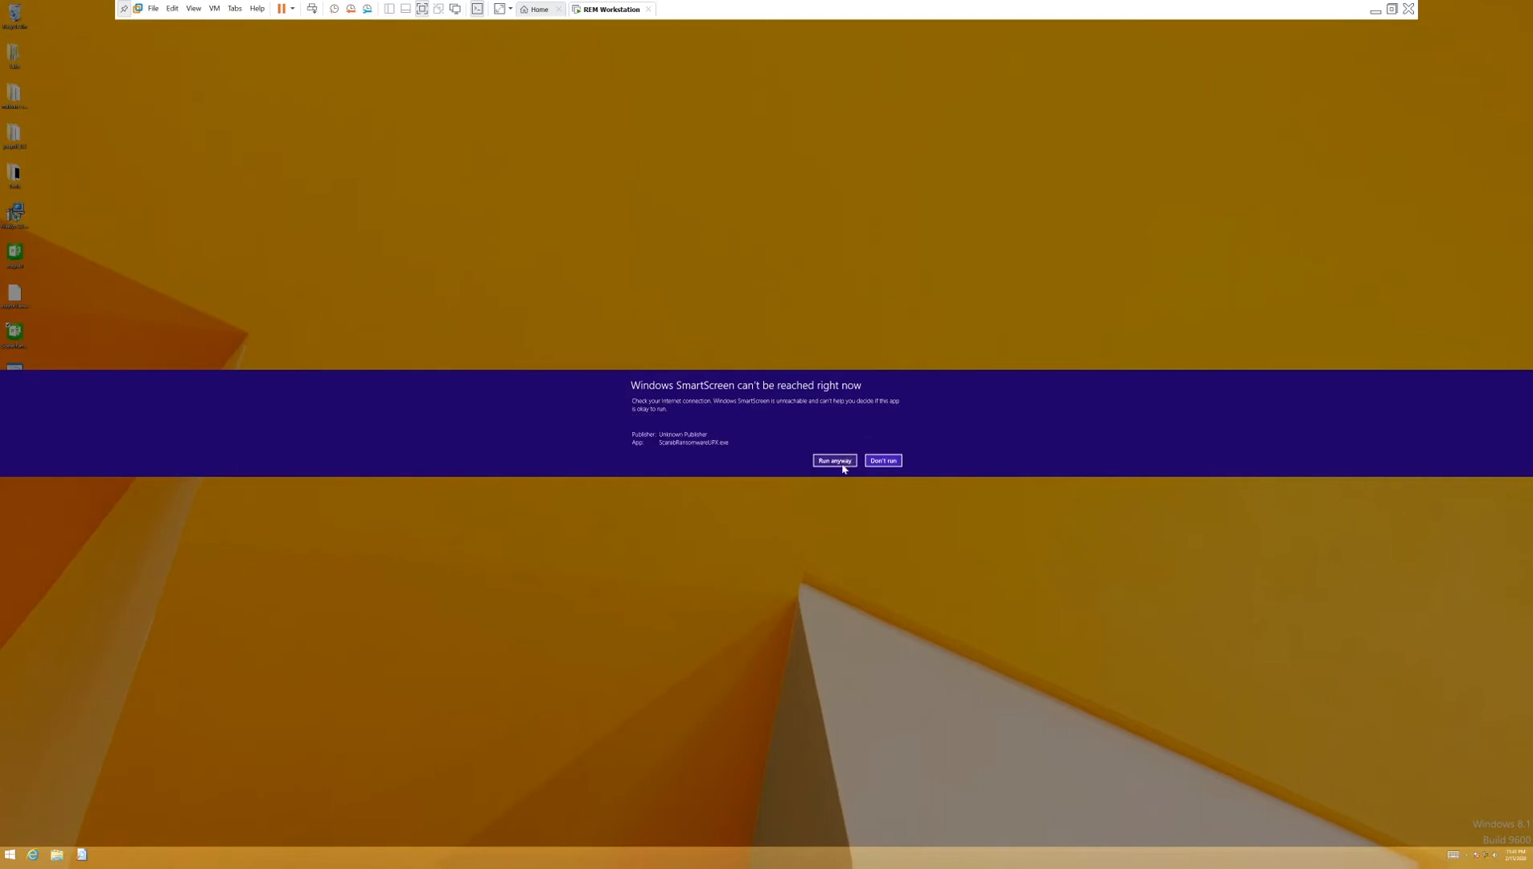
click(841, 463)
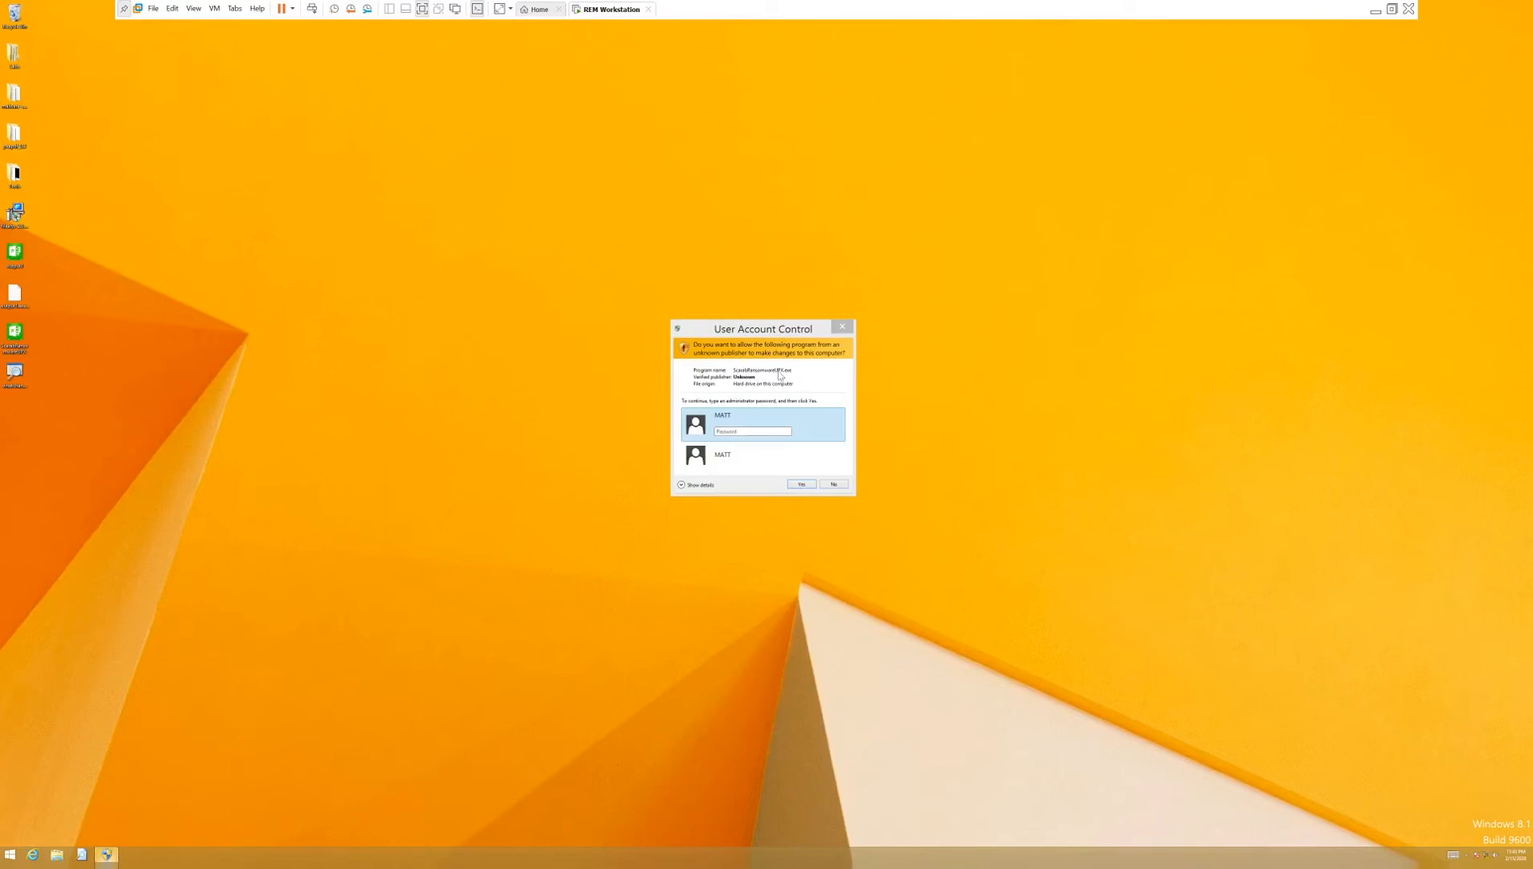
click(755, 432)
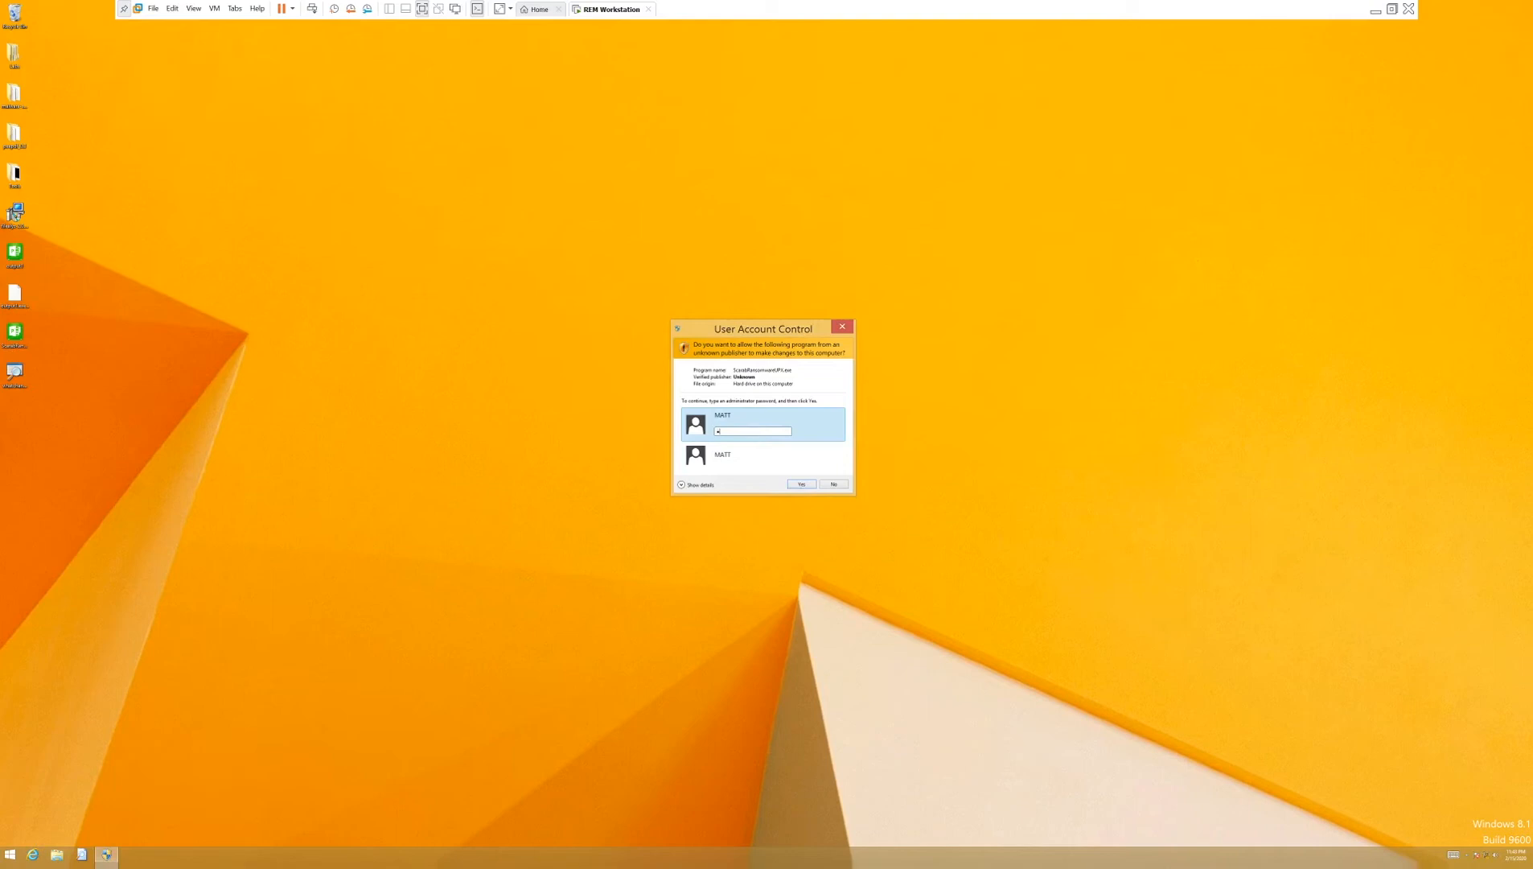
key(Return)
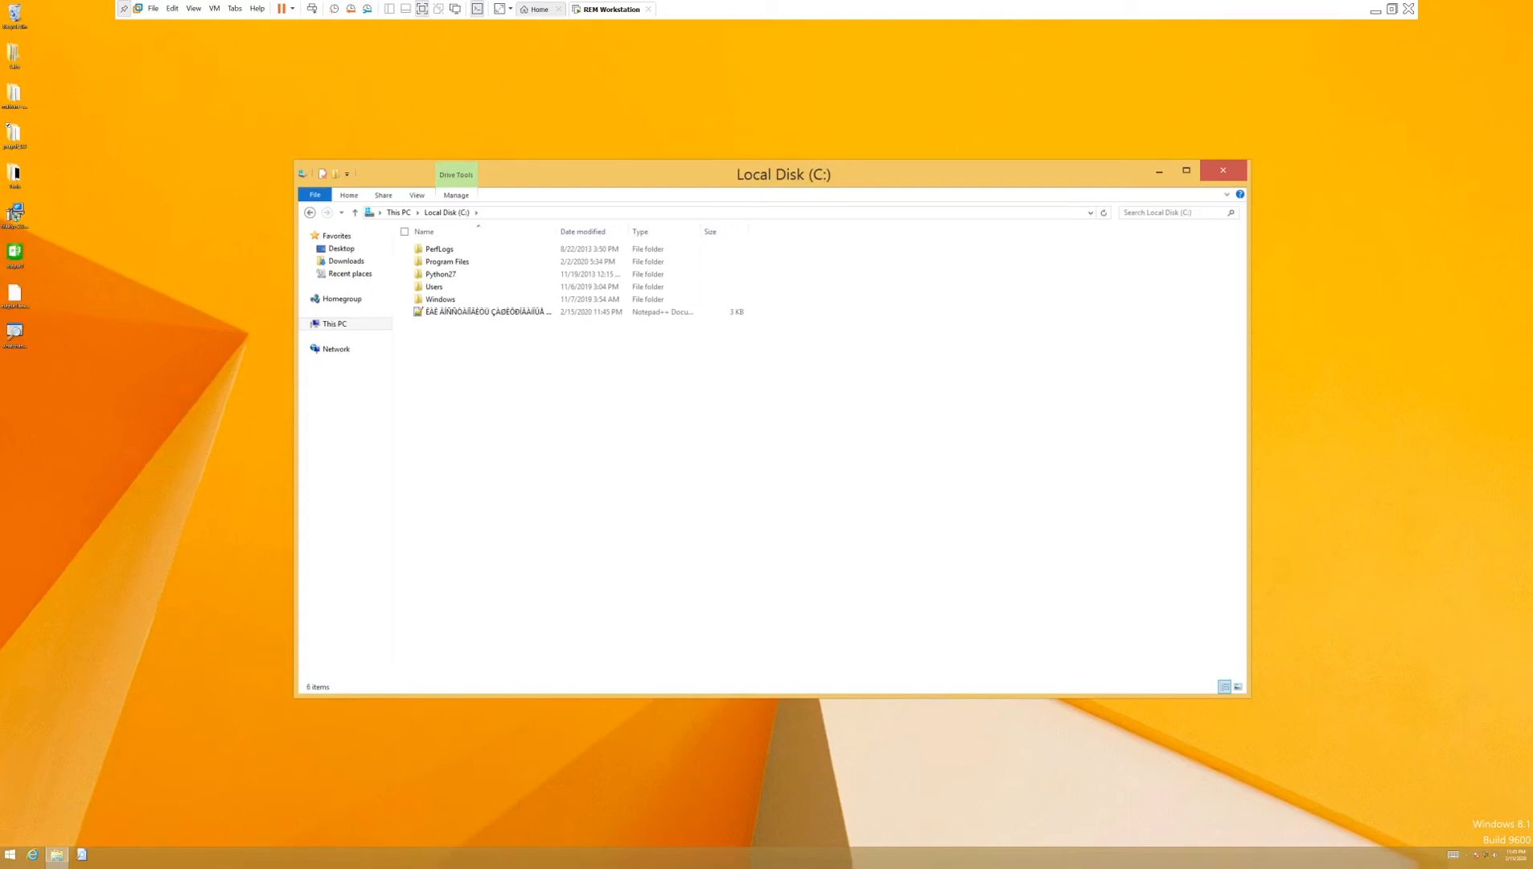
Step: Open the ransom note text file on Local Disk (C:) in Notepad++ and enlarge its window
double_click(523, 311)
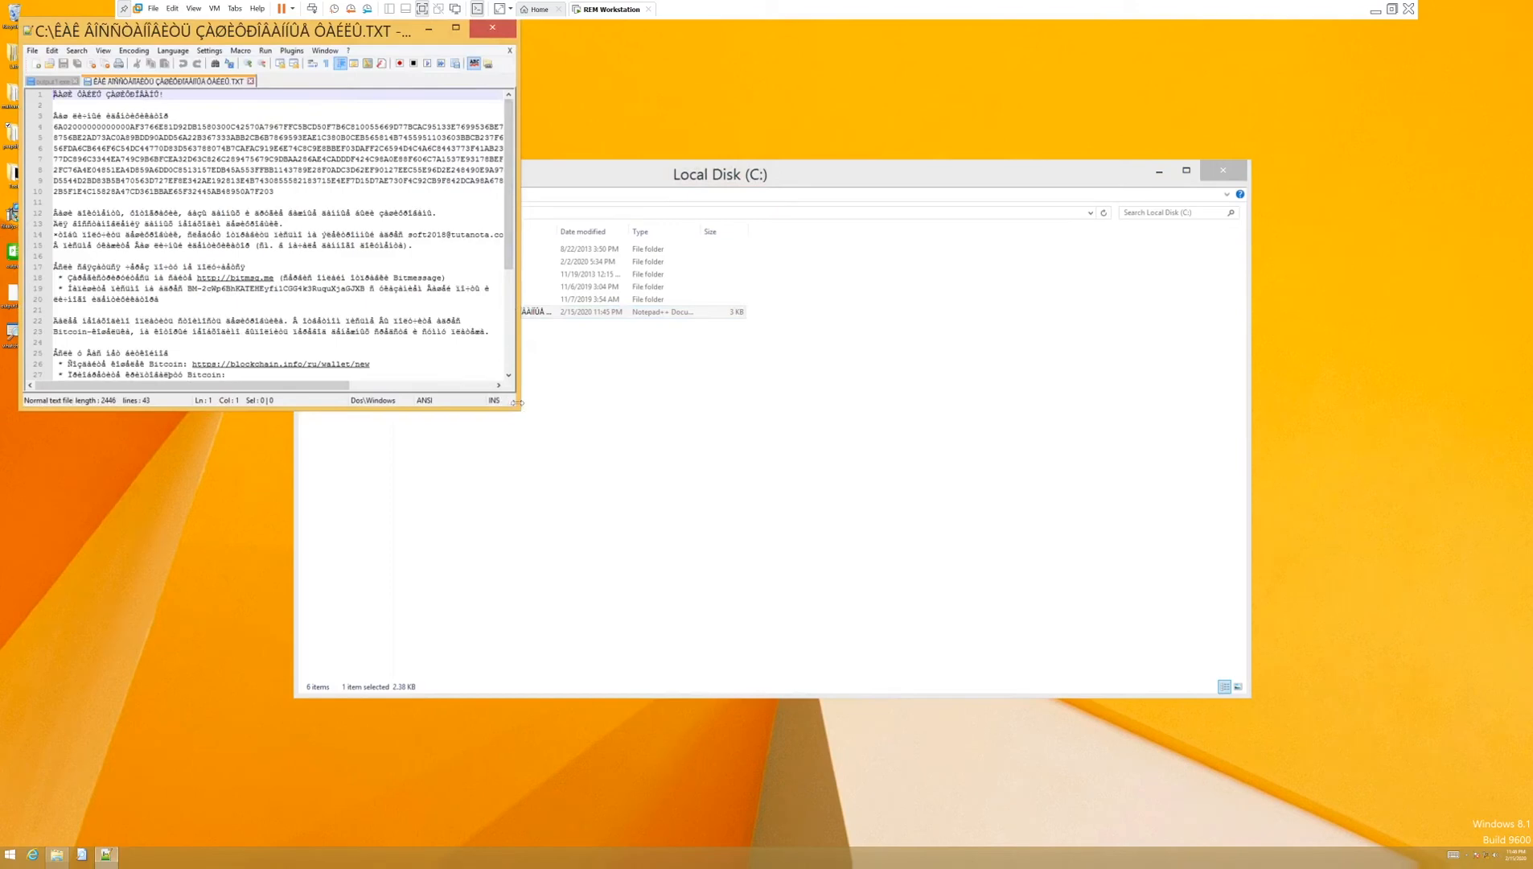
drag(543, 430, 793, 632)
click(341, 288)
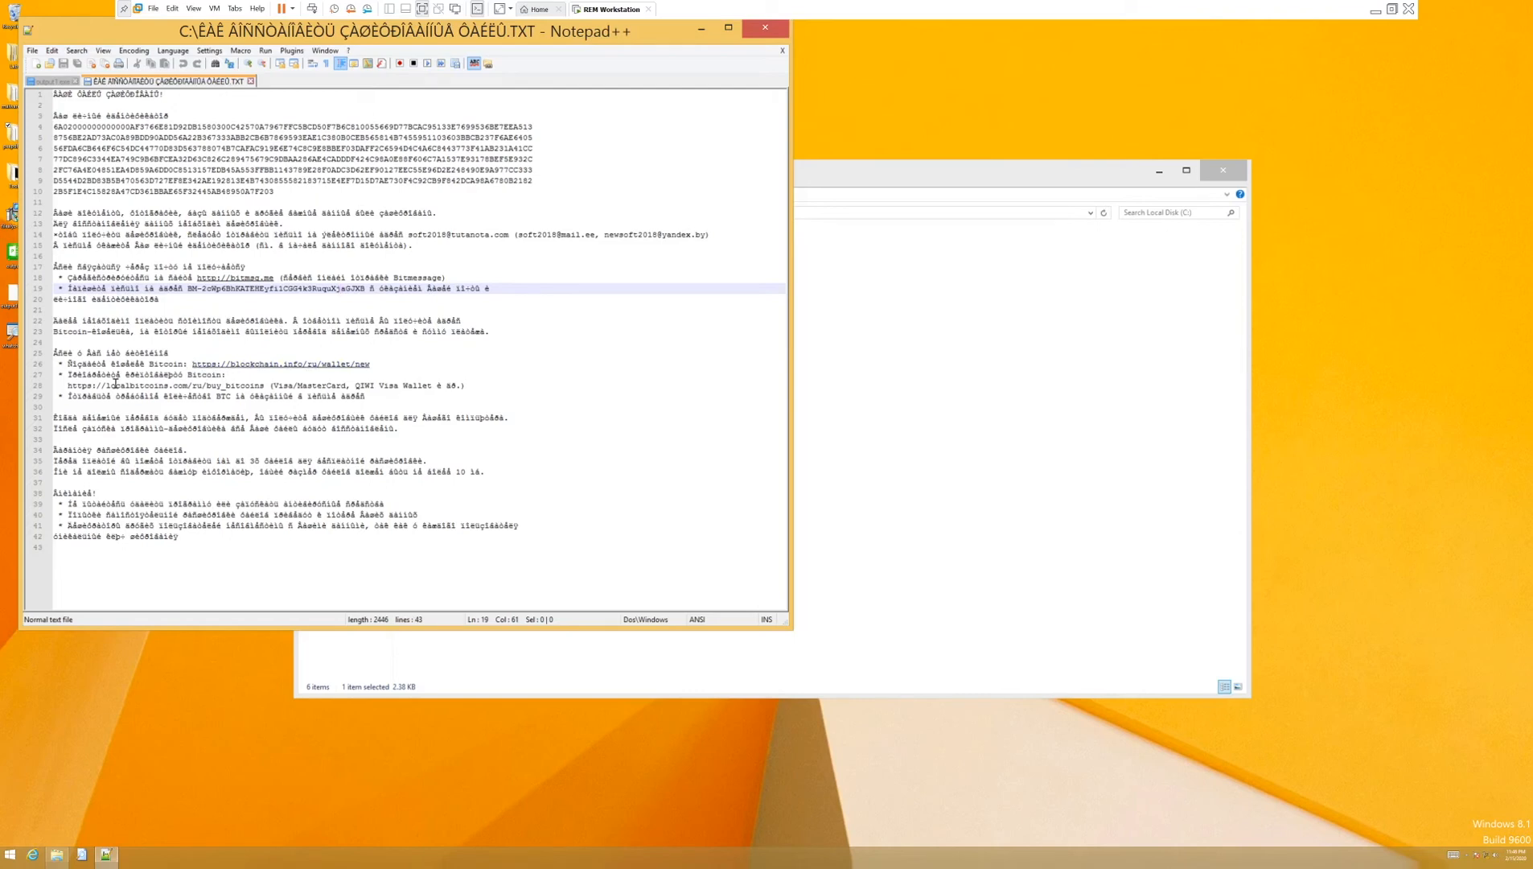
Step: Examine the note's Bitcoin payment section, including the localbitcoins.com link and the Visa/MasterCard and QIWI options
drag(82, 385, 182, 387)
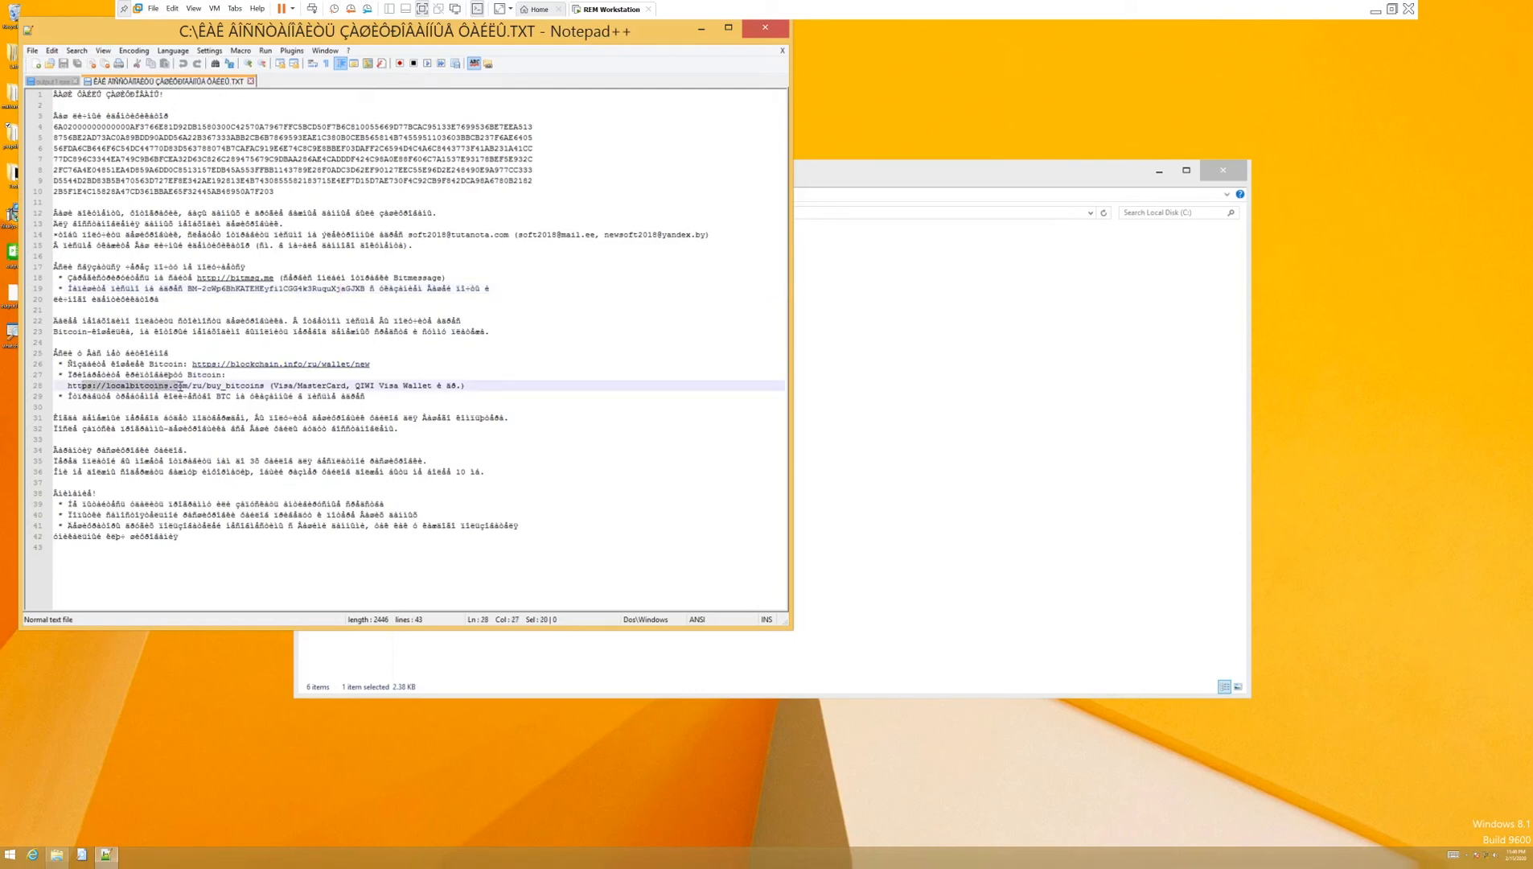
drag(285, 387, 350, 387)
click(420, 364)
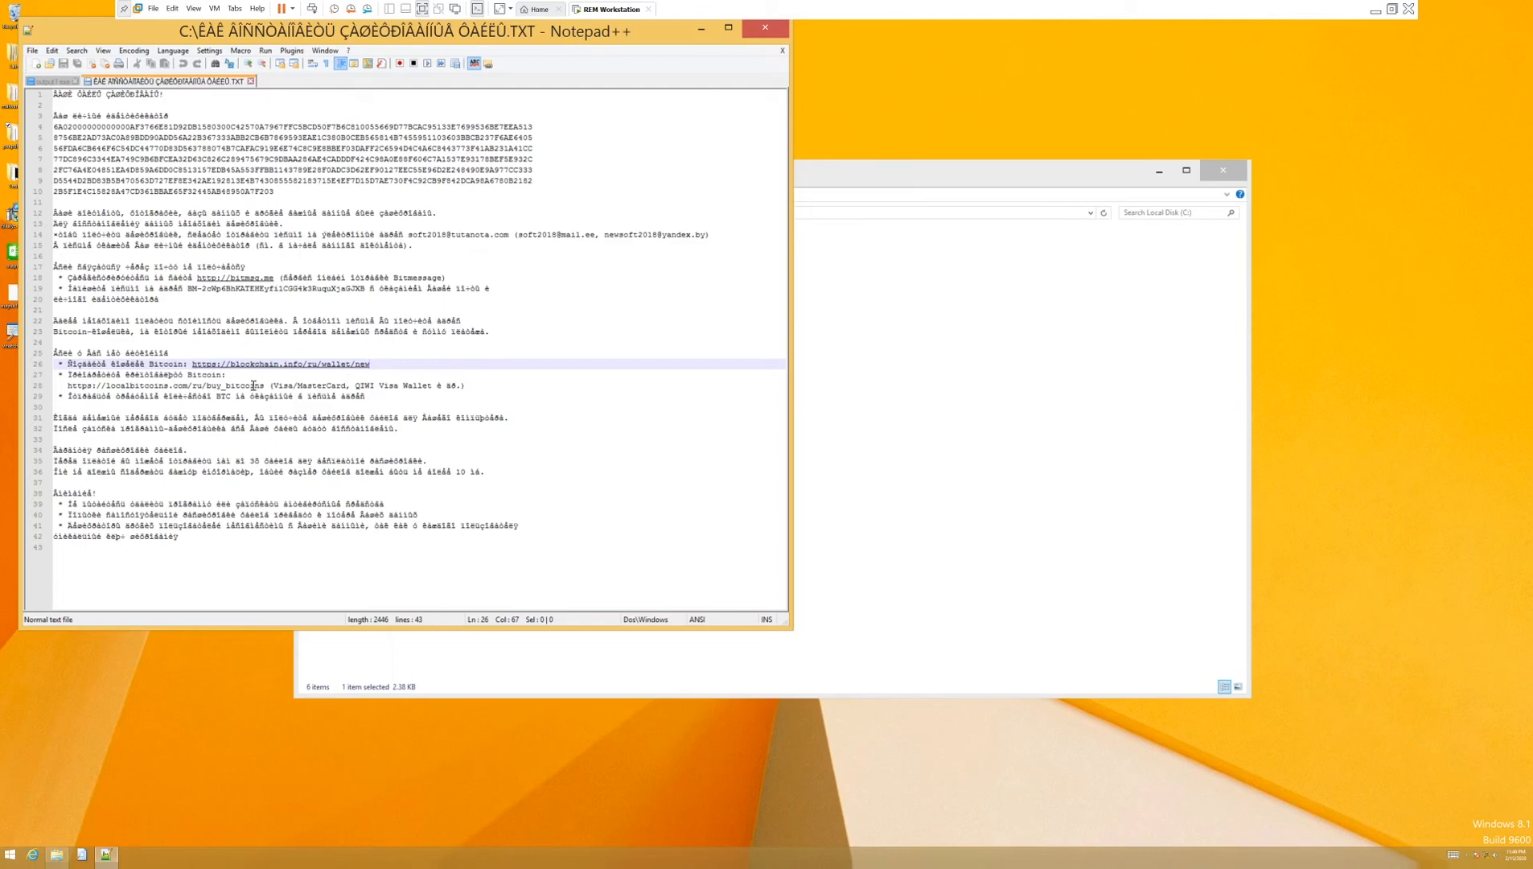
drag(274, 385, 464, 386)
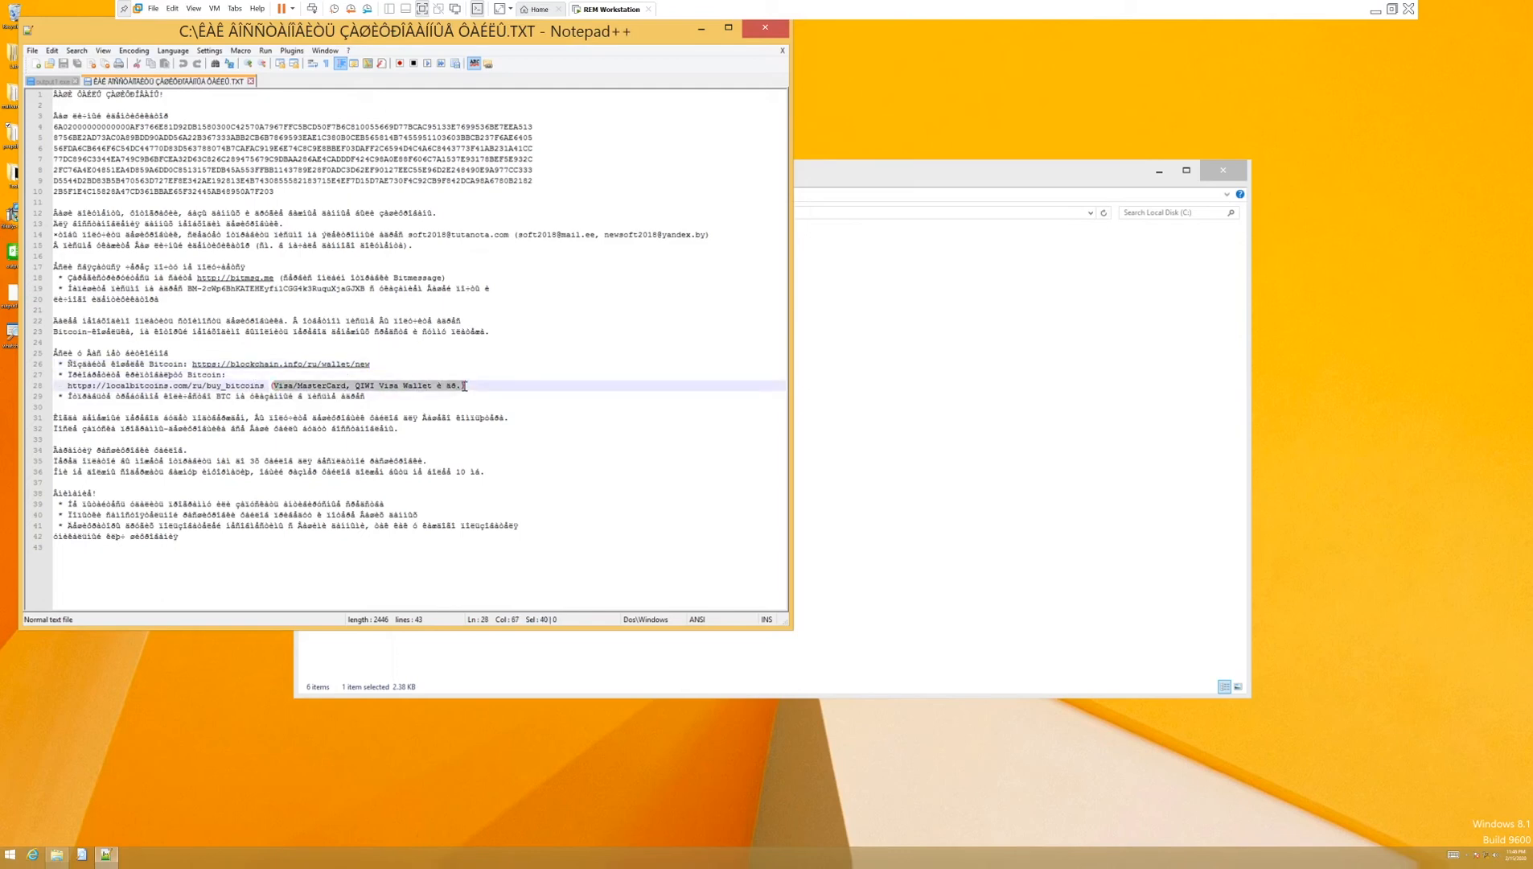
click(540, 397)
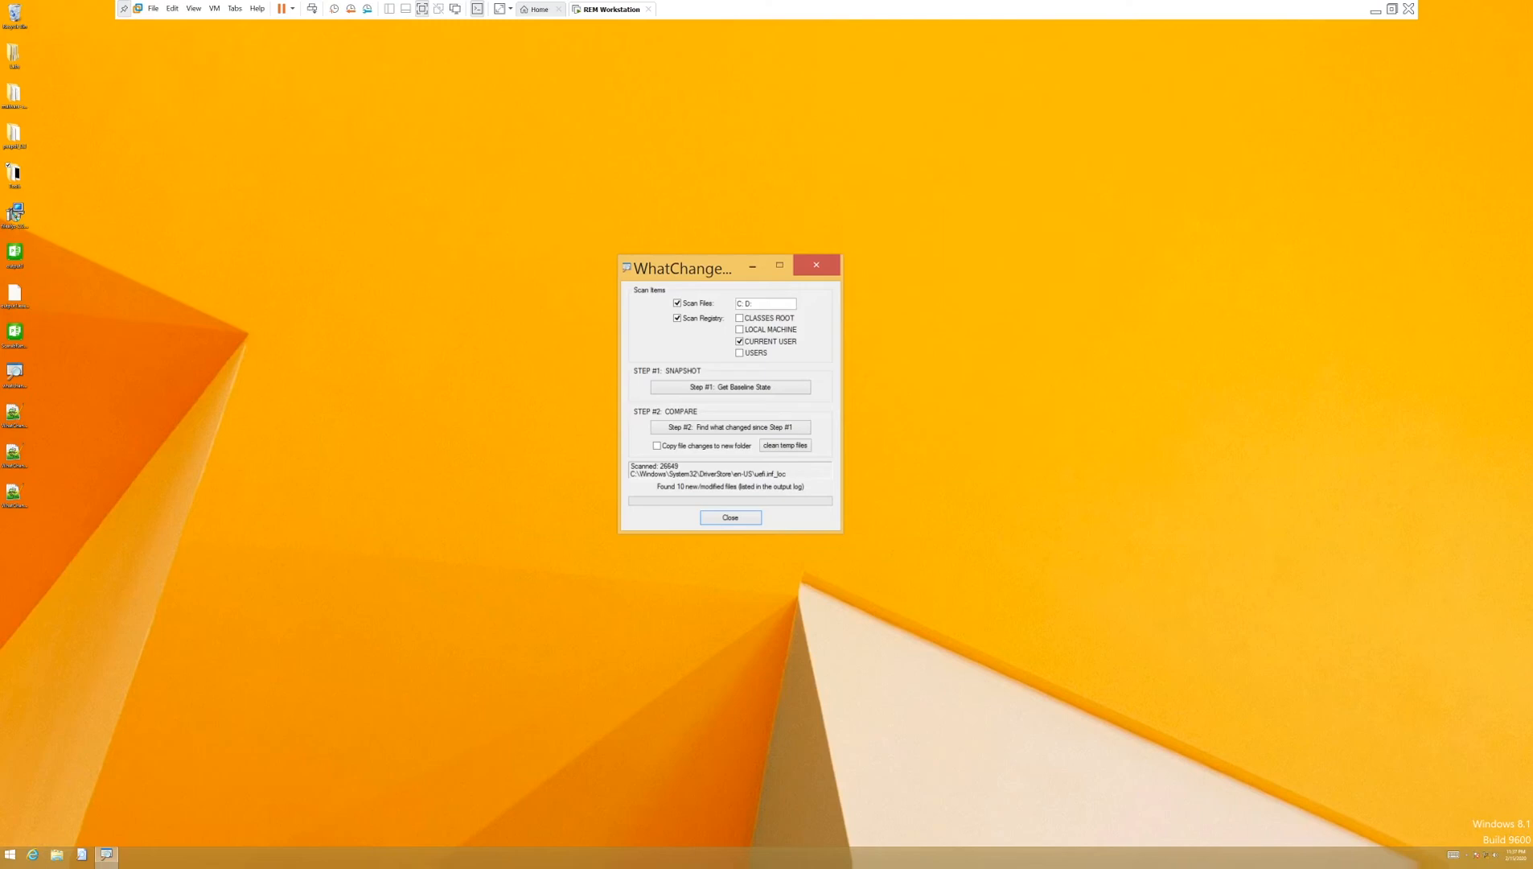
Step: Capture a WhatChanged baseline of drives C and D and the CURRENT USER registry, and run the Scarab ransomware sample
click(716, 389)
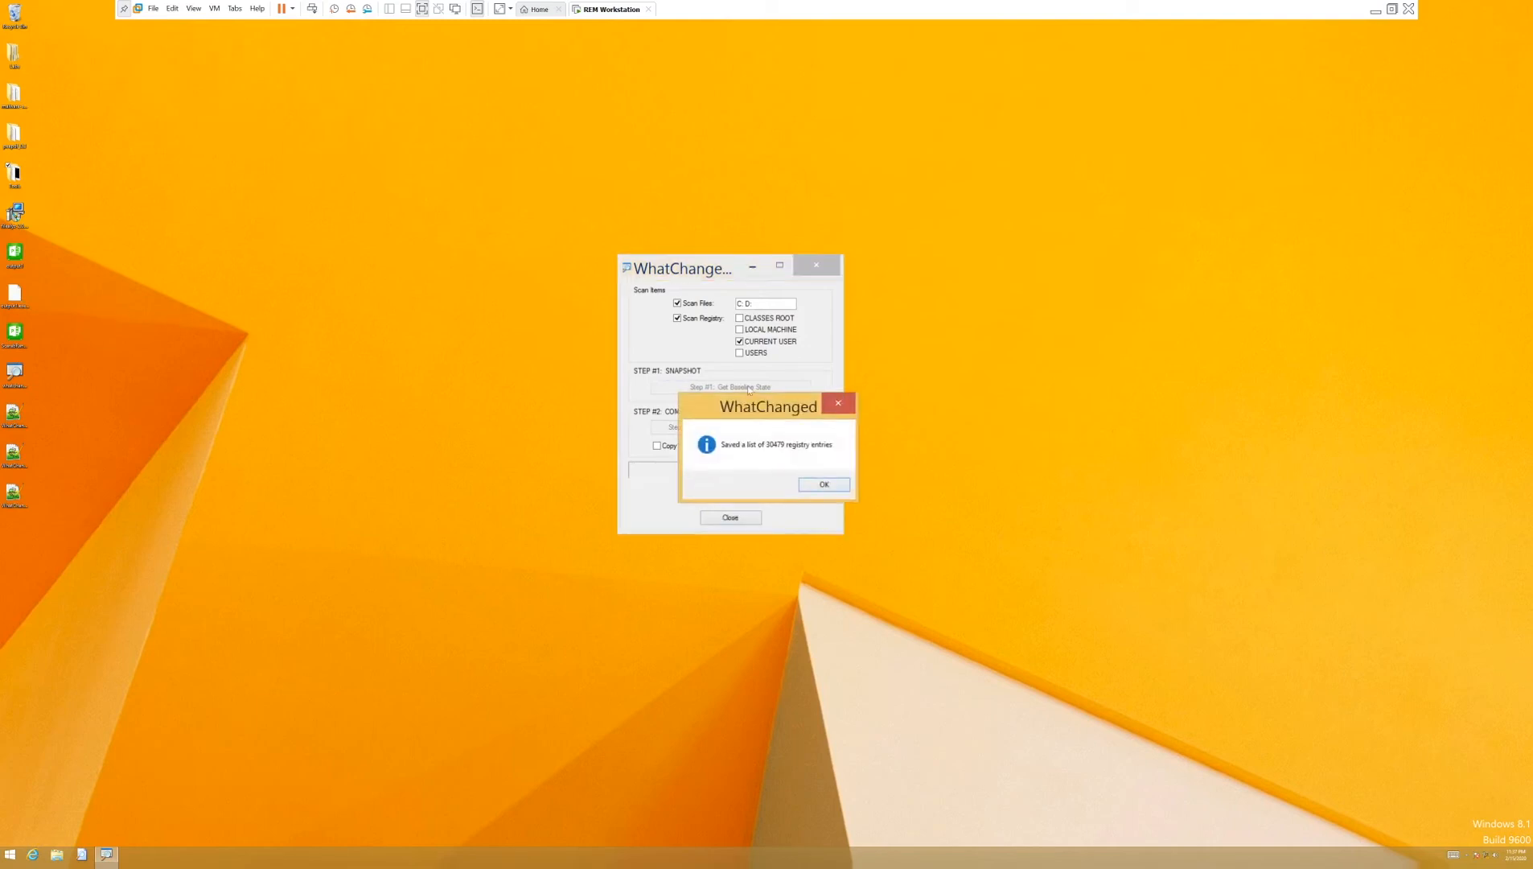
click(842, 487)
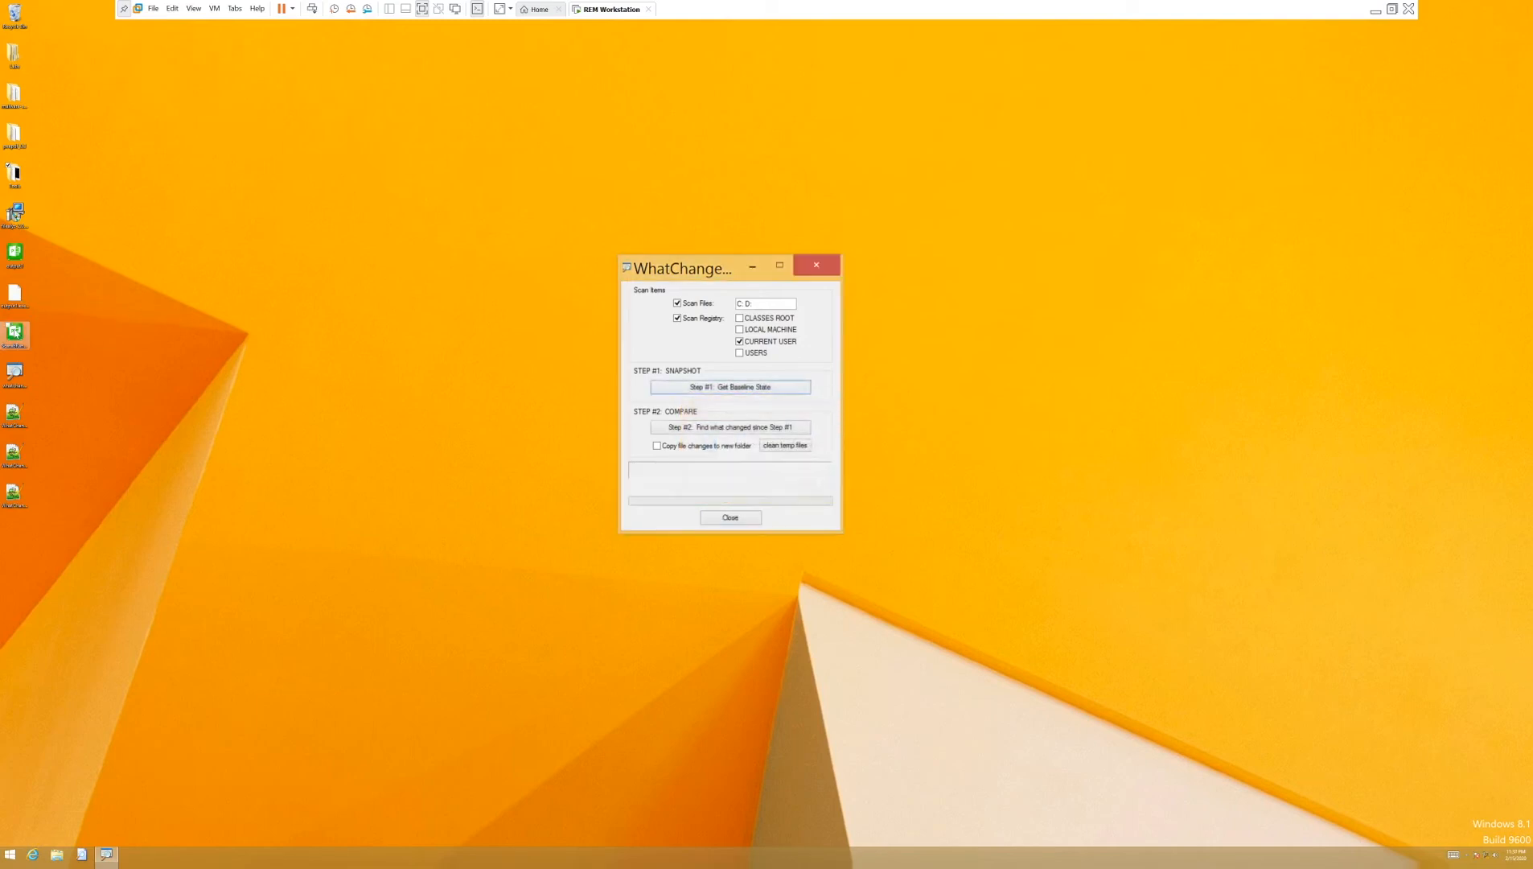
click(15, 335)
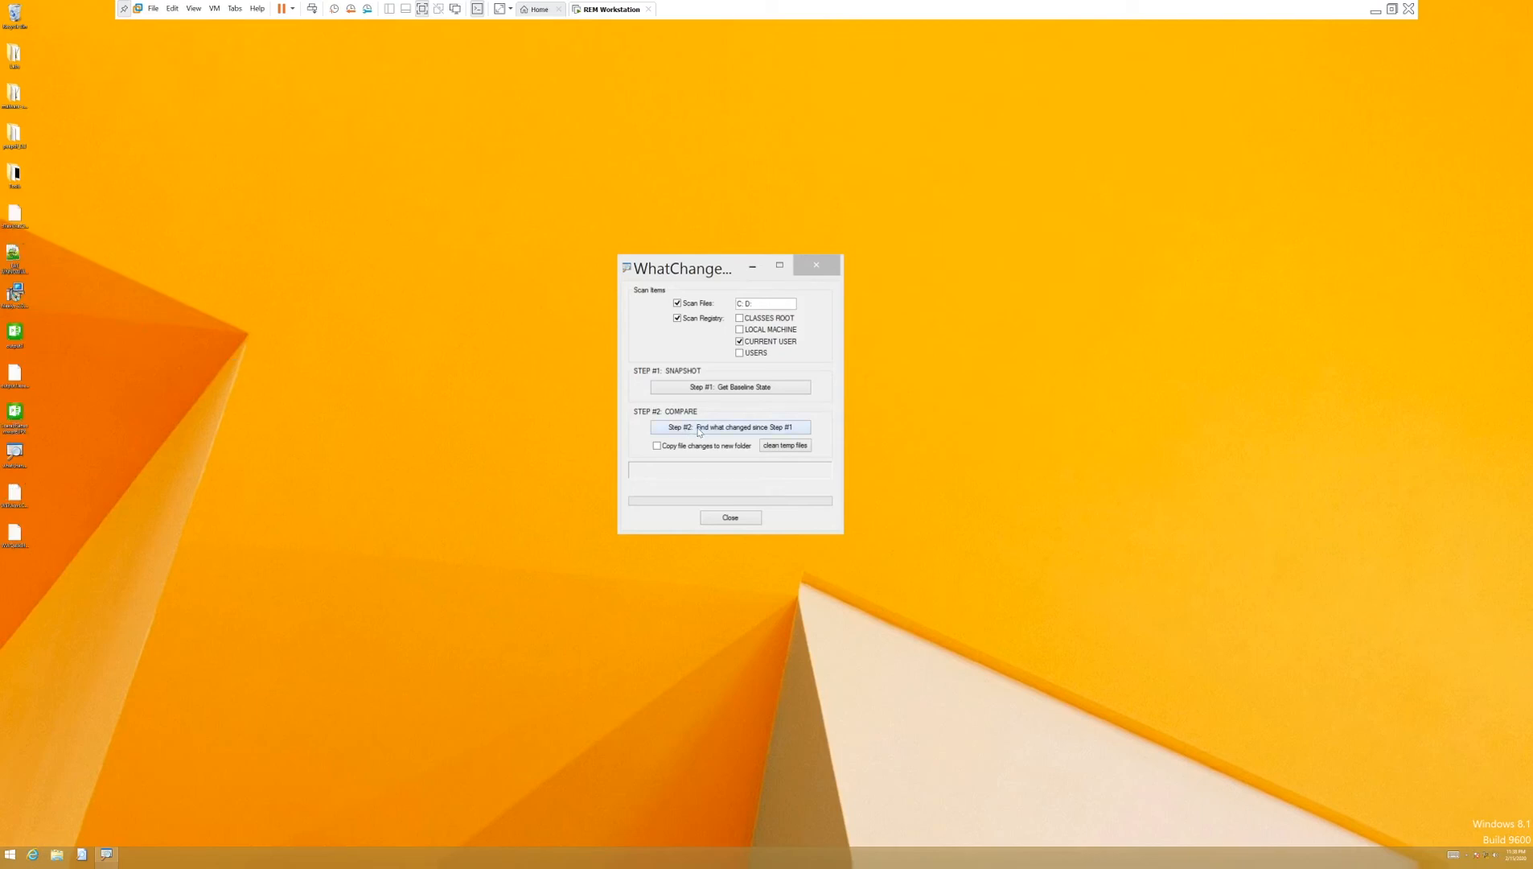
Step: Find what changed since the WhatChanged baseline and examine the changed-files report, highlighting osk.exe in AppData\Roaming
click(699, 432)
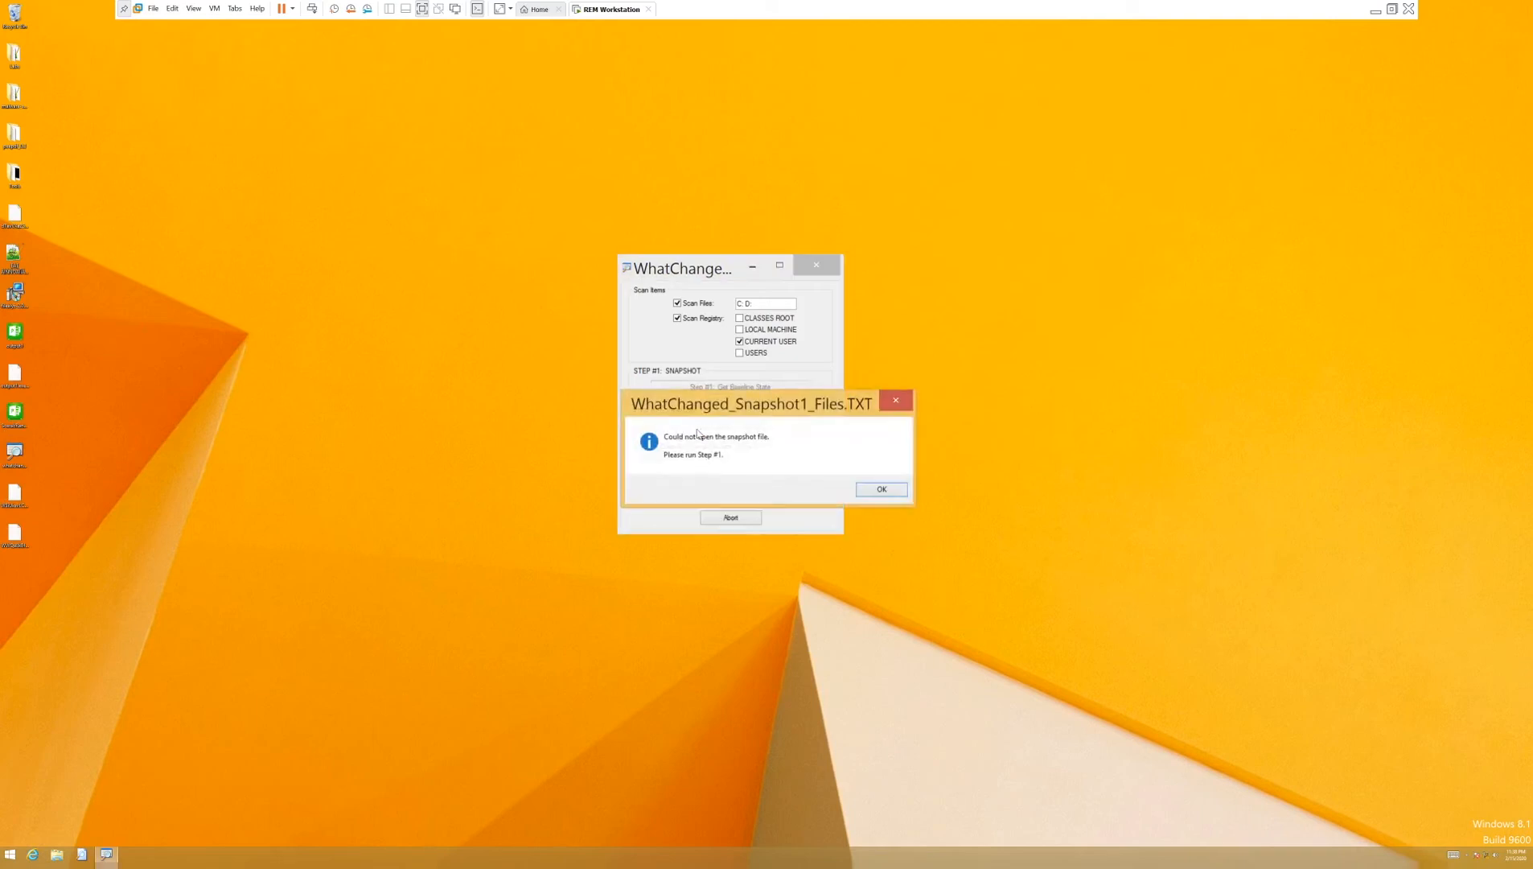
click(893, 493)
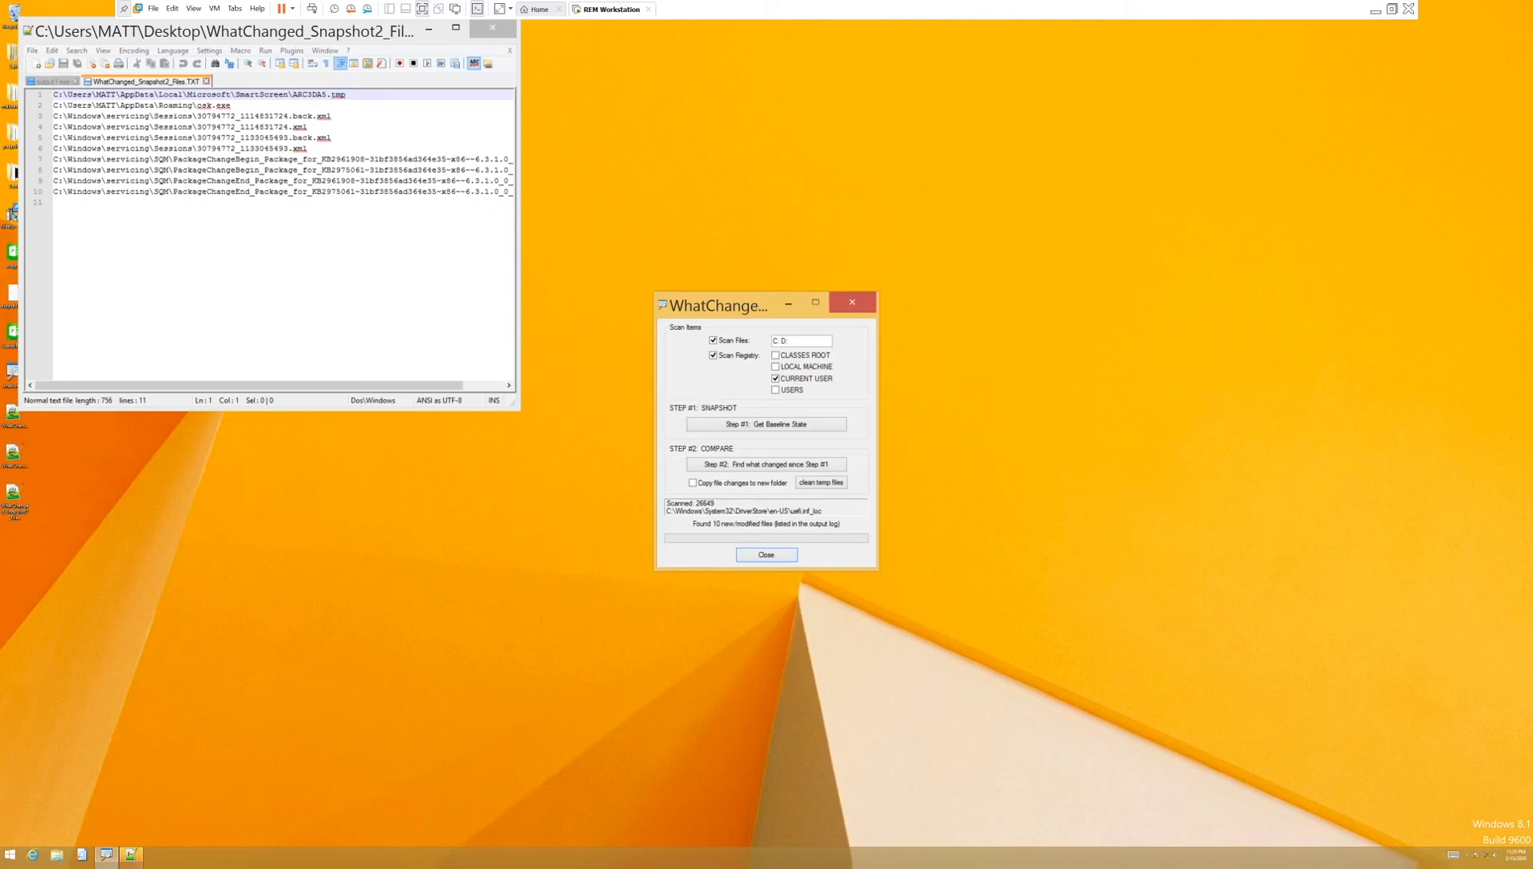
drag(513, 404, 882, 431)
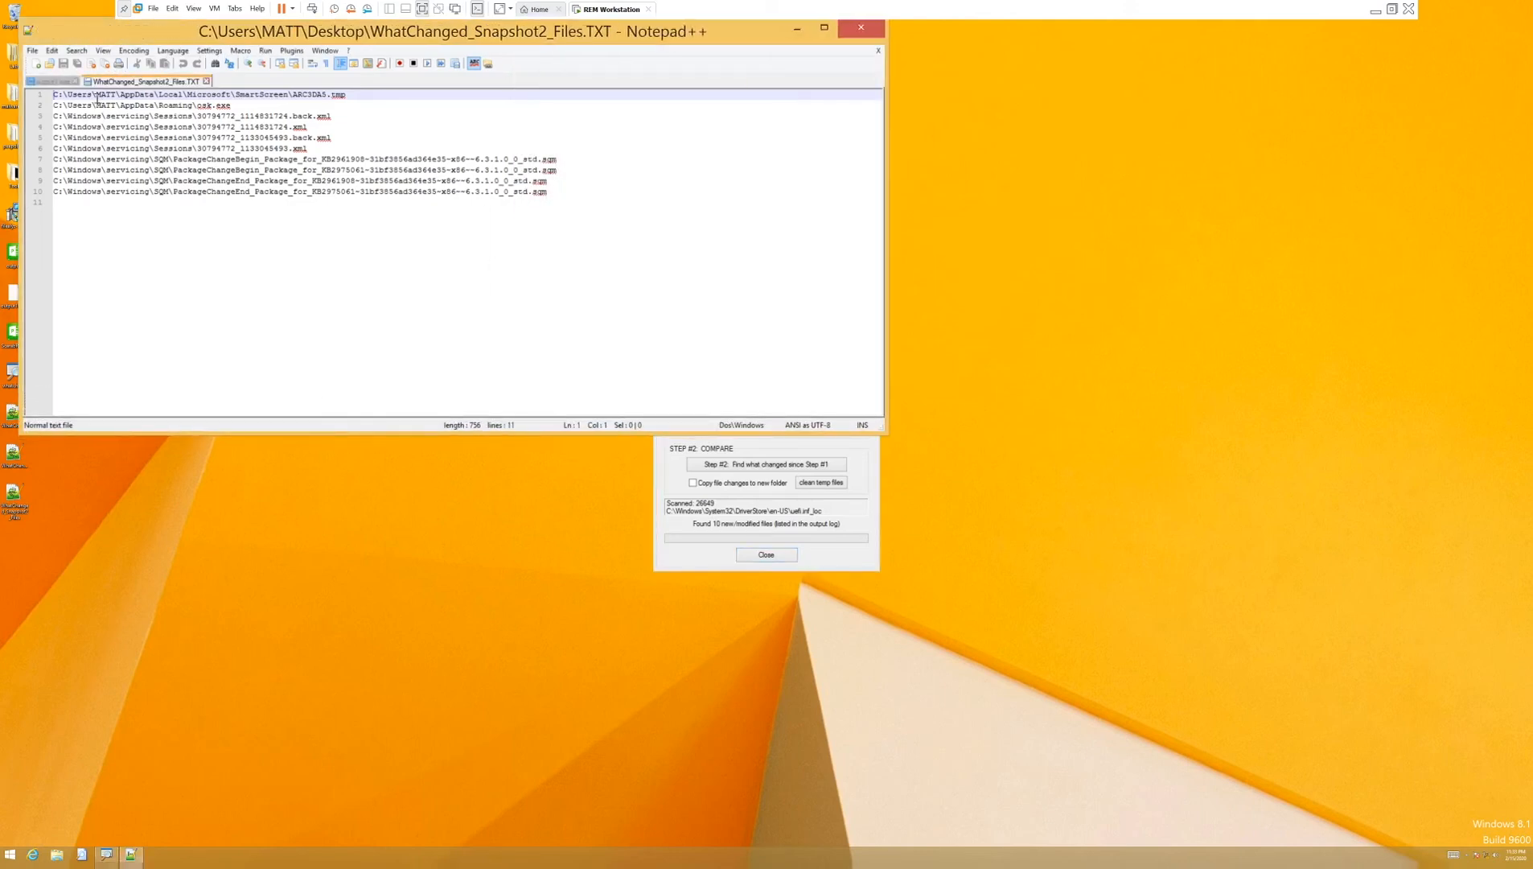
drag(50, 95, 341, 161)
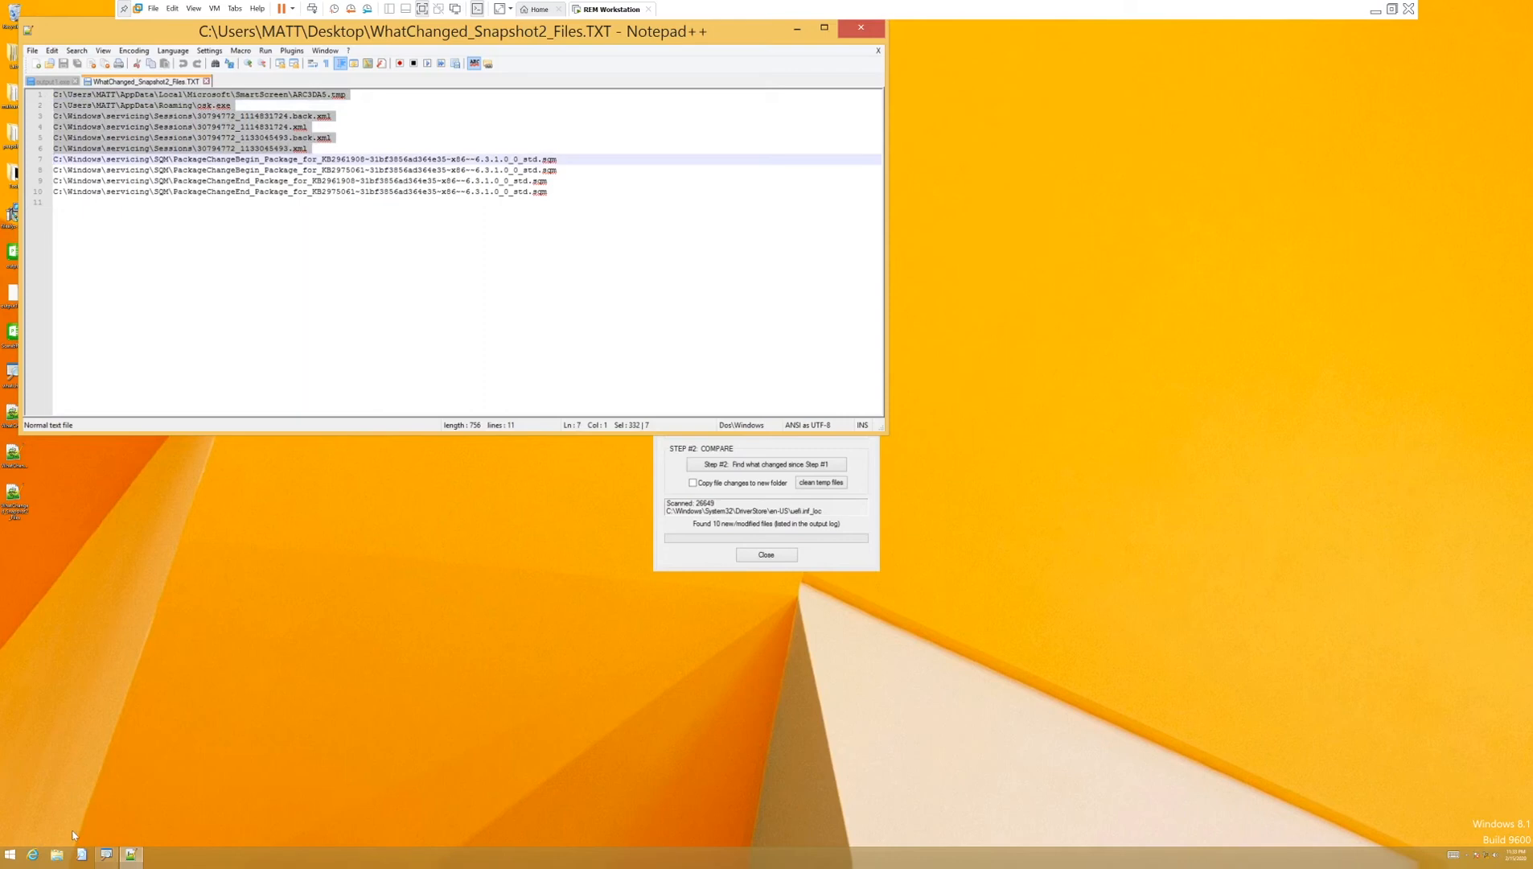
click(57, 857)
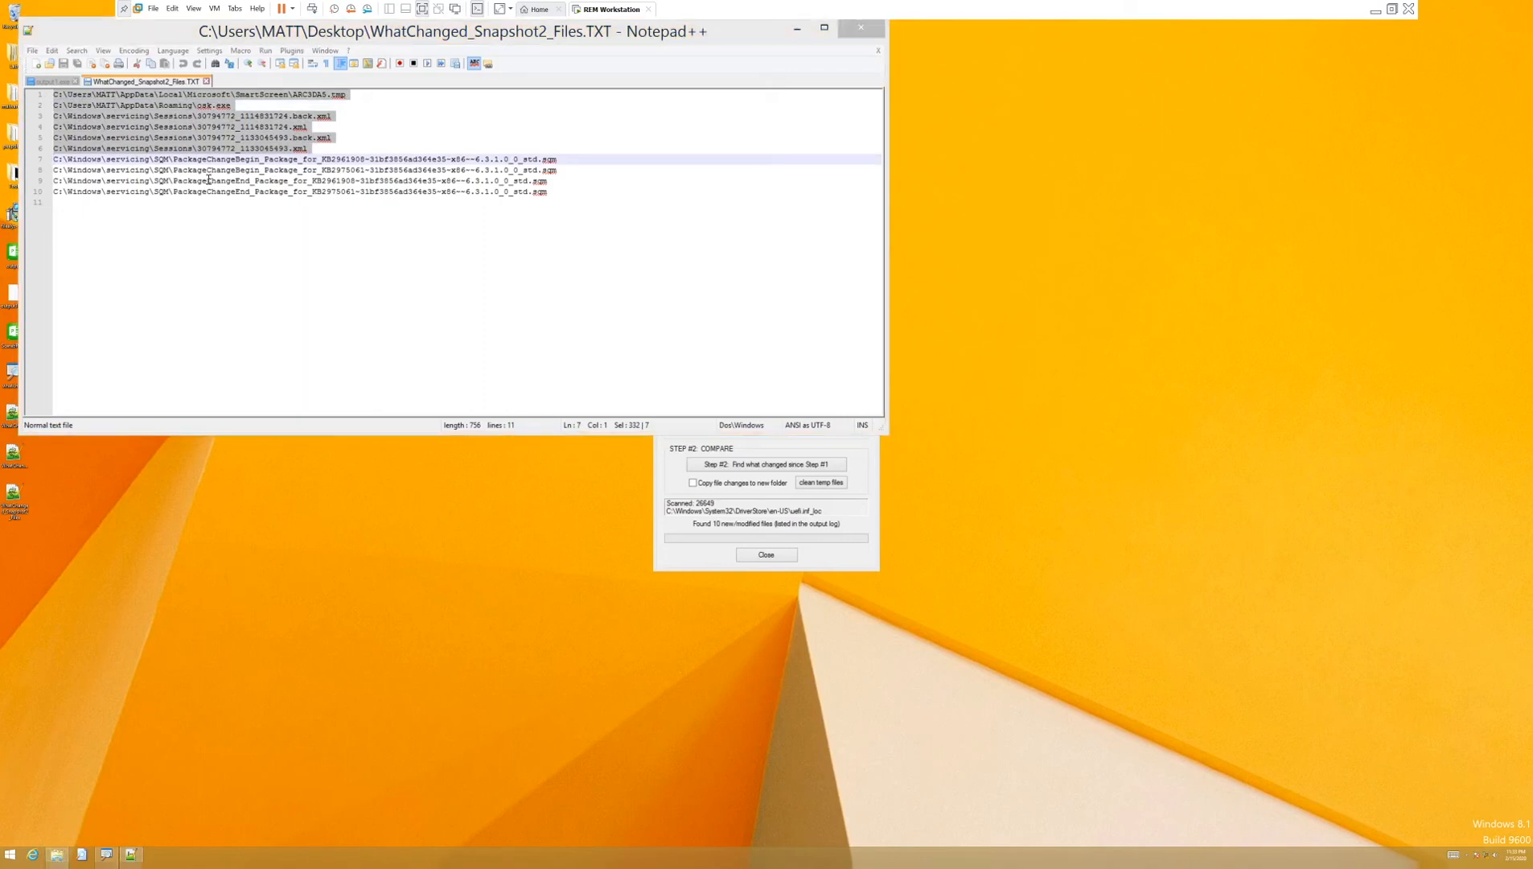
click(150, 107)
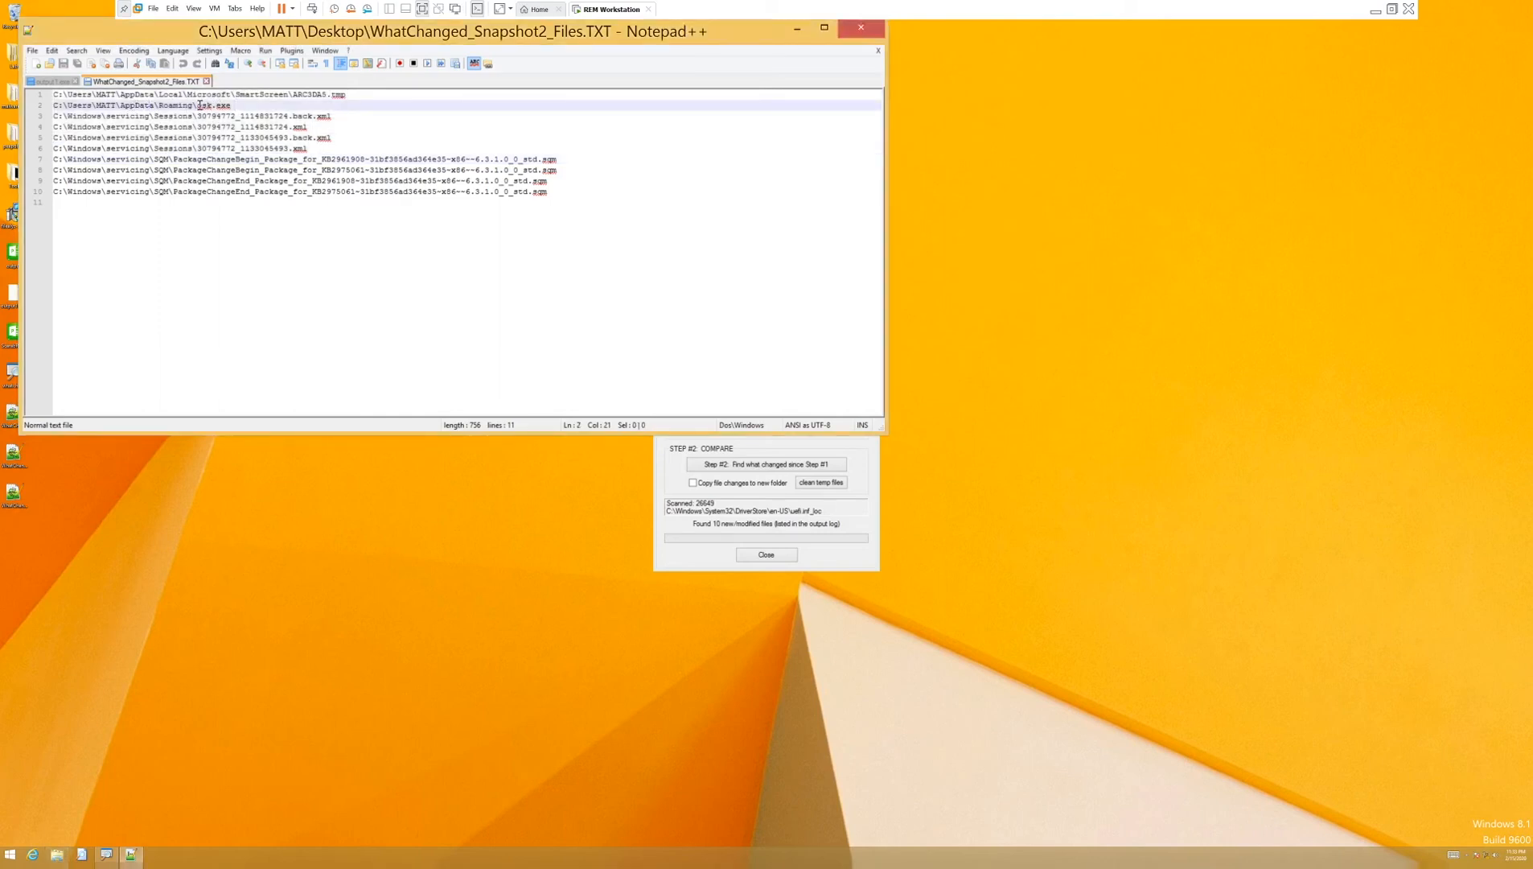
drag(198, 105, 226, 107)
Step: Browse to the user's profile folder under C:\Users in File Explorer and show hidden items
key(super+e)
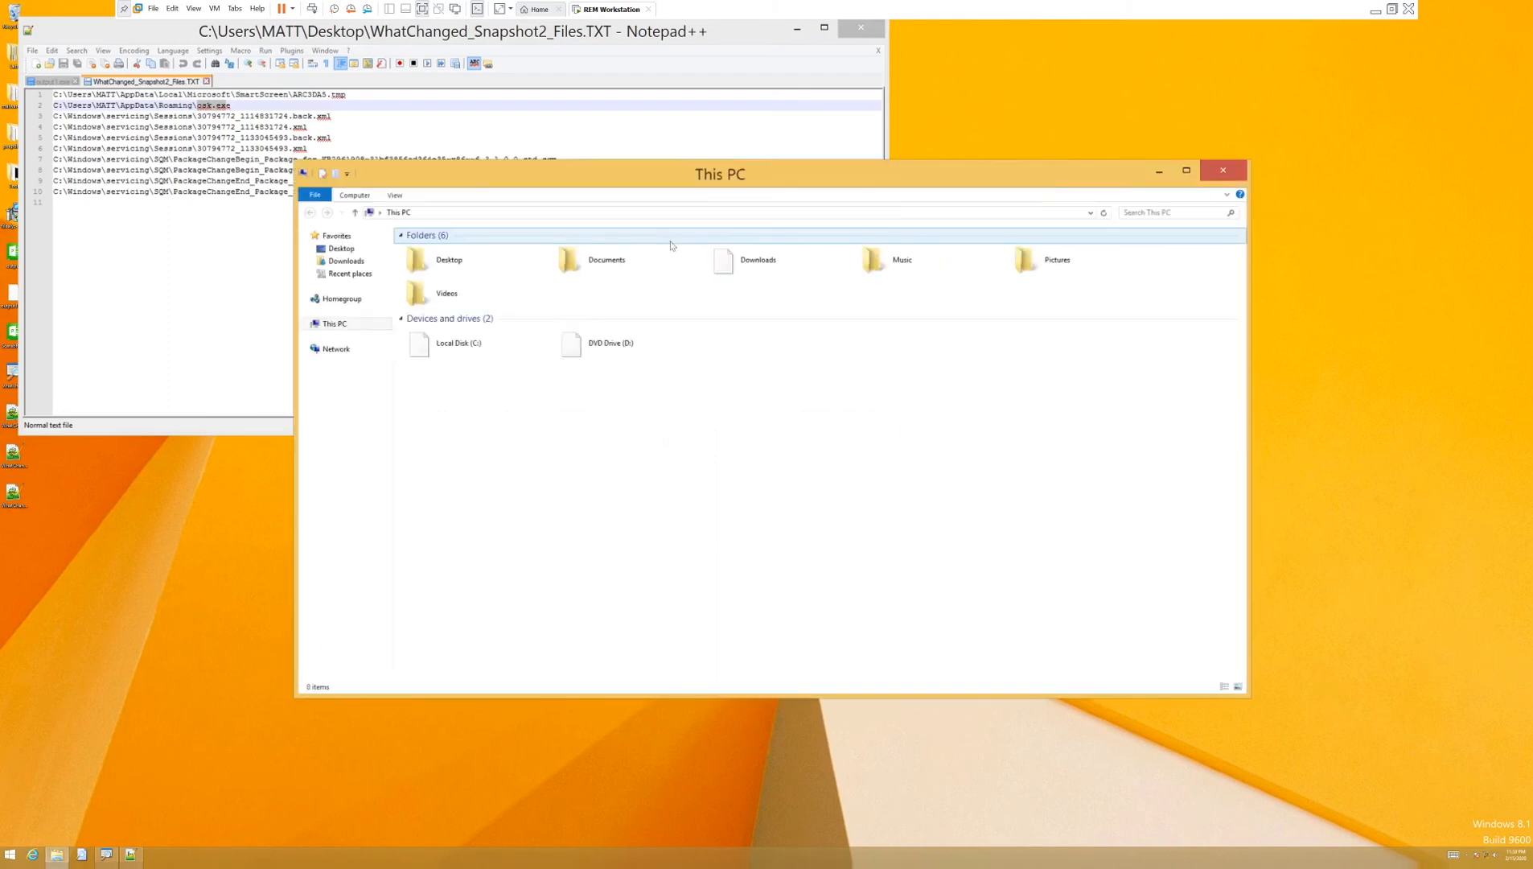
double_click(434, 346)
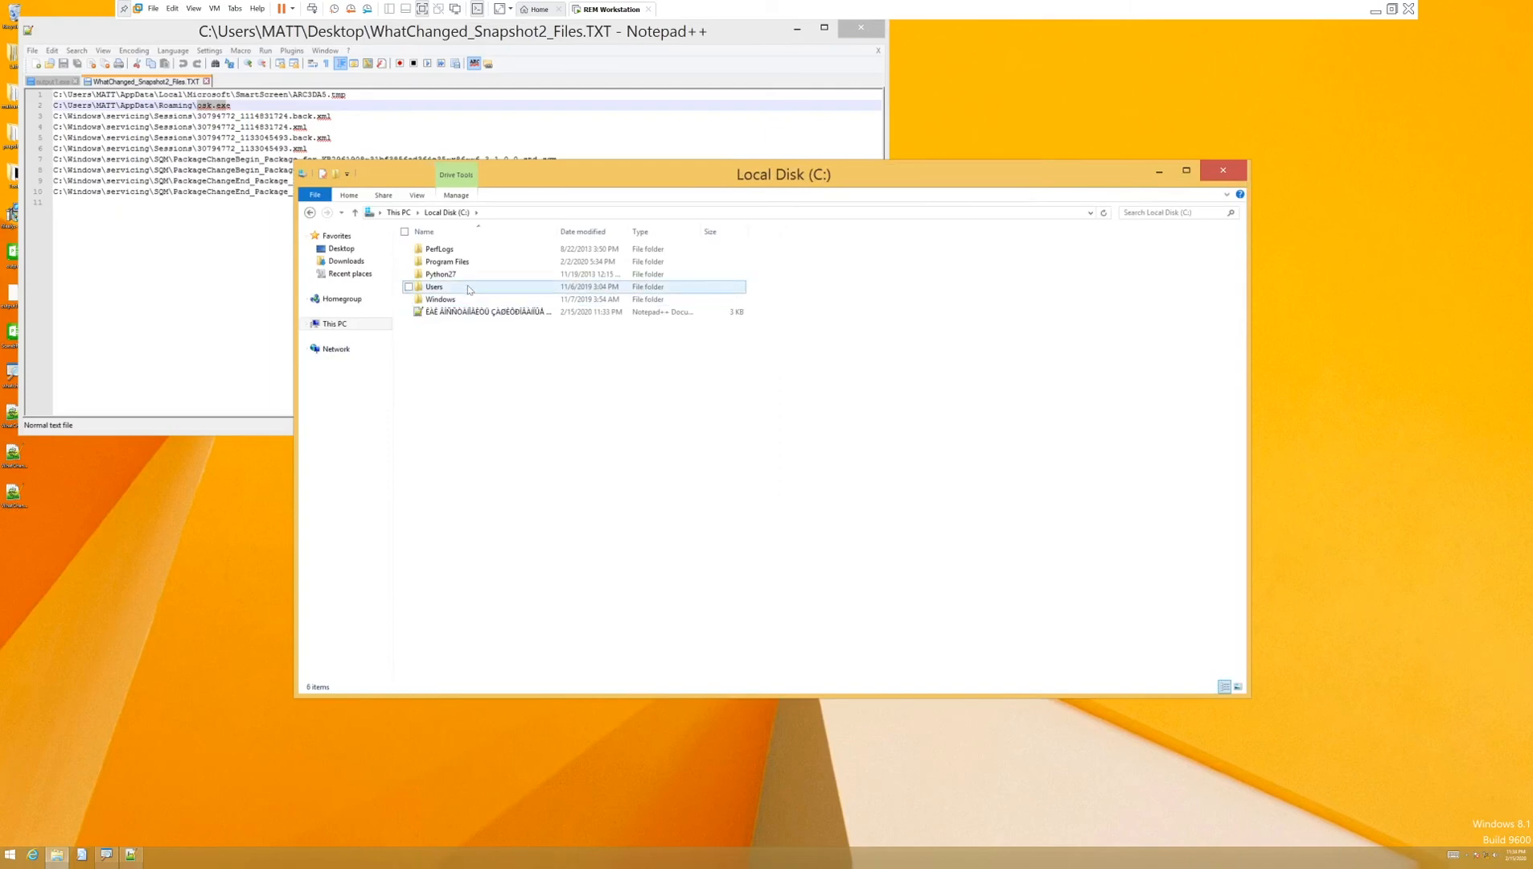
double_click(468, 288)
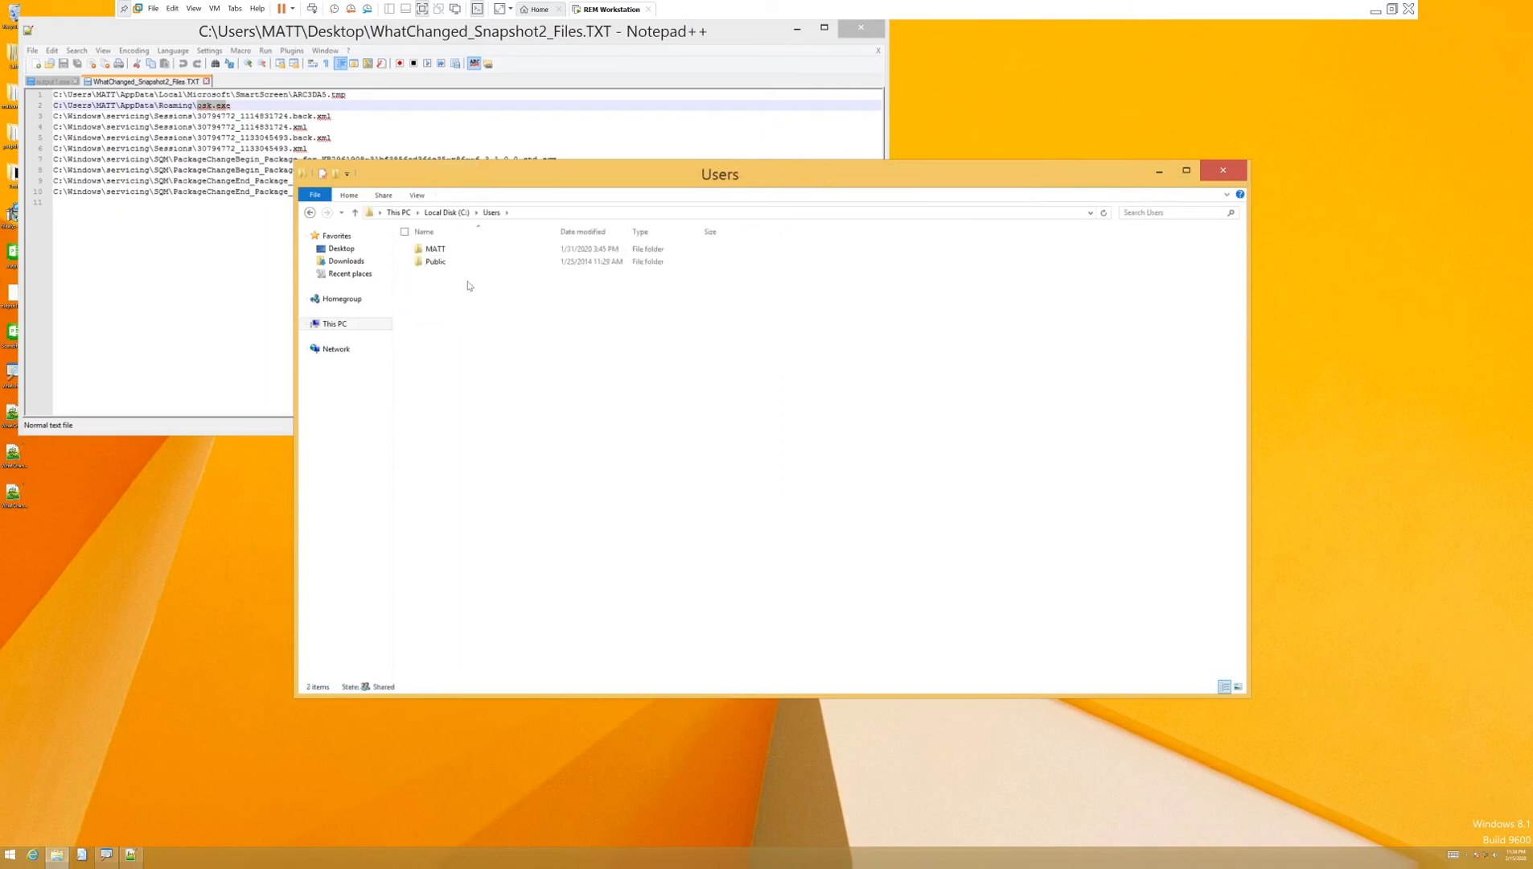
click(463, 253)
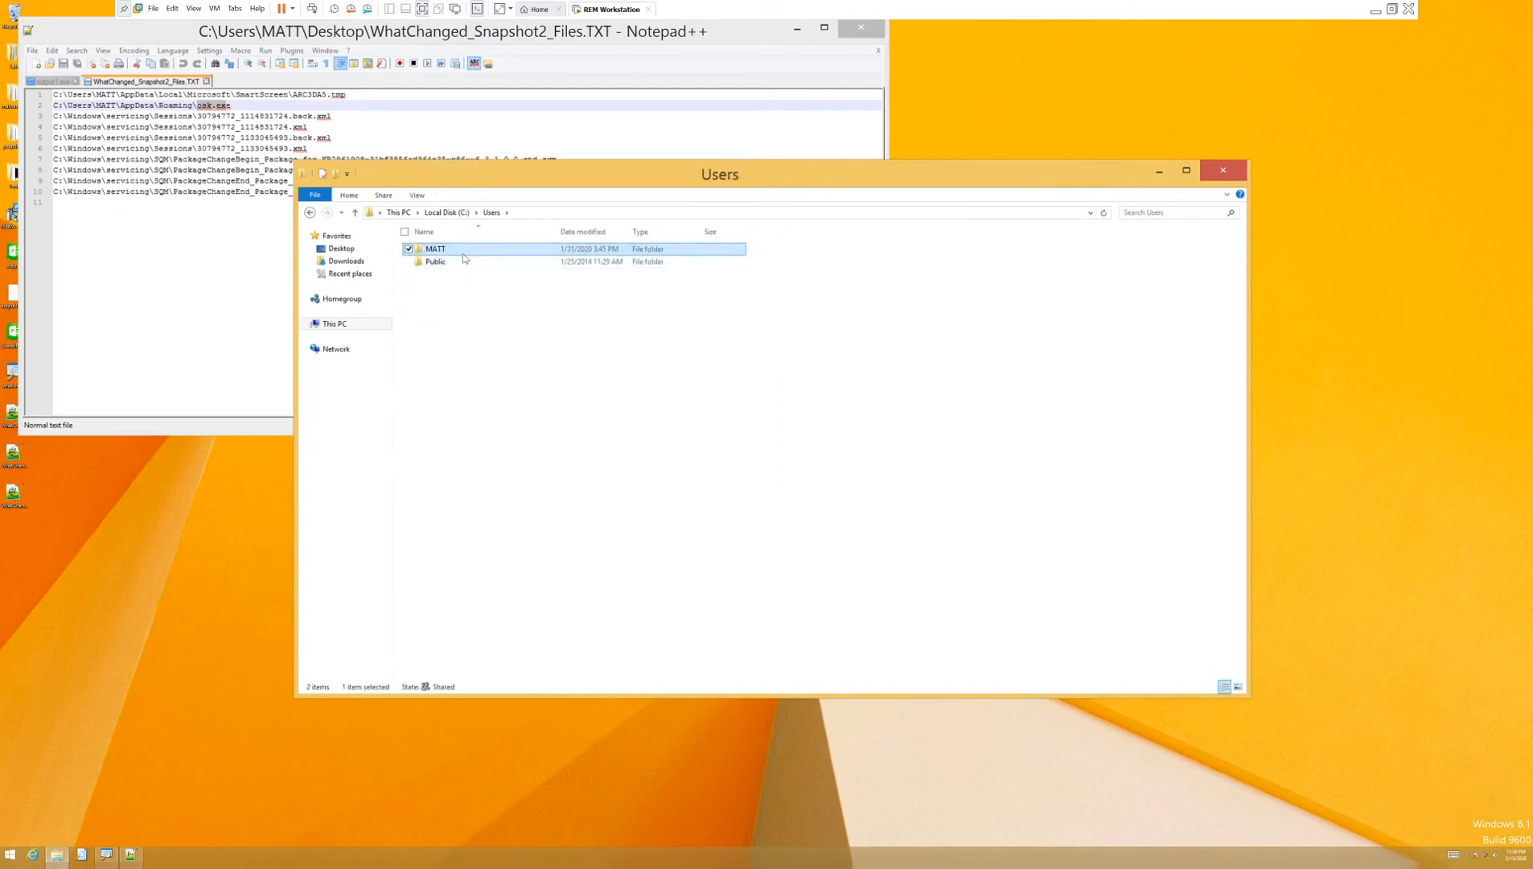
double_click(462, 254)
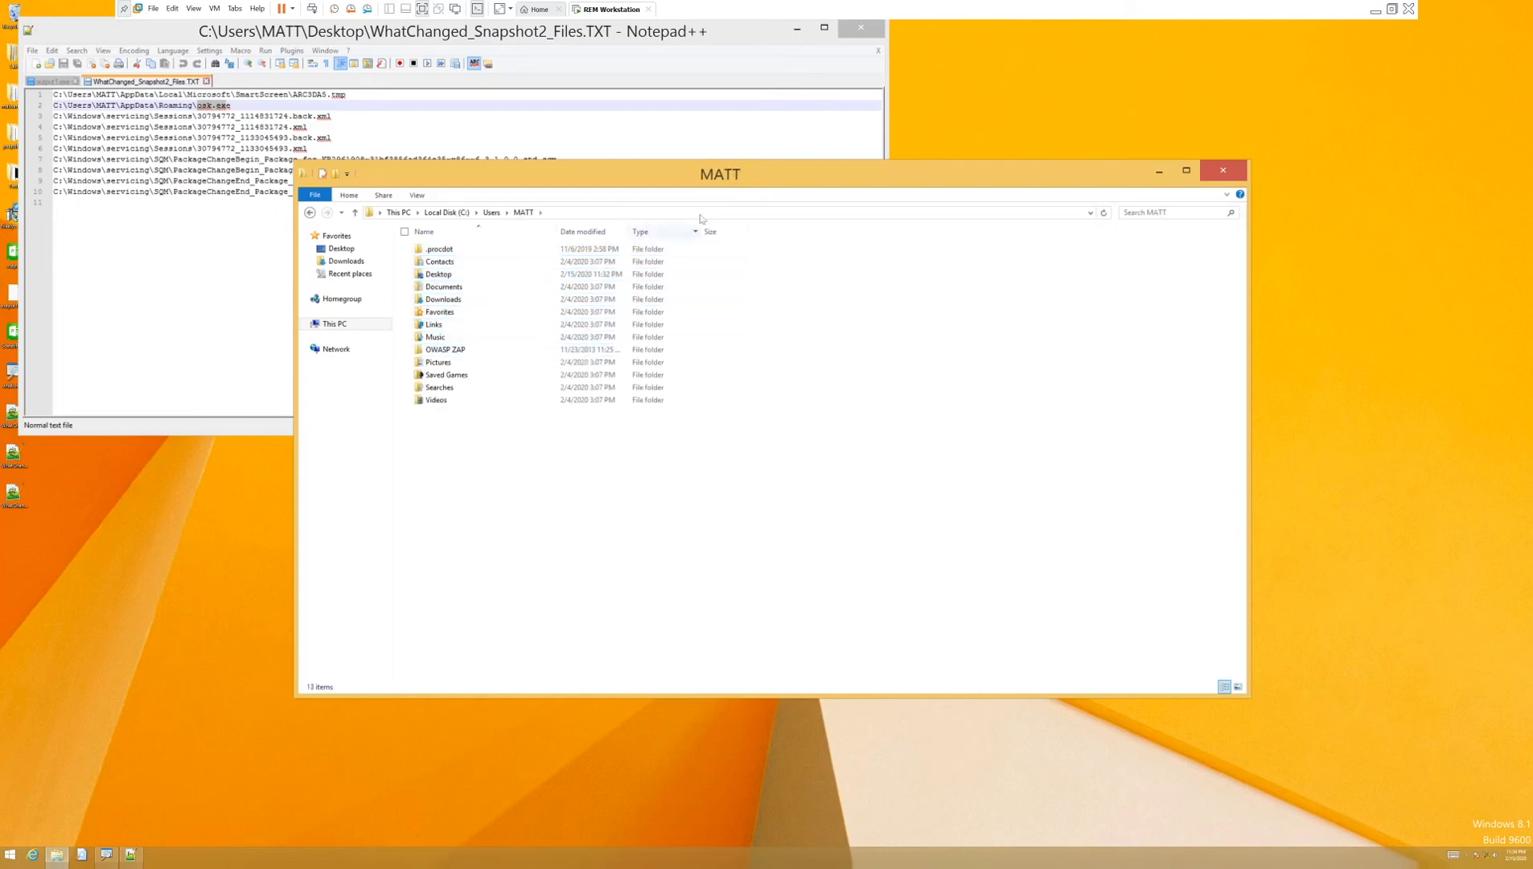
click(418, 195)
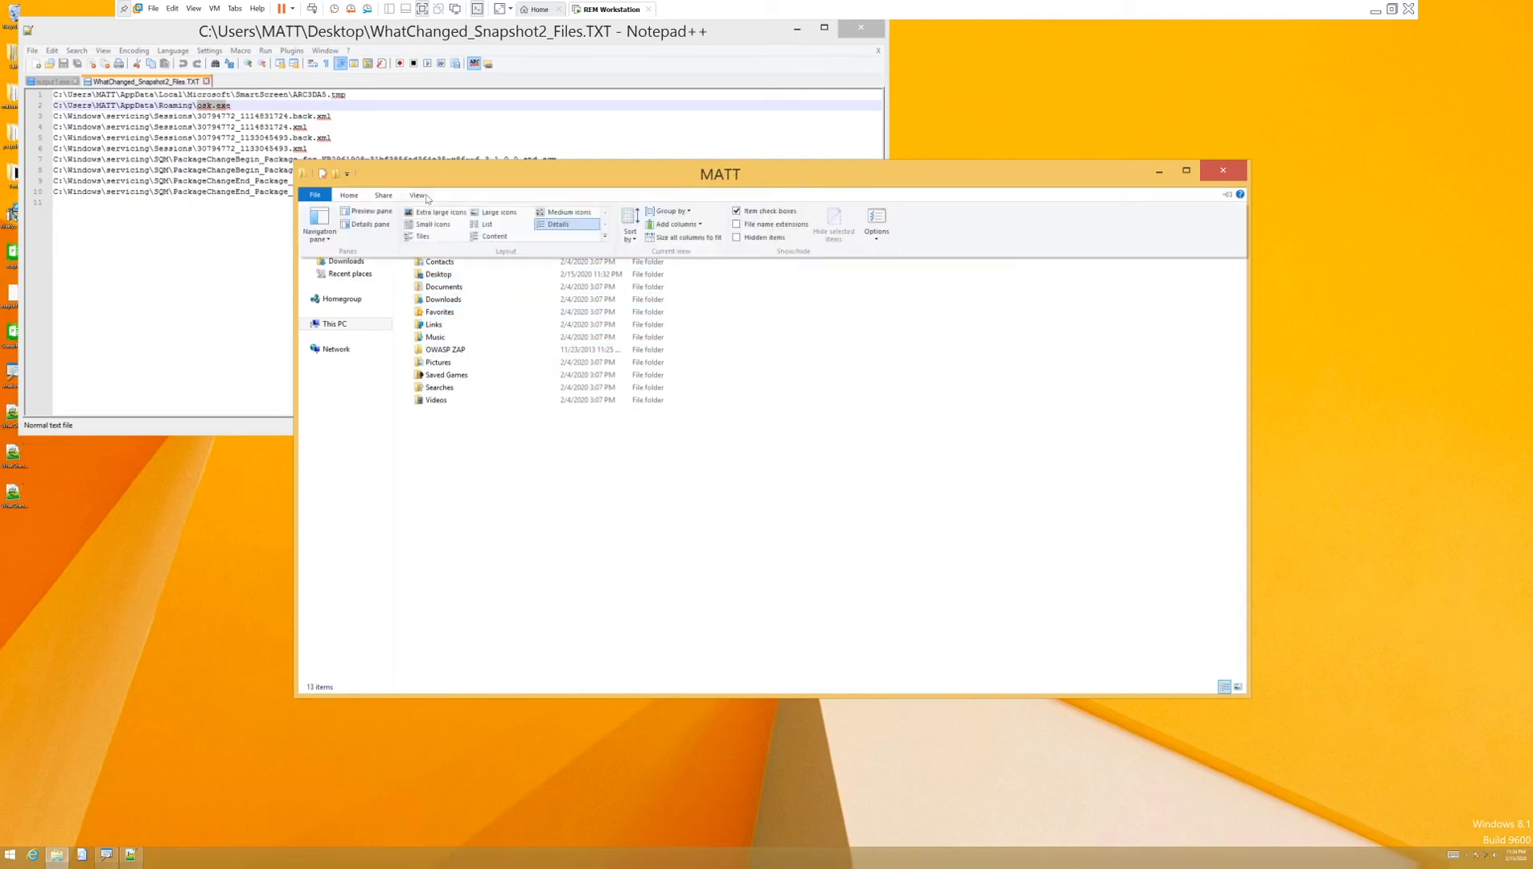
click(756, 239)
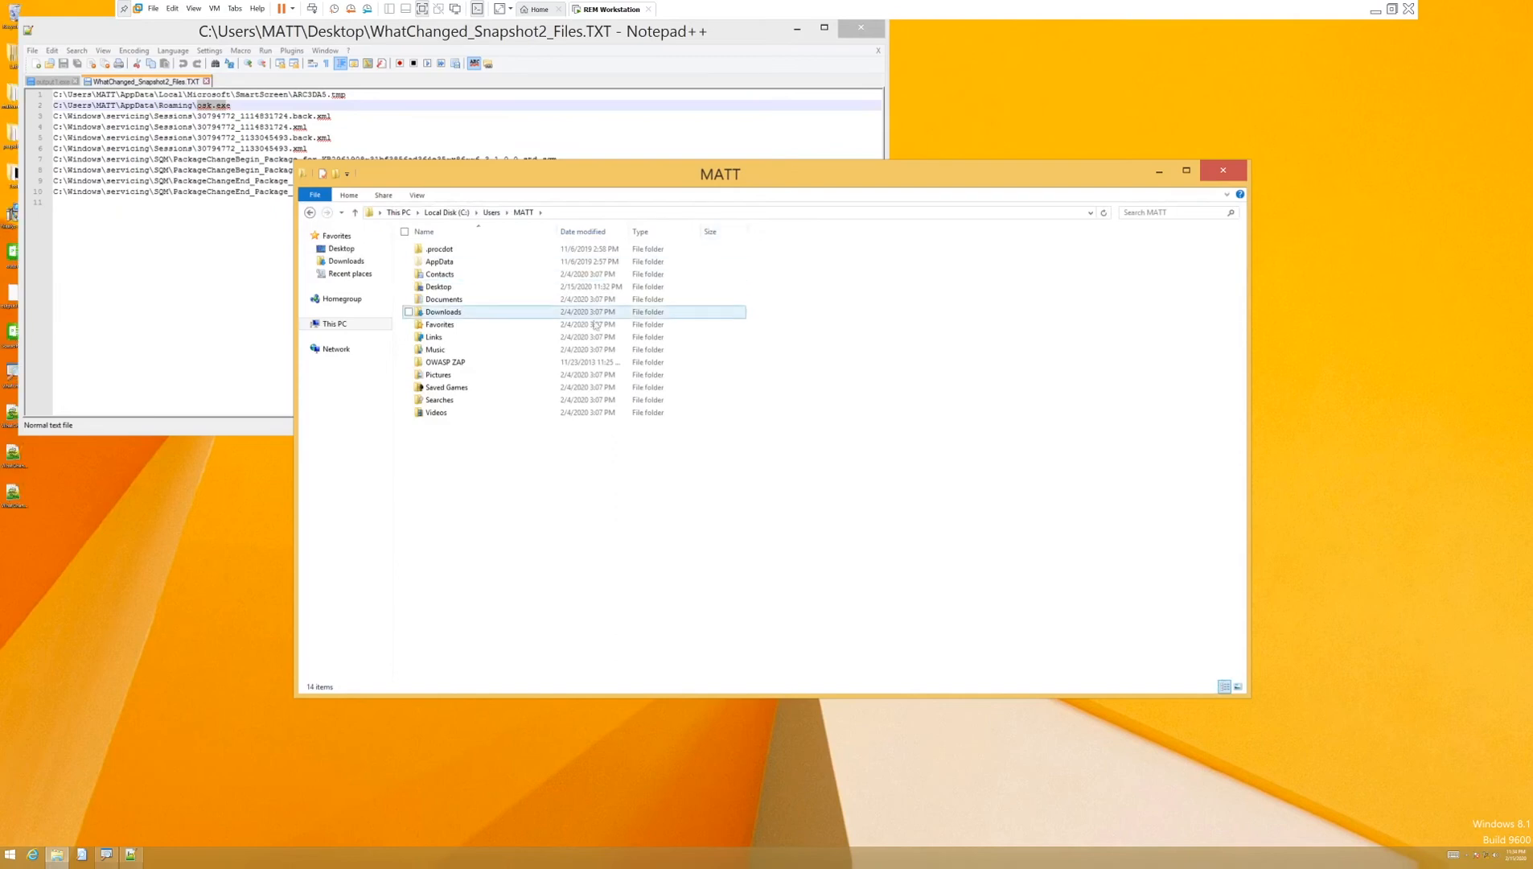
Step: Locate the osk application in the profile's AppData\Roaming folder and close the folder and changed-files report windows
click(517, 262)
double_click(517, 262)
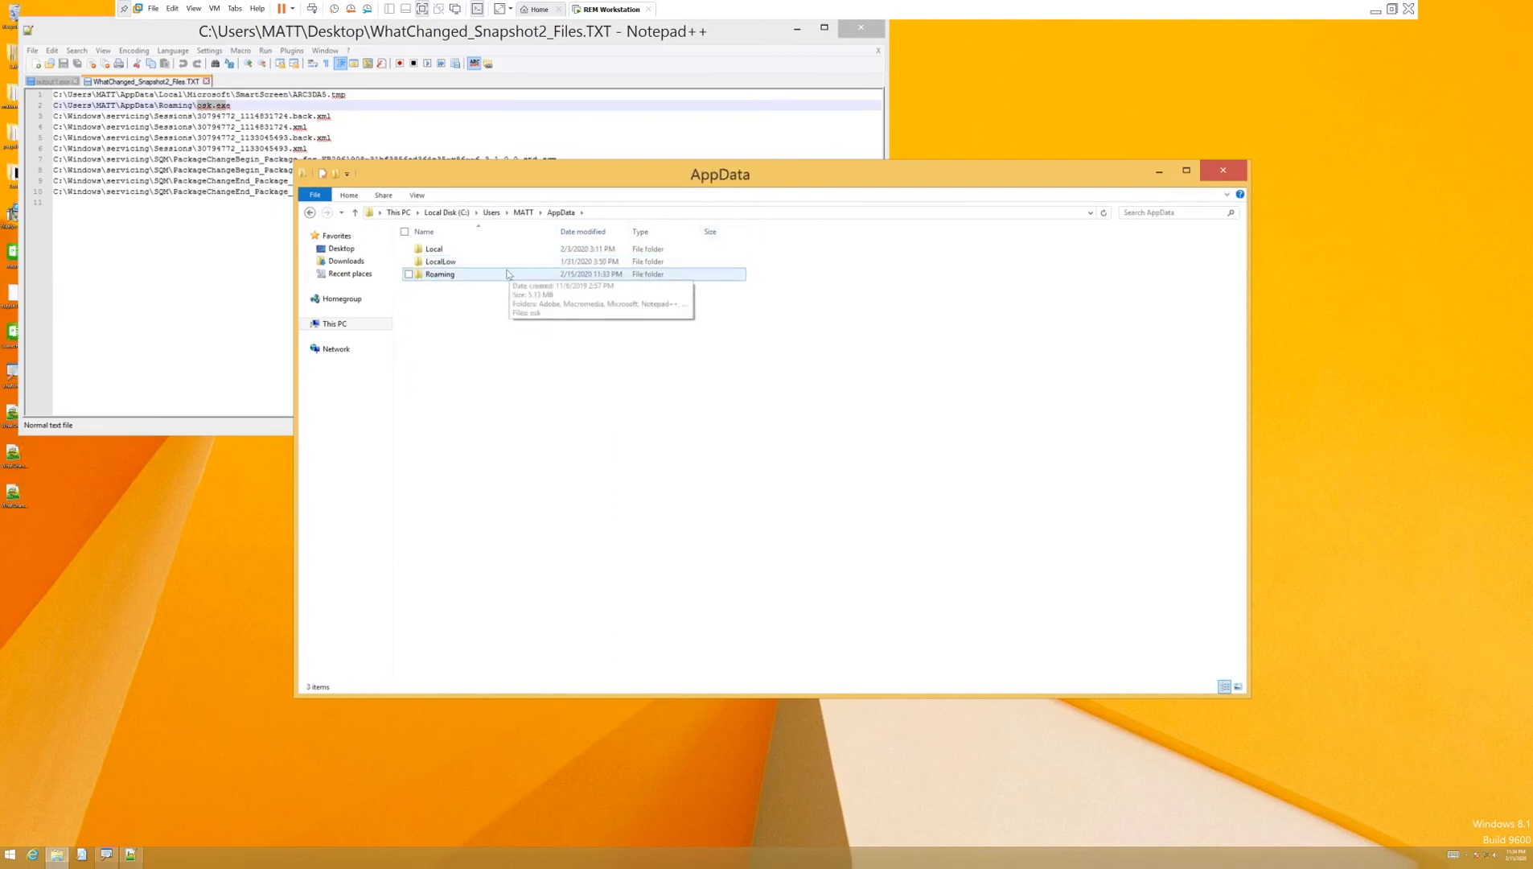
click(503, 275)
double_click(504, 275)
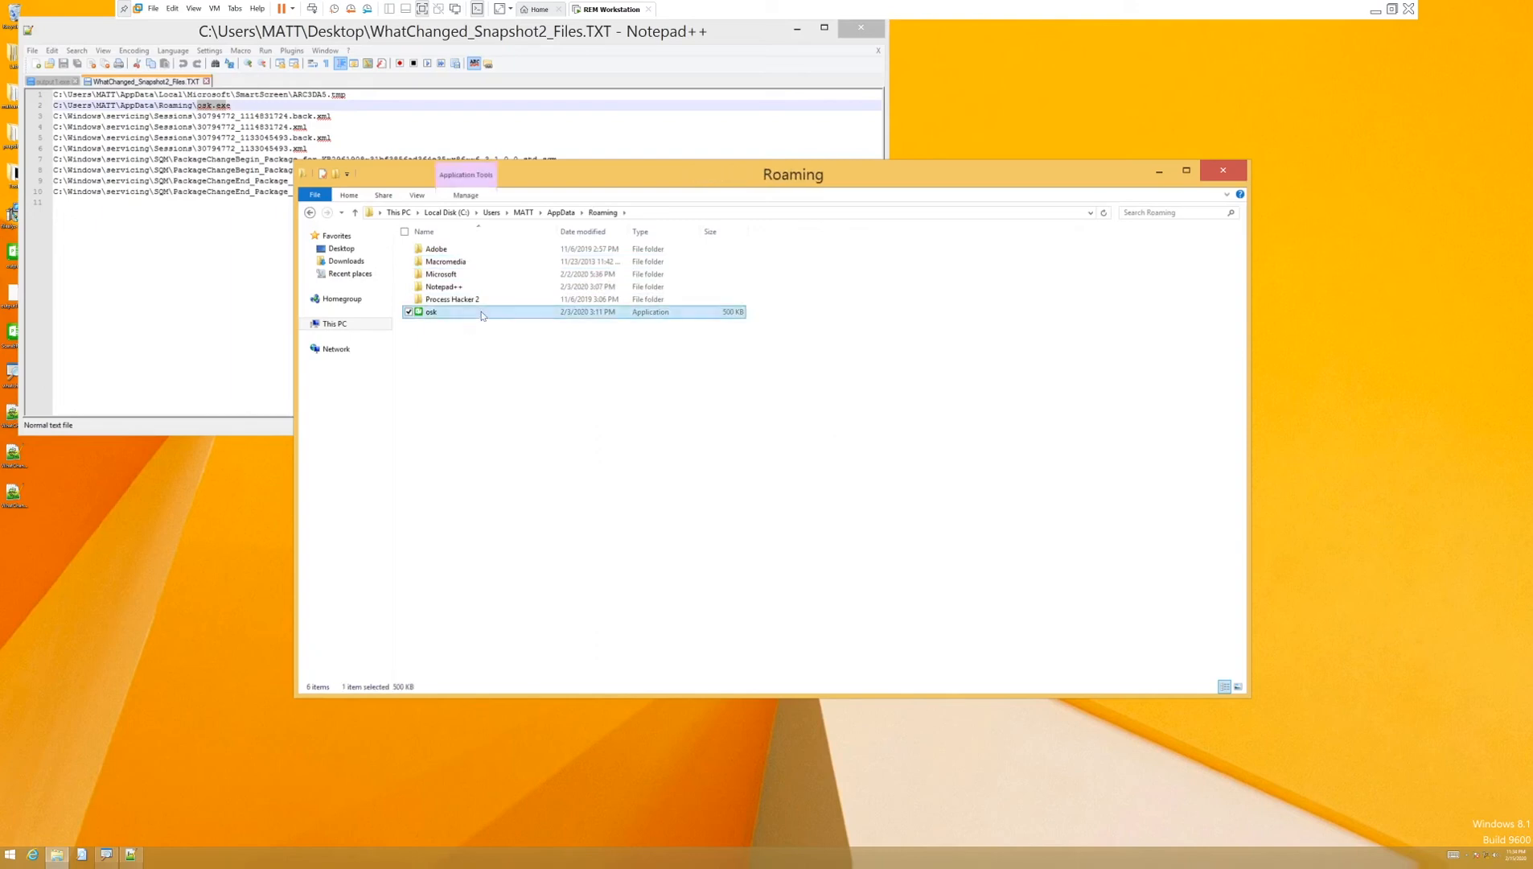
click(1222, 170)
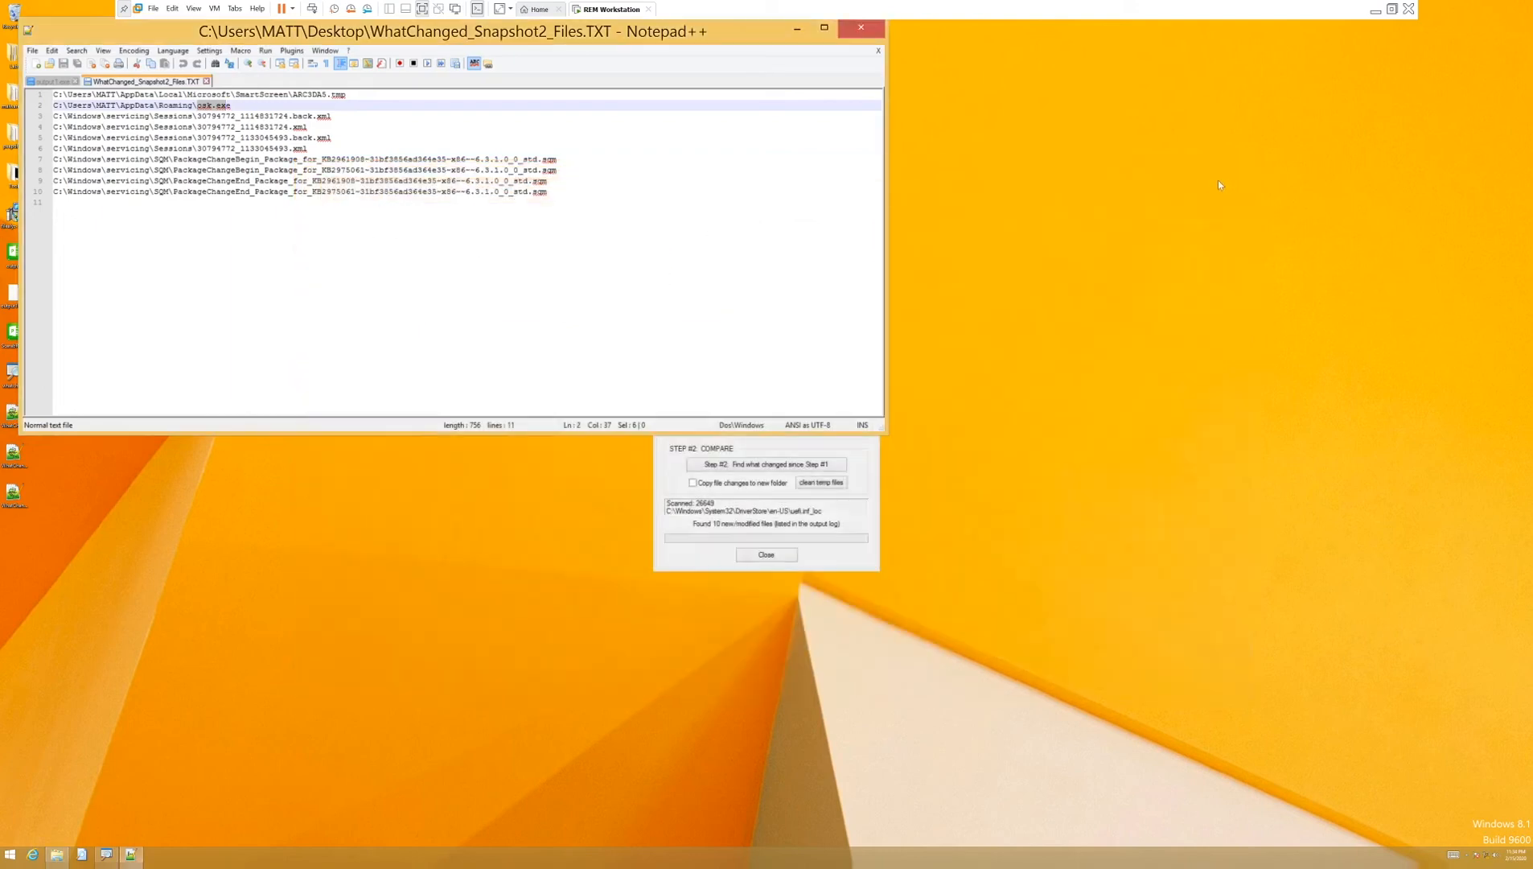
click(875, 28)
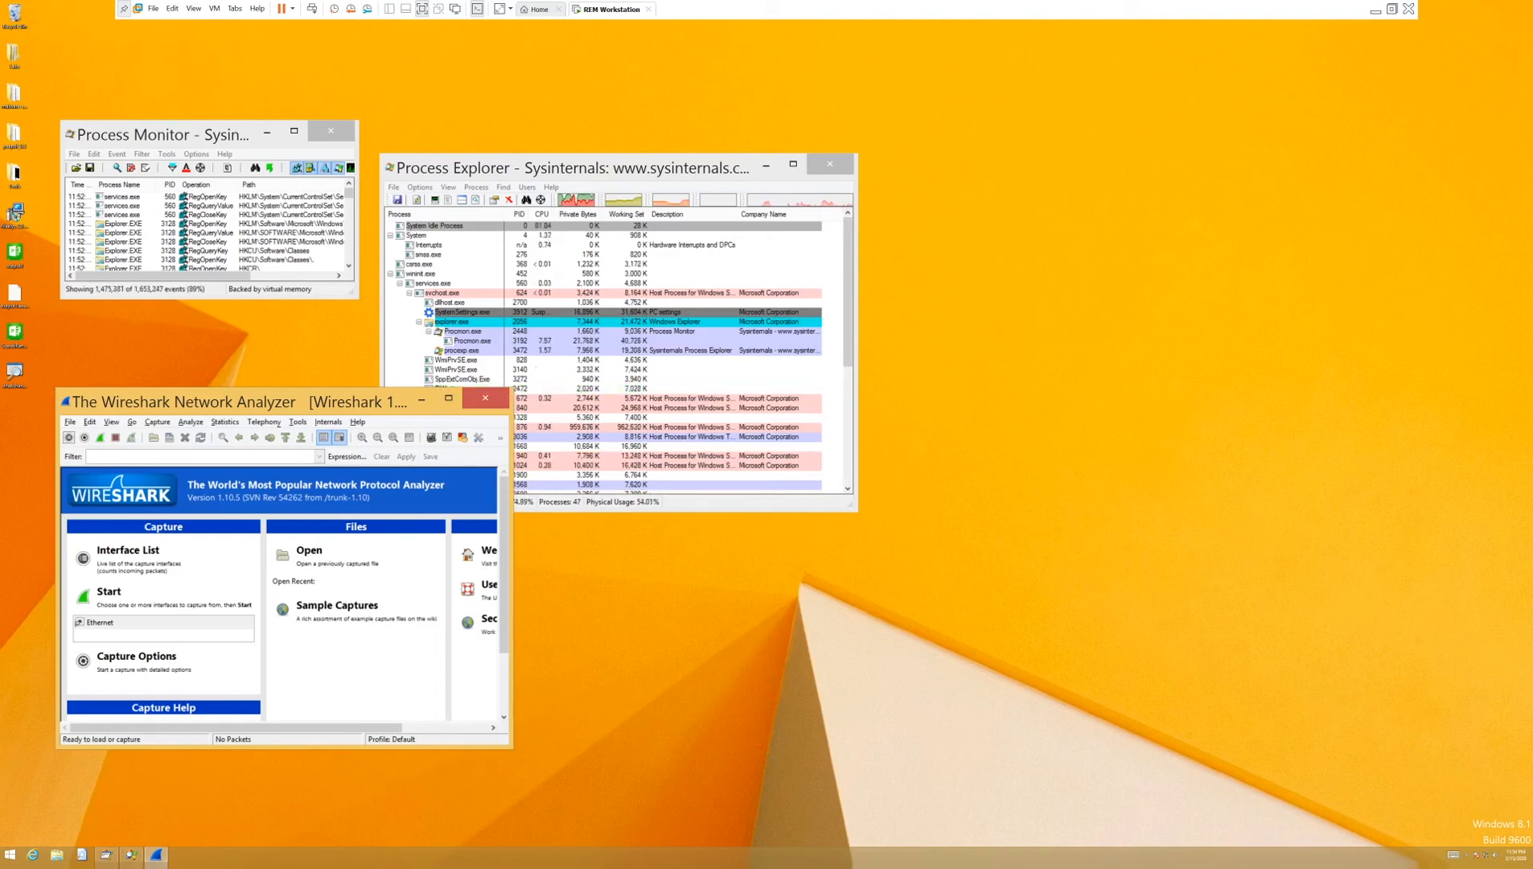
Step: Start a live Wireshark capture on Ethernet and run ScarabRansomwareUPX.exe from the desktop despite the SmartScreen warning
click(123, 597)
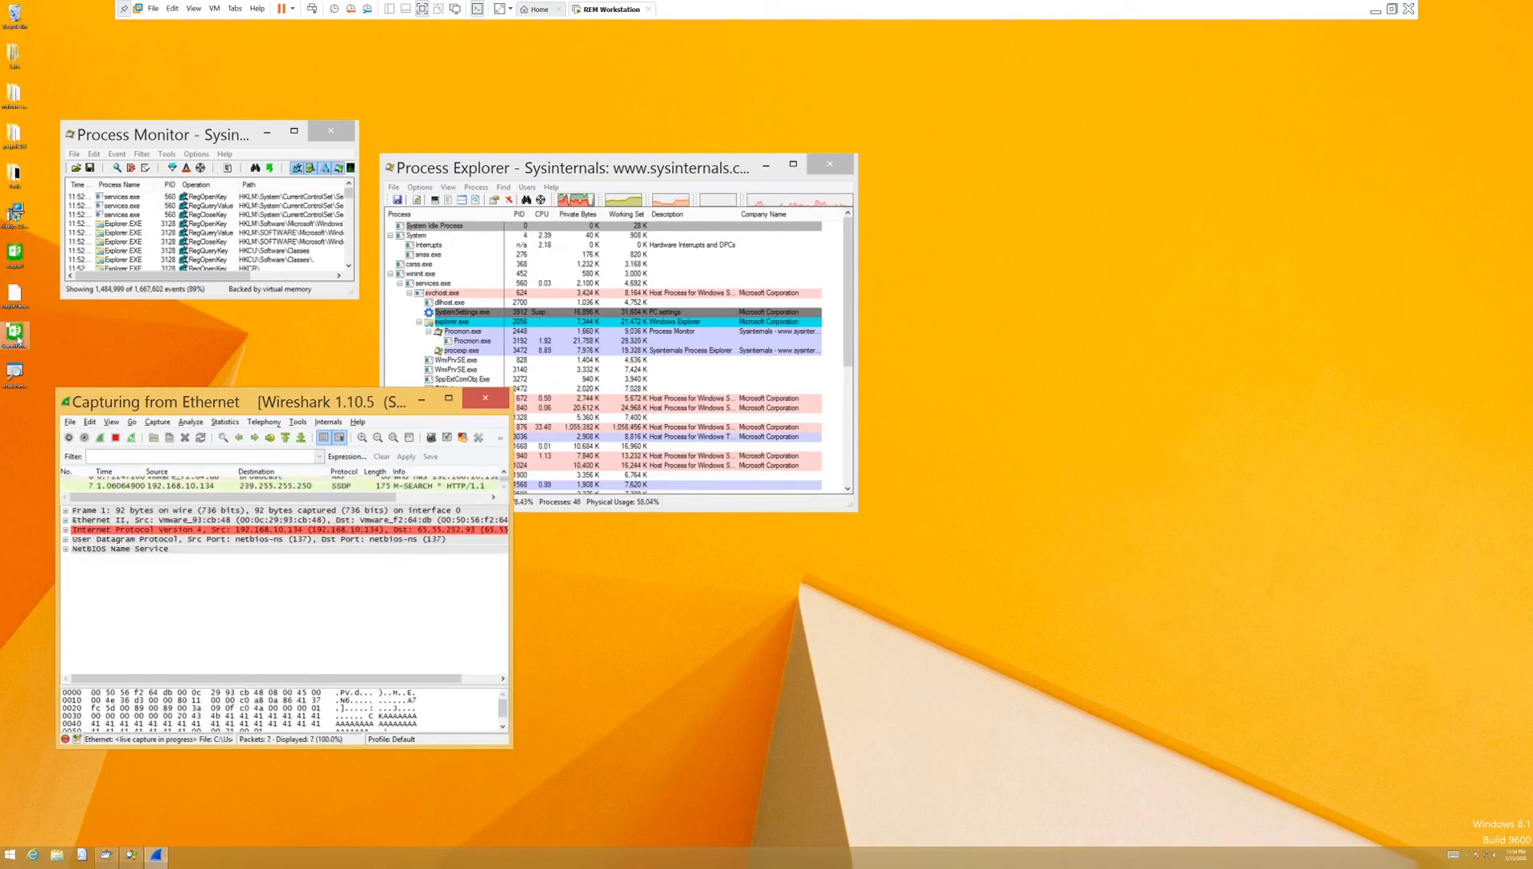
click(18, 340)
double_click(18, 340)
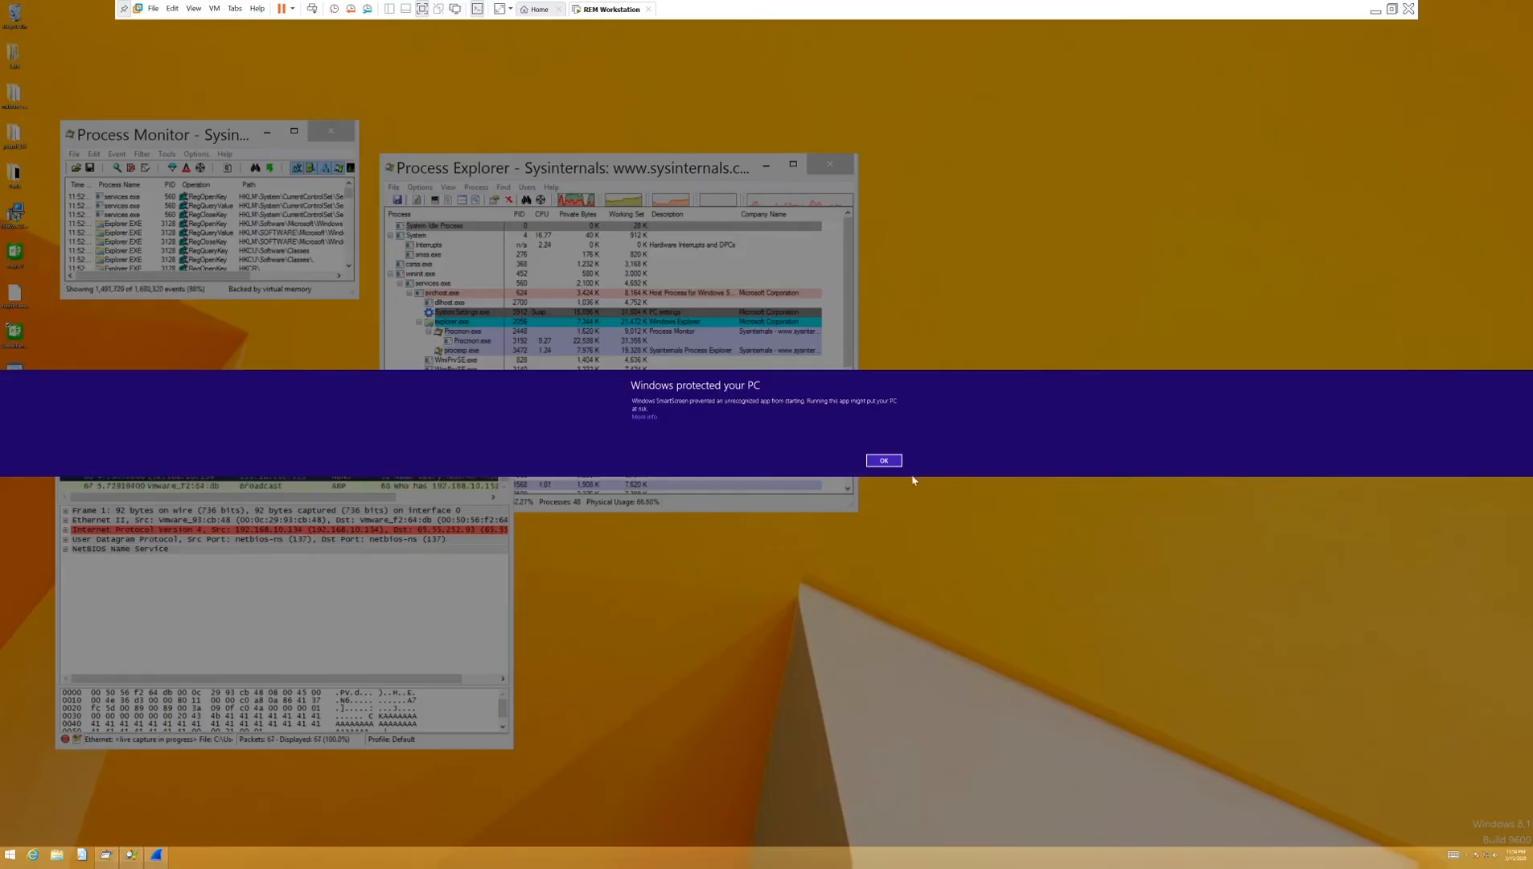
click(883, 461)
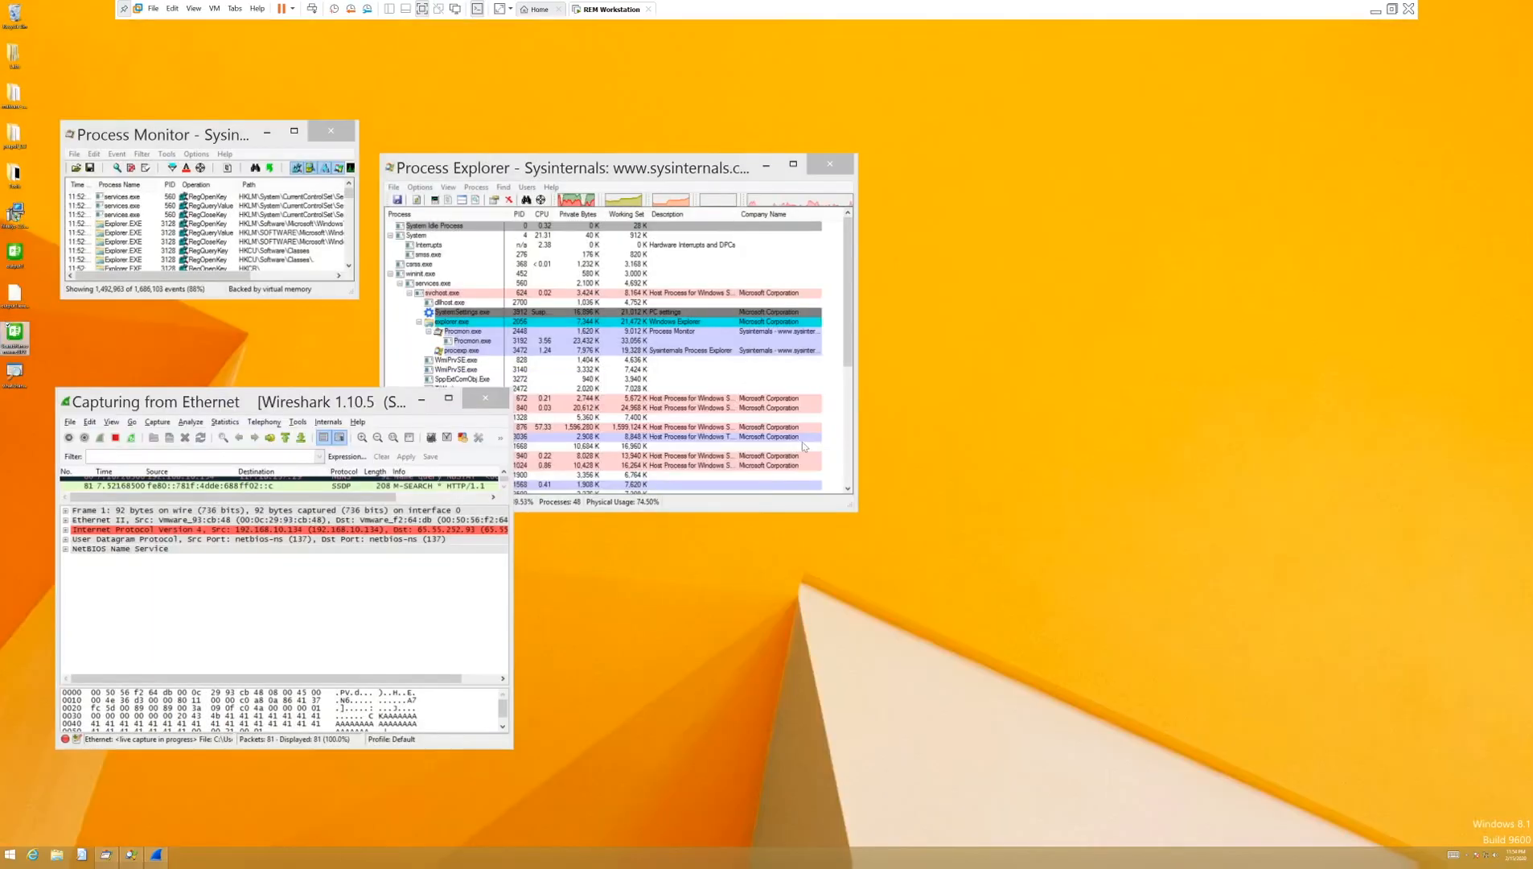
double_click(32, 344)
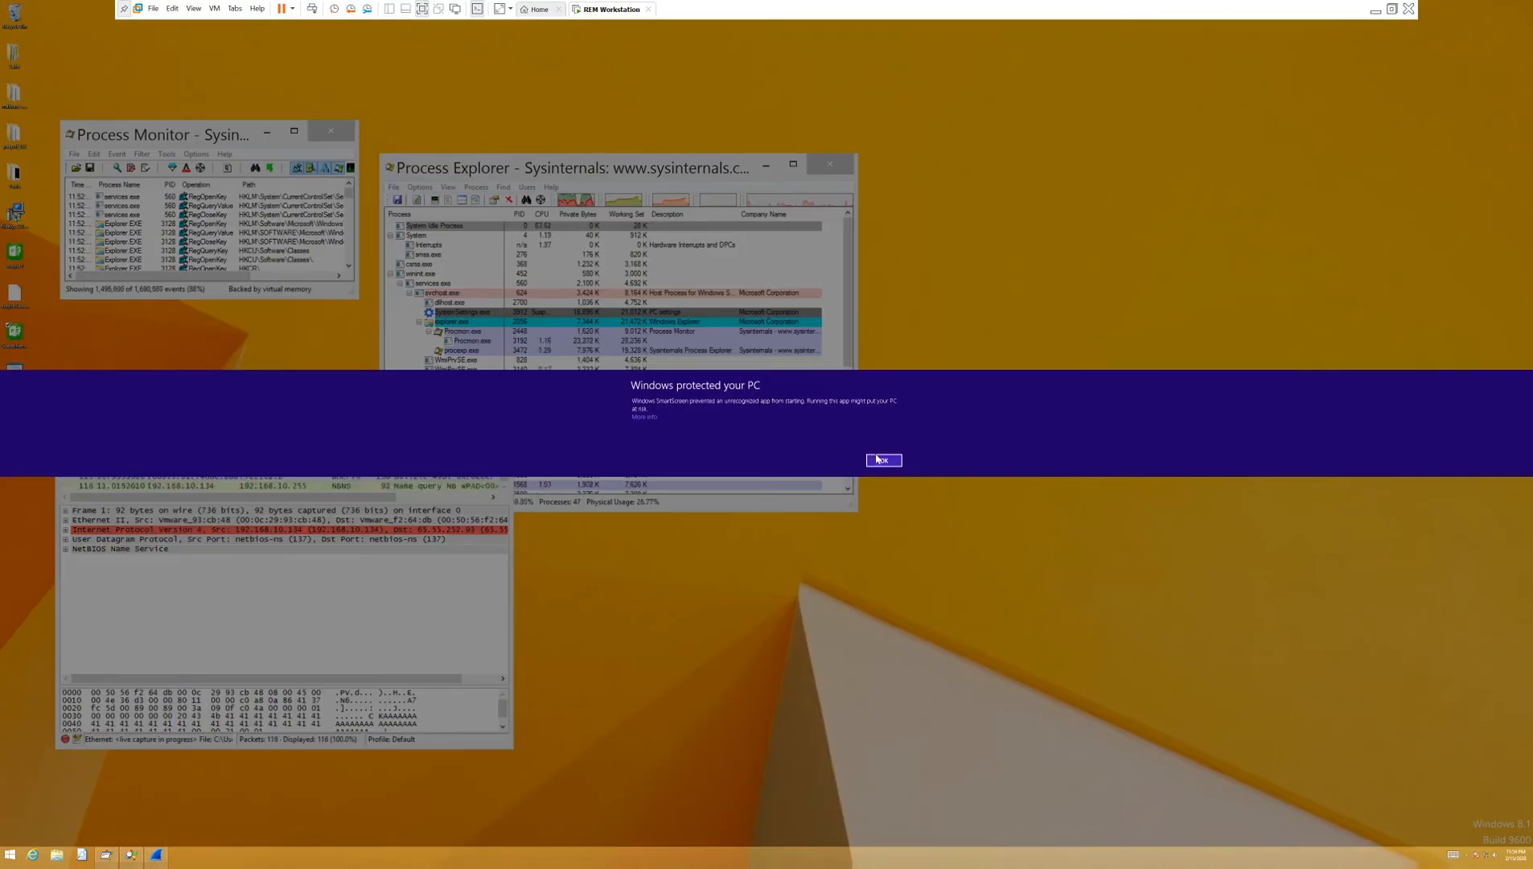
click(637, 416)
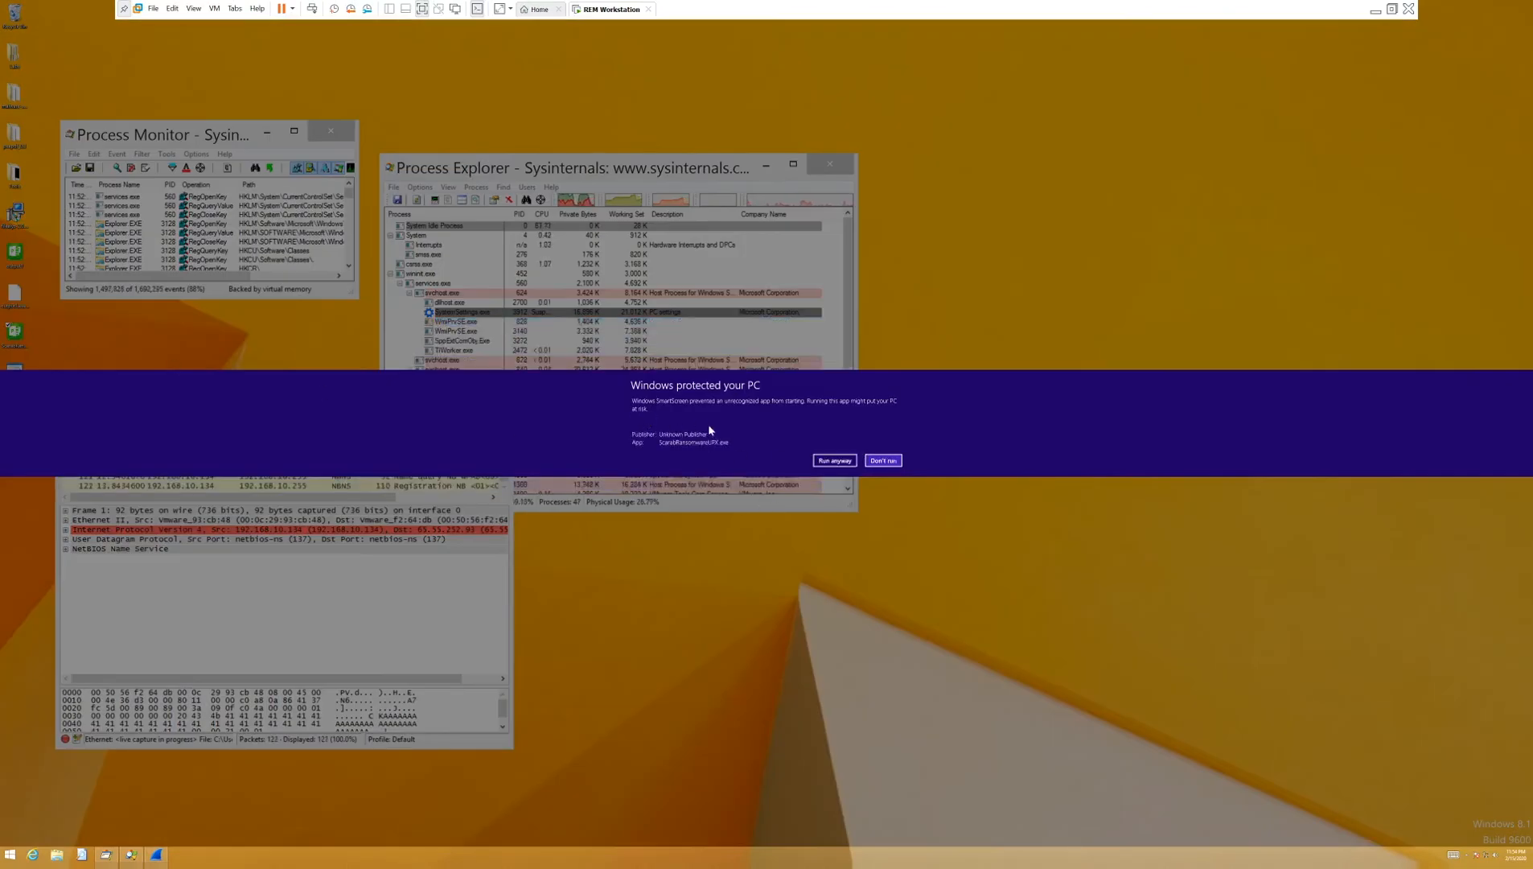
click(835, 462)
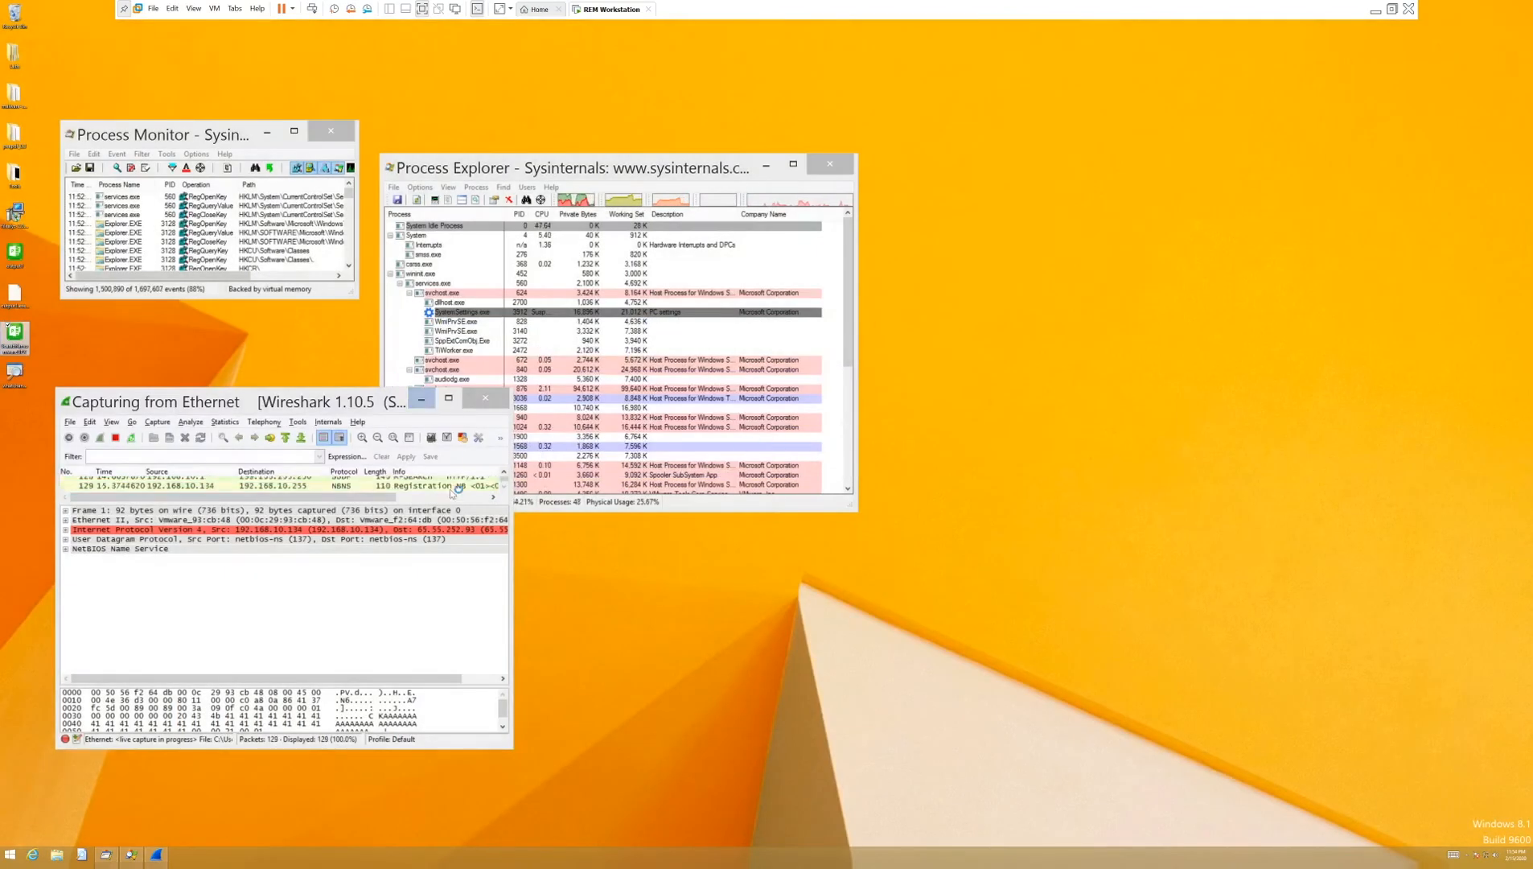
Step: Locate the ScarabRansomwareUPX.exe process in Process Explorer and move that window clear of the Wireshark window
click(403, 496)
click(620, 396)
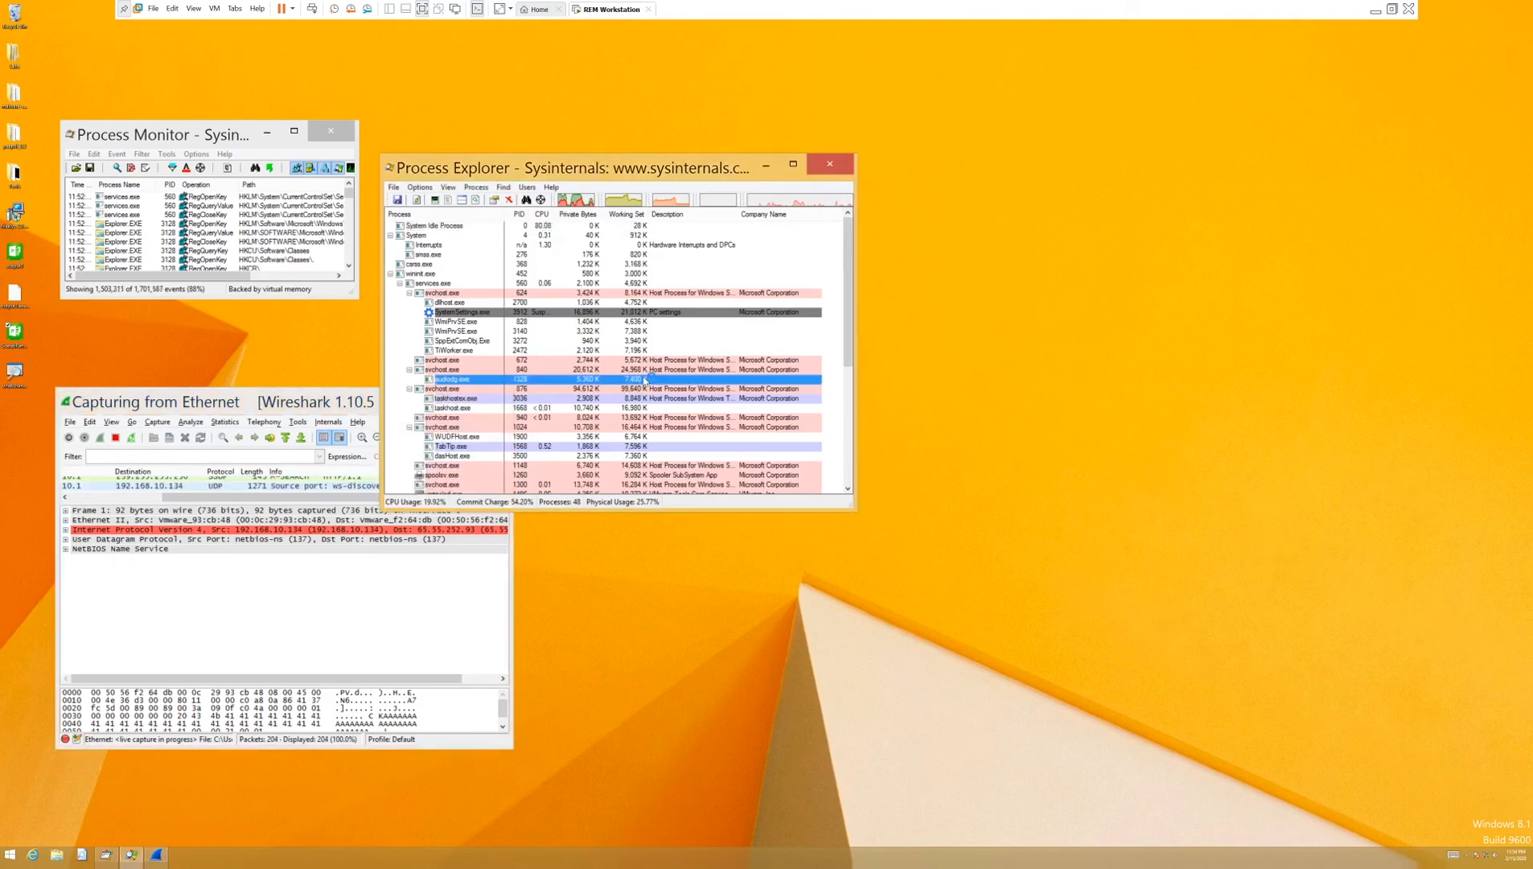
scroll(623, 402, down, 6)
scroll(637, 430, down, 2)
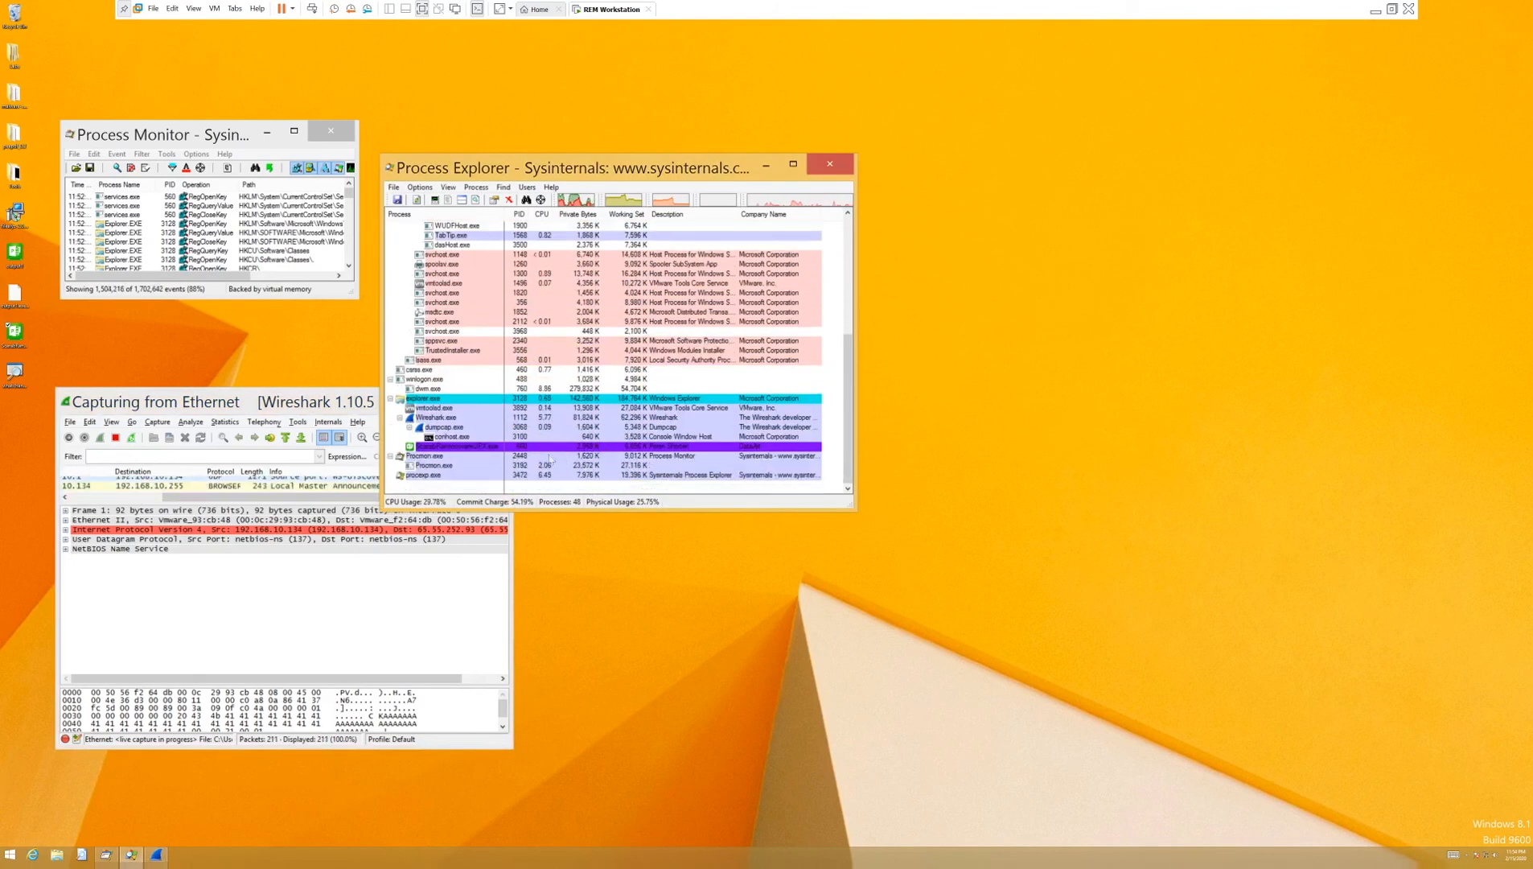
click(461, 448)
drag(502, 169, 679, 74)
Step: Enlarge the Wireshark packet list pane and inspect the TCP retransmission and the RST, ACK packet
click(333, 448)
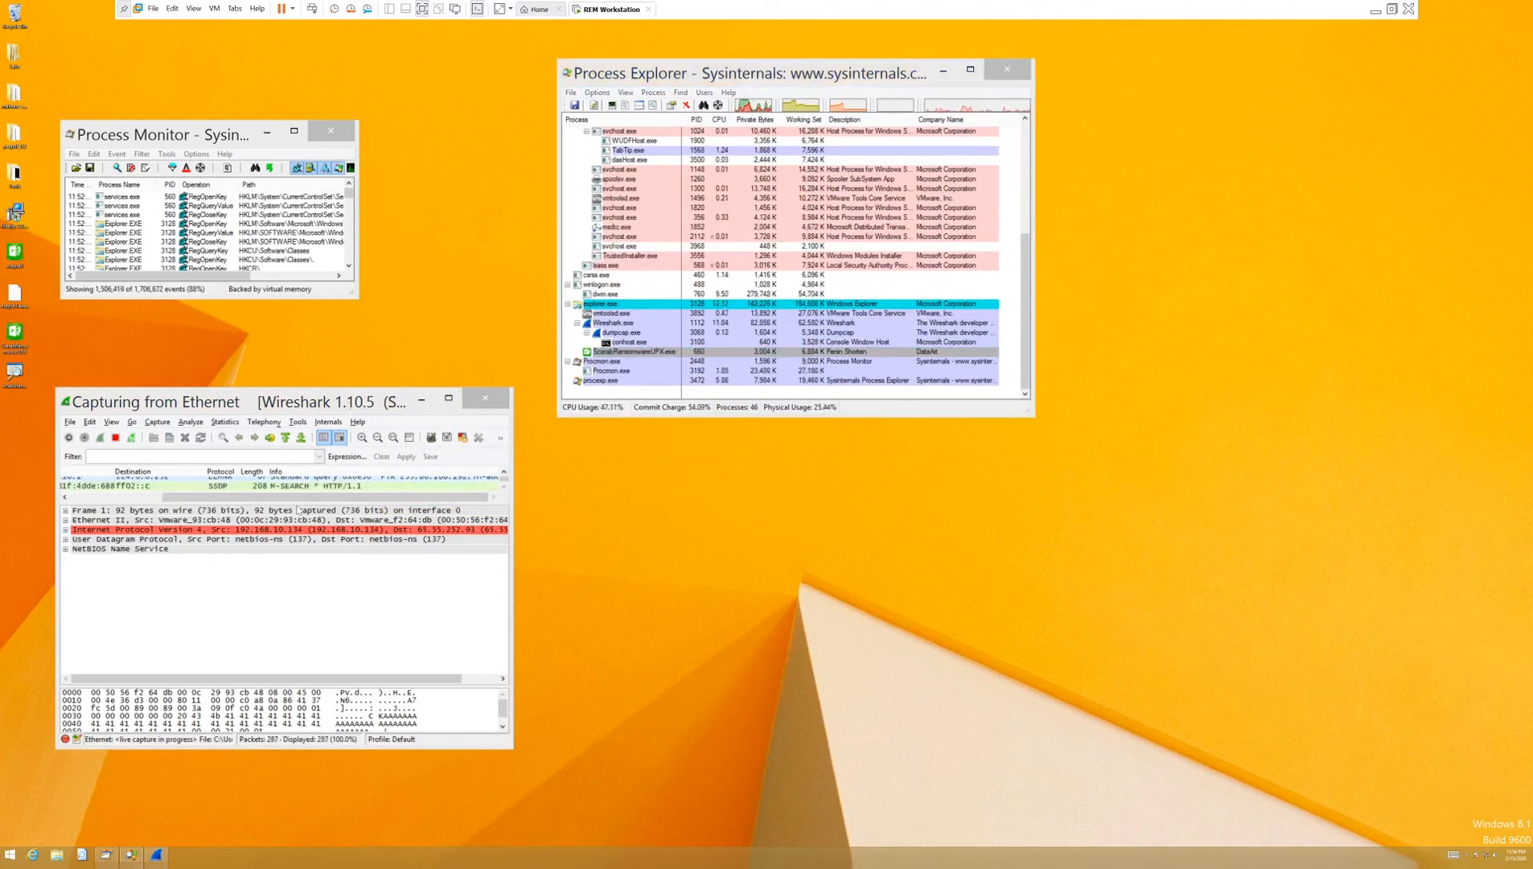
drag(292, 503, 362, 650)
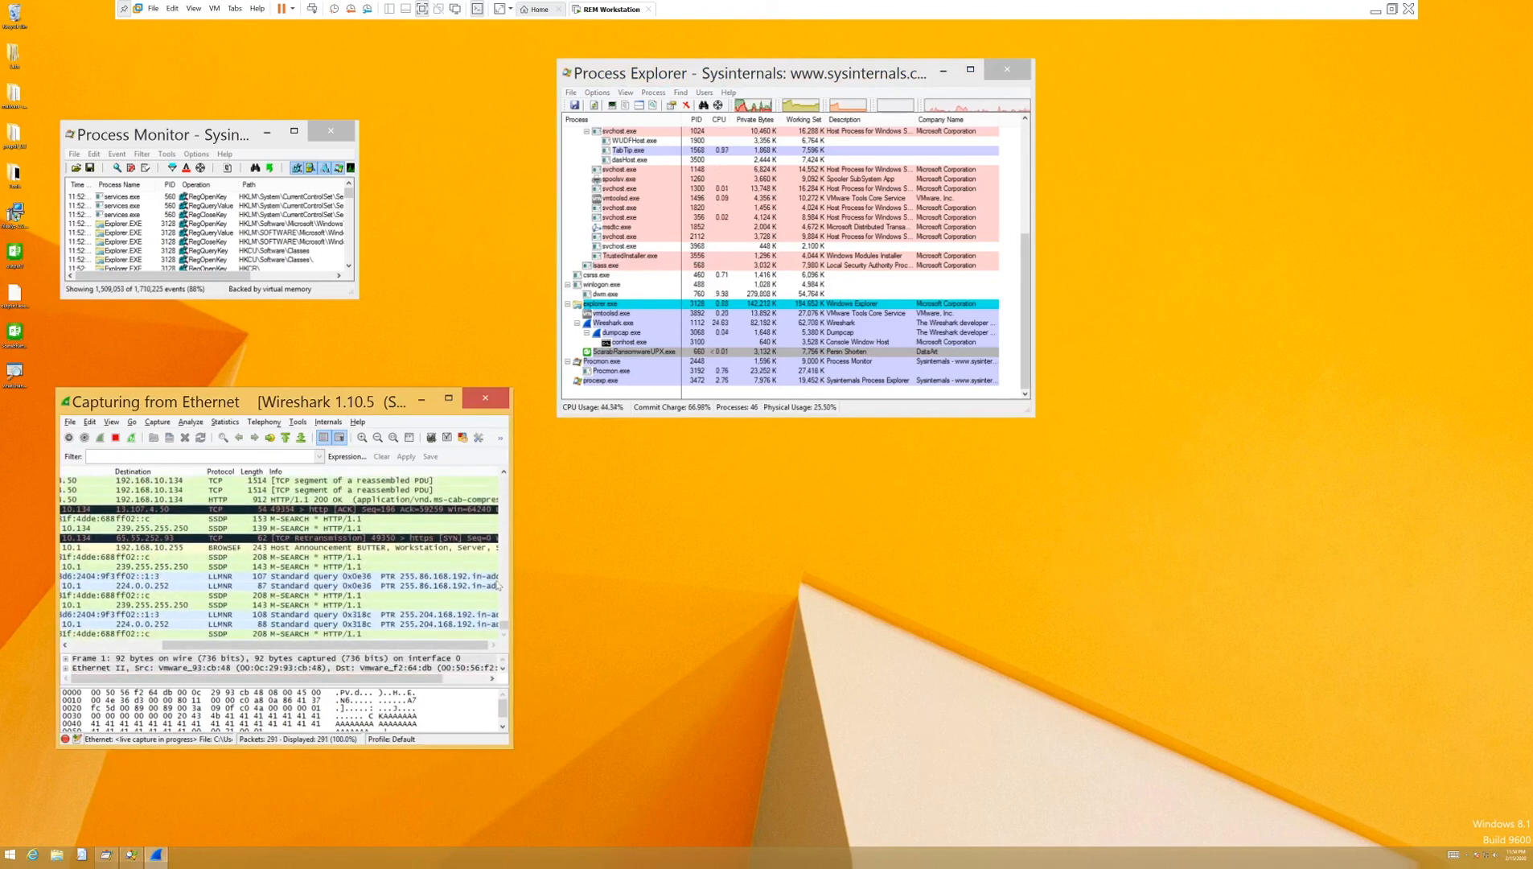
click(360, 529)
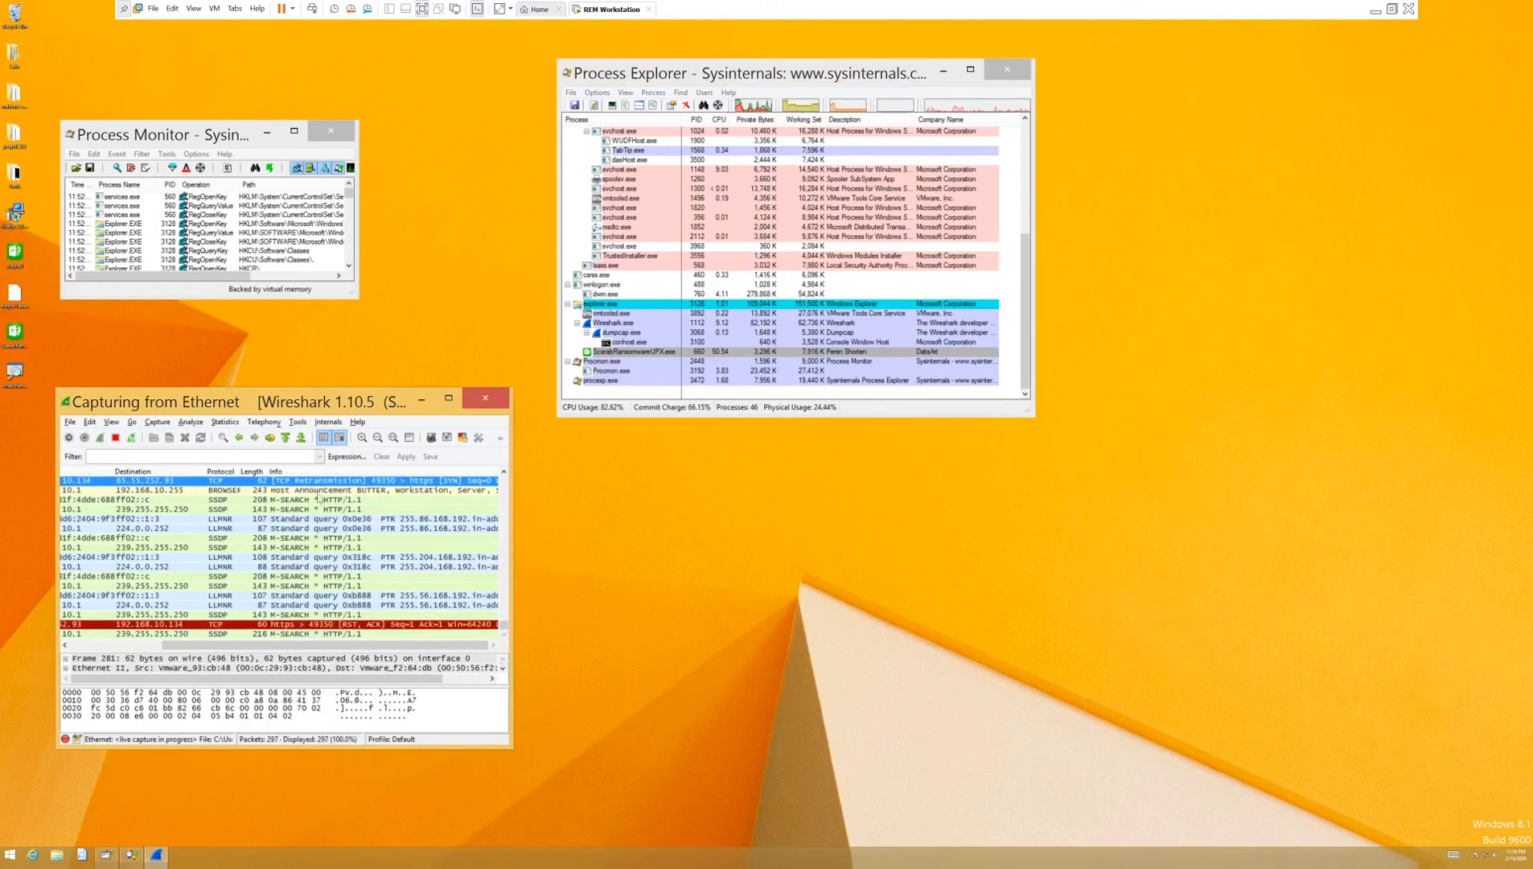
click(256, 621)
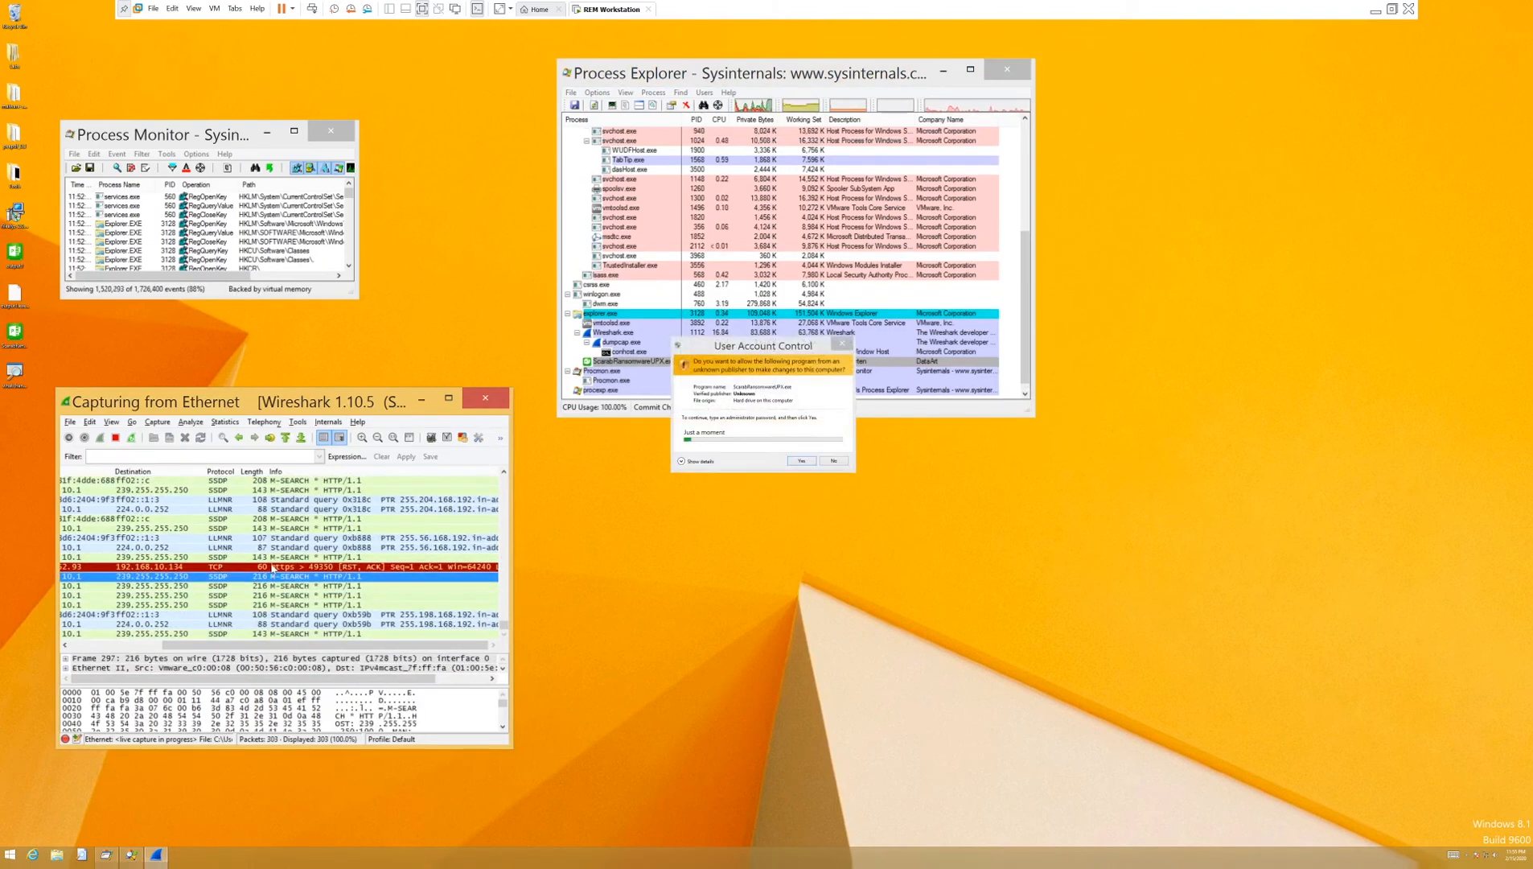
click(272, 567)
Step: Authorise ScarabRansomwareUPX.exe in the User Account Control prompt with the administrator password
click(750, 430)
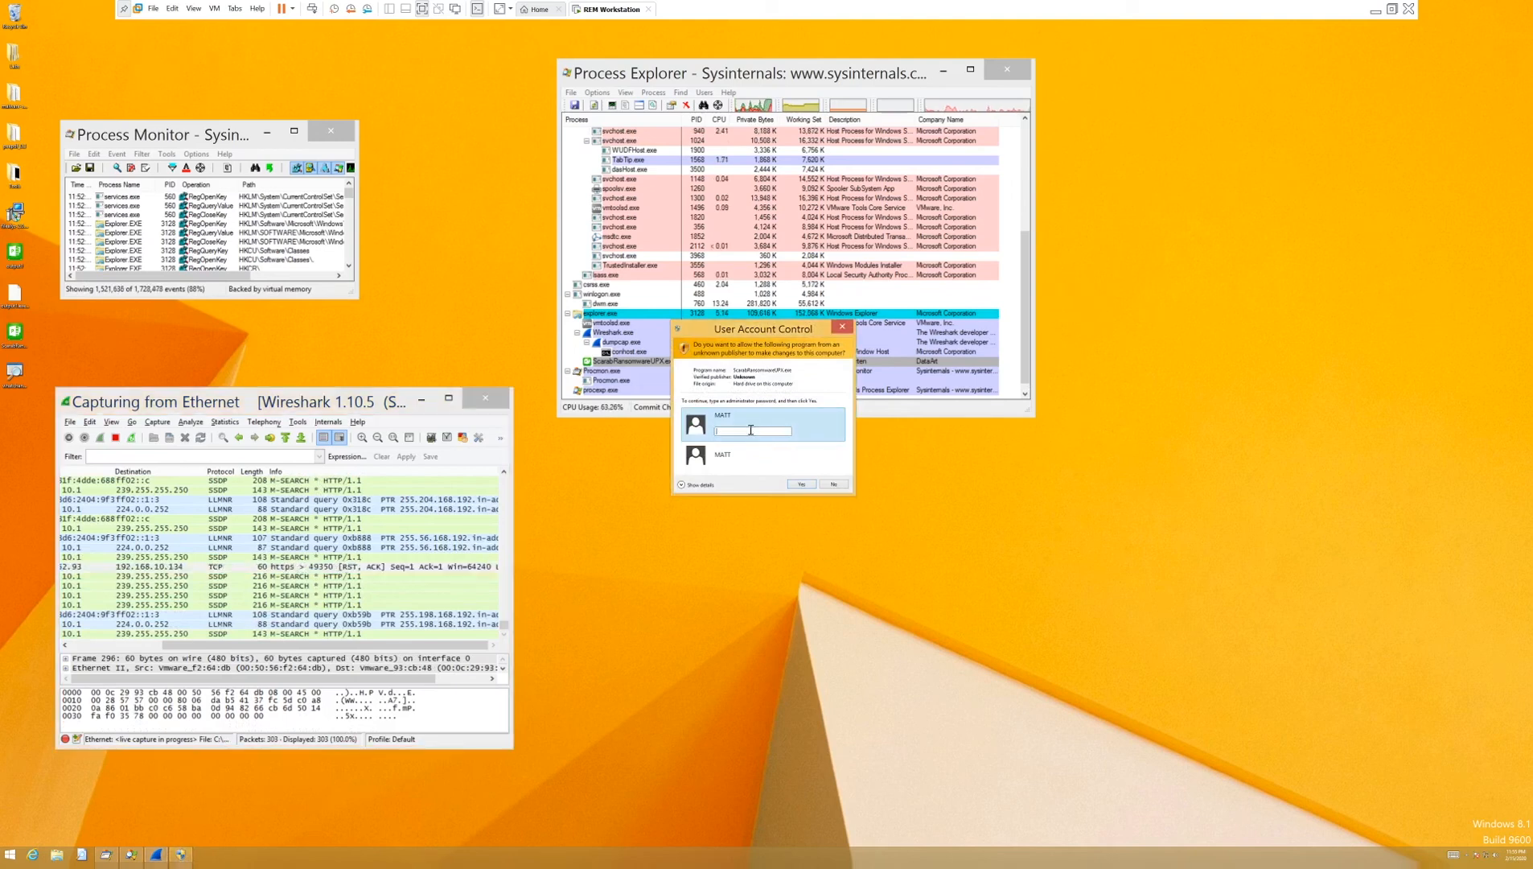
text(••••)
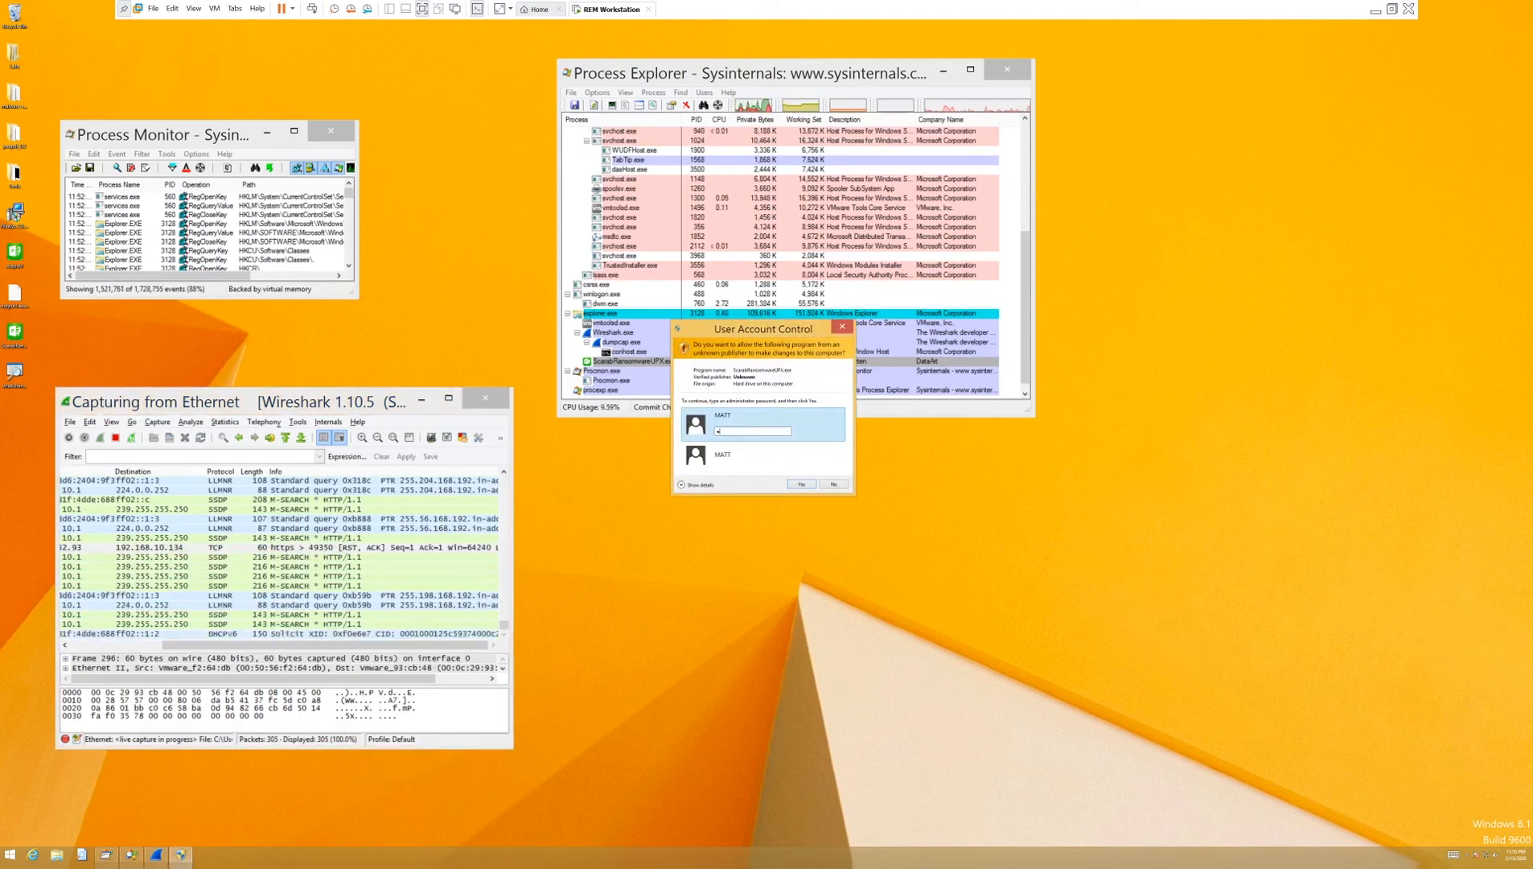
text(•••)
key(Return)
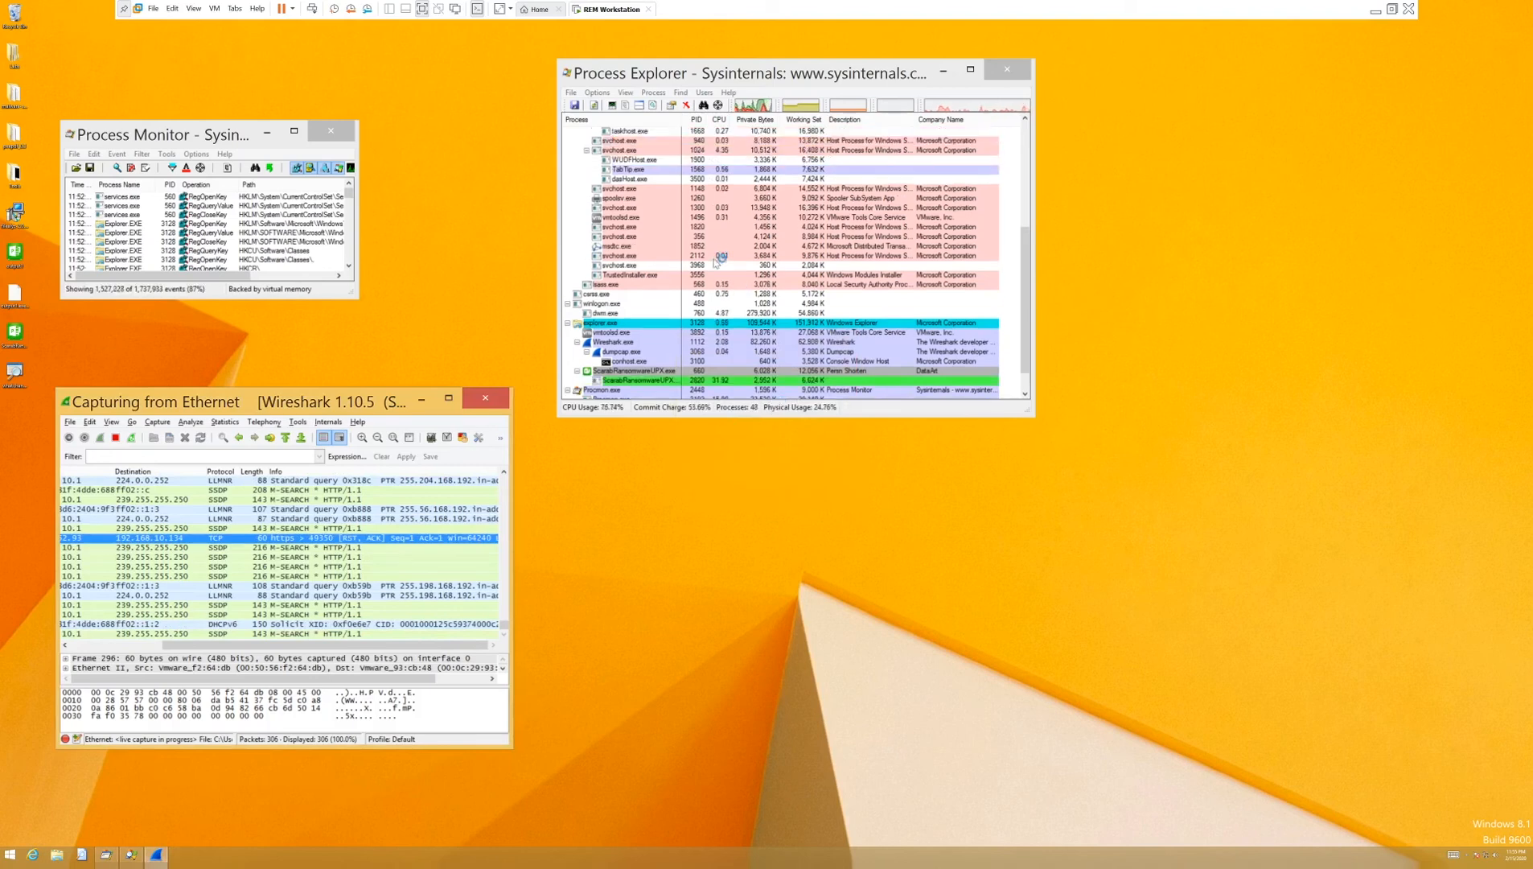
Step: Examine the Process Explorer process tree and the captured packets around the TCP reset in Wireshark
click(682, 344)
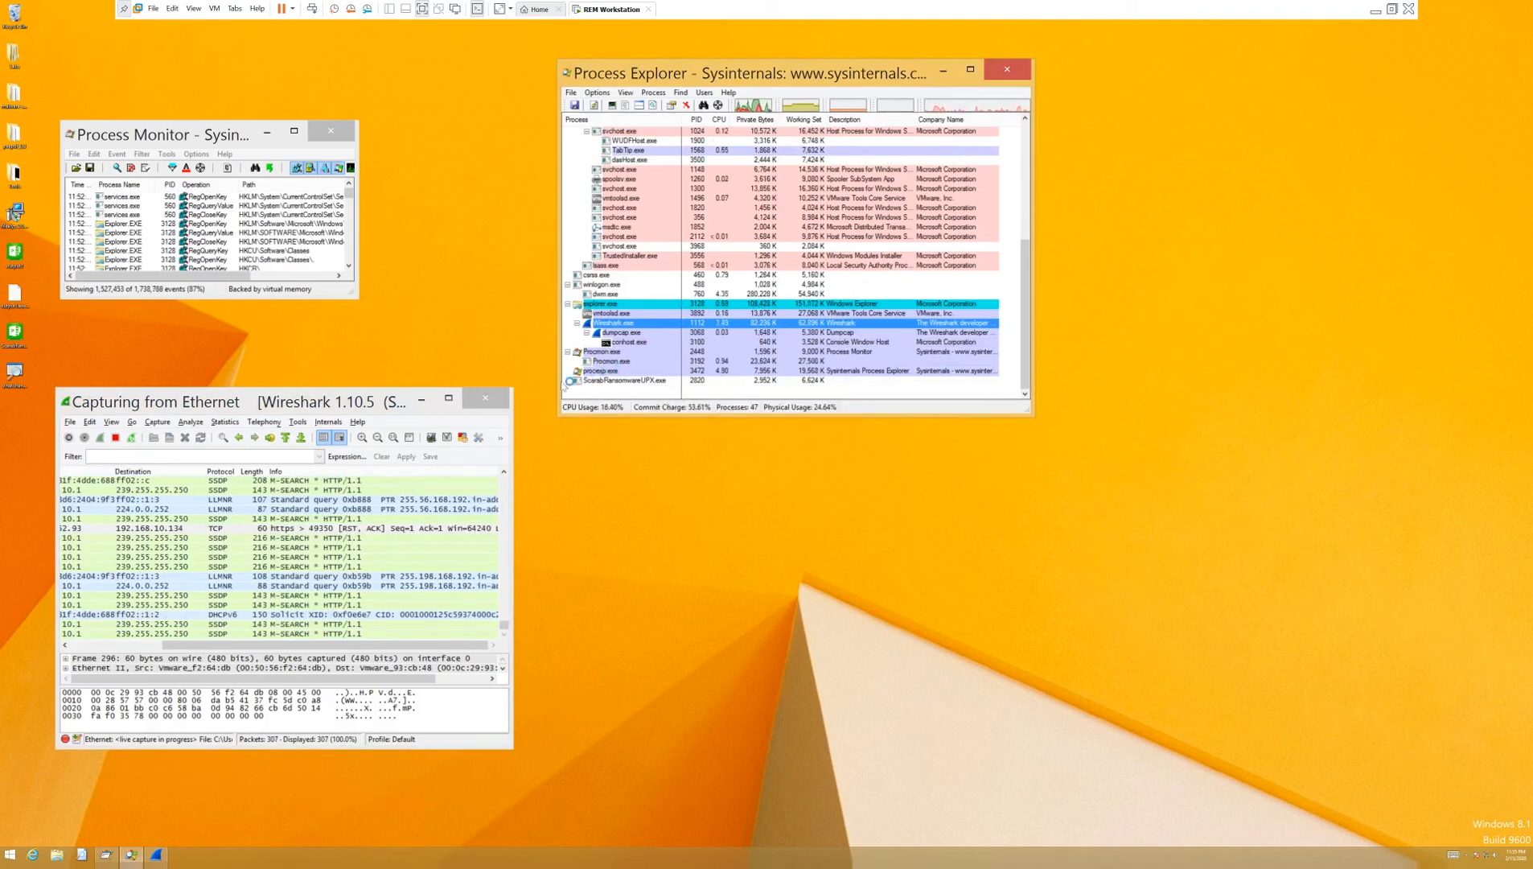
click(370, 557)
scroll(372, 599, up, 1)
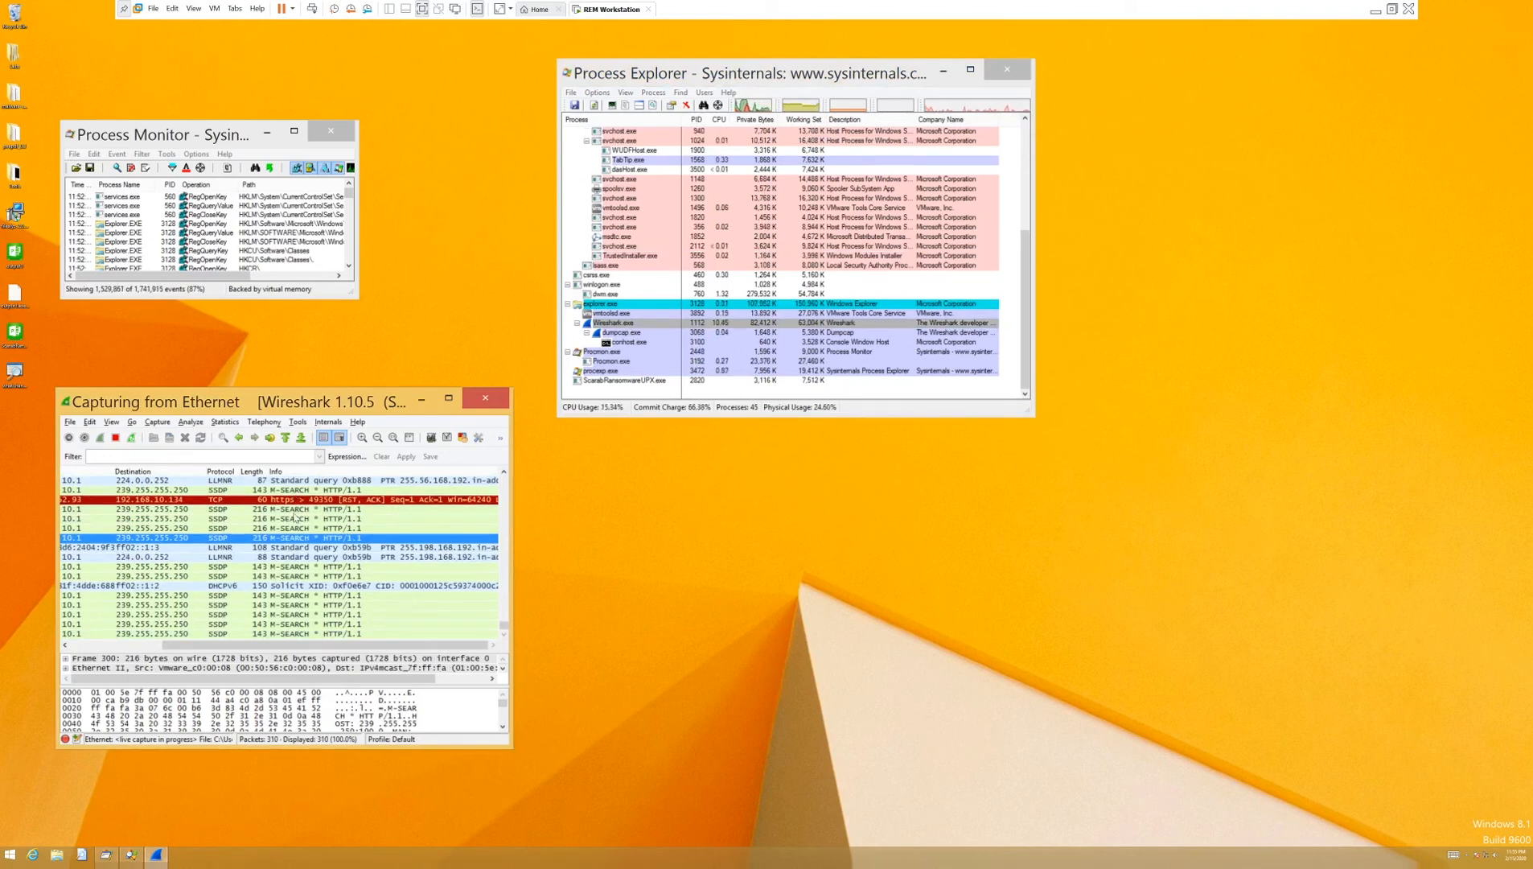
click(280, 483)
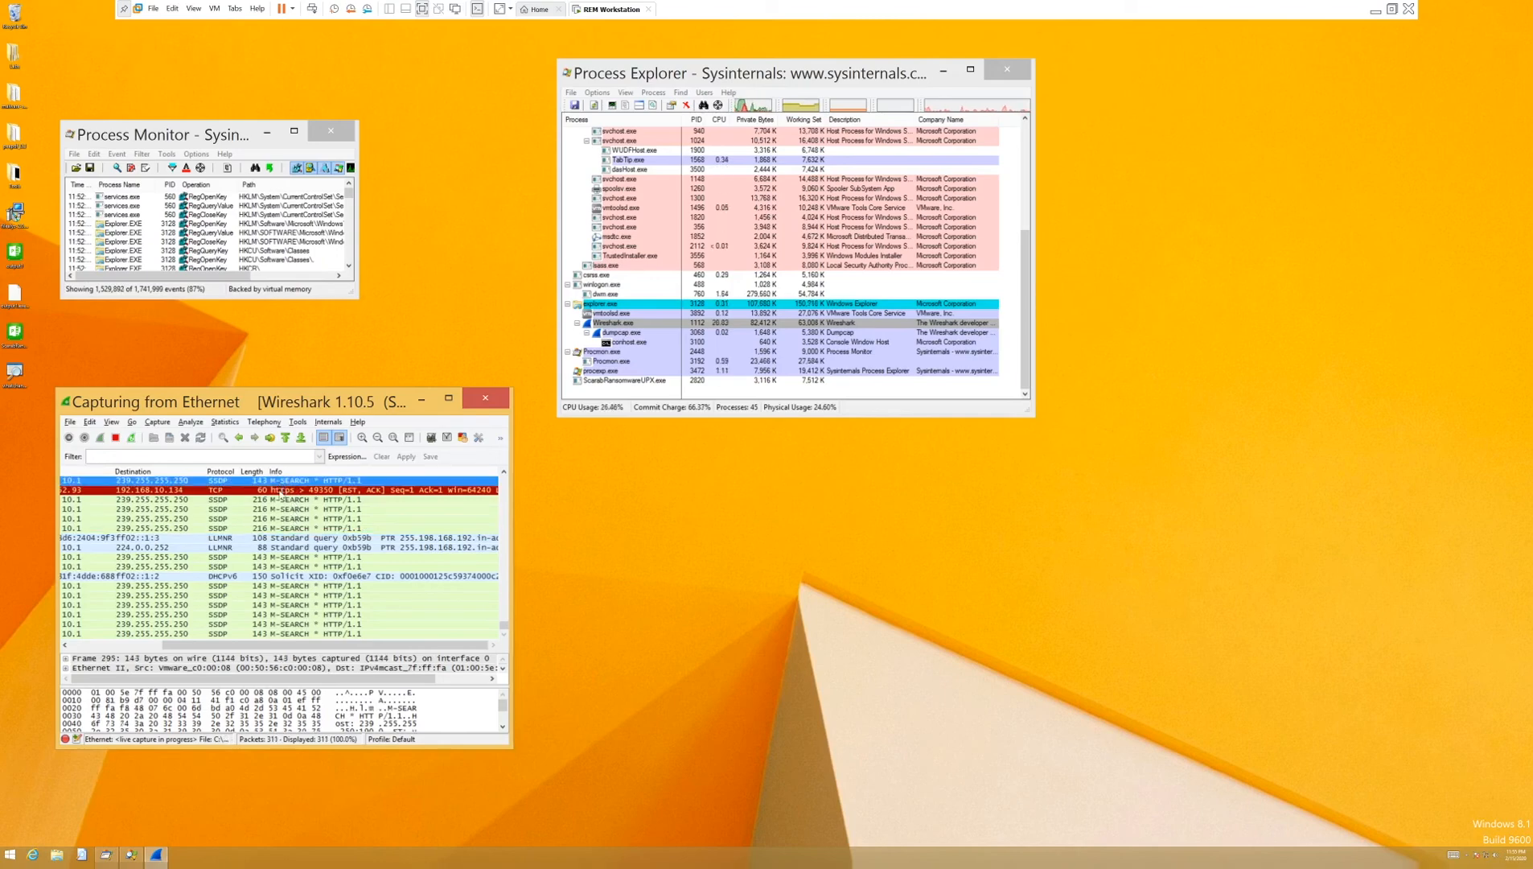
Step: Stop the Wireshark capture, quit without saving the packets, and check the last process in the Process Explorer list
click(280, 489)
scroll(385, 543, up, 3)
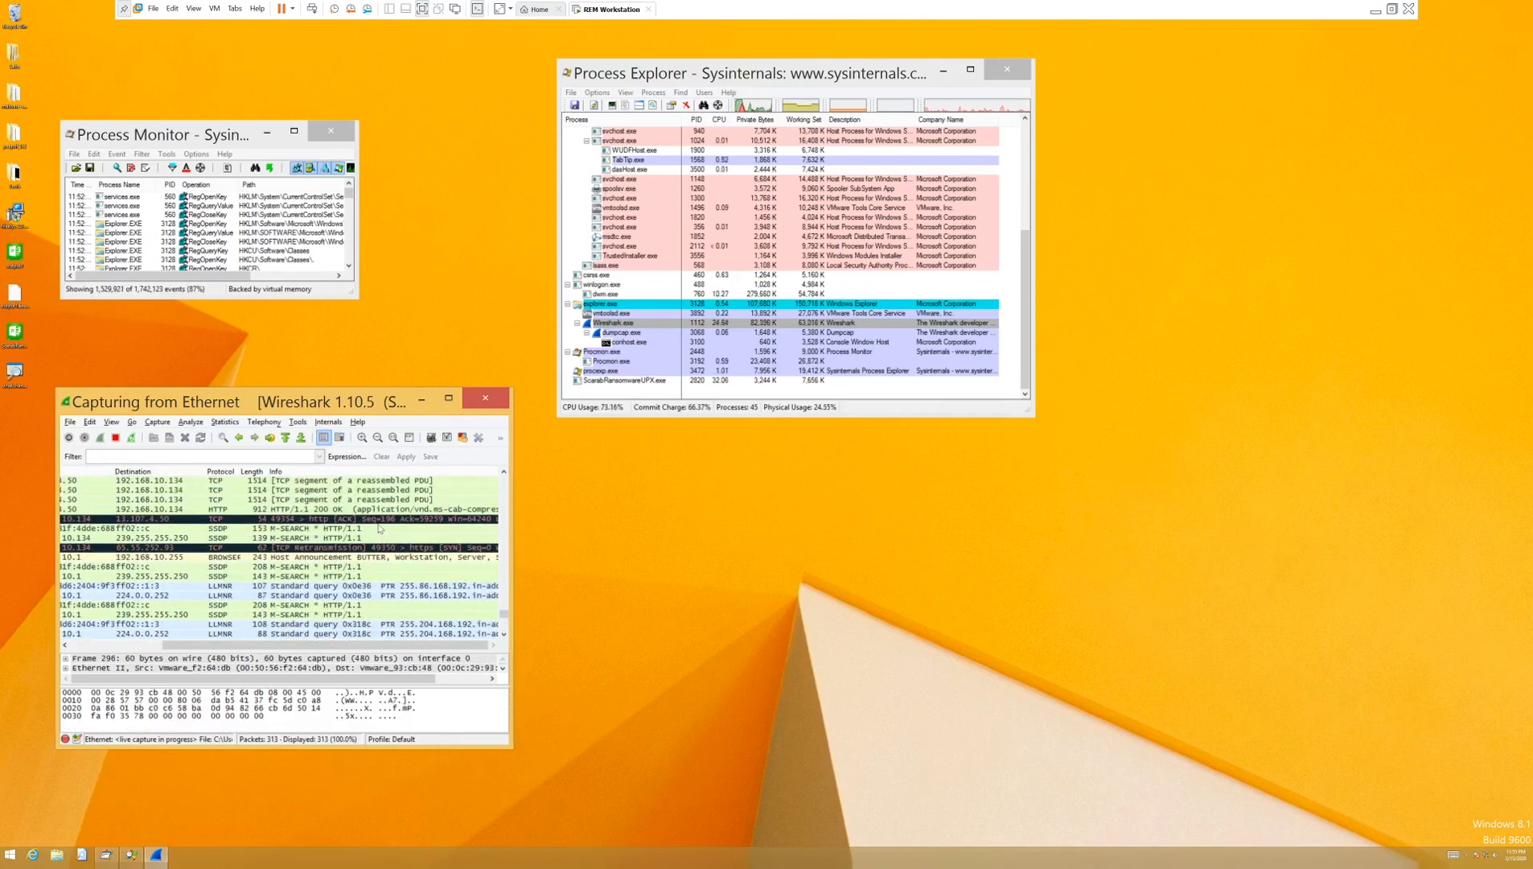
click(482, 399)
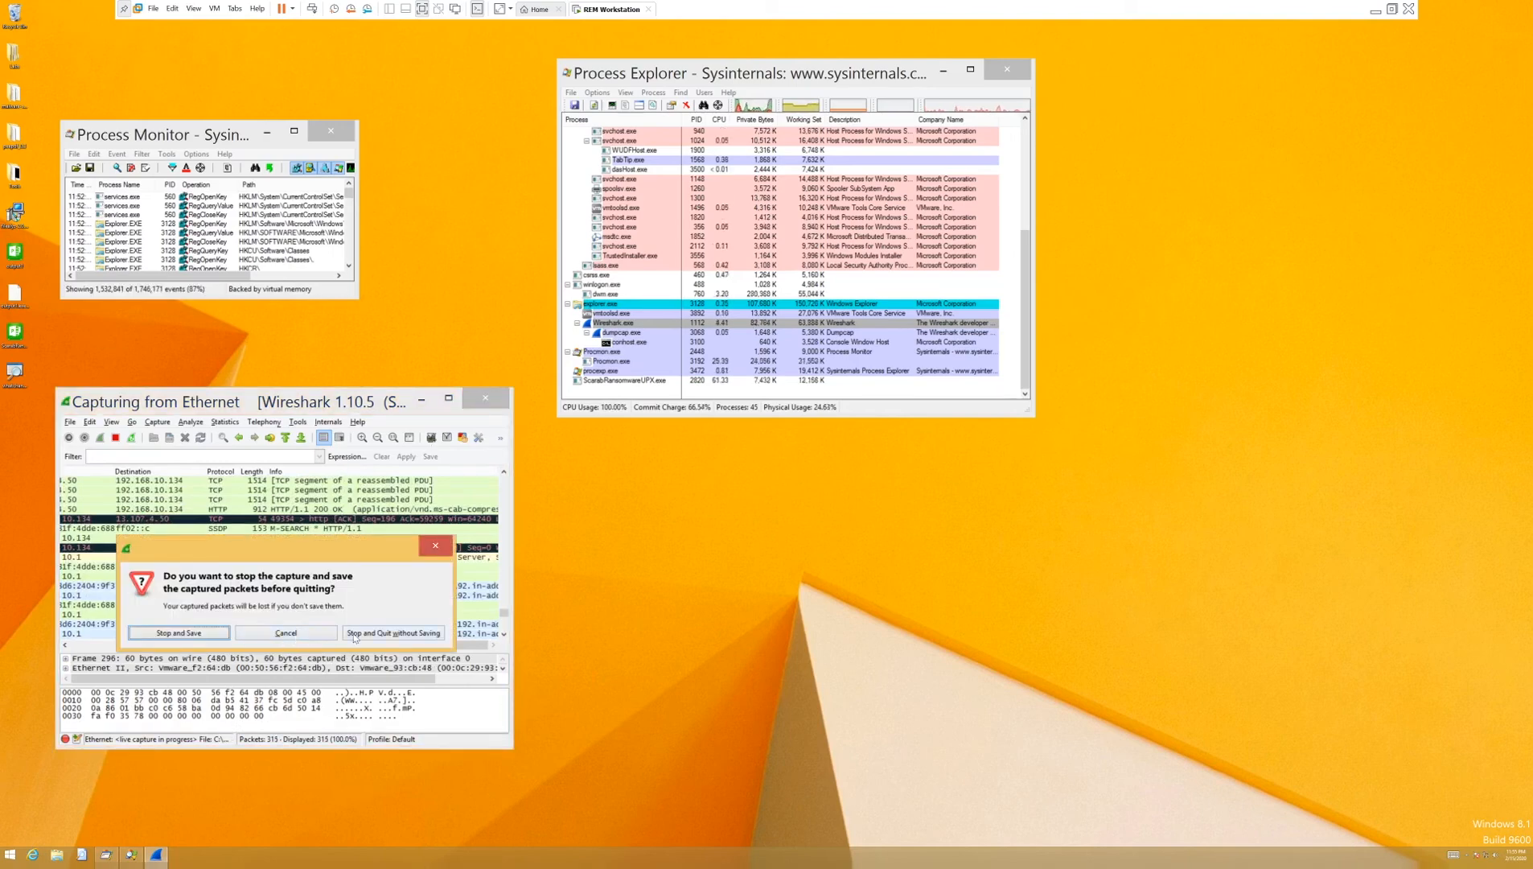
click(393, 632)
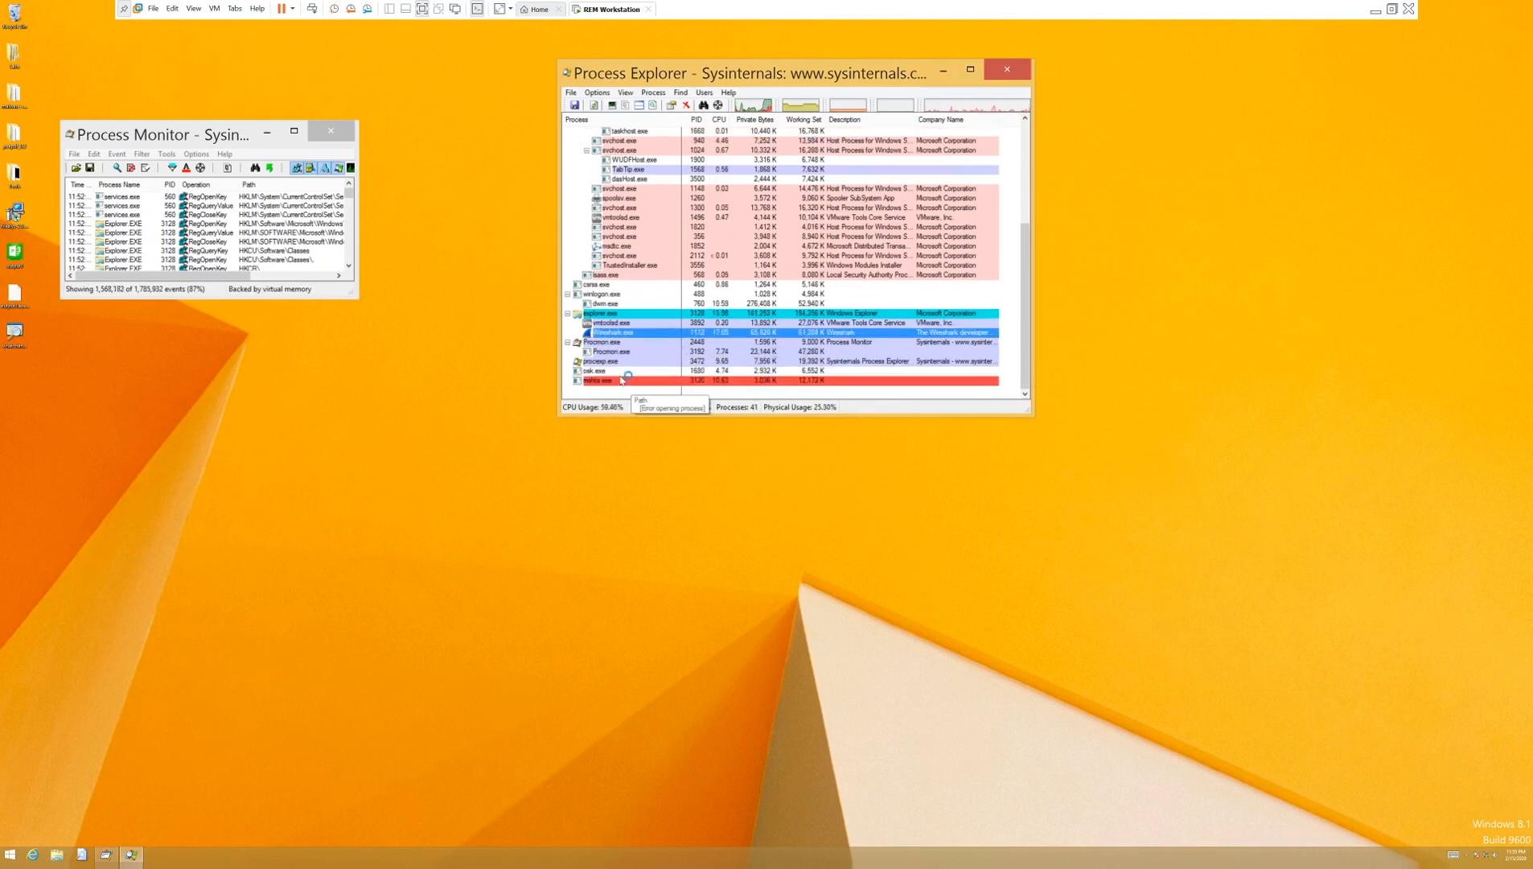
click(607, 383)
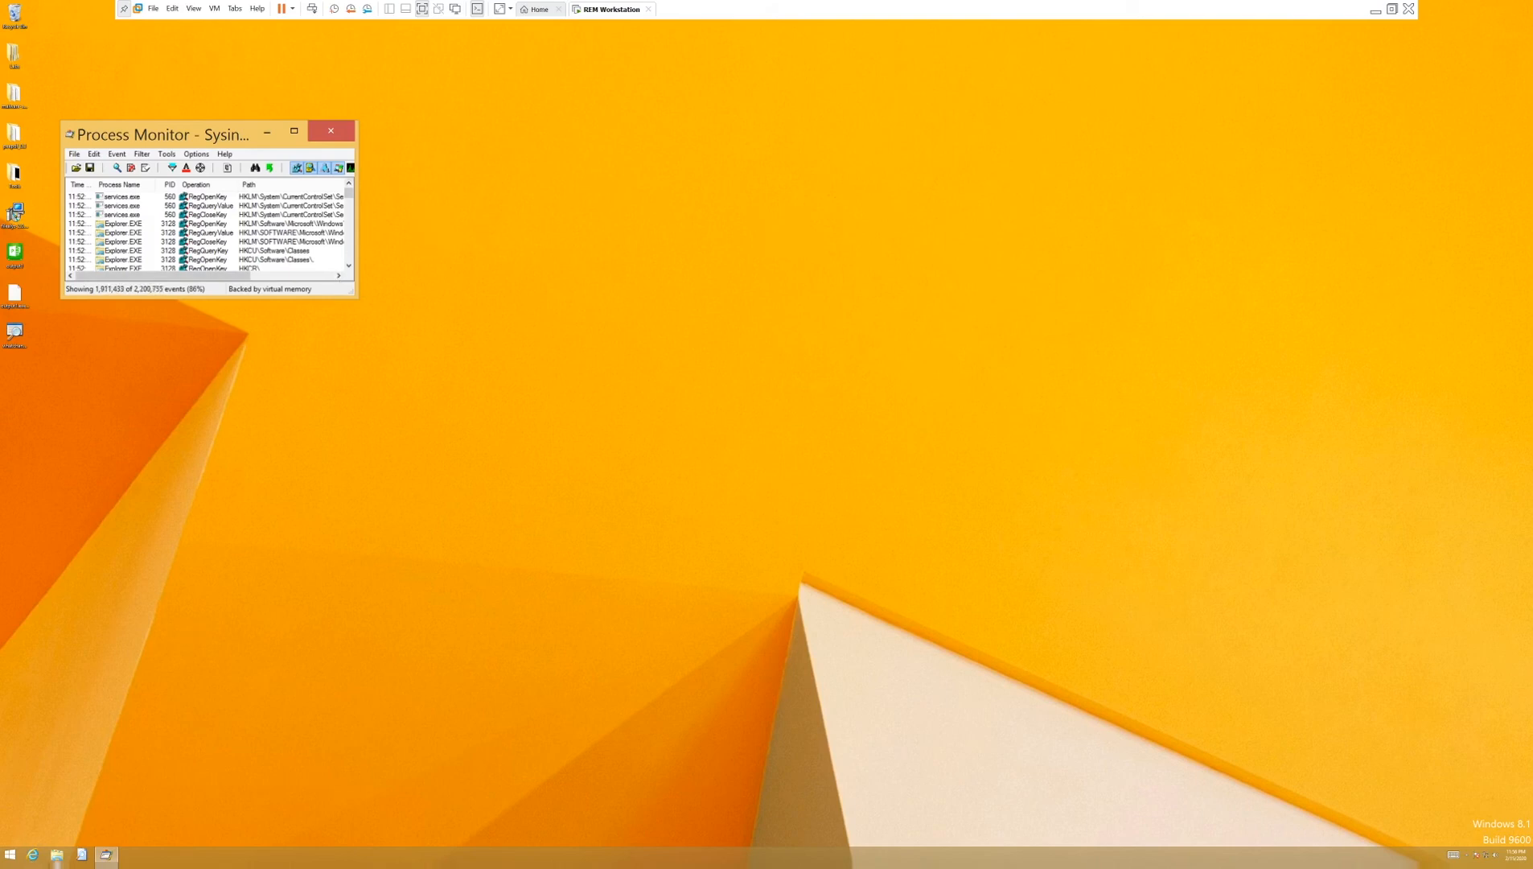
Step: Open the Tools folder from the desktop
click(51, 858)
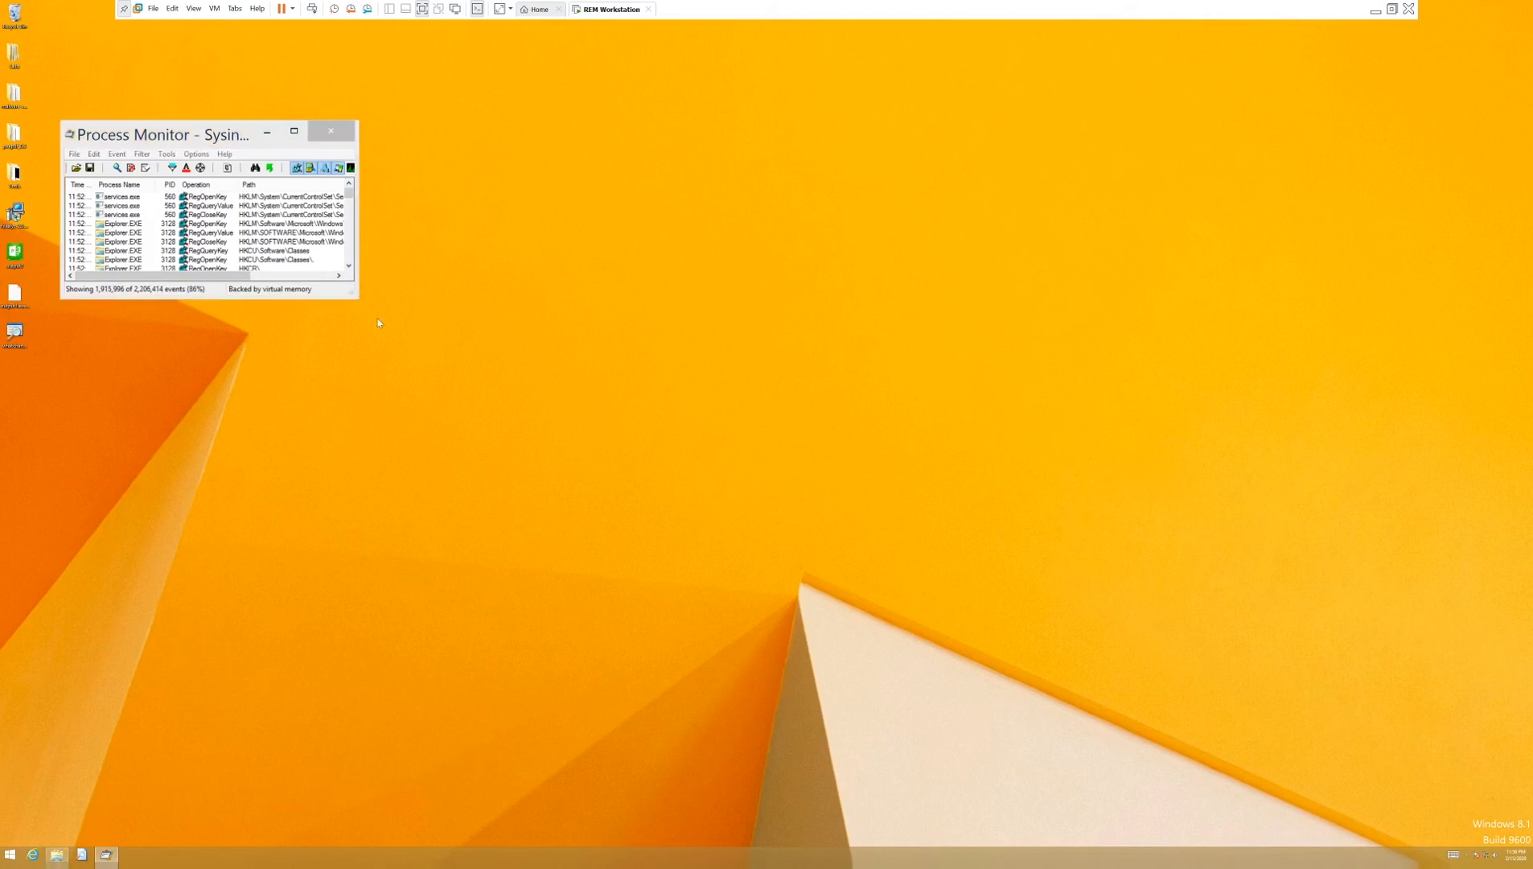
click(21, 185)
drag(352, 292, 414, 366)
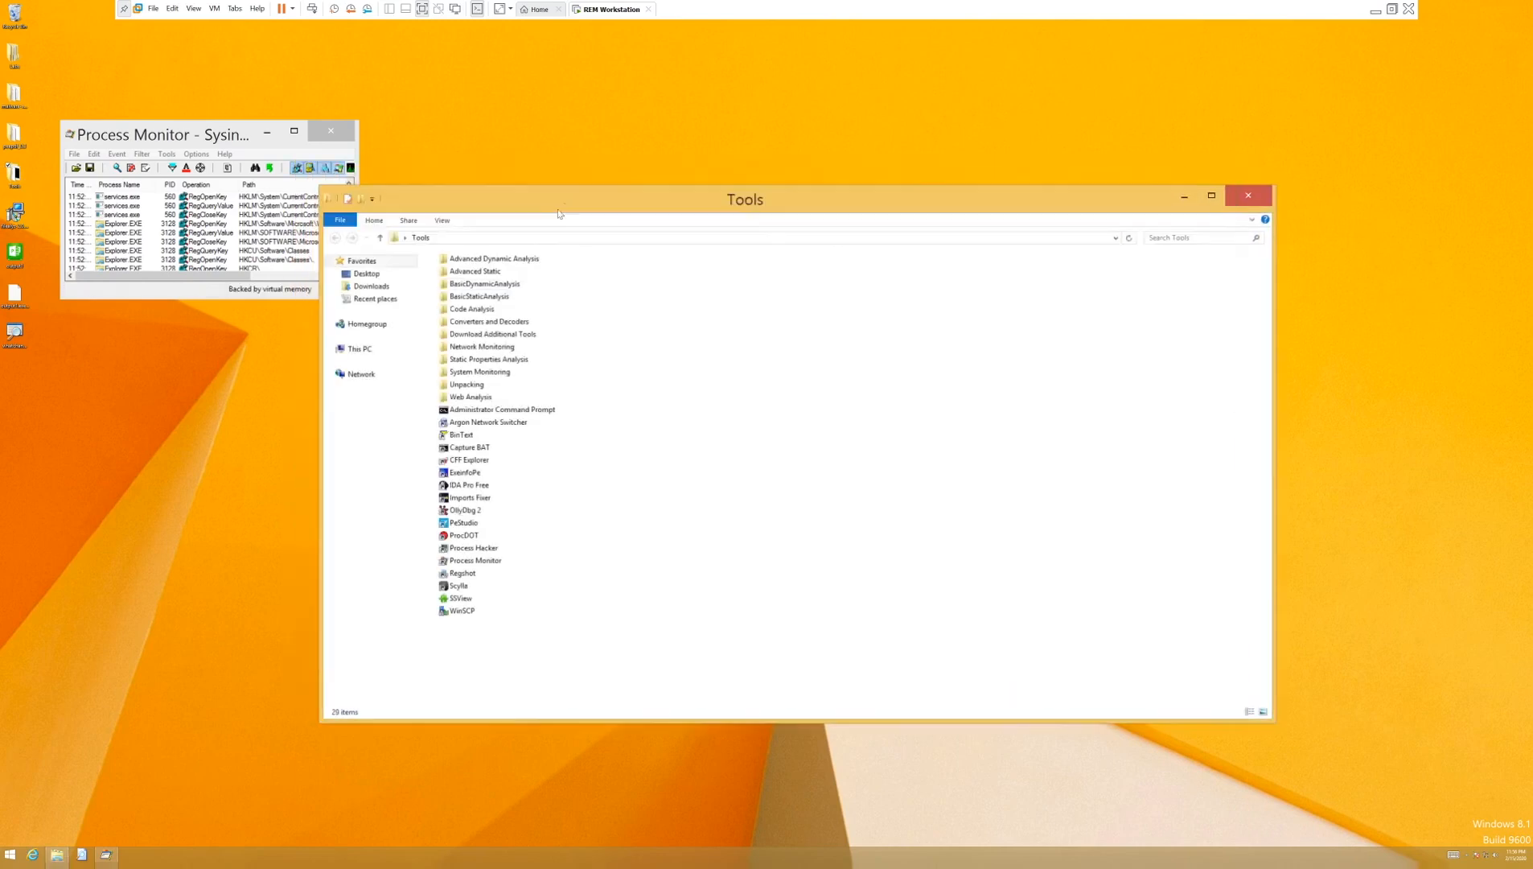
double_click(479, 297)
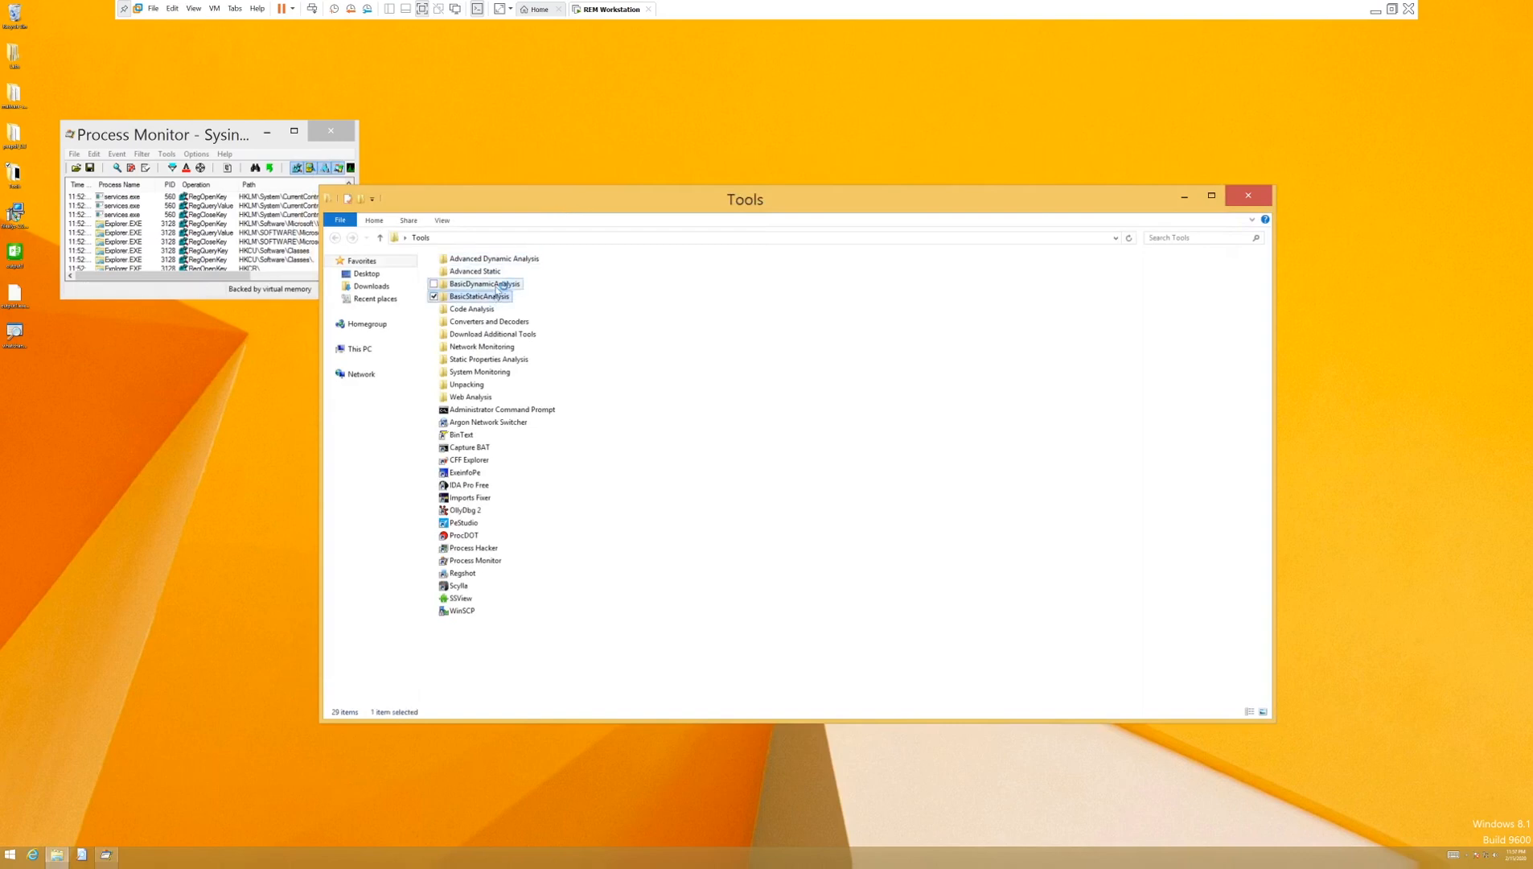
click(496, 288)
double_click(496, 288)
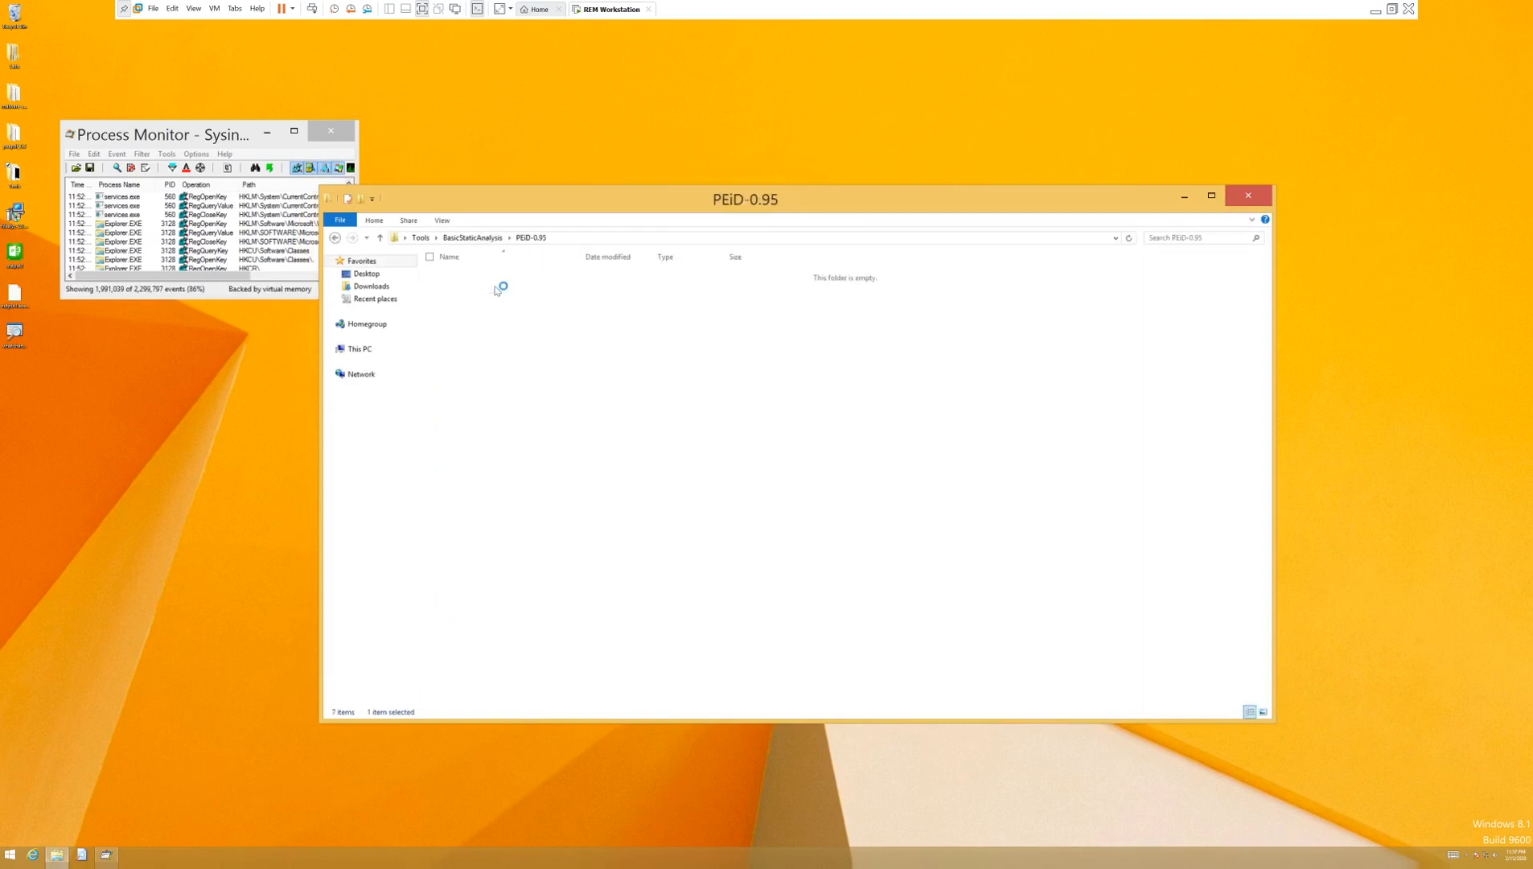
key(BackSpace)
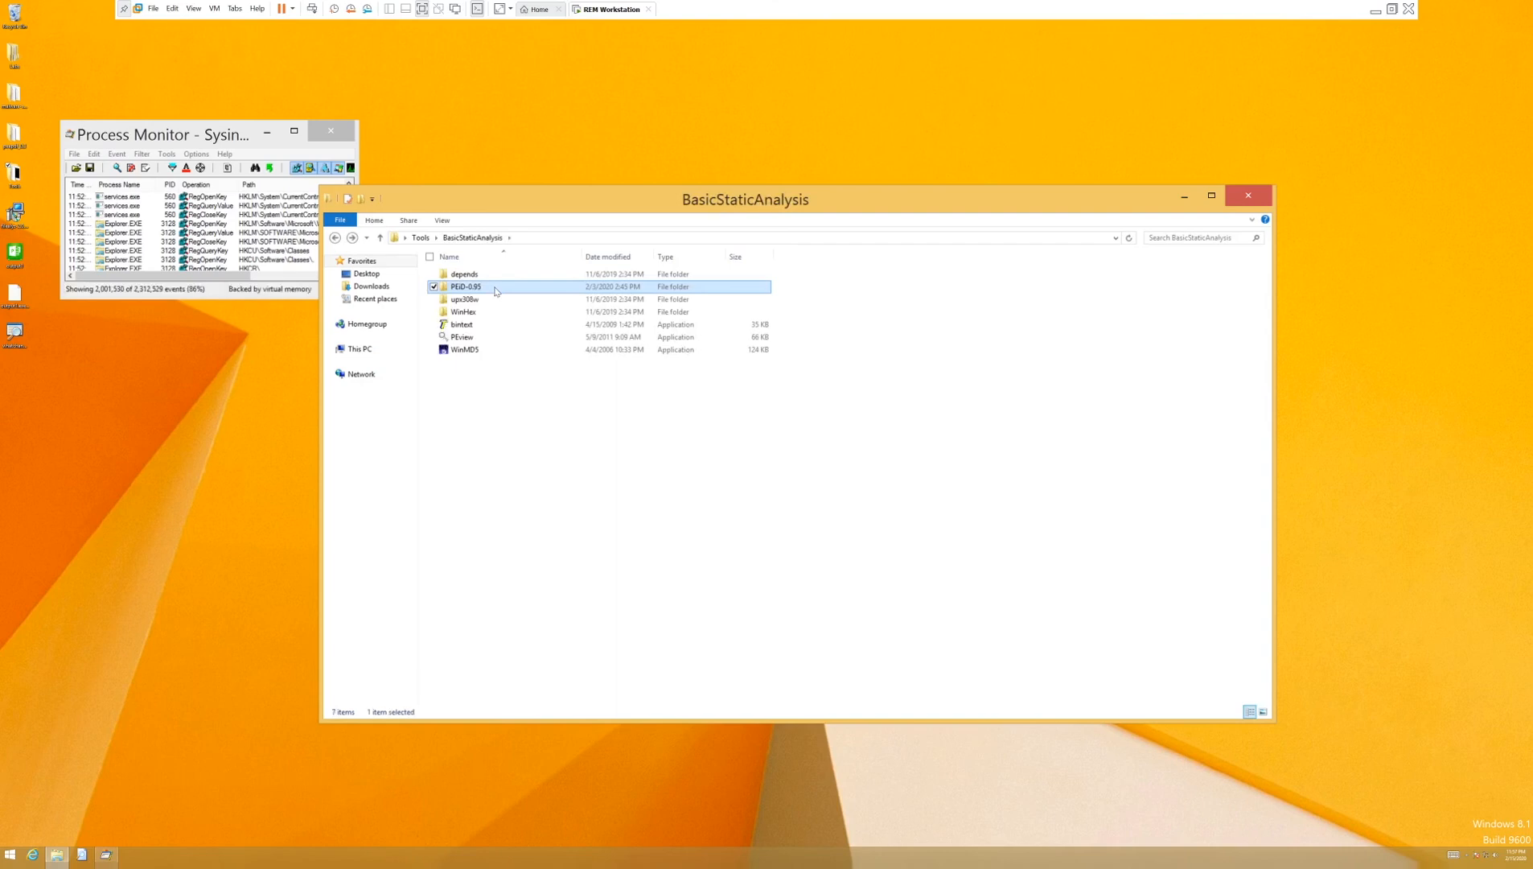
key(BackSpace)
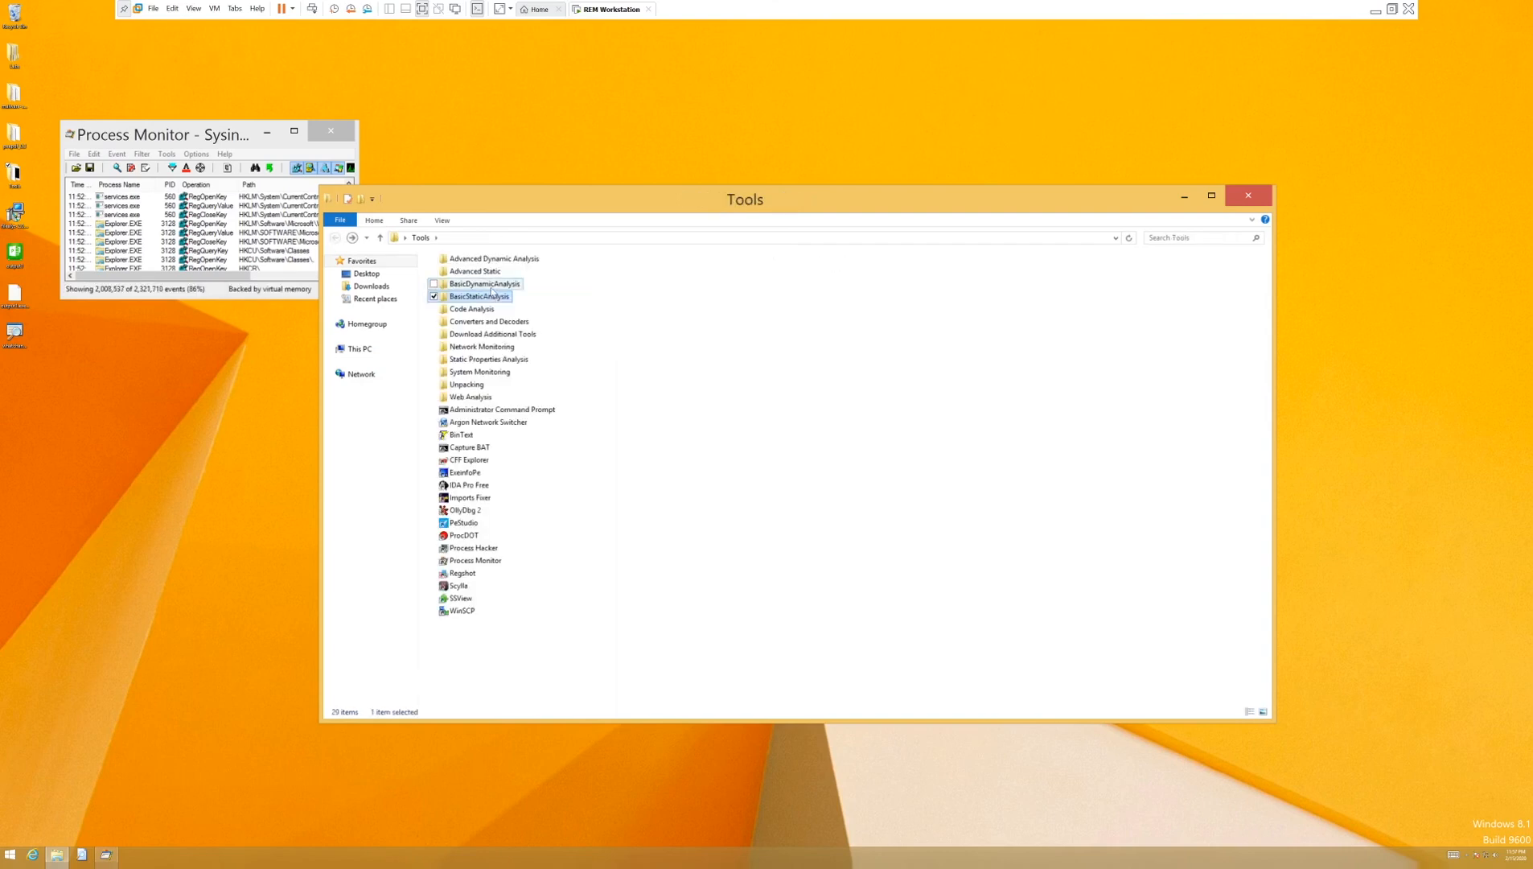
Step: Launch the procexp application from the ProcessExplorer folder inside BasicDynamicAnalysis and minimise the Process Explorer window
double_click(496, 292)
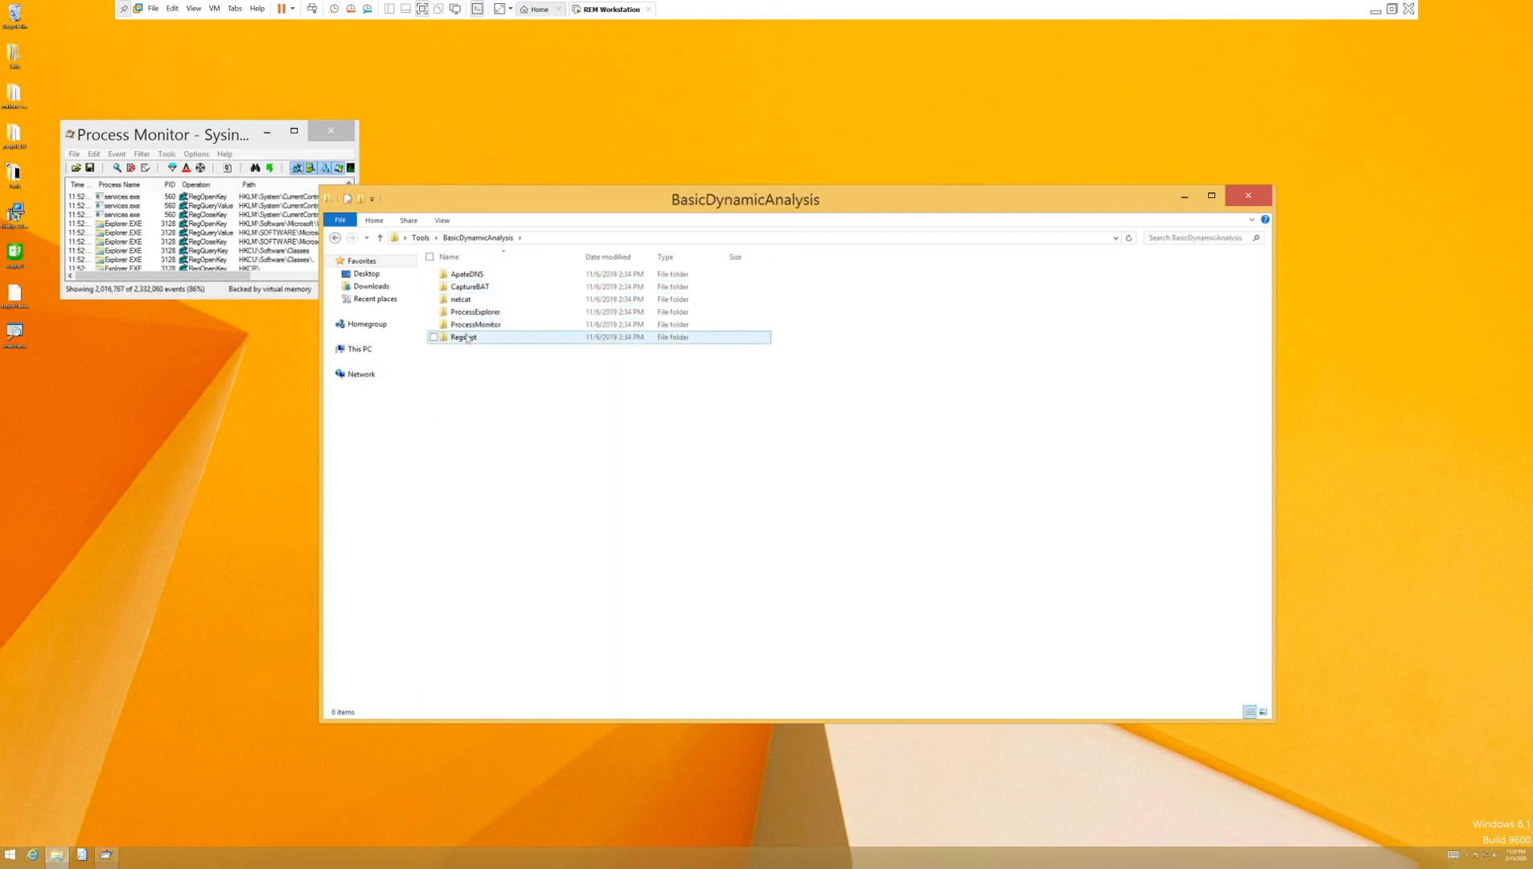
double_click(481, 312)
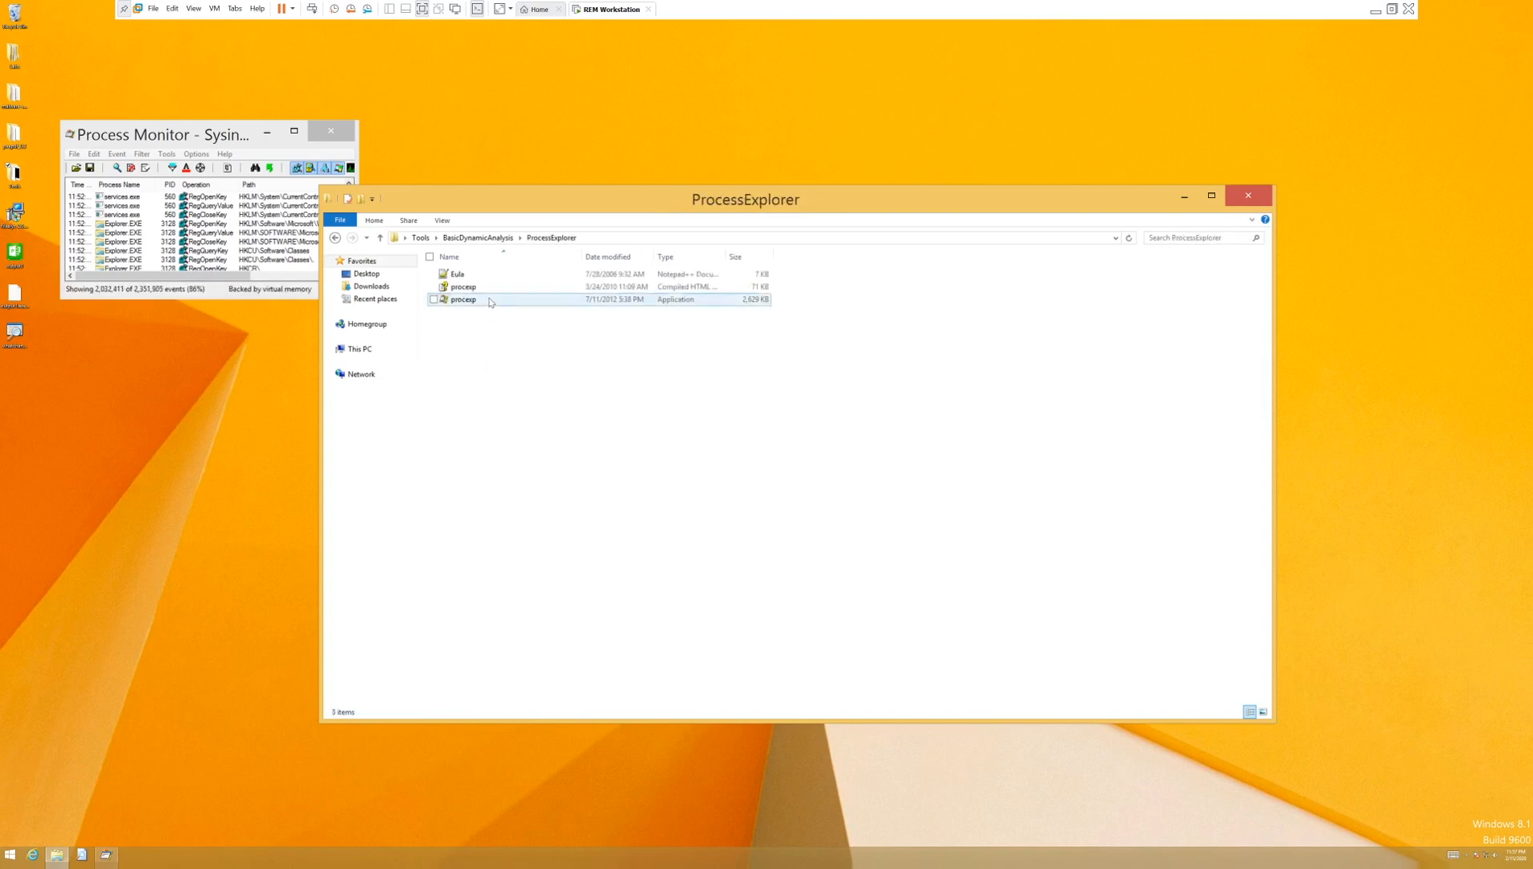
click(489, 300)
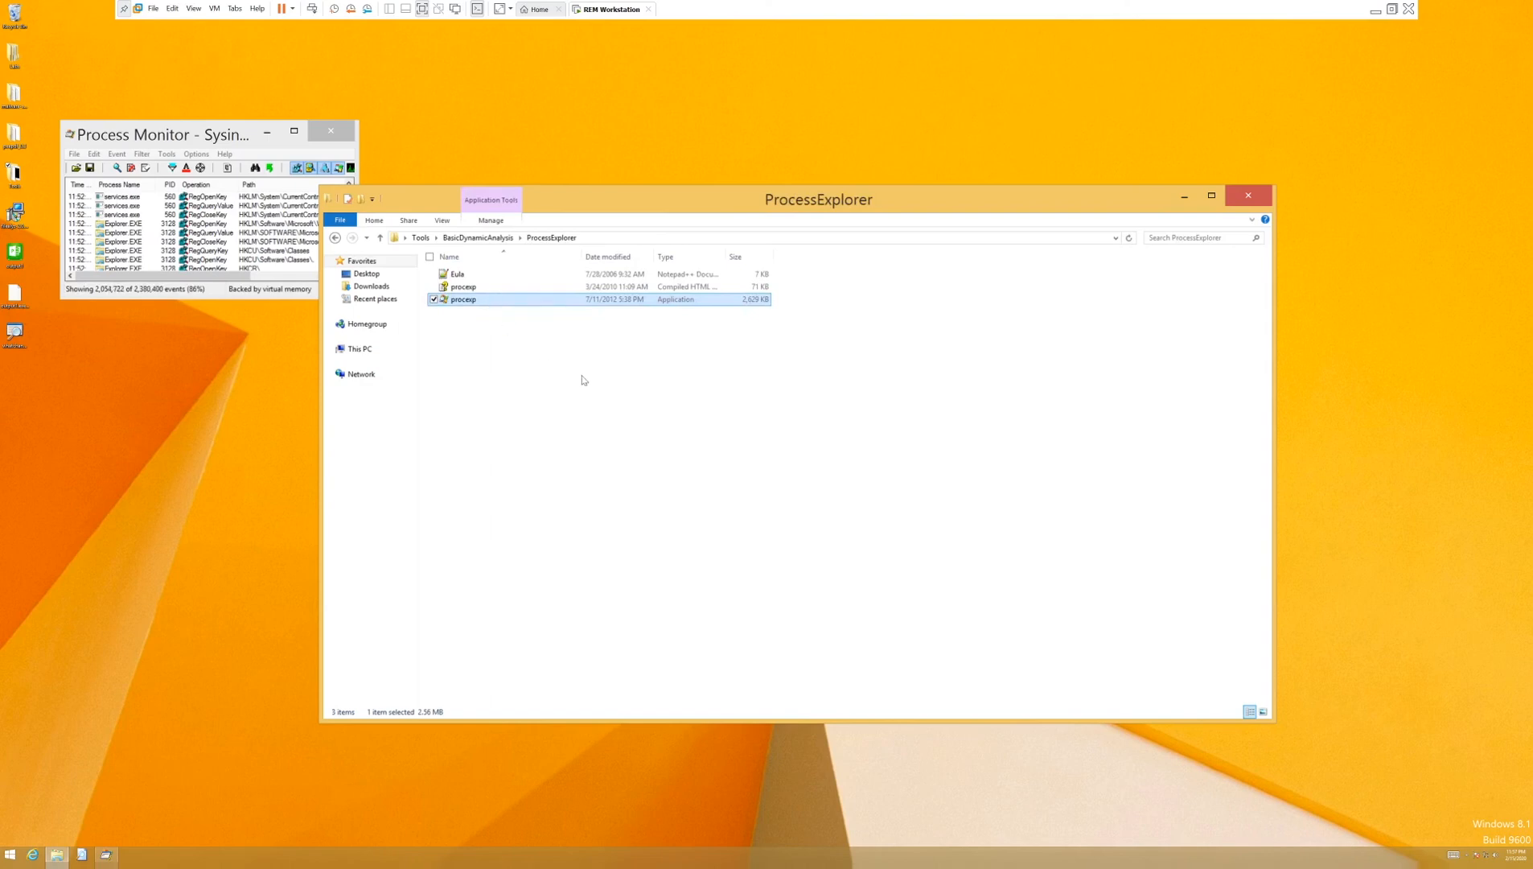
drag(533, 193, 650, 212)
click(632, 332)
click(633, 322)
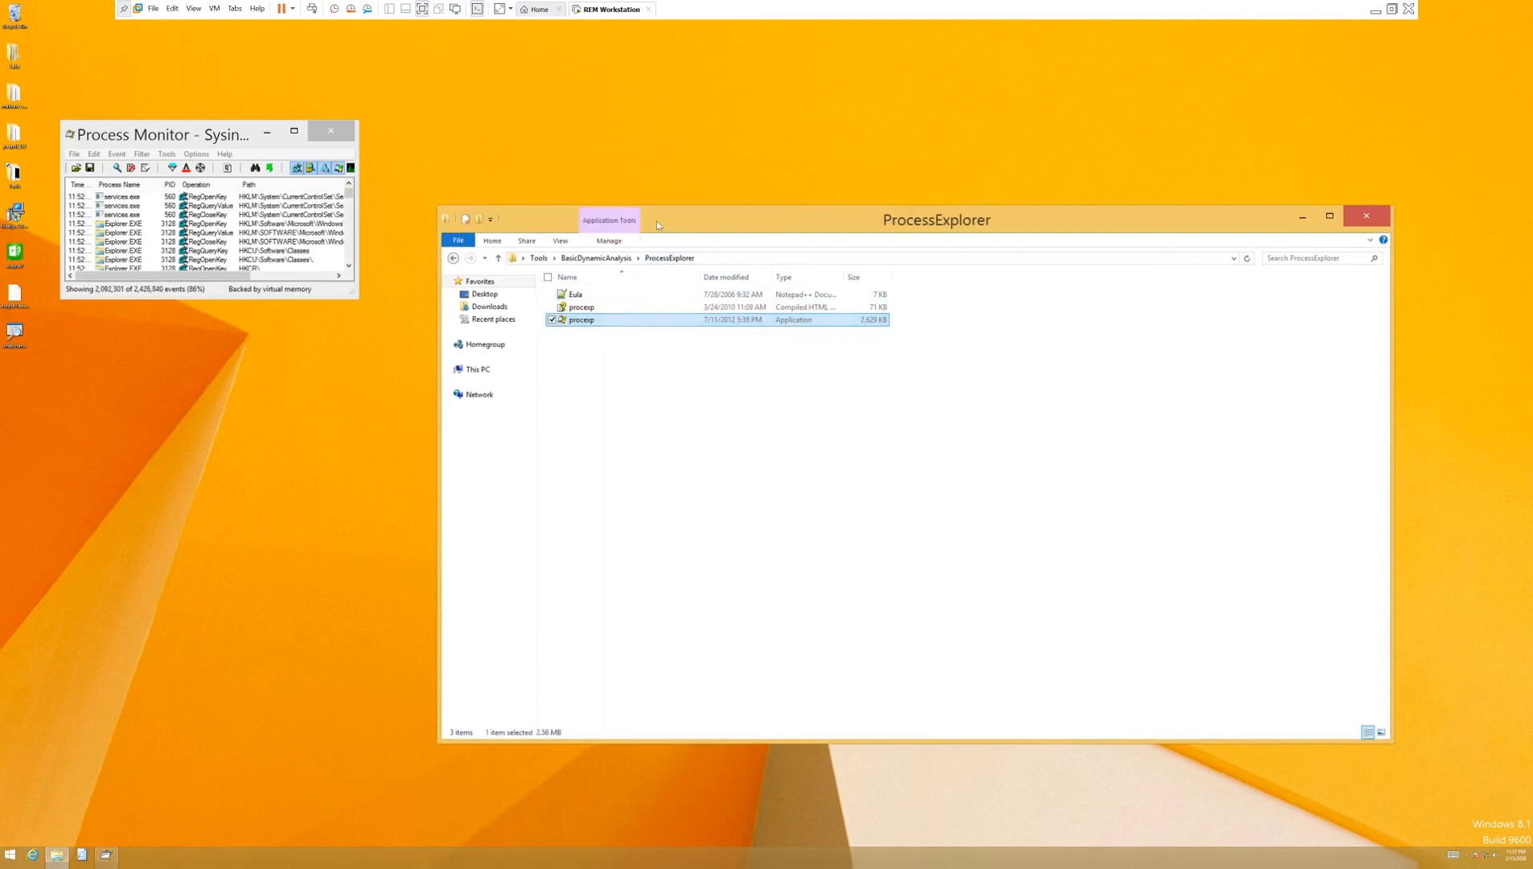
mouse_move(657, 220)
mouse_down()
mouse_move(635, 357)
mouse_move(645, 483)
mouse_move(669, 430)
mouse_move(672, 203)
mouse_up()
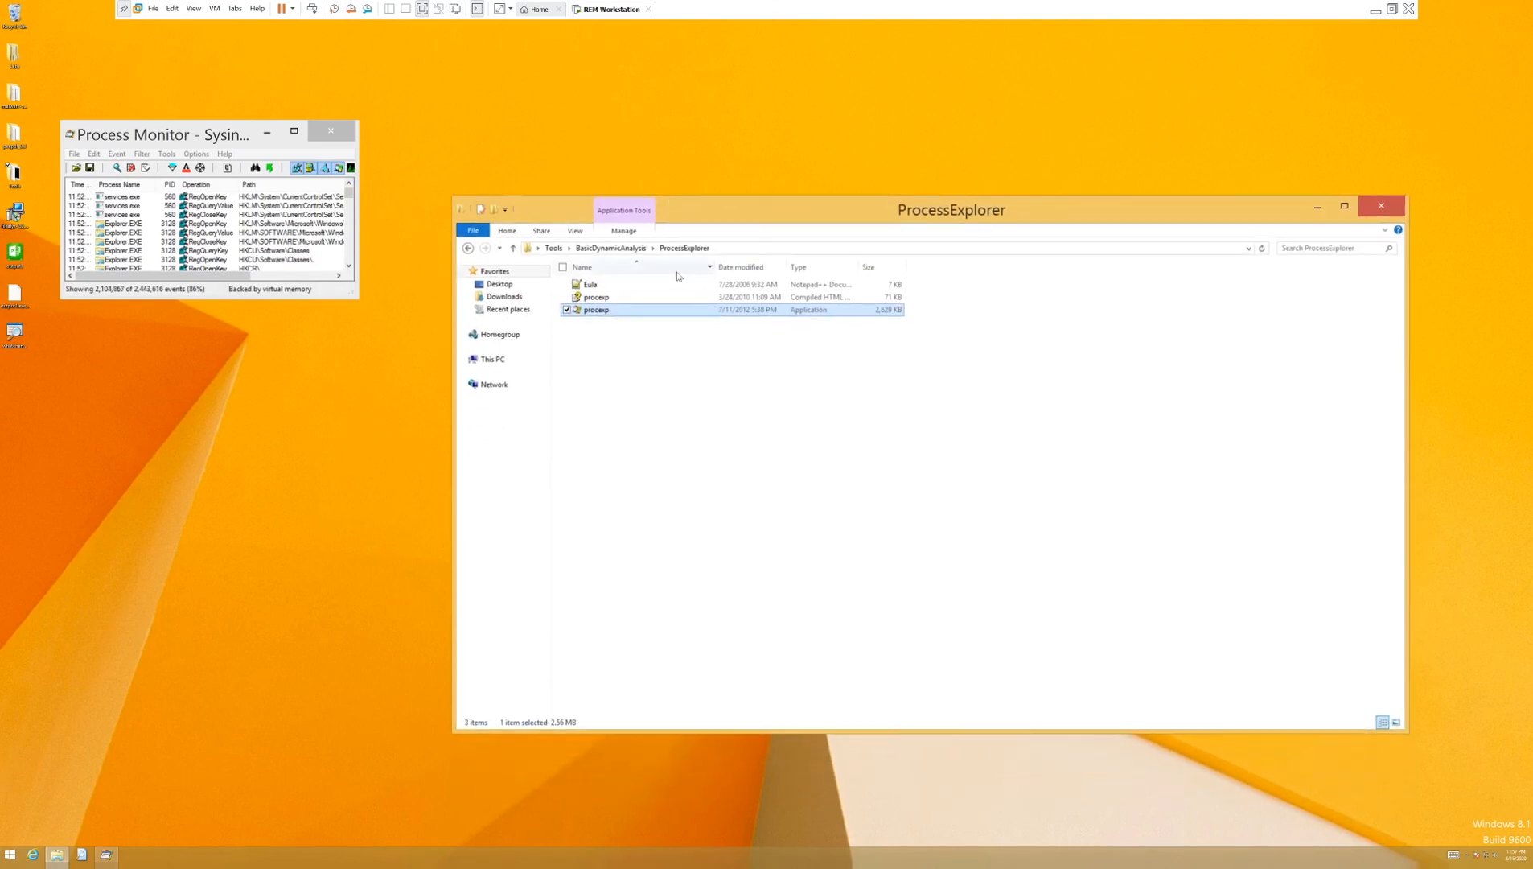
double_click(662, 312)
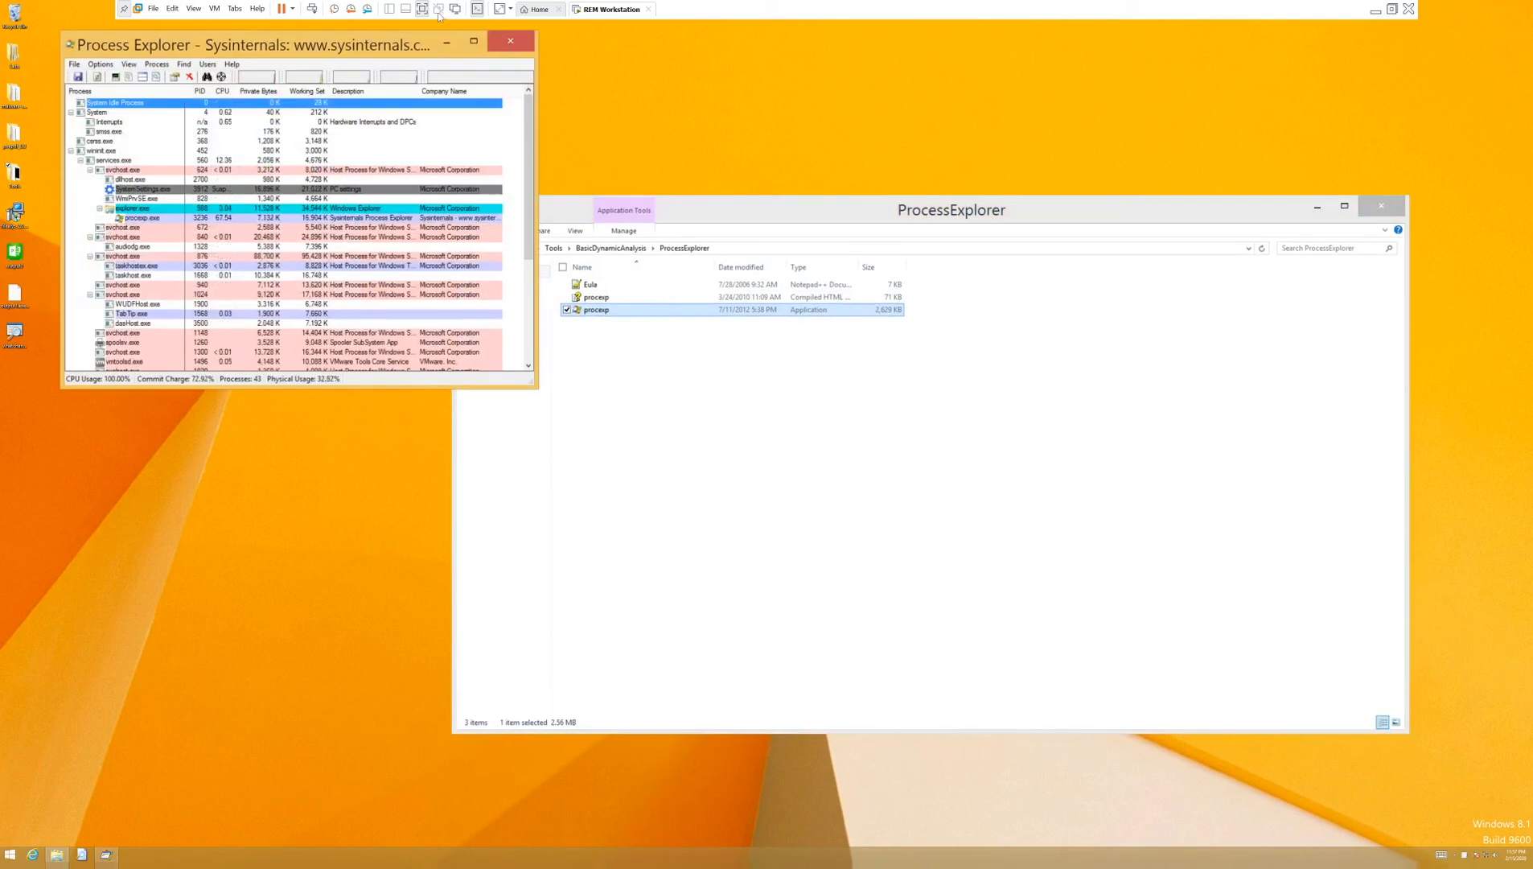
click(446, 42)
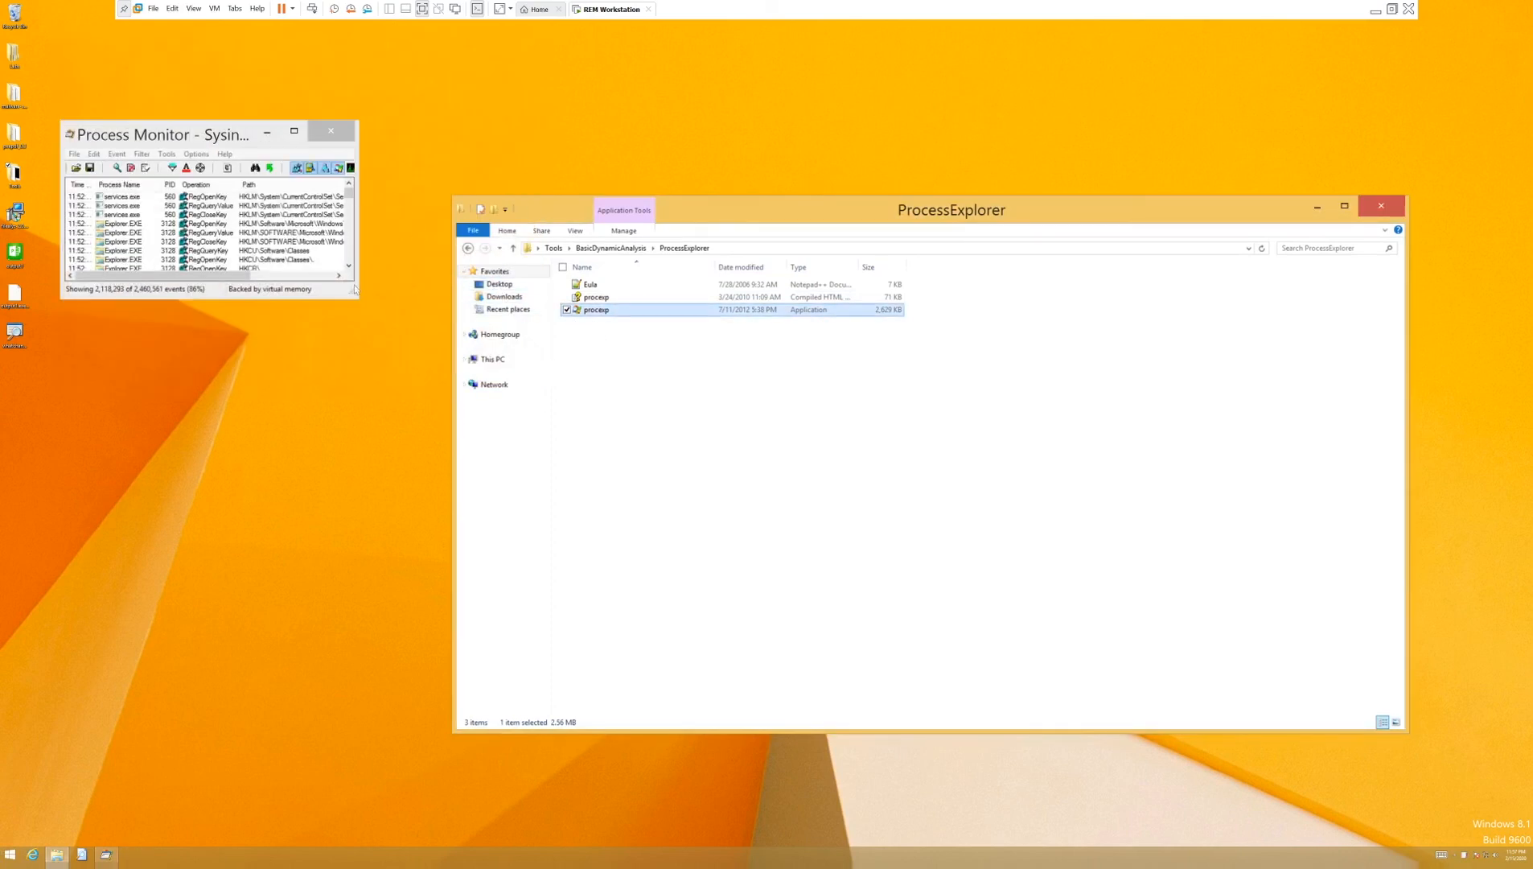
Step: Enlarge the Process Monitor window and locate the events logged for the Scarab ransomware process
drag(356, 294, 588, 517)
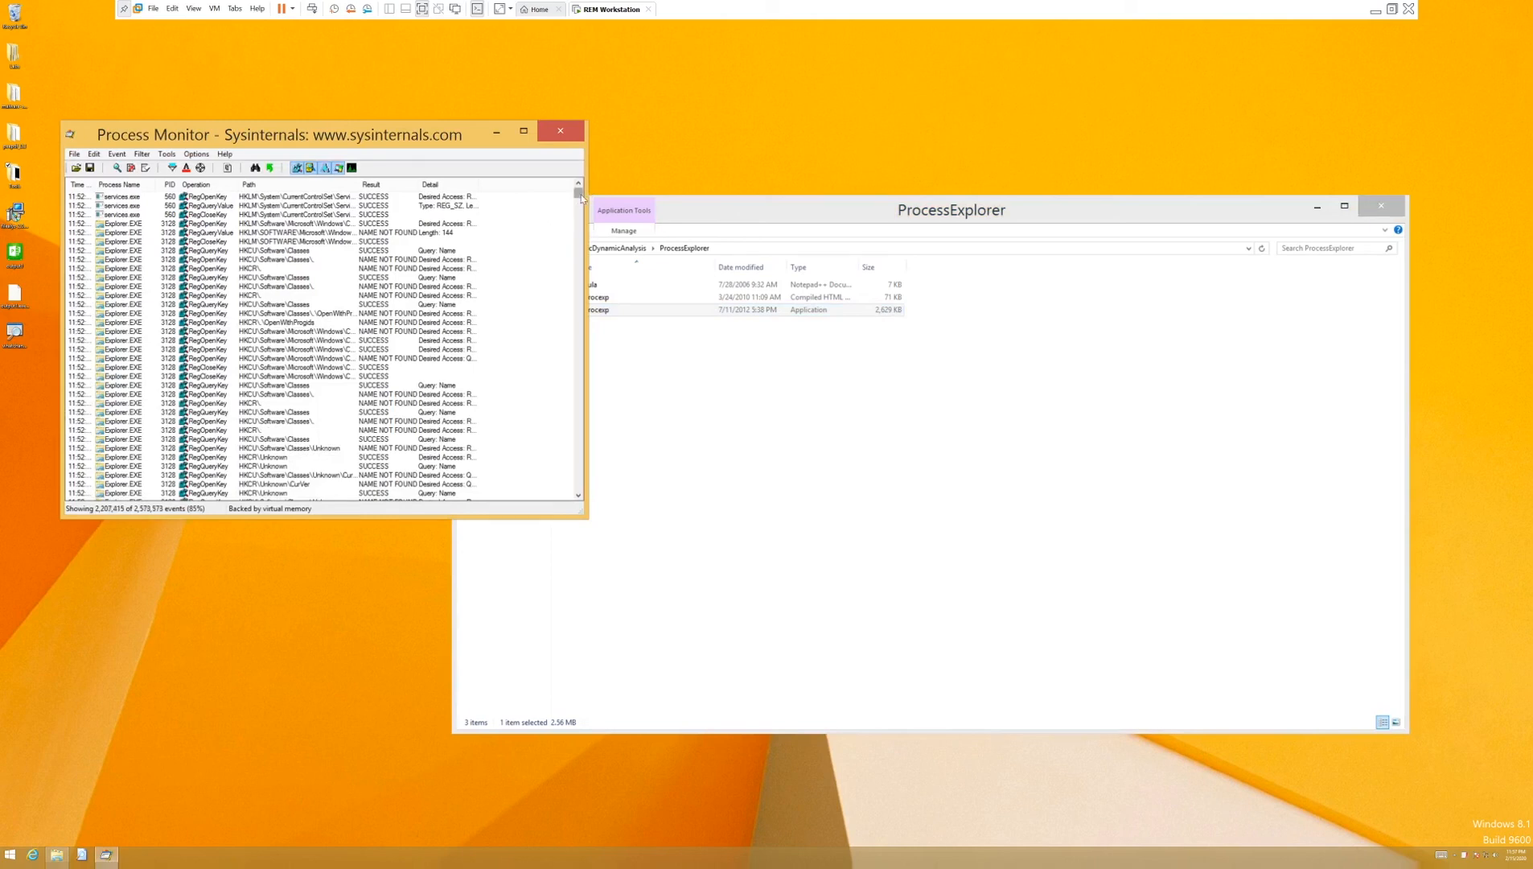
drag(581, 198, 568, 399)
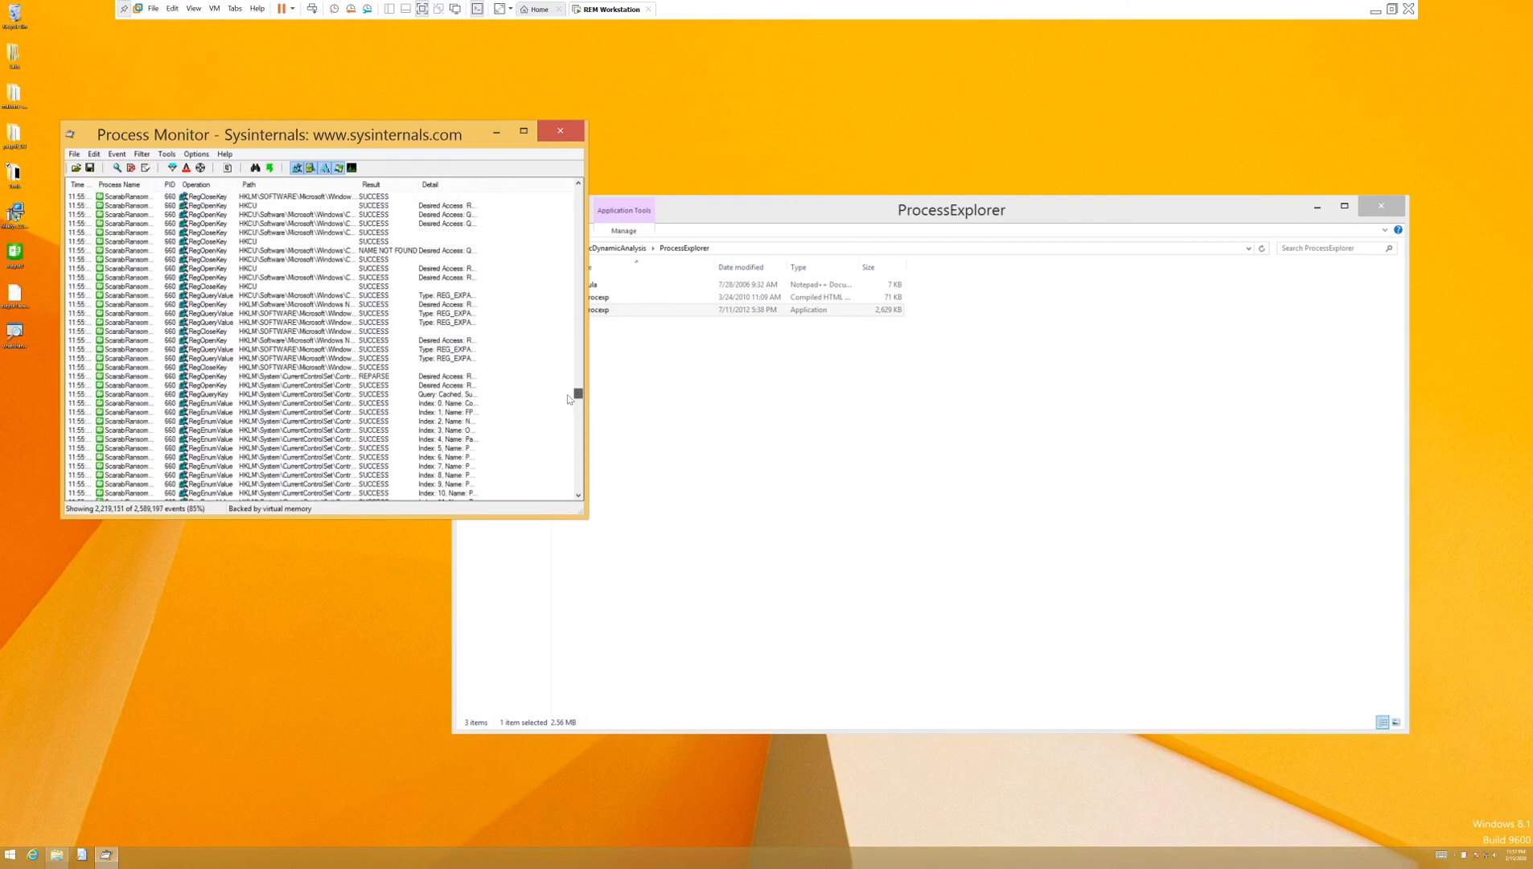
scroll(238, 239, up, 3)
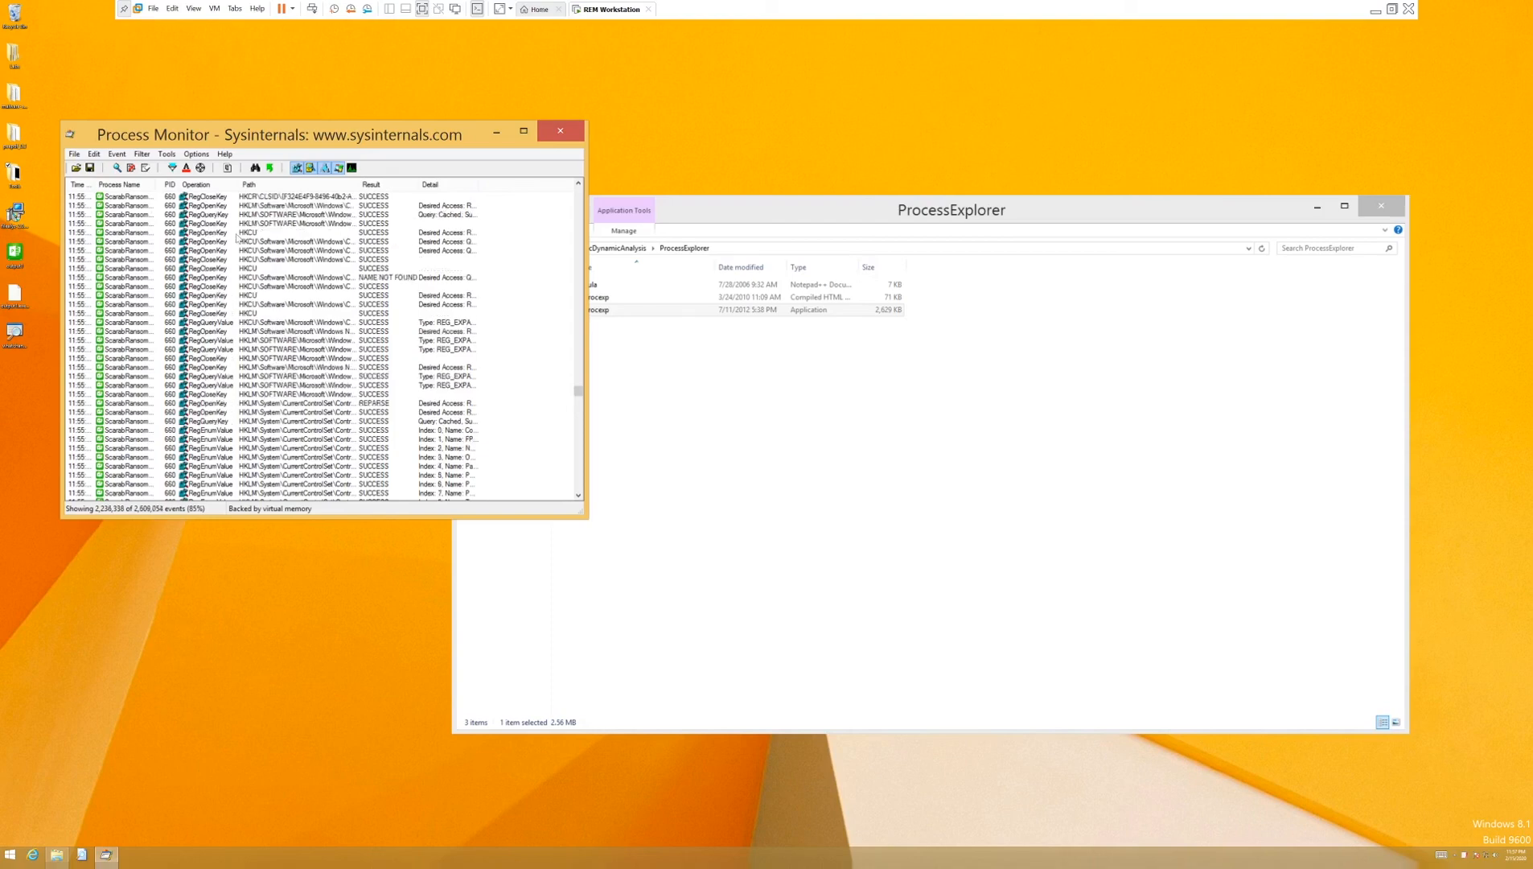
scroll(238, 240, up, 13)
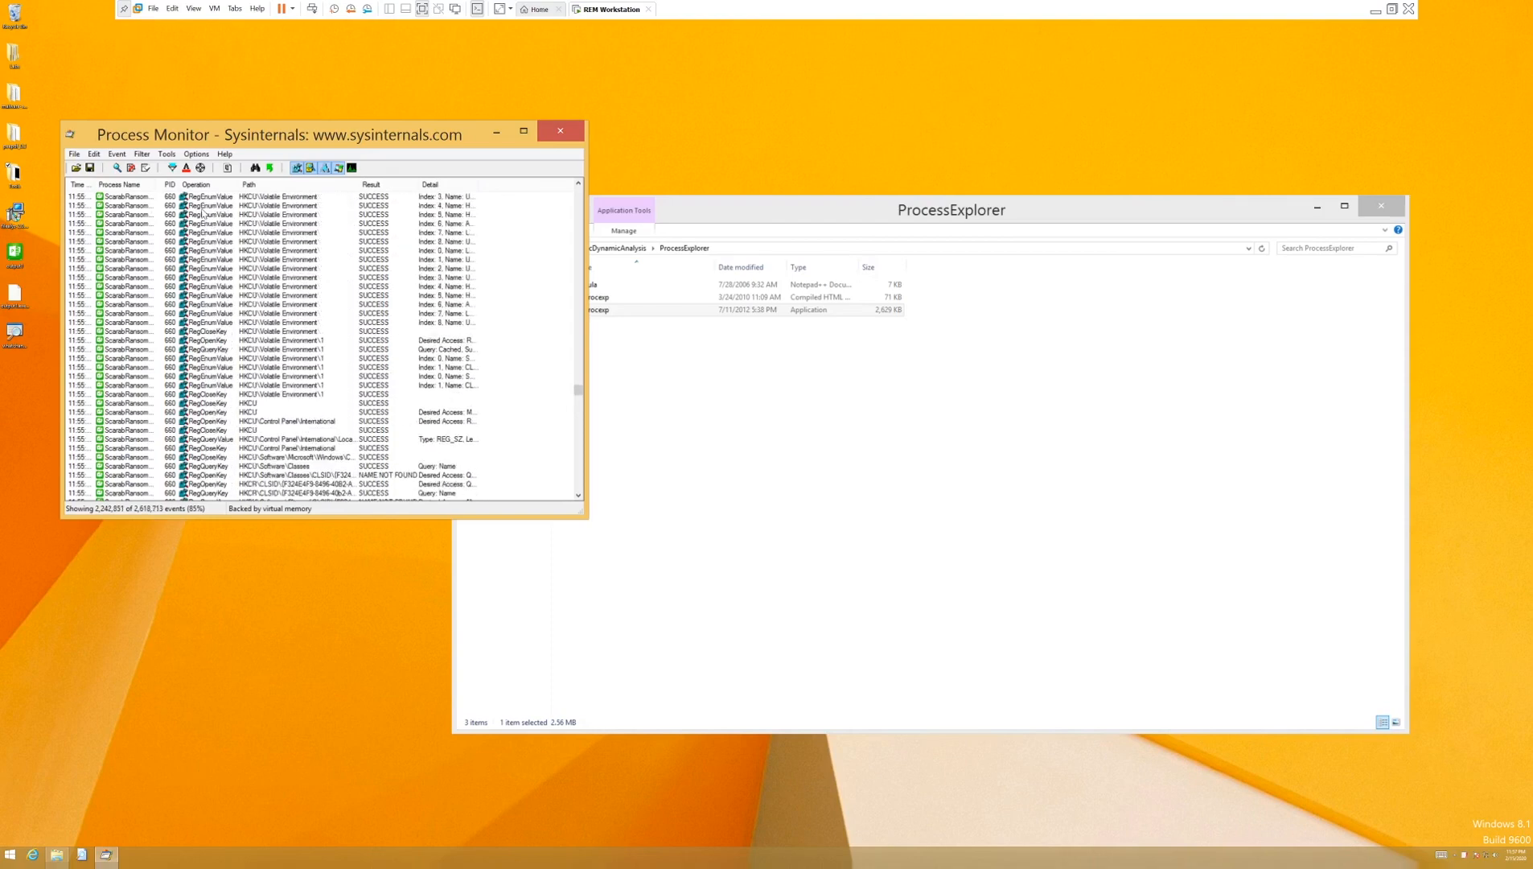
scroll(210, 213, up, 6)
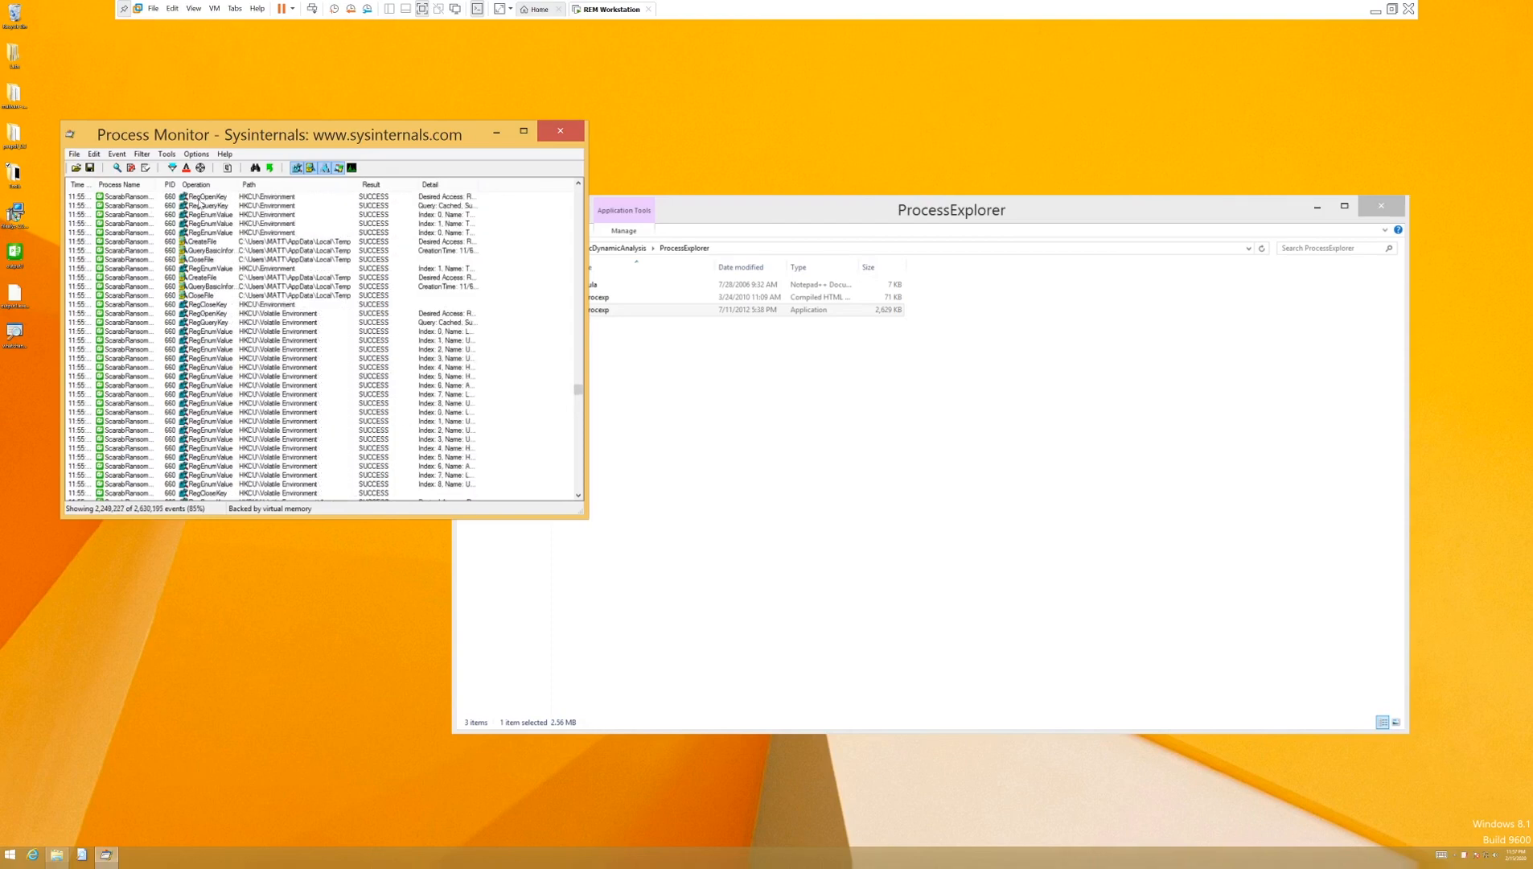
Step: Examine the ransomware's file operations on the user's AppData\Local\Temp folder and its registry reads under HKCU\Environment and HKCU\Volatile Environment
scroll(207, 211, down, 3)
click(216, 242)
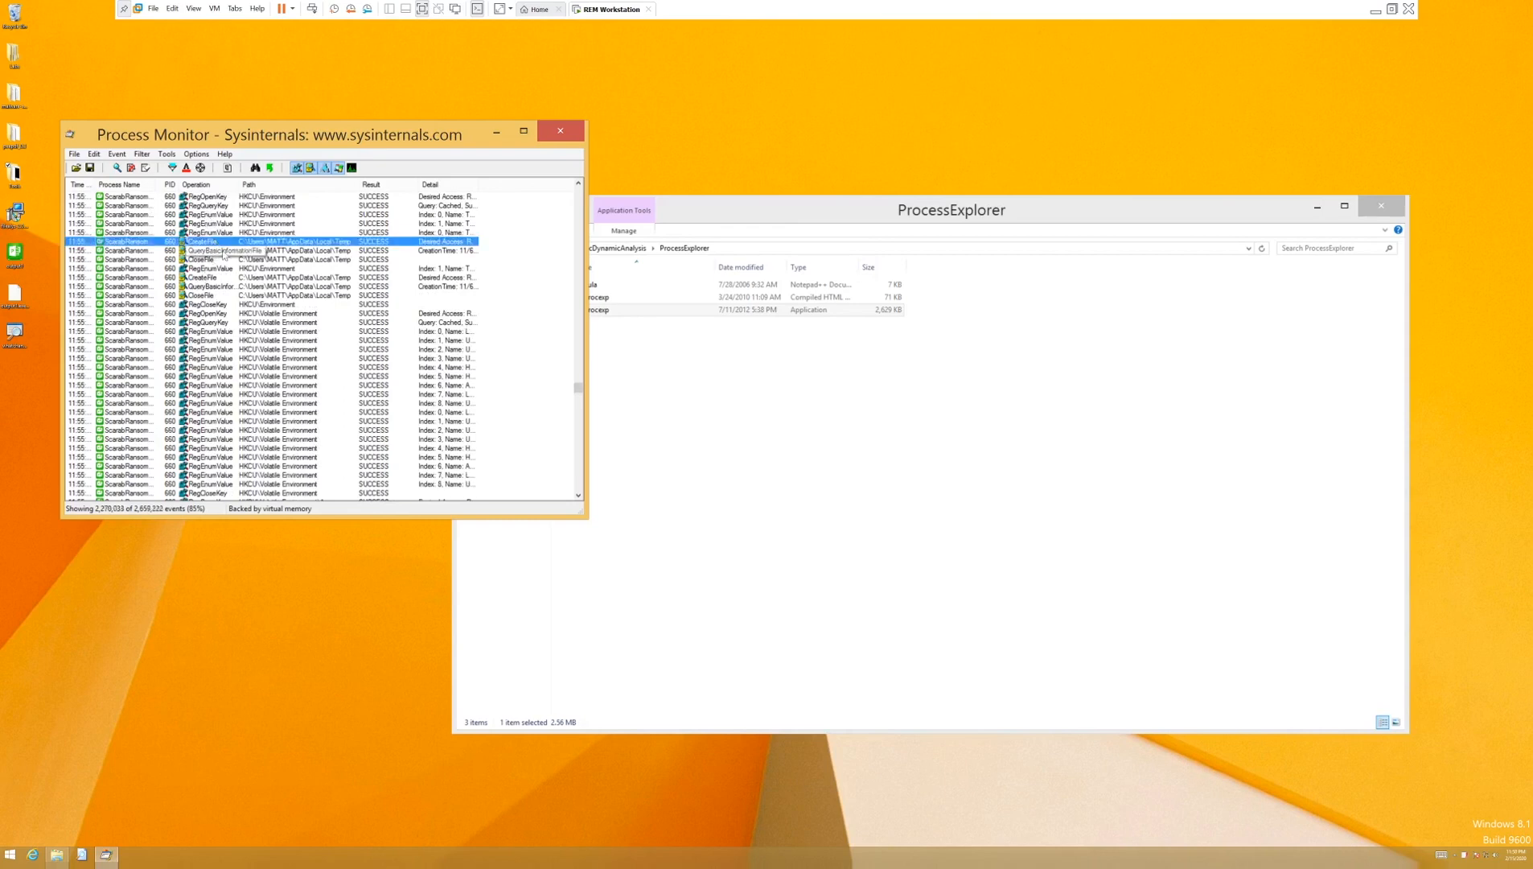
click(231, 252)
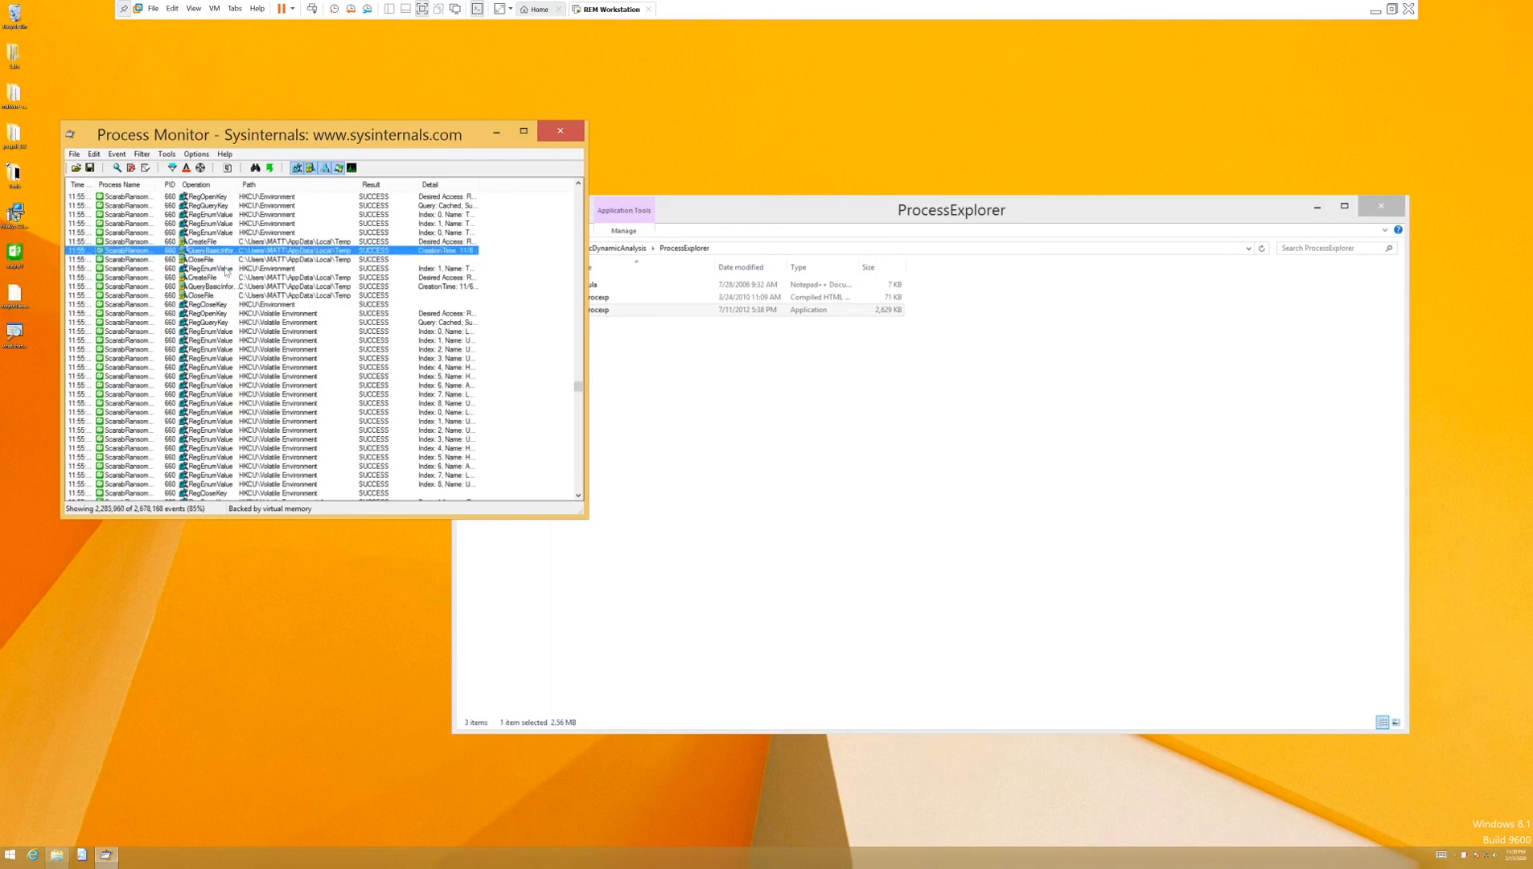
click(208, 306)
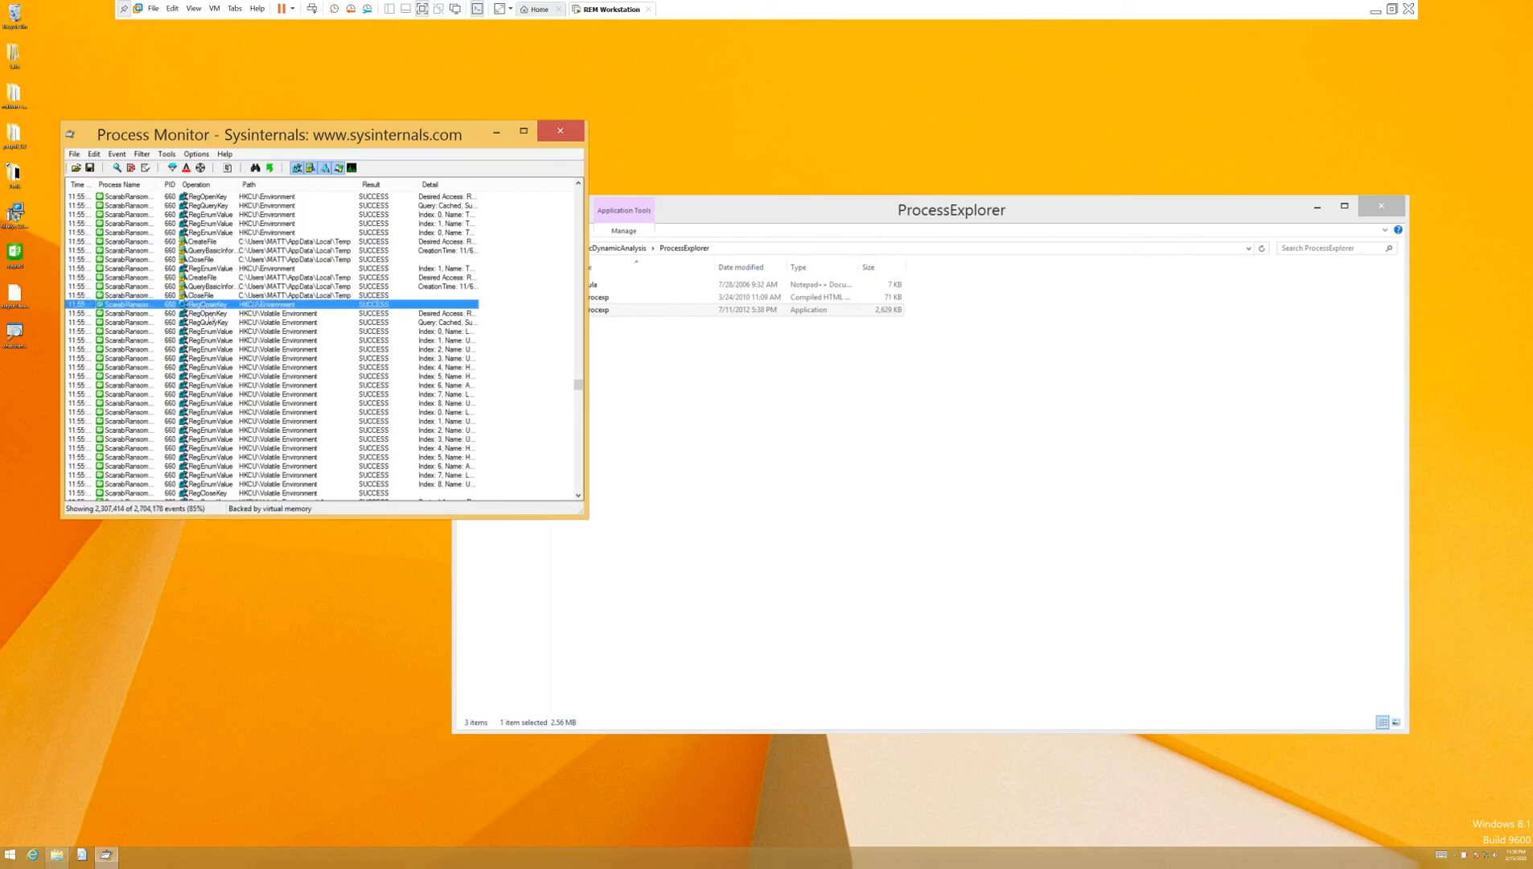
click(209, 314)
click(214, 331)
click(217, 357)
scroll(218, 367, down, 1)
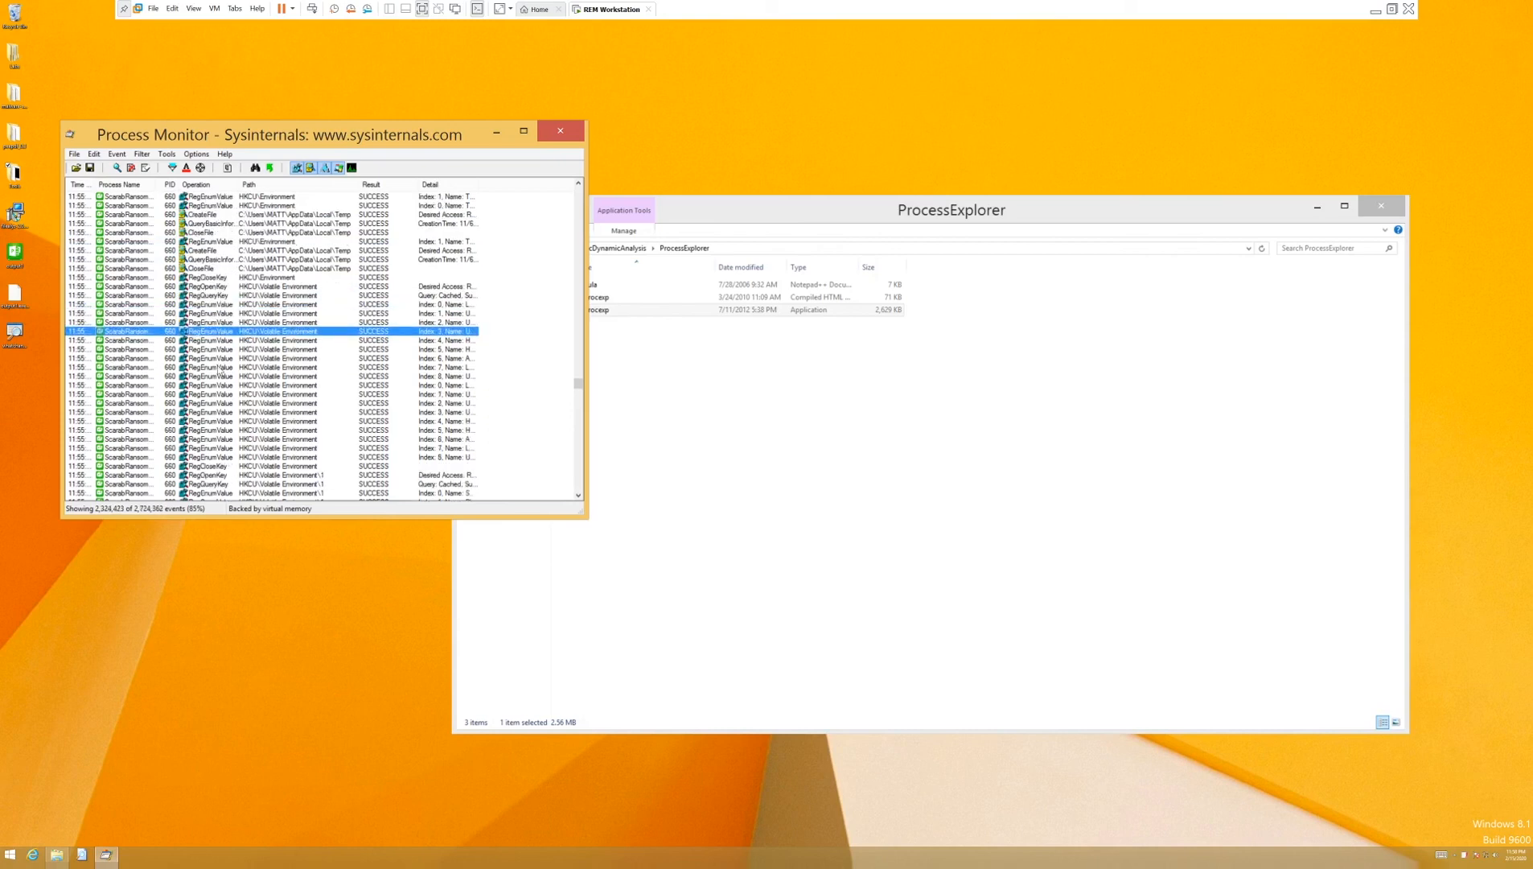
scroll(219, 370, down, 1)
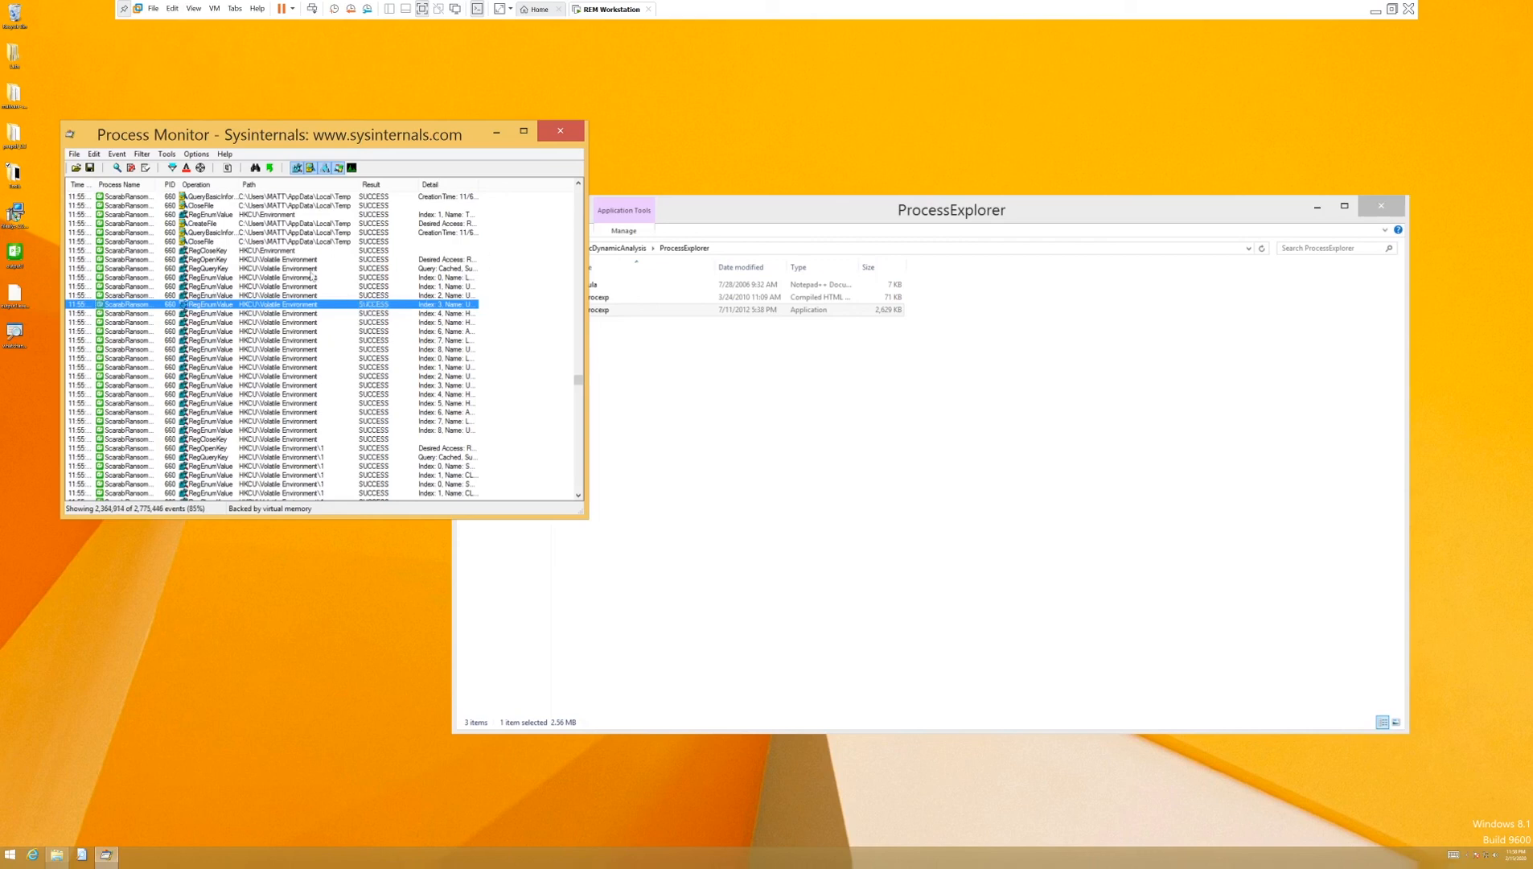
Step: Inspect the ransomware's registry queries under HKLM\SOFTWARE\Microsoft, including those with the NAME NOT FOUND result
click(266, 232)
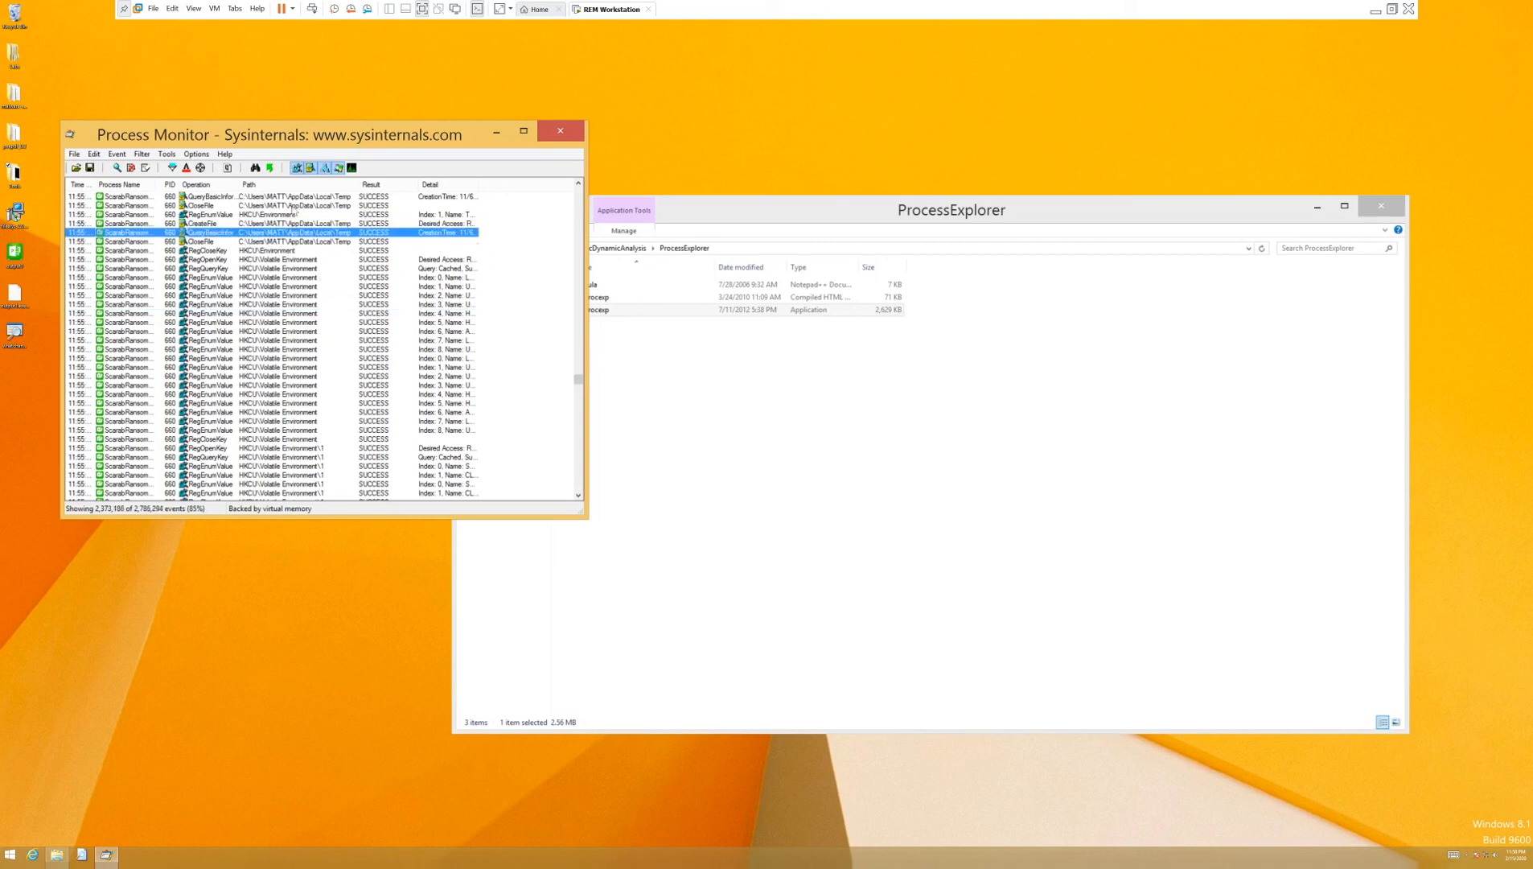
scroll(310, 252, up, 6)
click(313, 250)
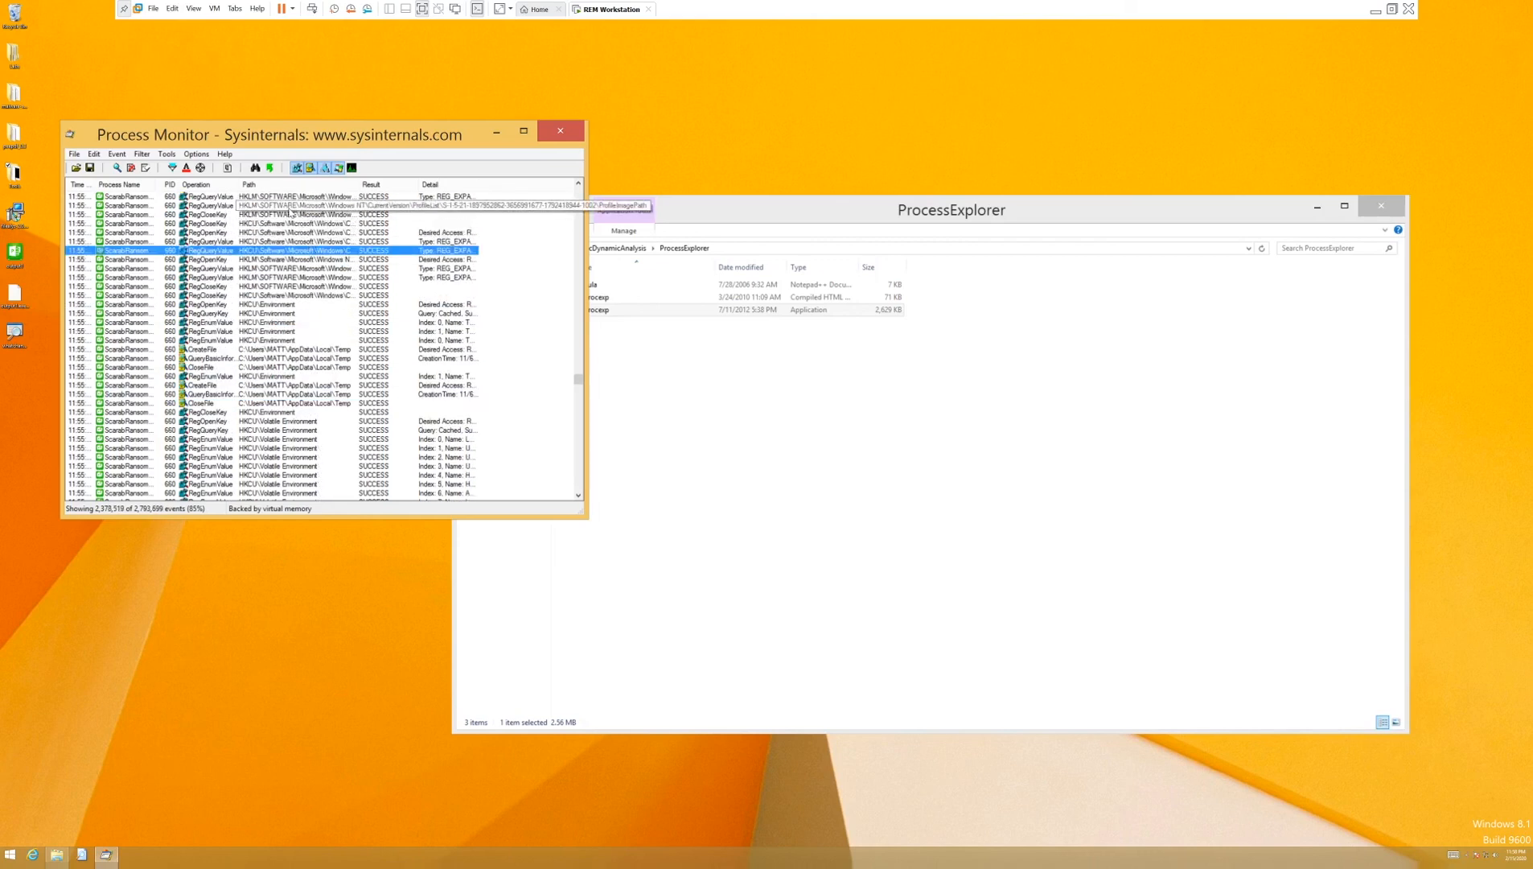
click(314, 277)
scroll(312, 235, up, 6)
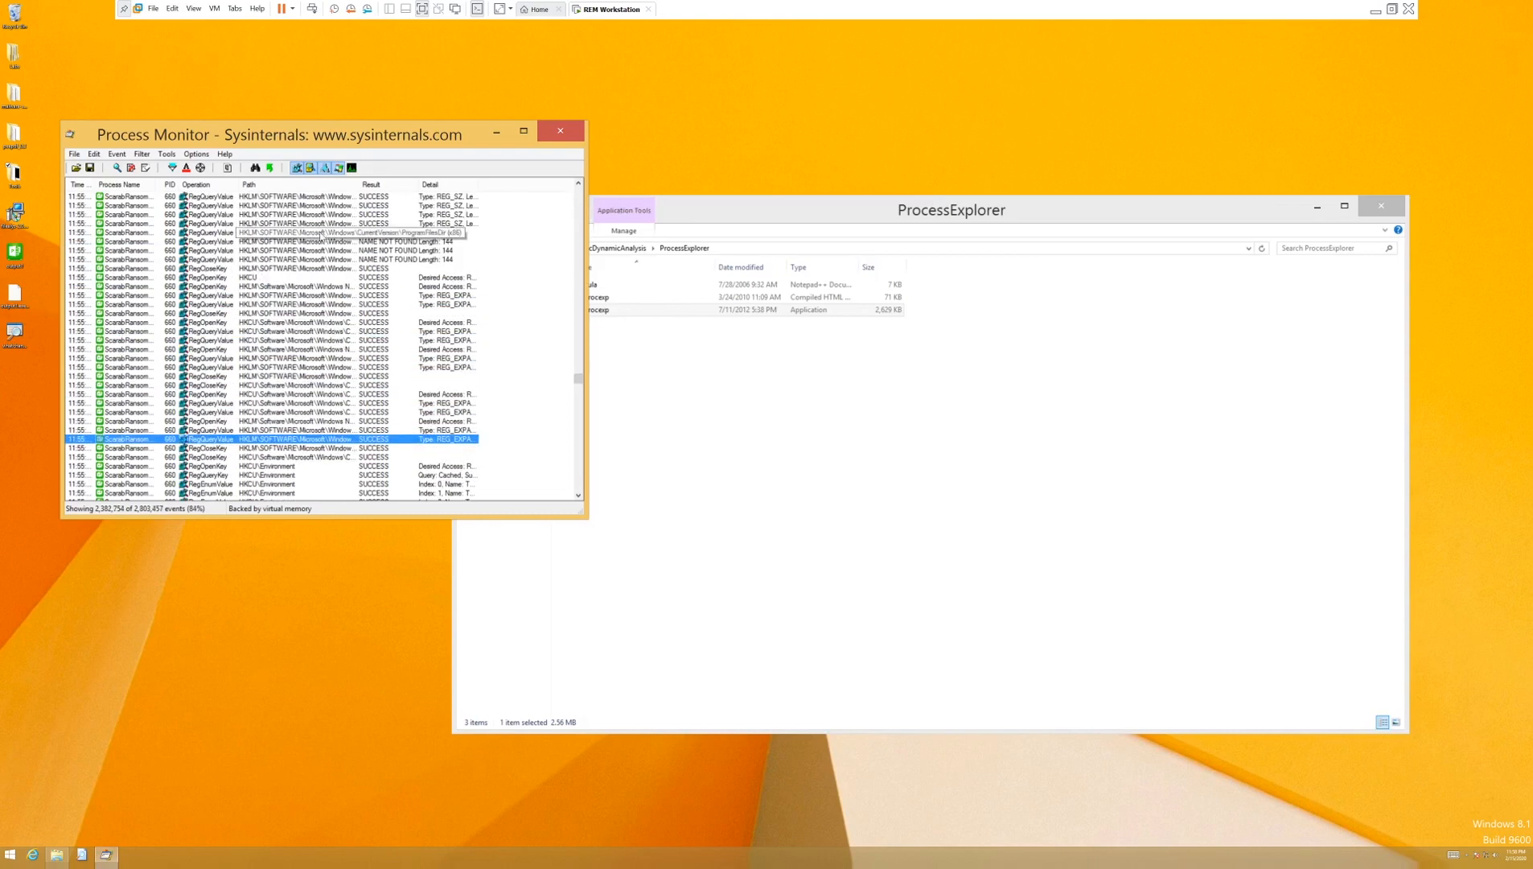
click(310, 232)
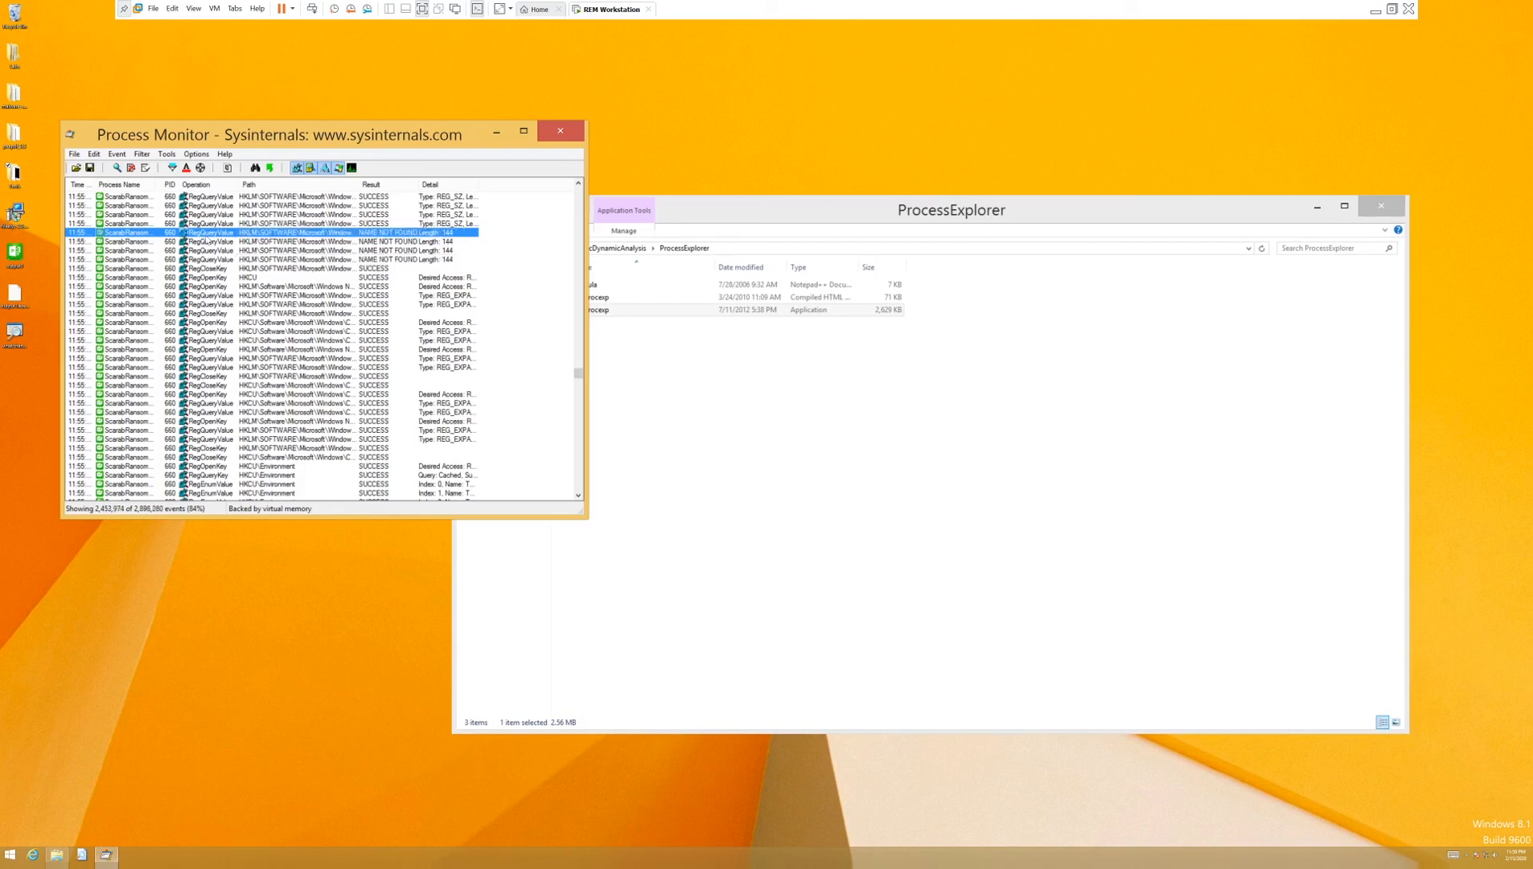
click(146, 241)
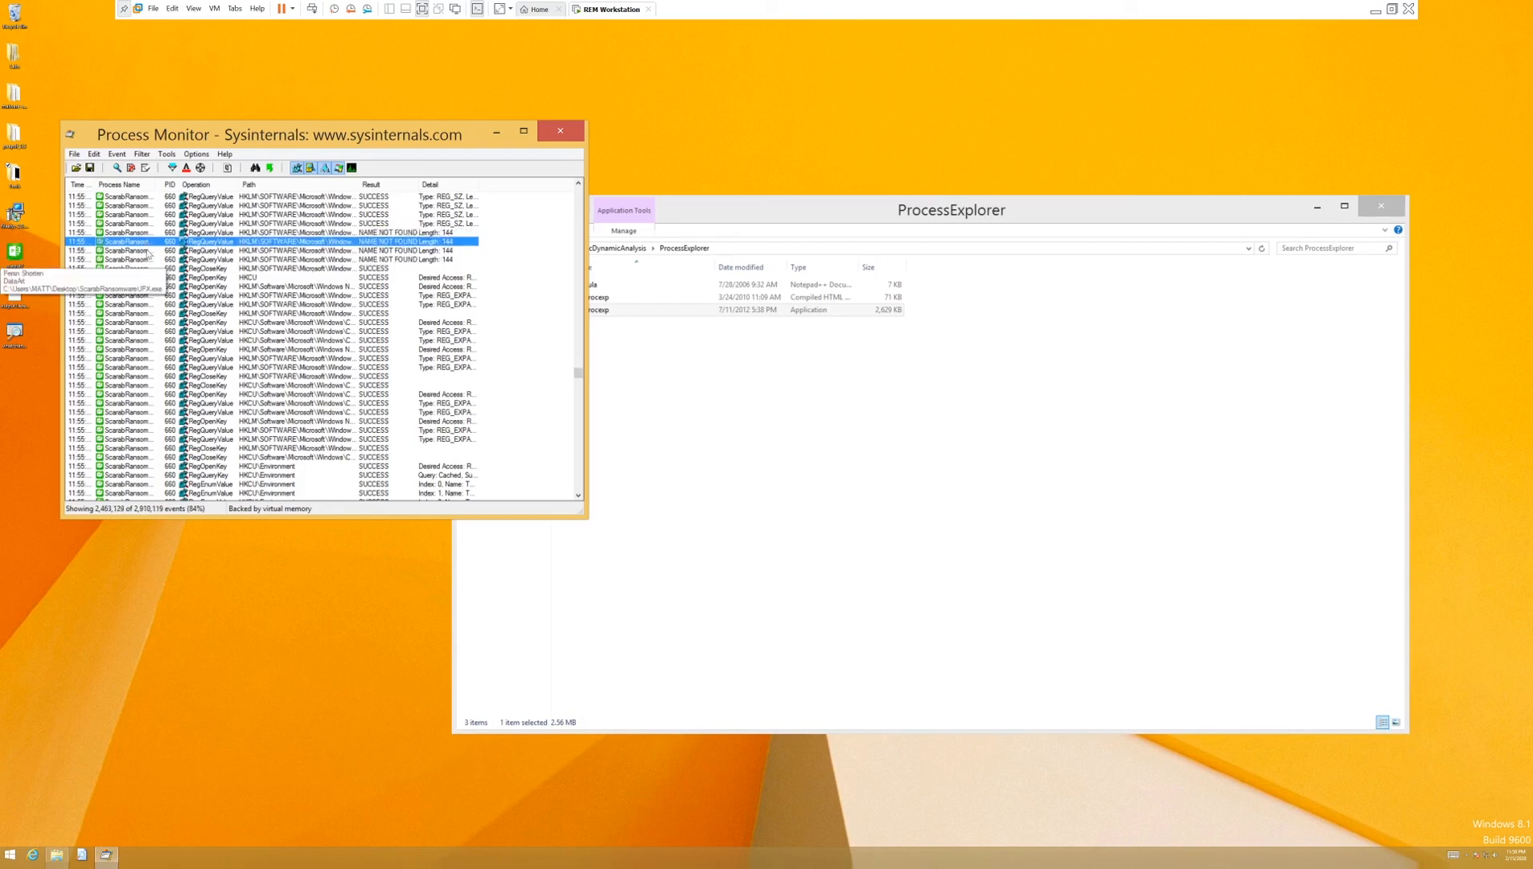
click(149, 251)
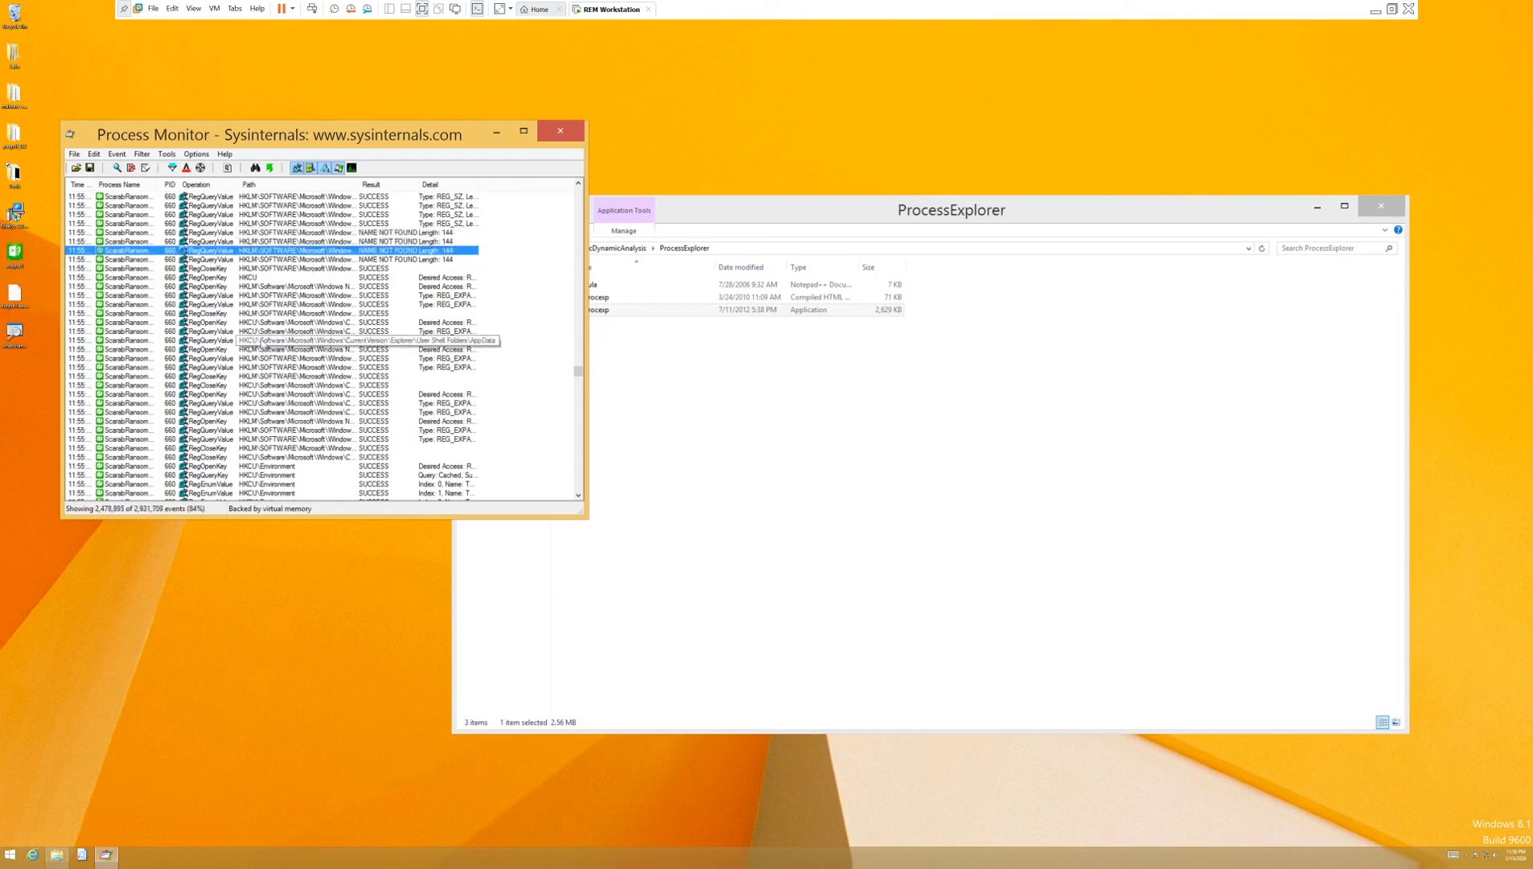
Step: Inspect the ransomware's CreateFile, QueryBasicInformationFile and CloseFile events on C:\Windows\Temp
scroll(208, 293, up, 4)
click(199, 205)
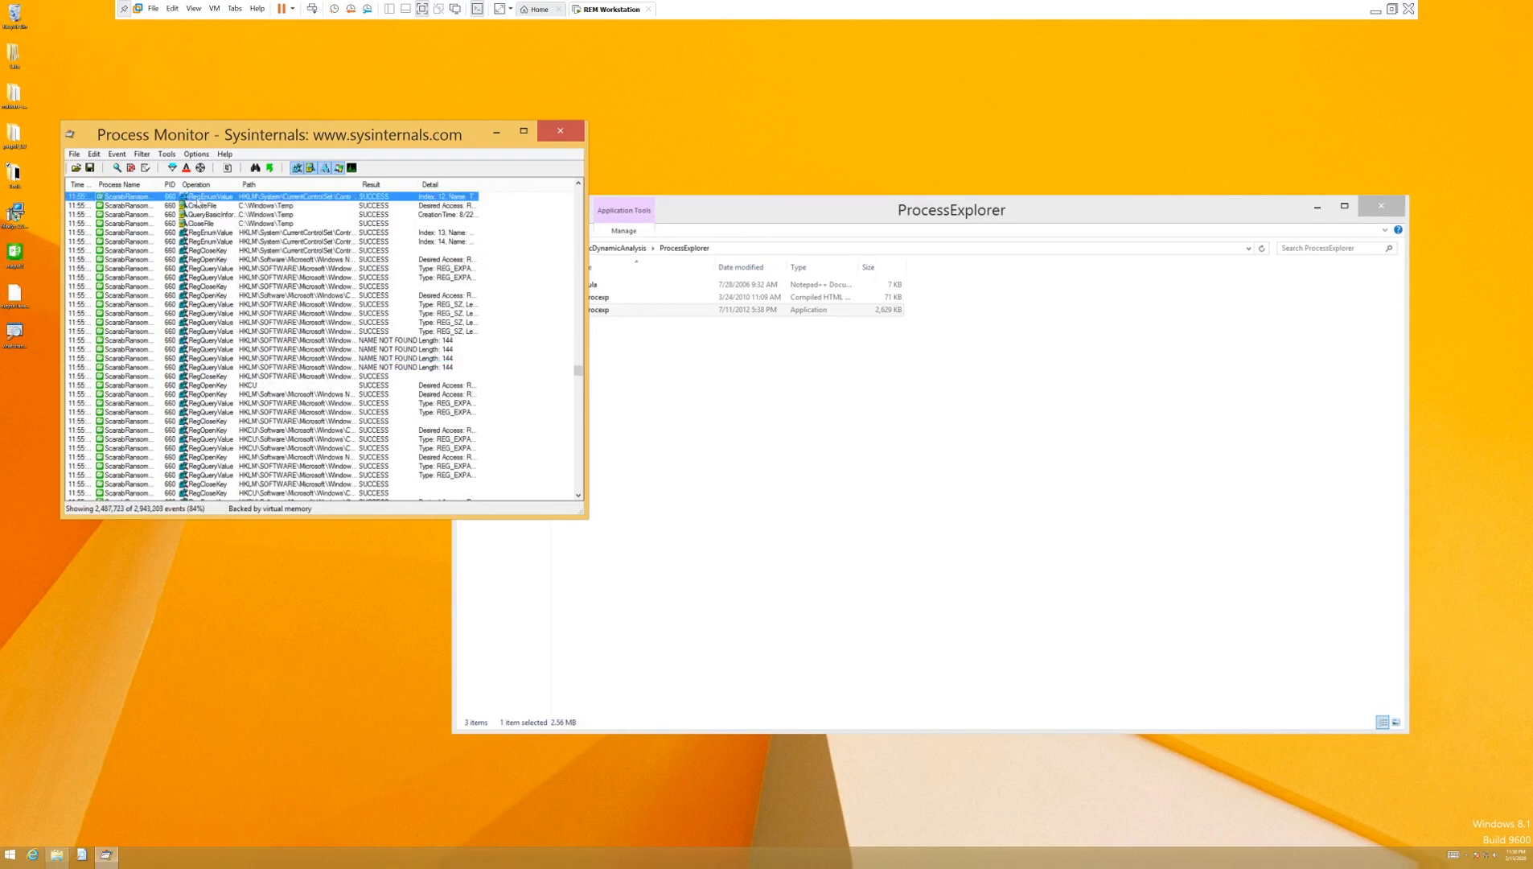
click(200, 214)
click(202, 222)
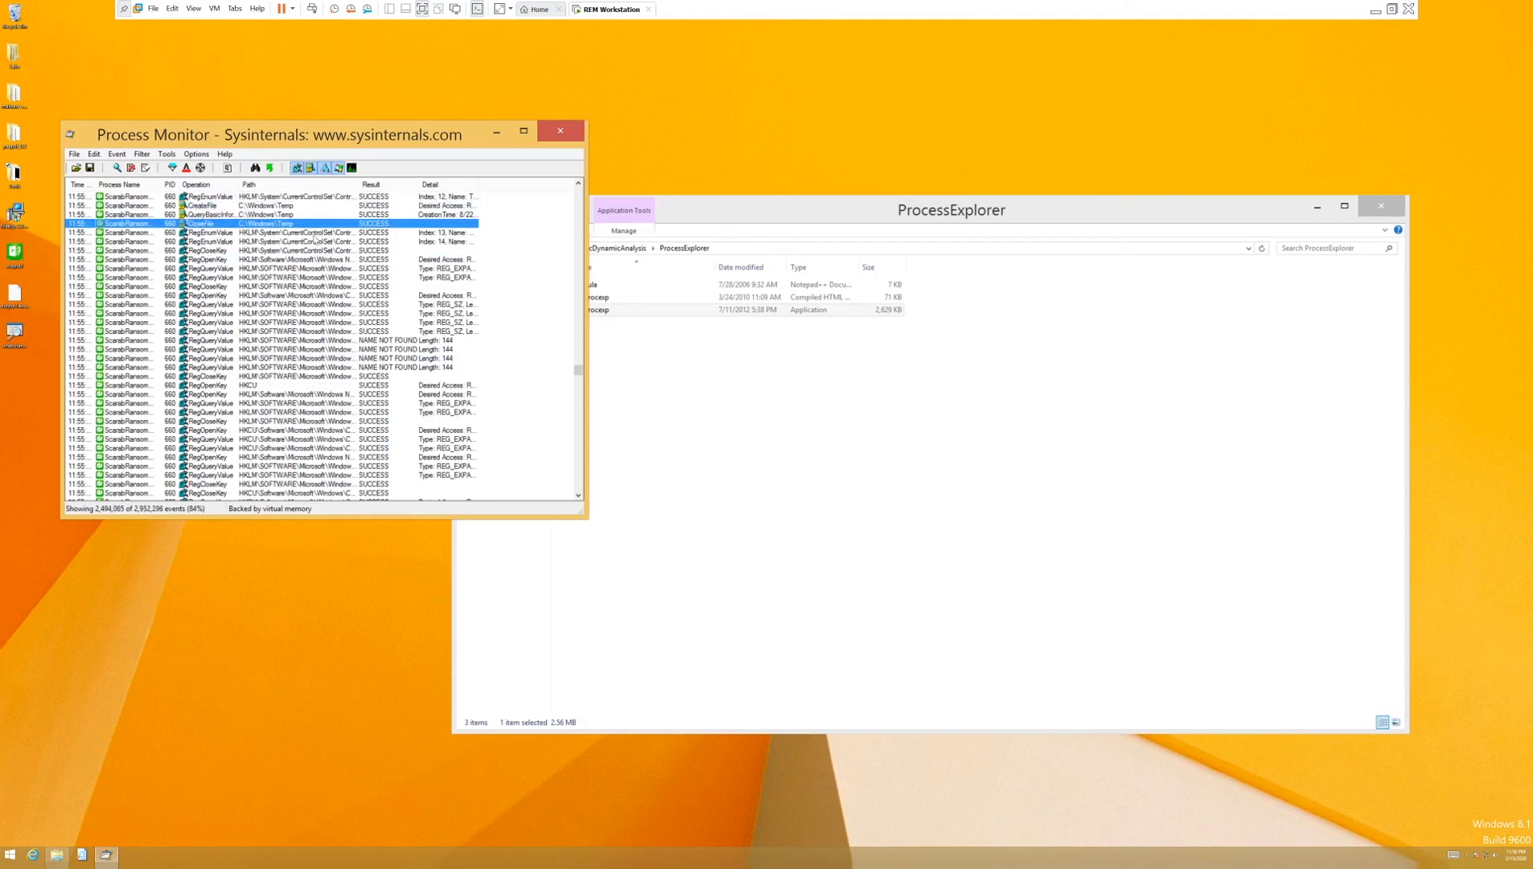
Step: Review the remaining Scarab ransomware events and the osk.exe registry operations under HKCU\Volatile Environment and HKLM, and close Process Monitor
scroll(402, 322, down, 10)
scroll(423, 328, down, 10)
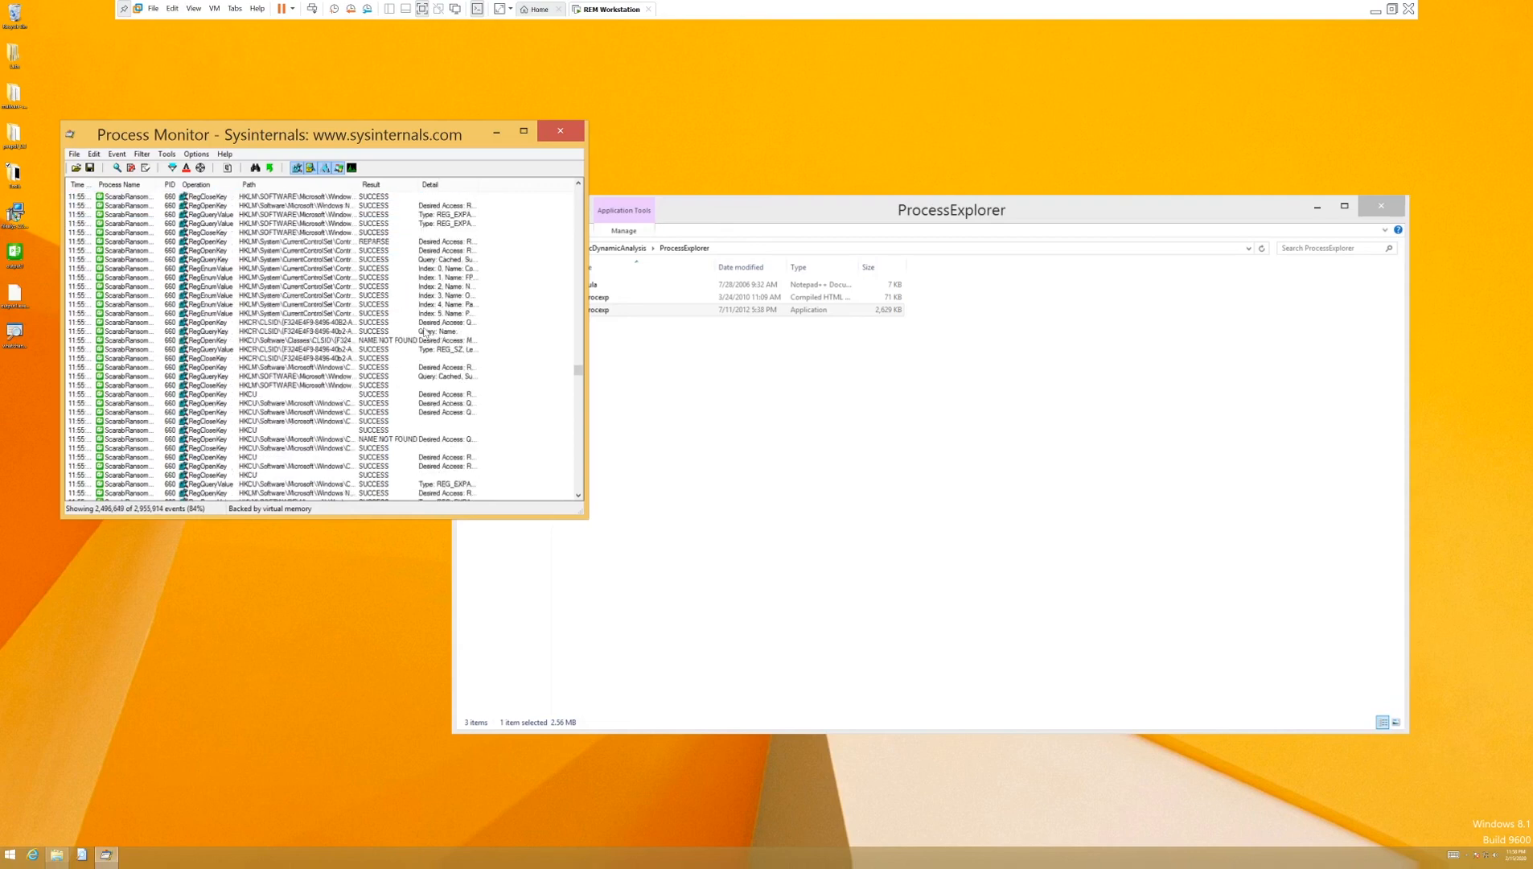
scroll(424, 338, down, 15)
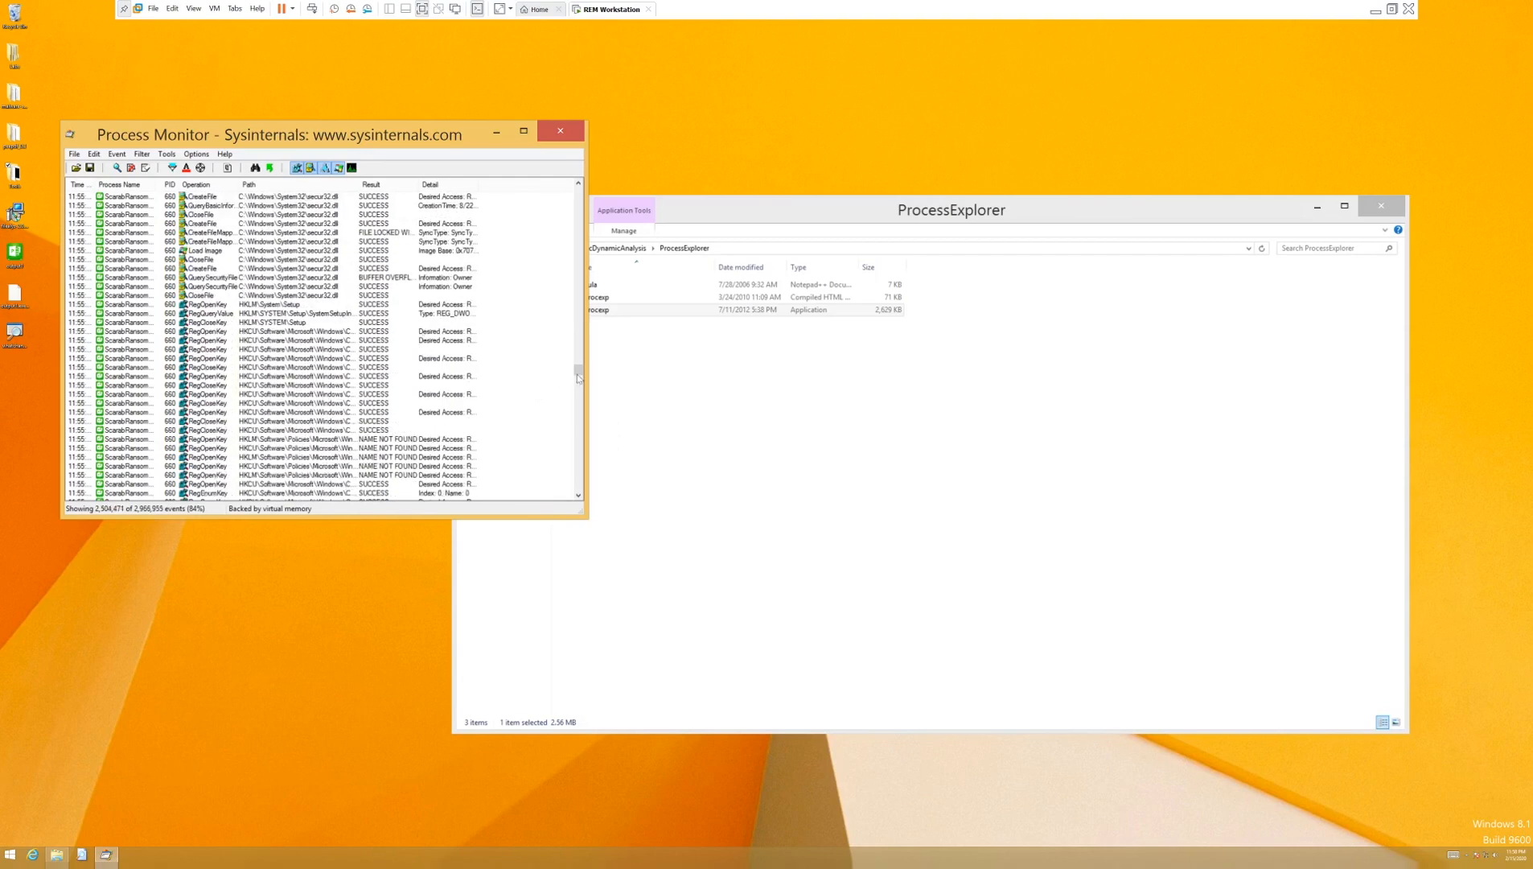
drag(577, 375, 578, 402)
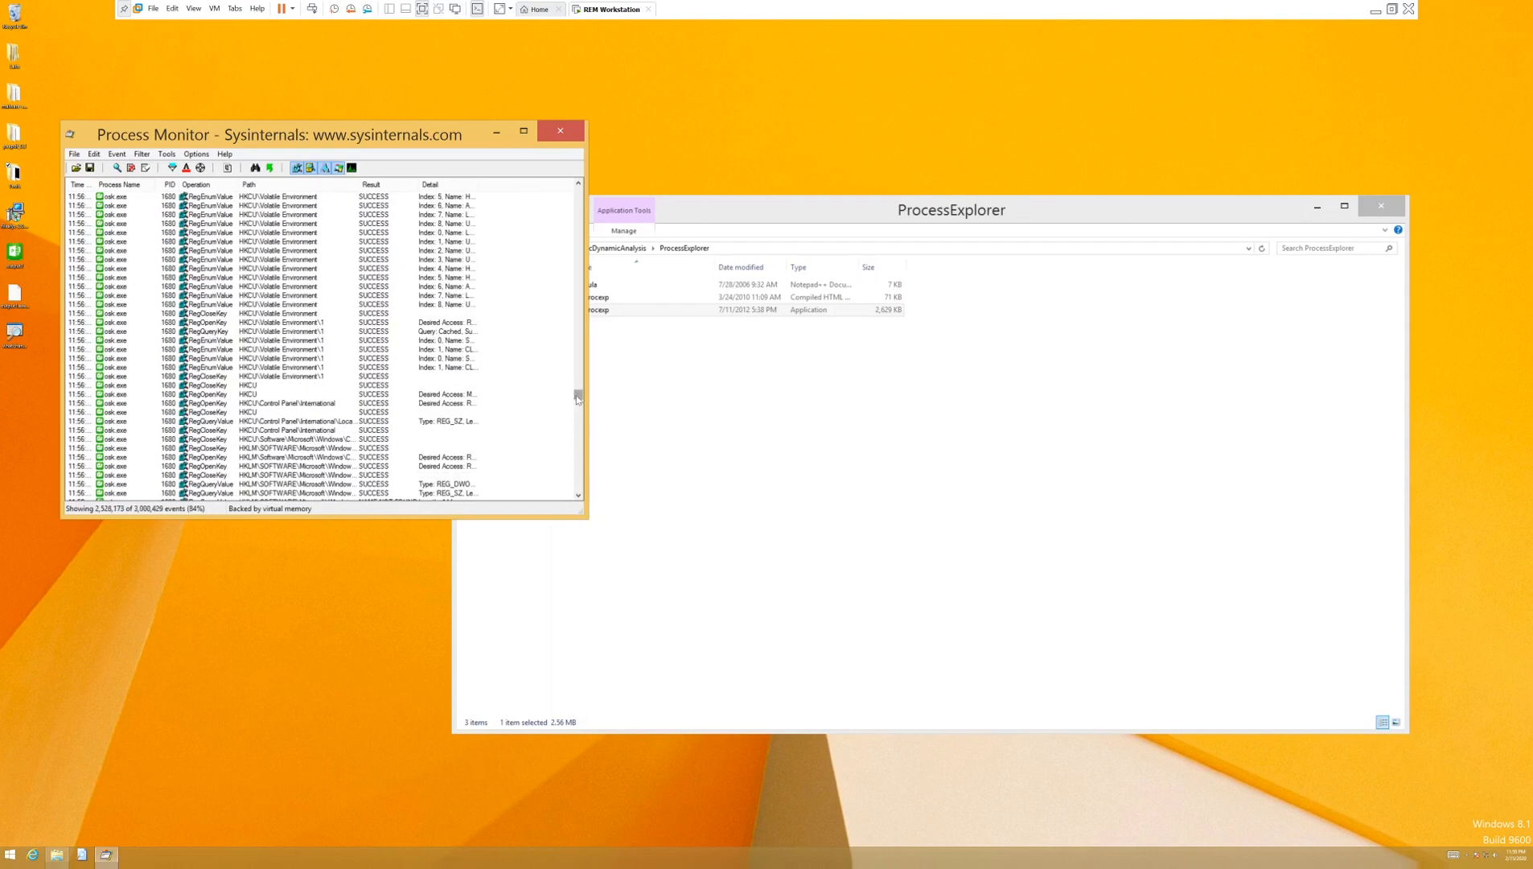
mouse_move(578, 398)
mouse_down()
mouse_move(578, 442)
mouse_move(578, 397)
mouse_up()
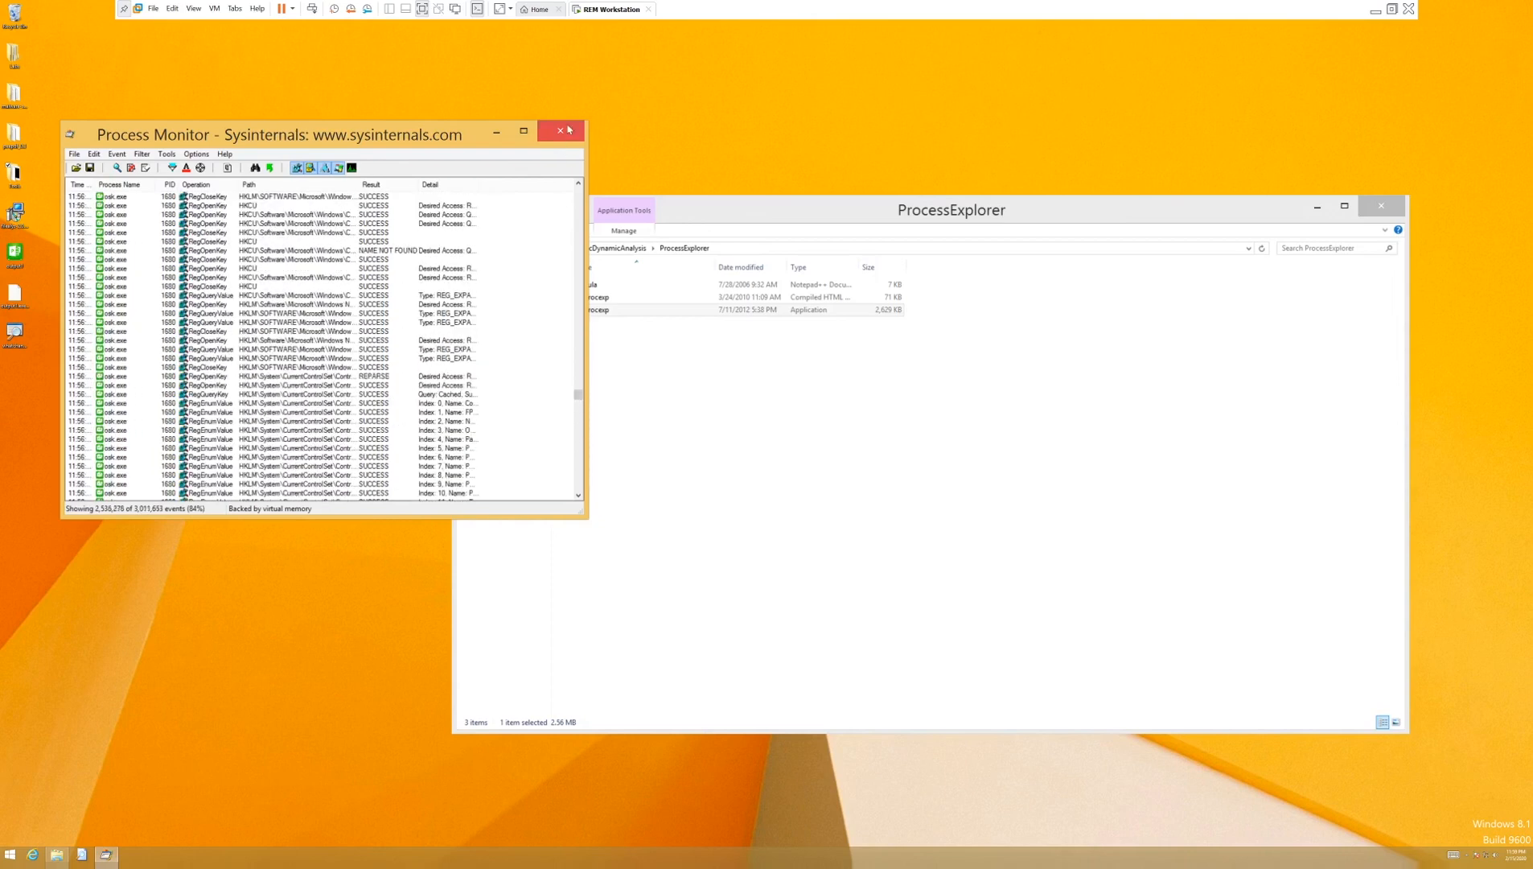
click(568, 129)
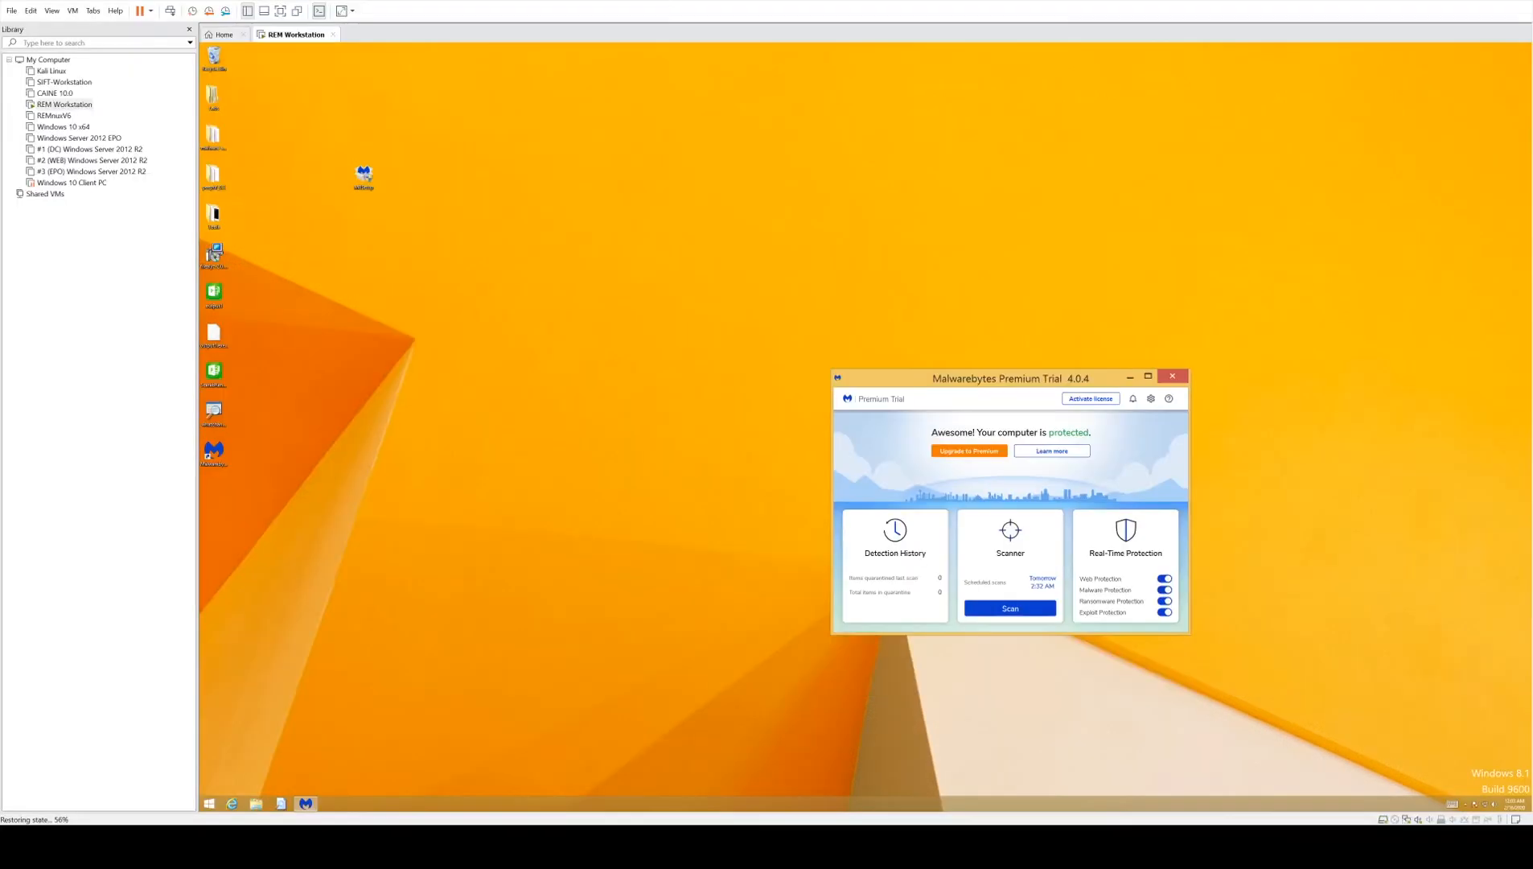
Step: Run a Malwarebytes threat scan on the REM Workstation virtual machine and quarantine all the detected items
click(1012, 608)
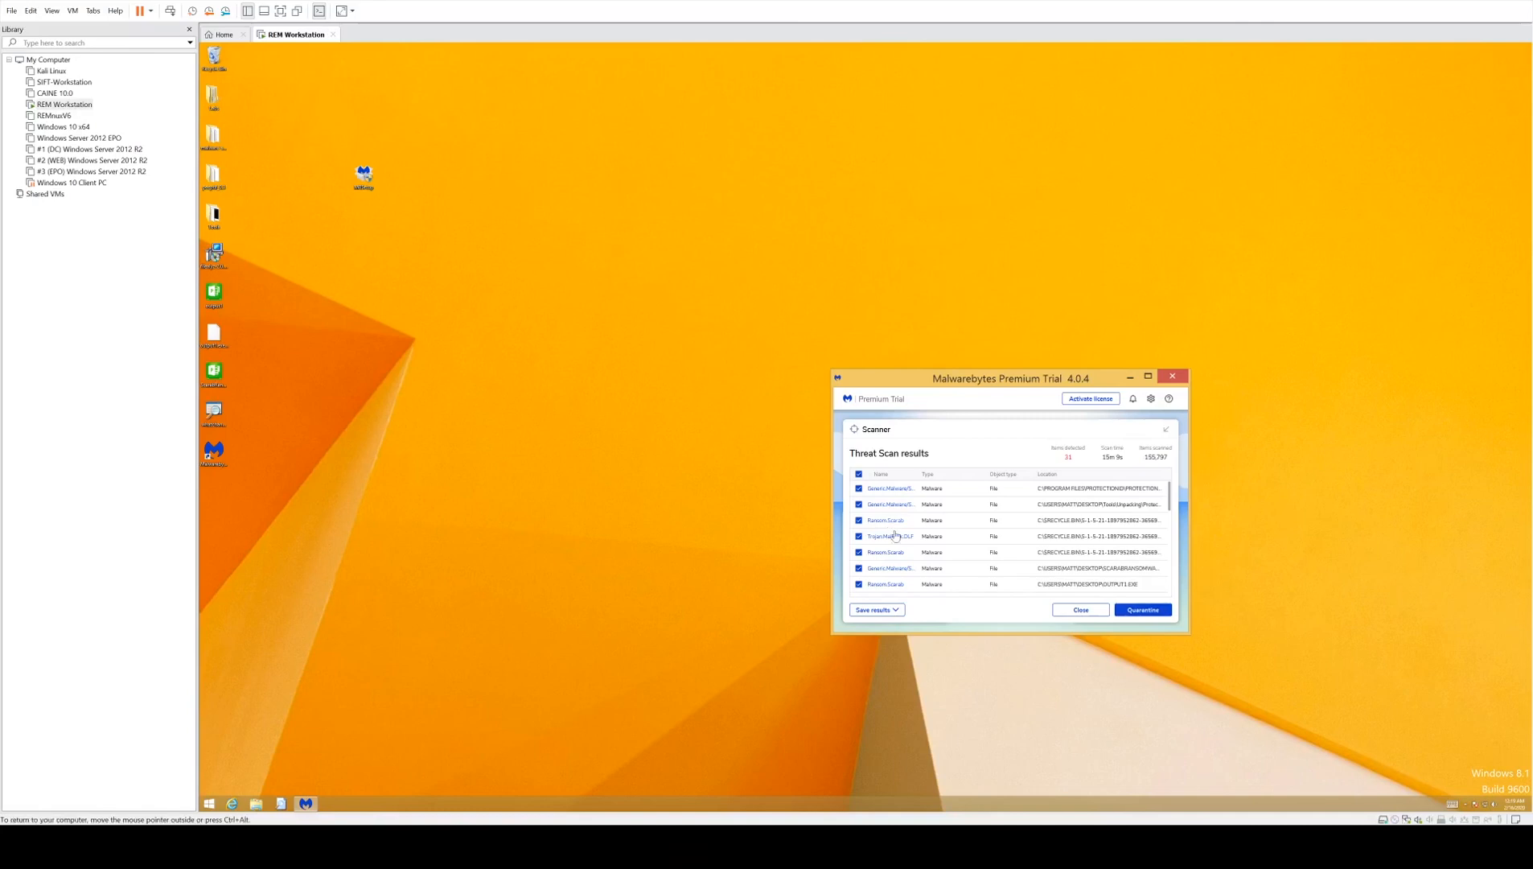
click(1153, 613)
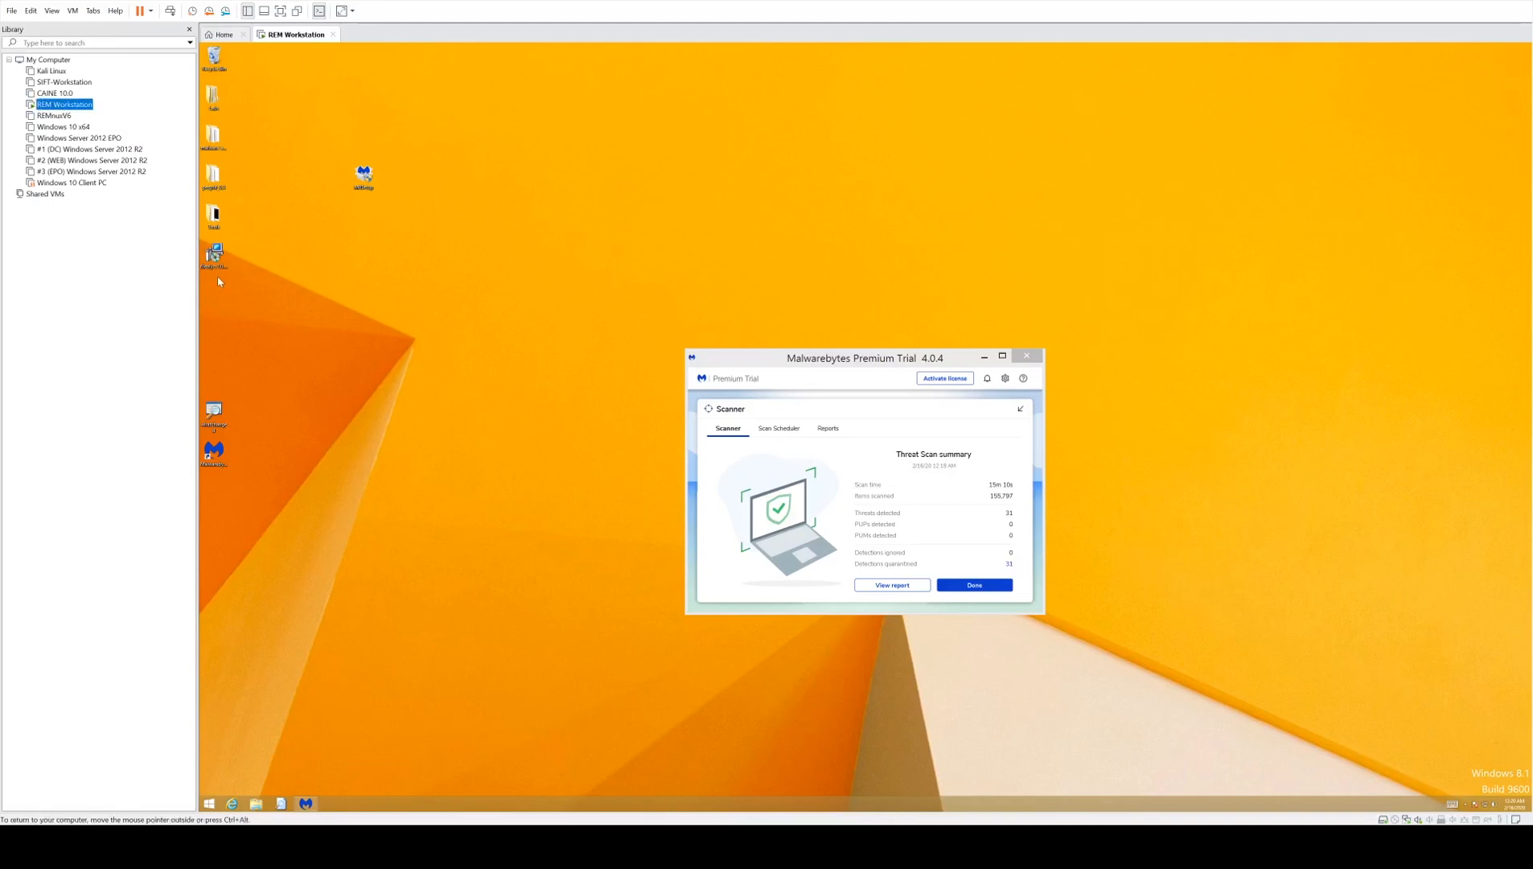
drag(204, 281, 275, 385)
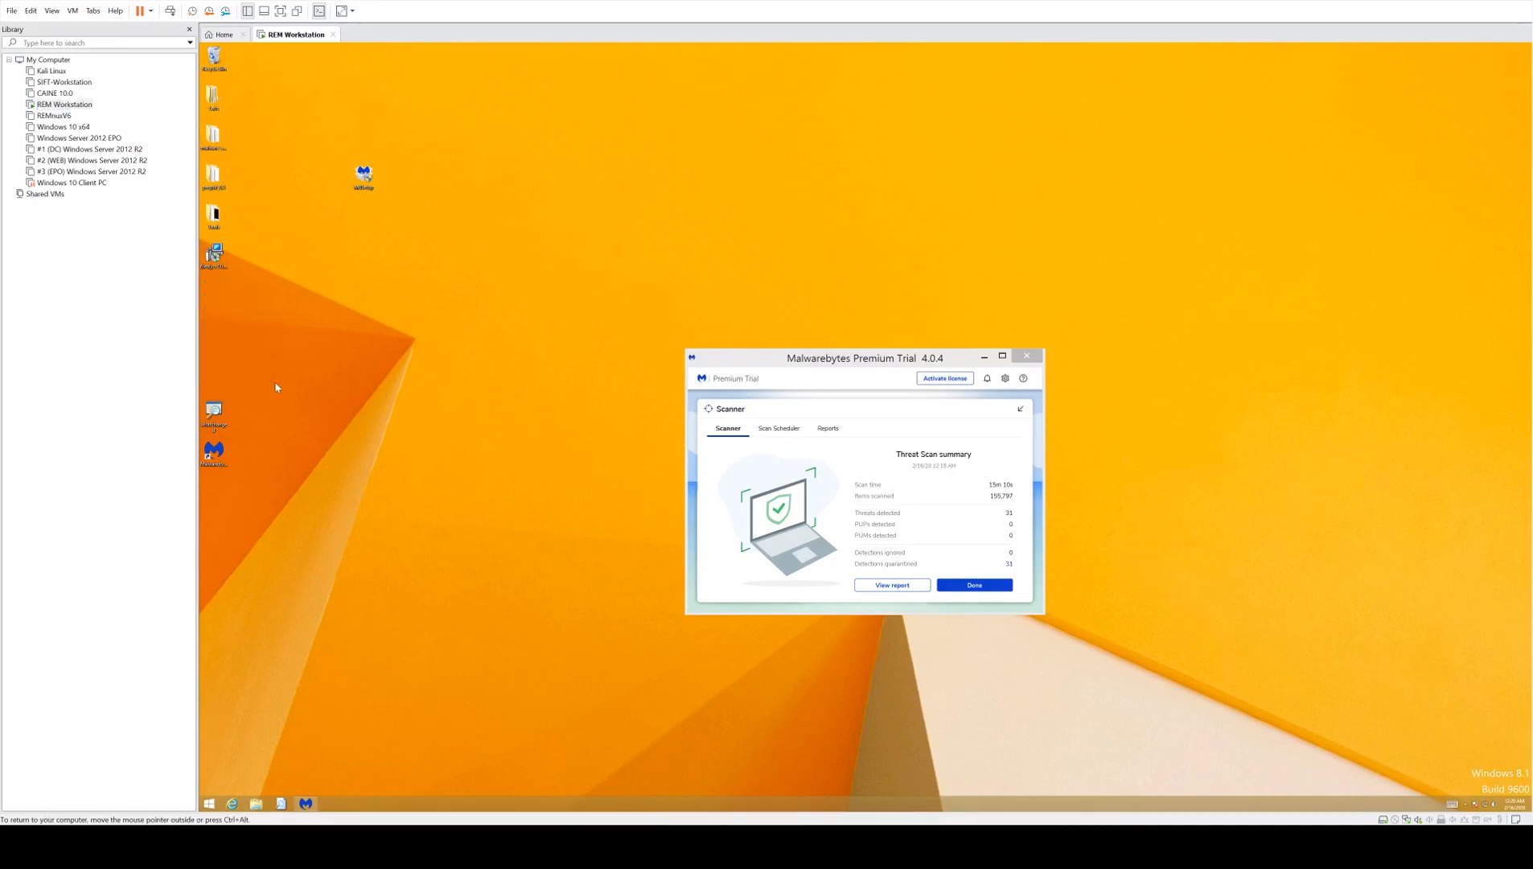